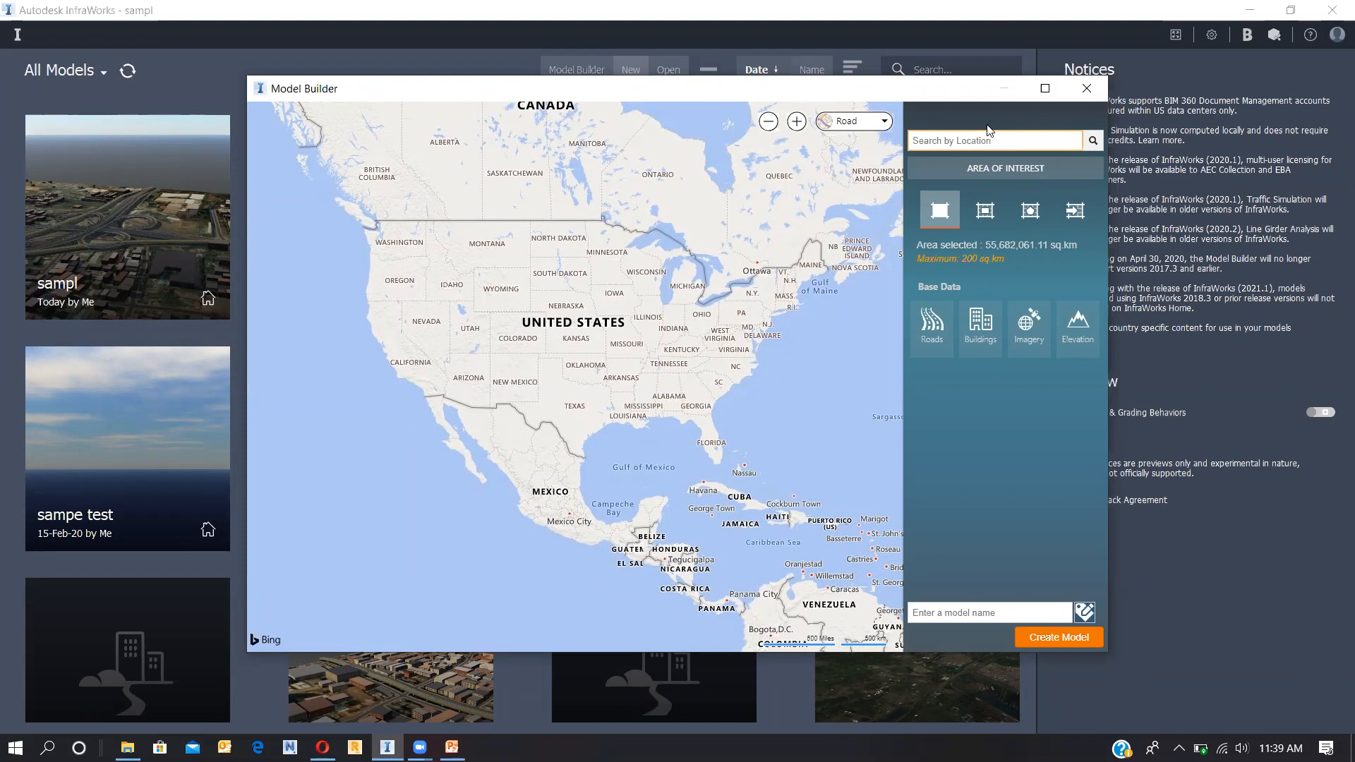
Step: Locate Hyderabad, Telangana on the Model Builder map, and move the map to Besant Nagar, Chennai
text(hyderabad)
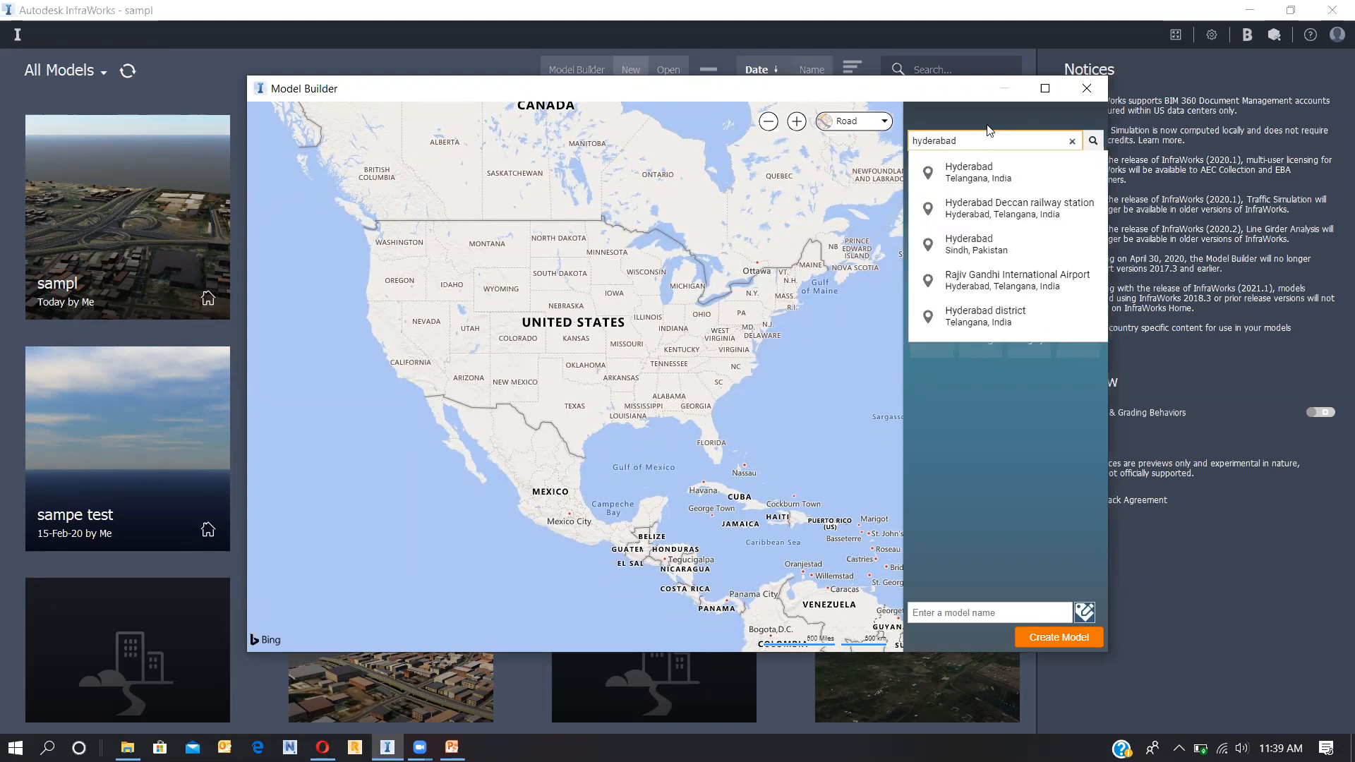
click(977, 172)
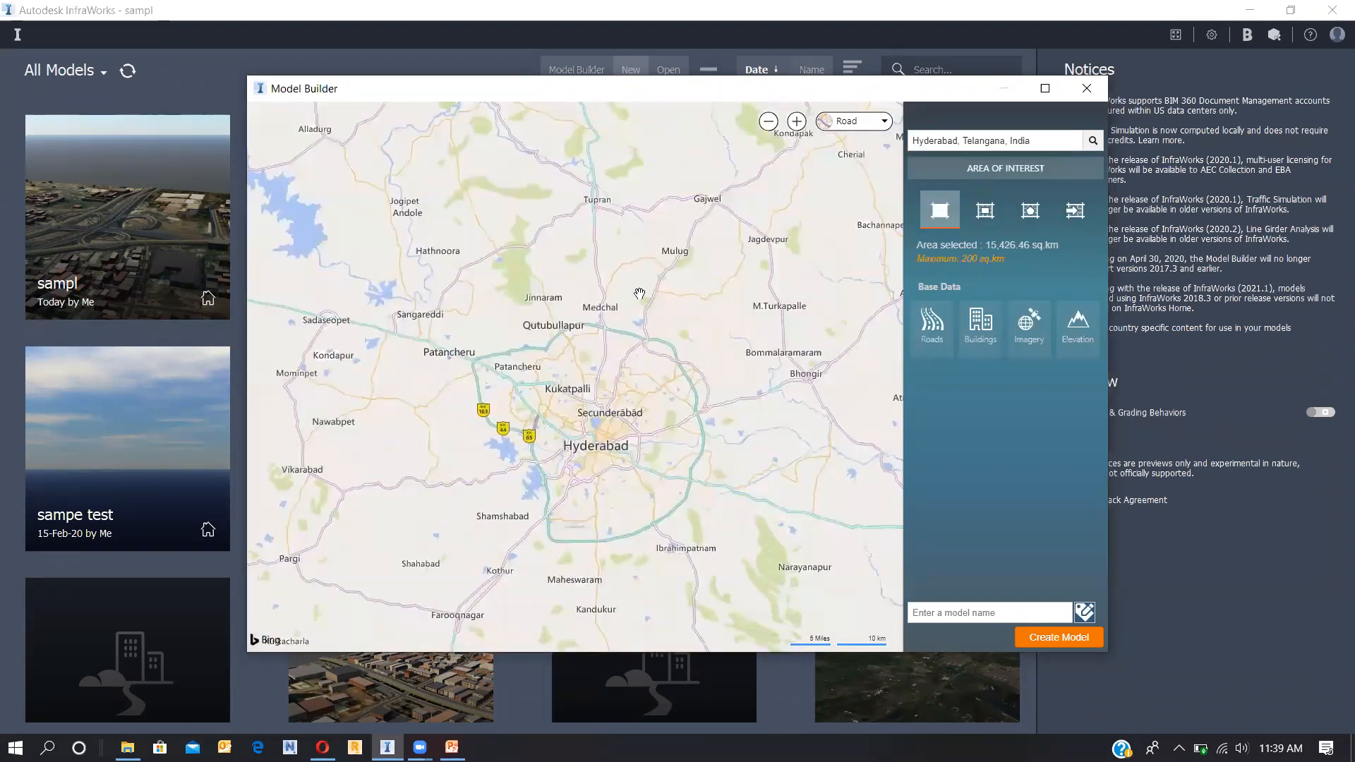
click(1050, 142)
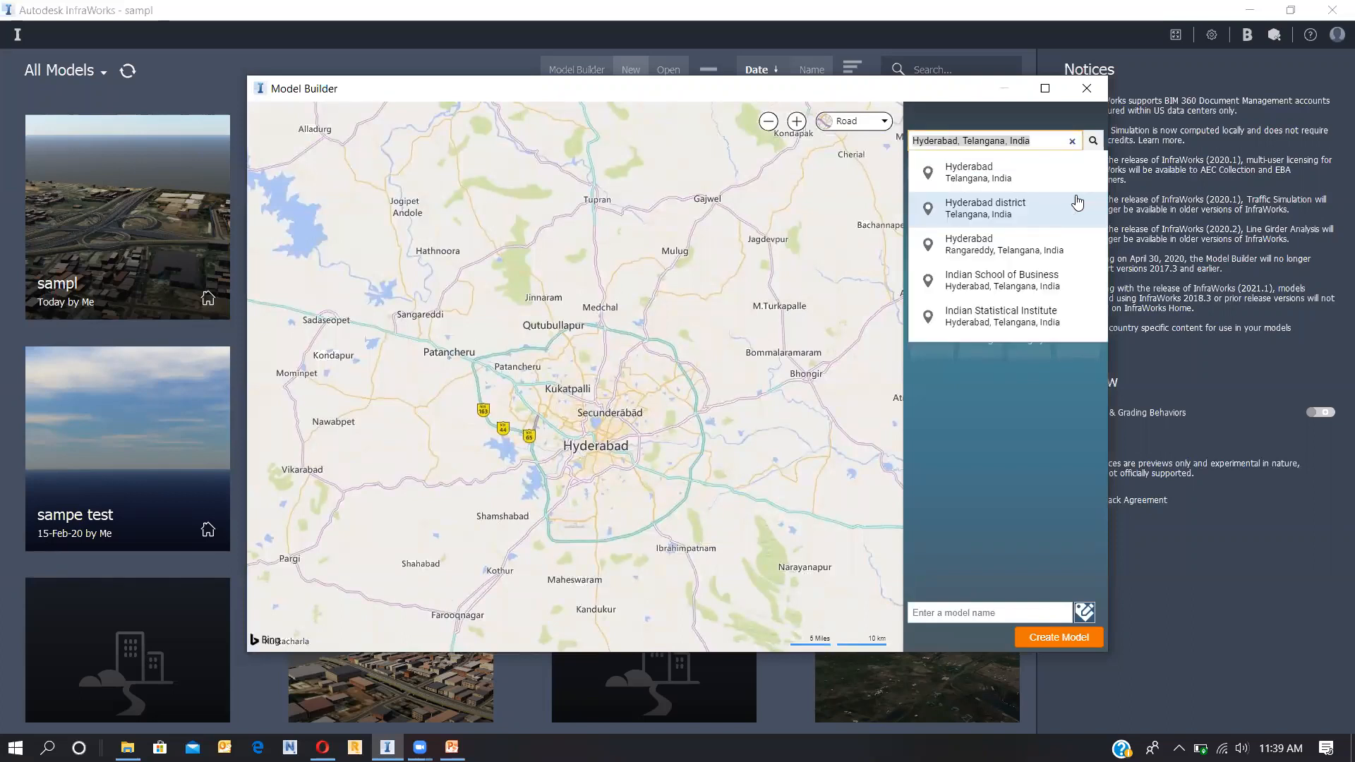
text(besa)
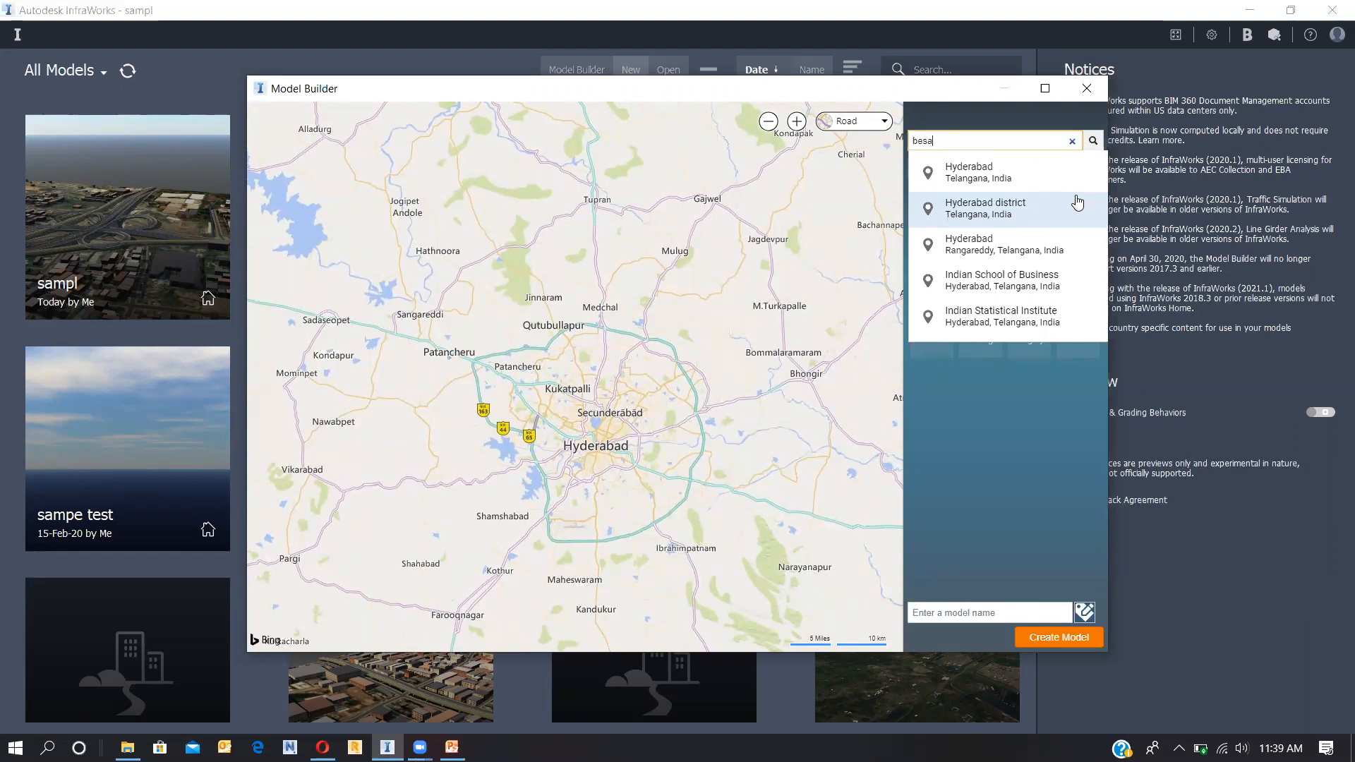
text(nt na)
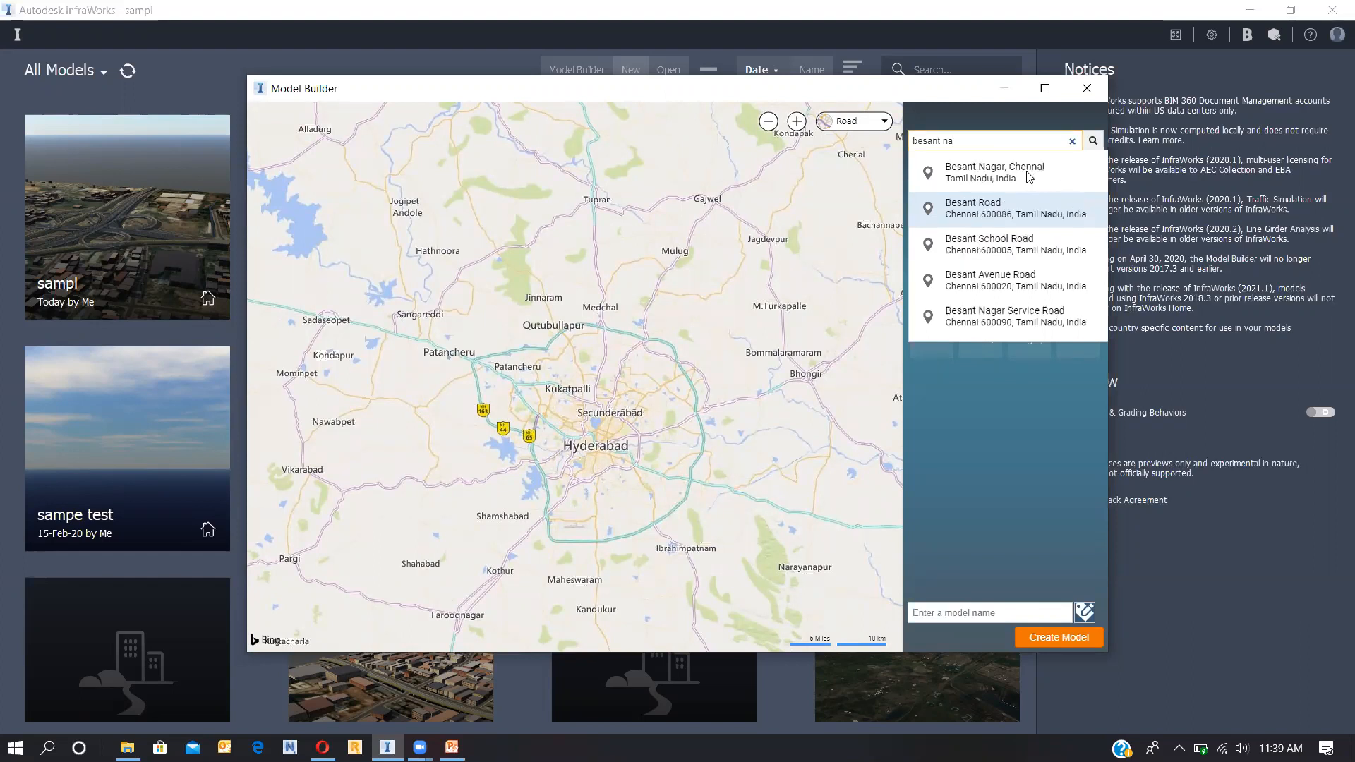
click(1059, 174)
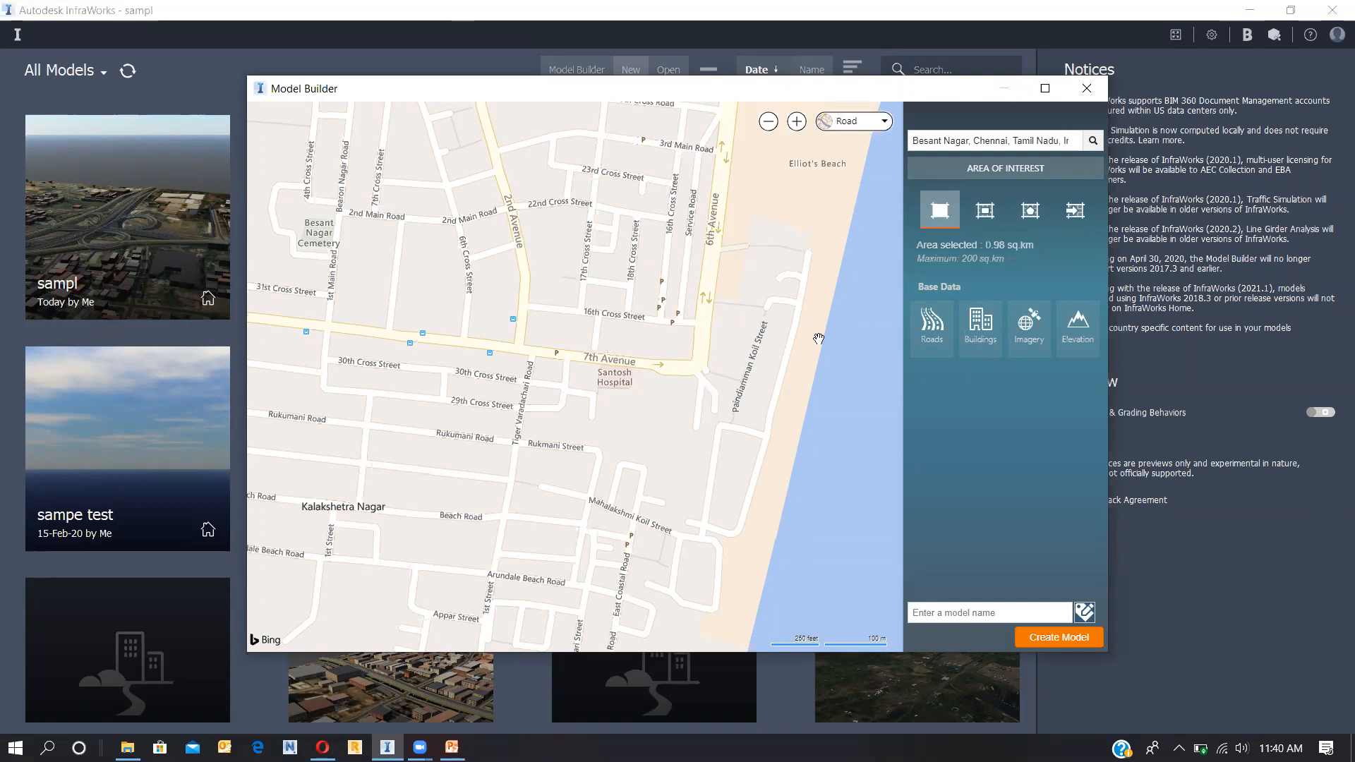
Step: Draw a rectangular area of interest of about 0.25 sq km around 7th Avenue and Padiamman Koil Street, reaching the beach
click(986, 214)
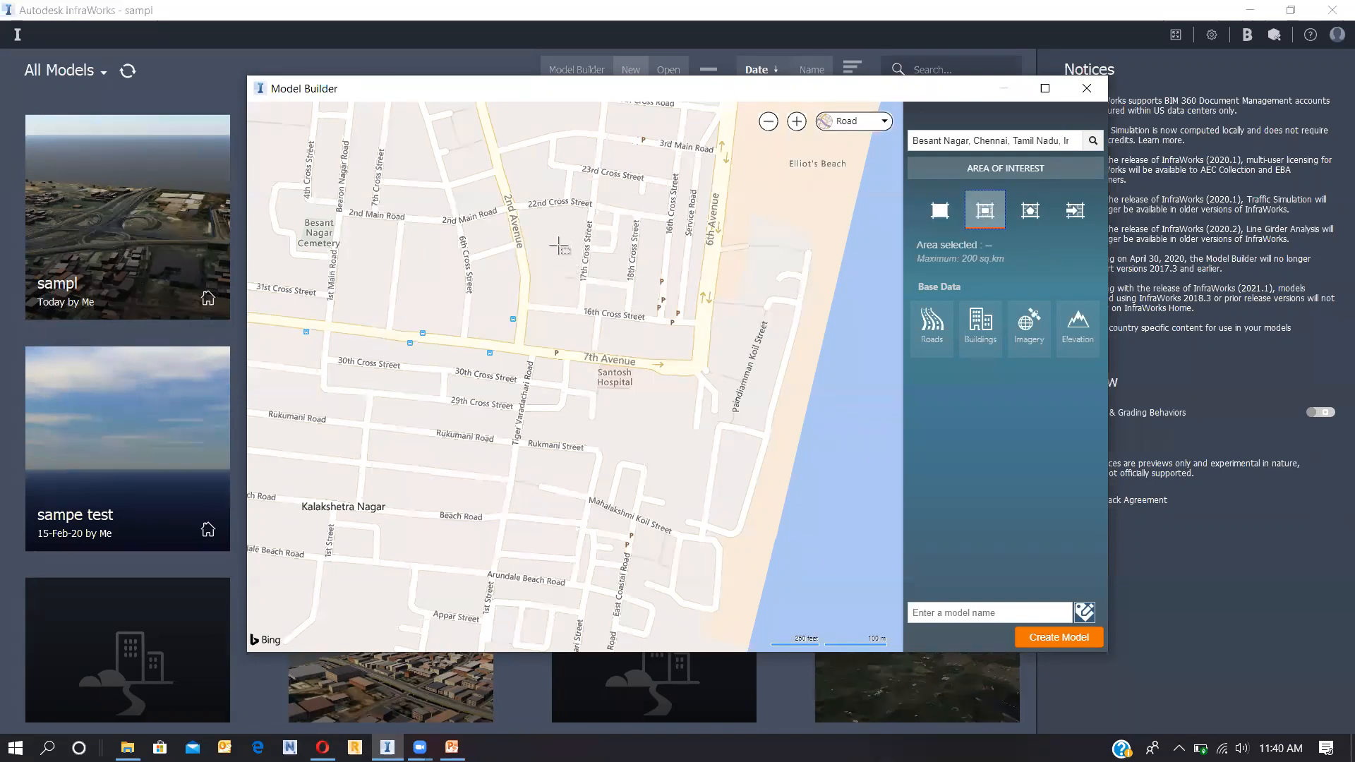
mouse_move(868, 517)
mouse_down()
mouse_move(755, 212)
mouse_move(505, 285)
mouse_move(551, 234)
mouse_up()
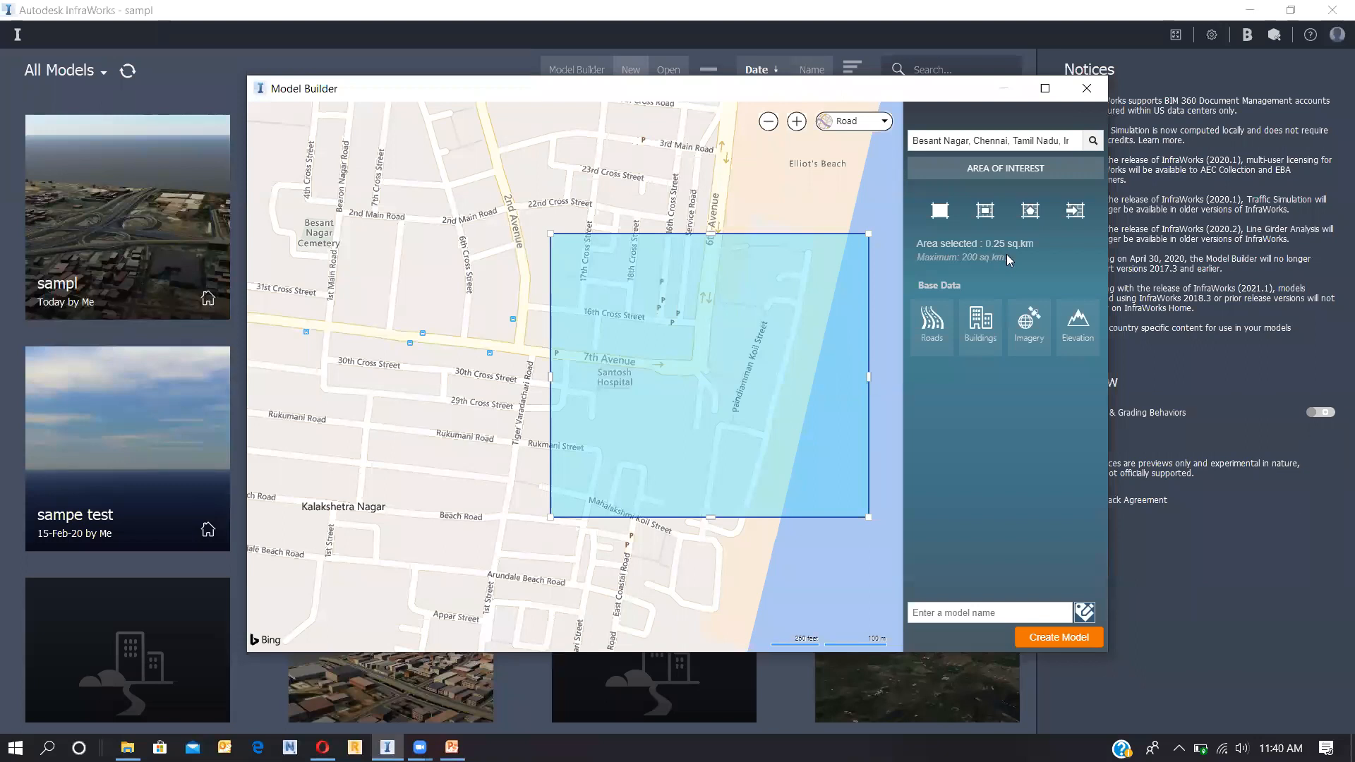
Step: Draw a polygon area of interest of about 0.11 sq km along 7th Avenue, between 31st Cross Street and 29th Cross Street
click(1031, 211)
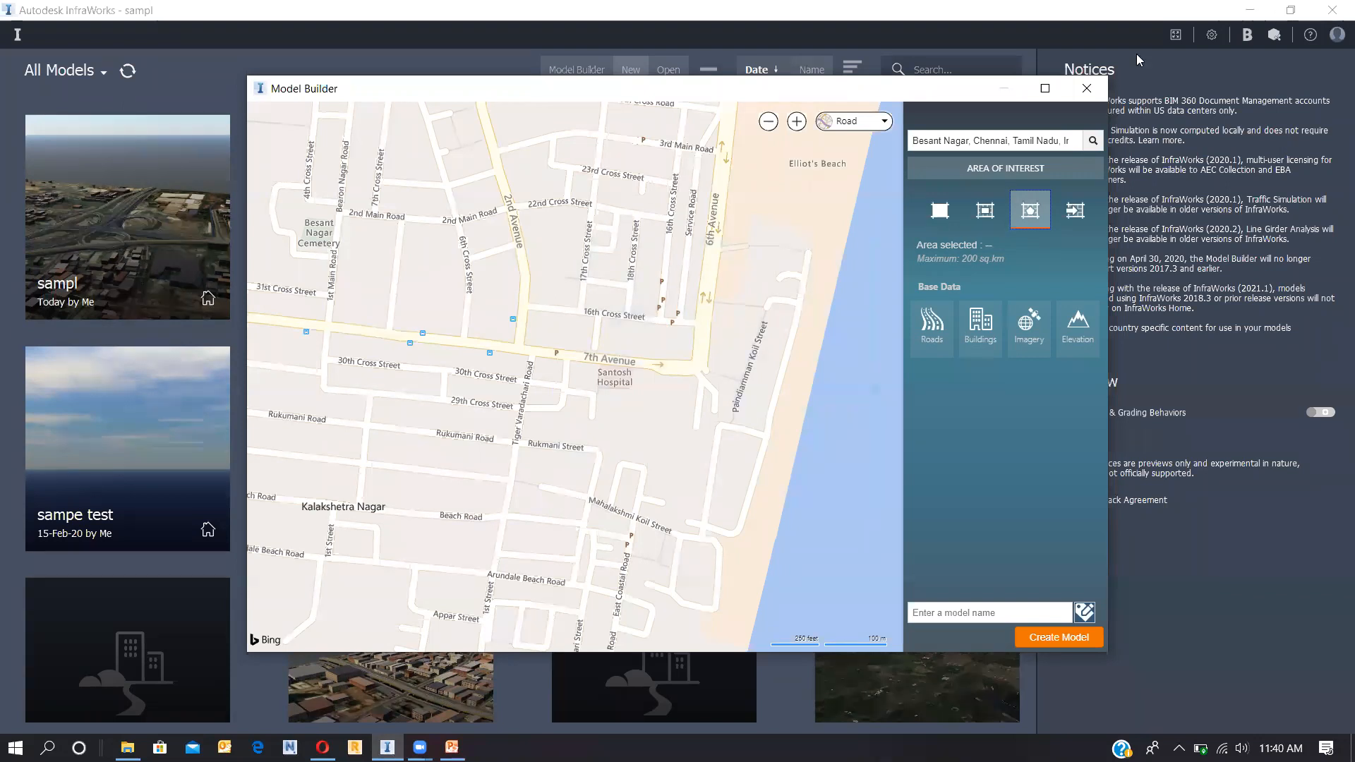
click(1032, 213)
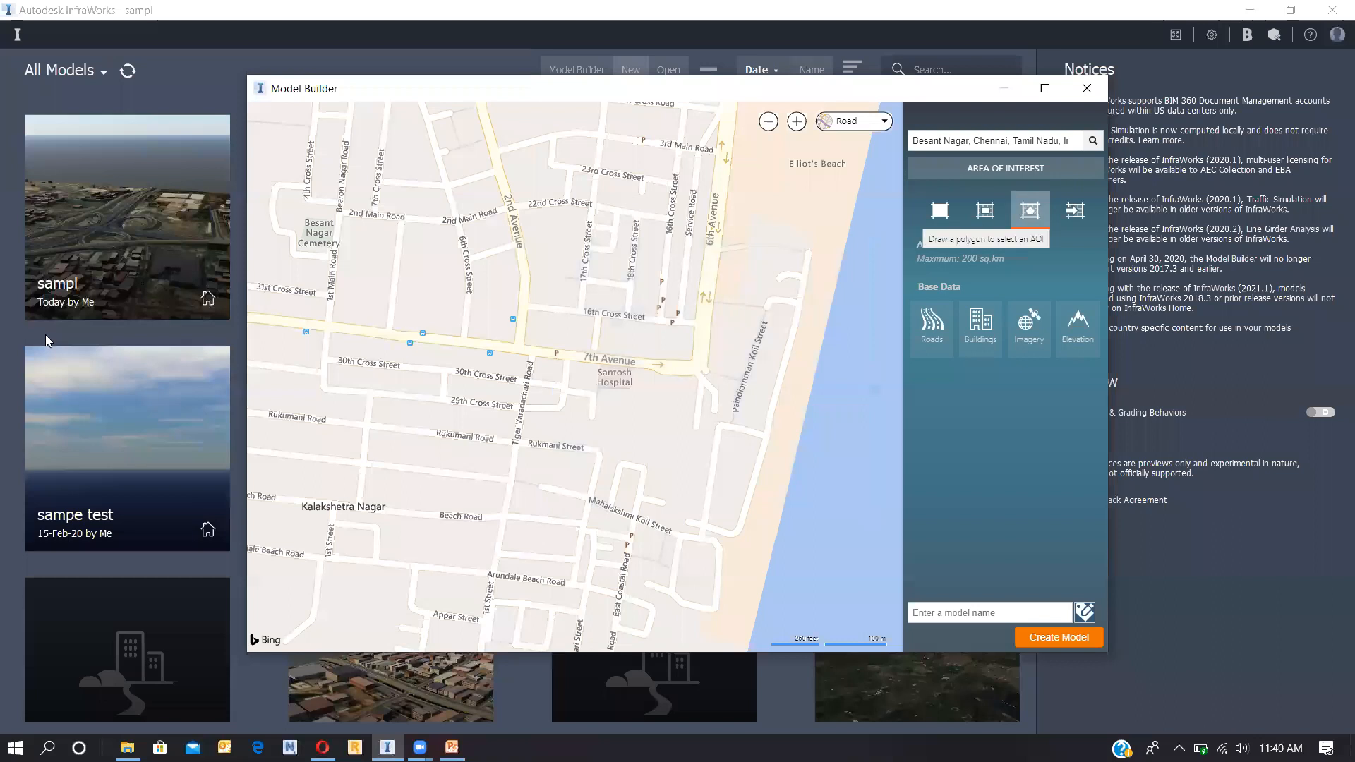
click(256, 287)
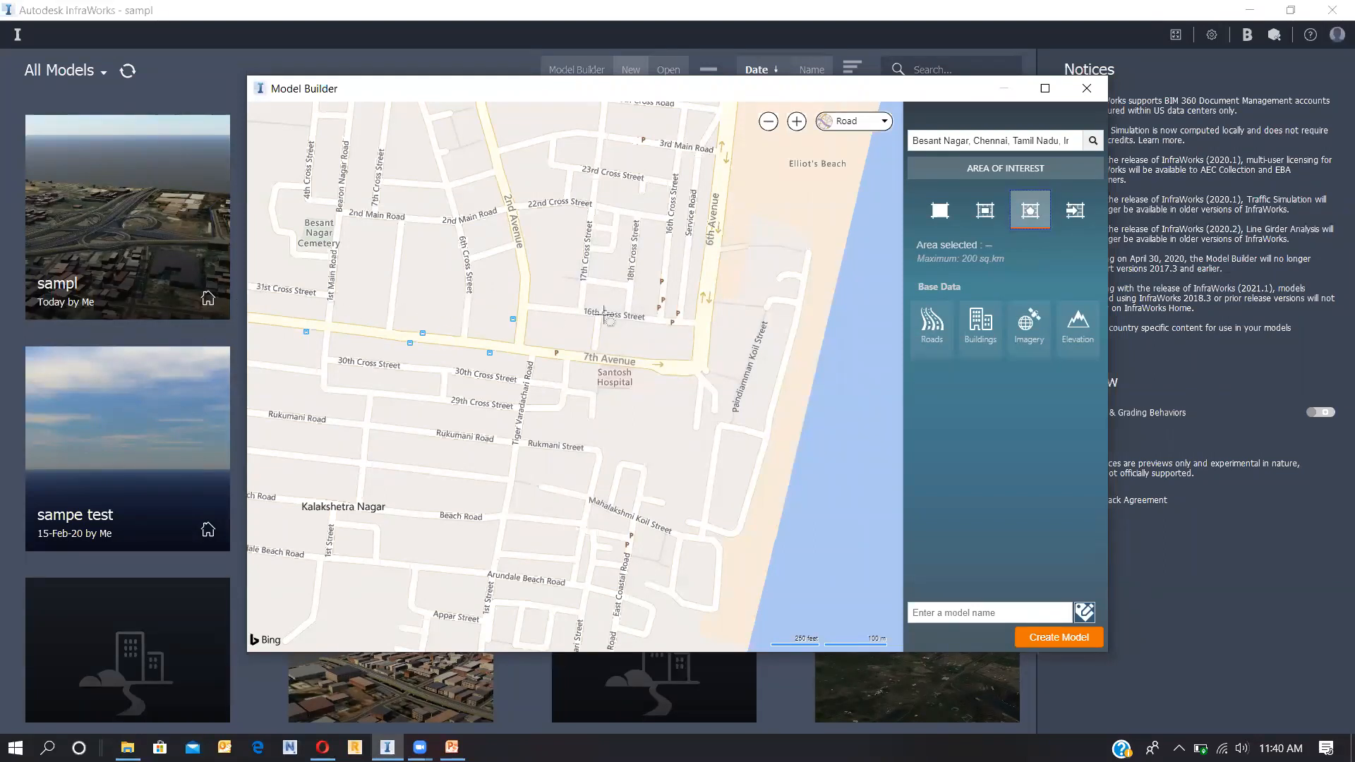
click(676, 321)
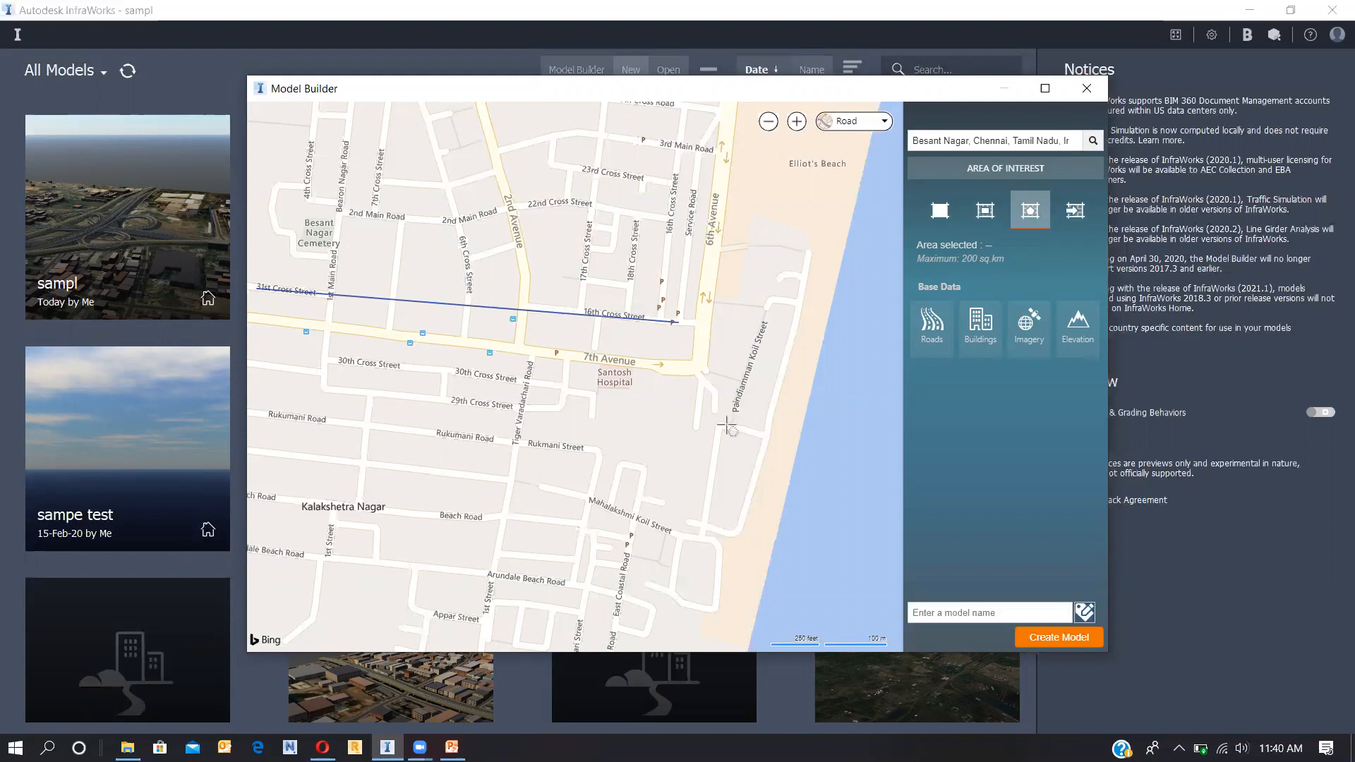
click(696, 412)
click(604, 415)
click(523, 412)
click(442, 410)
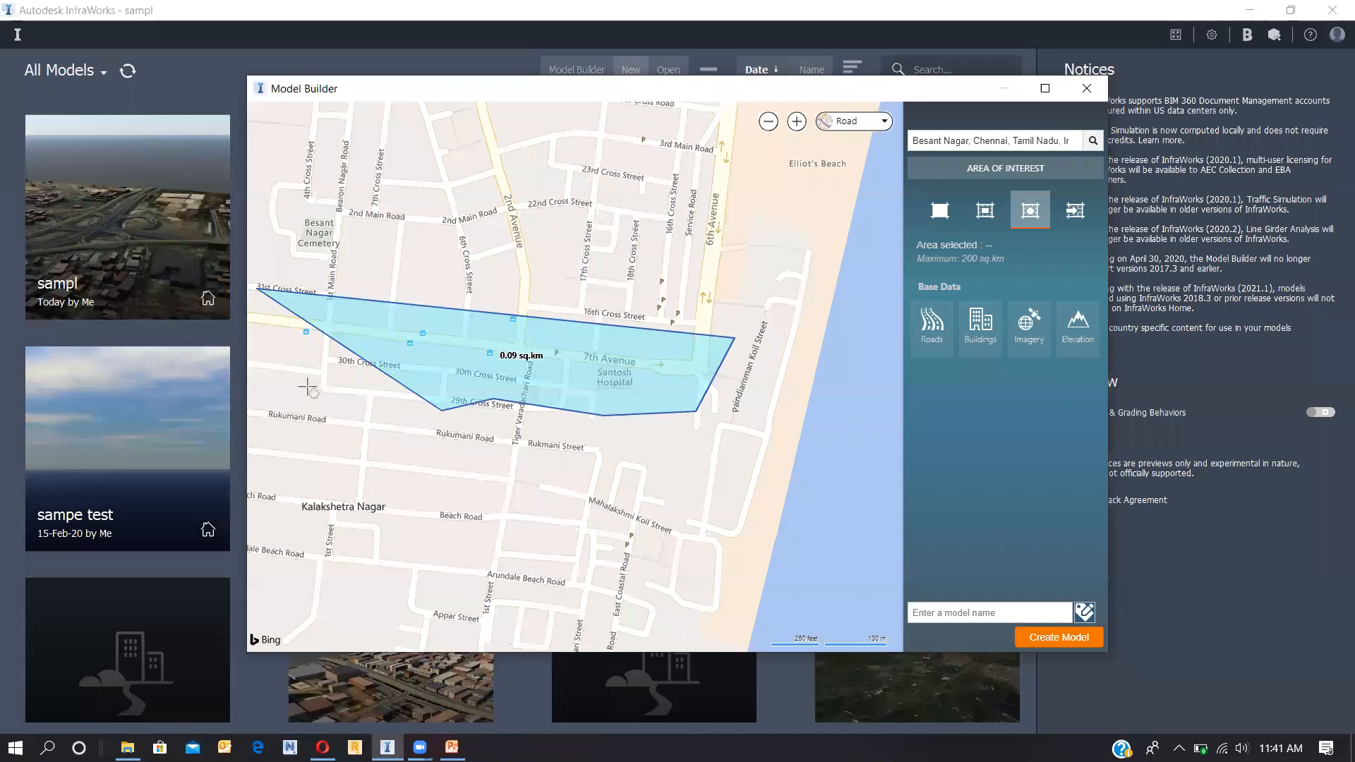
click(257, 365)
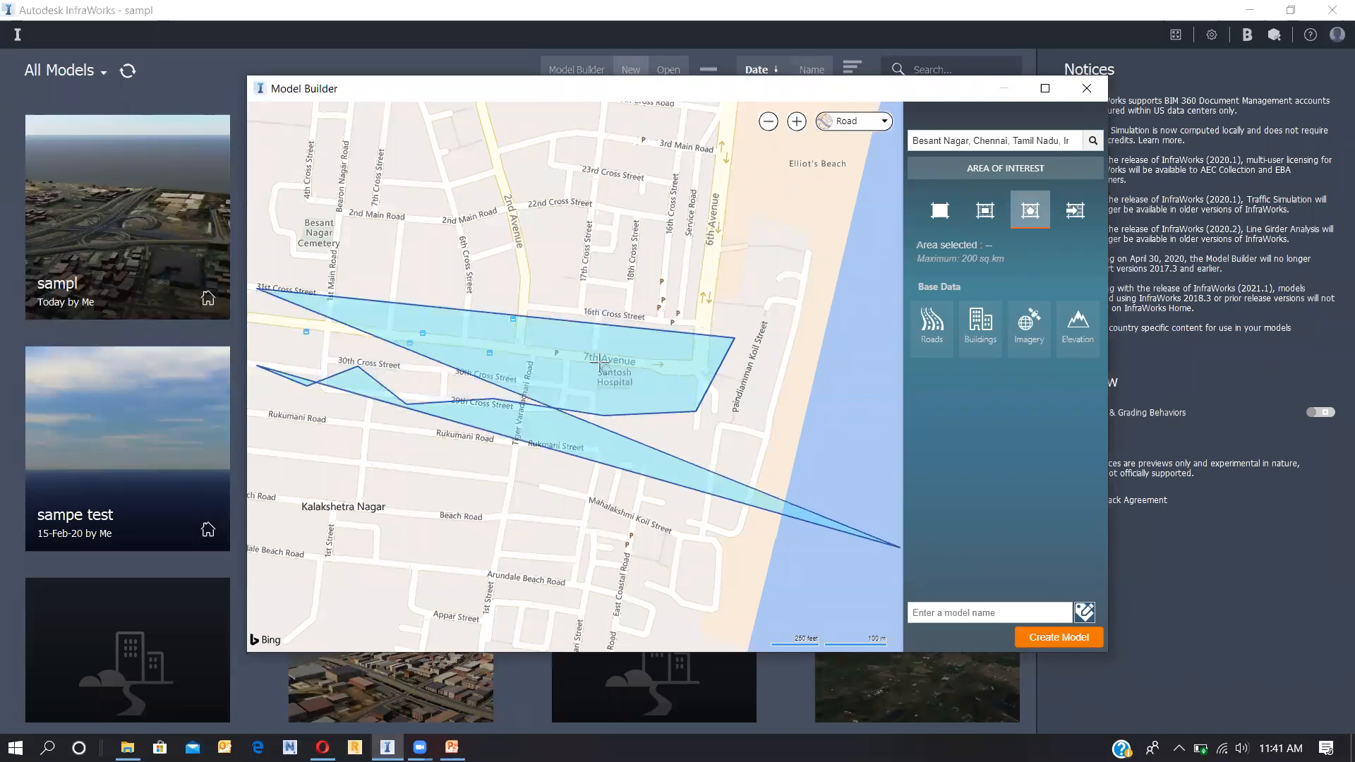
double_click(255, 338)
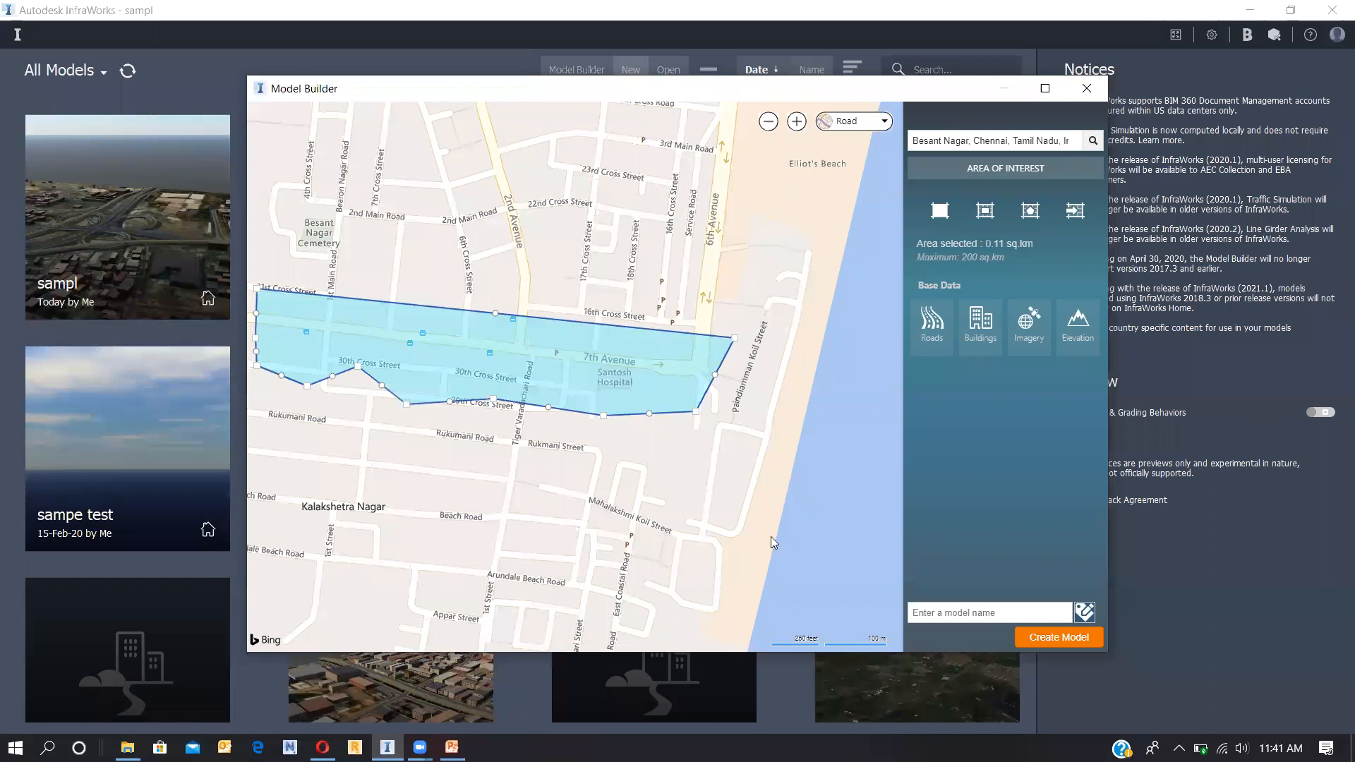
Step: Name the new model sample1, submit it for creation from the drawn area, and close Model Builder
click(943, 613)
text(fg)
key(BackSpace)
key(BackSpace)
text(sample1)
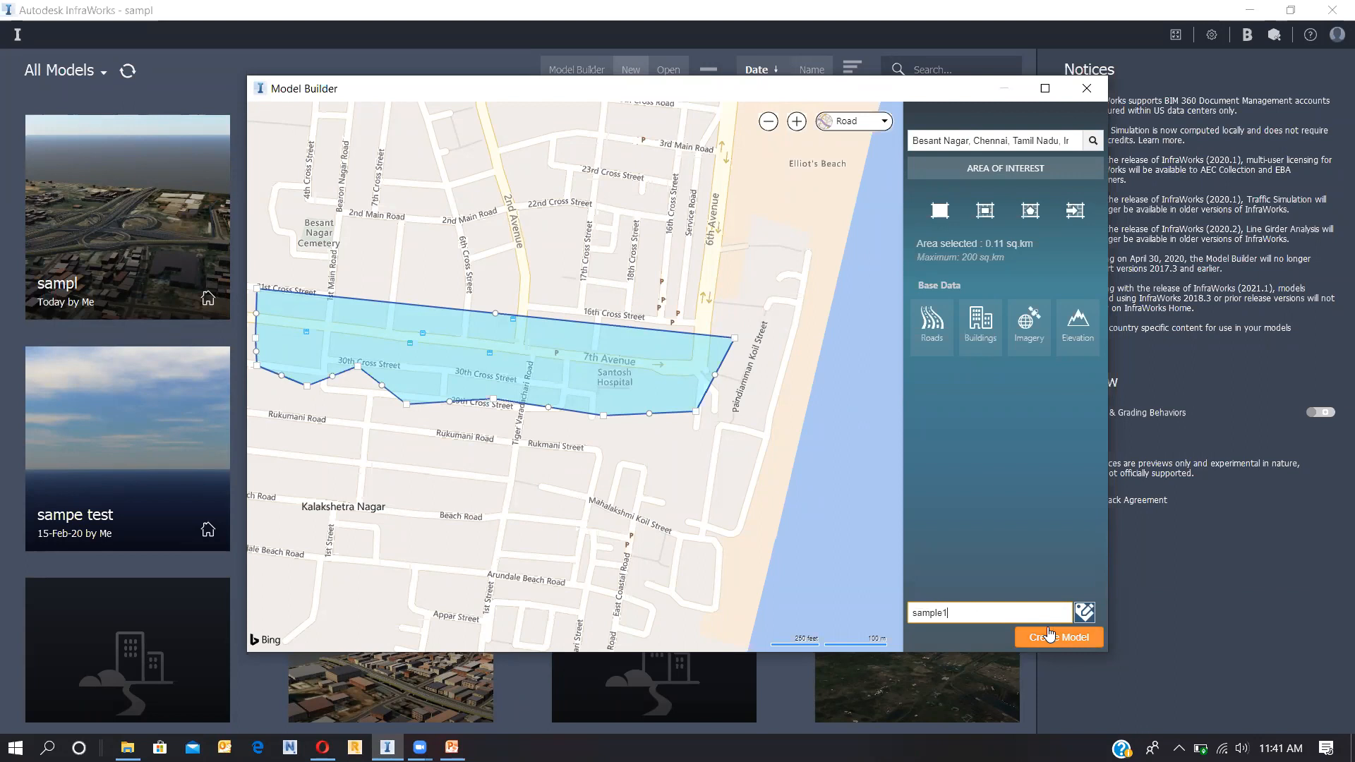
click(1049, 636)
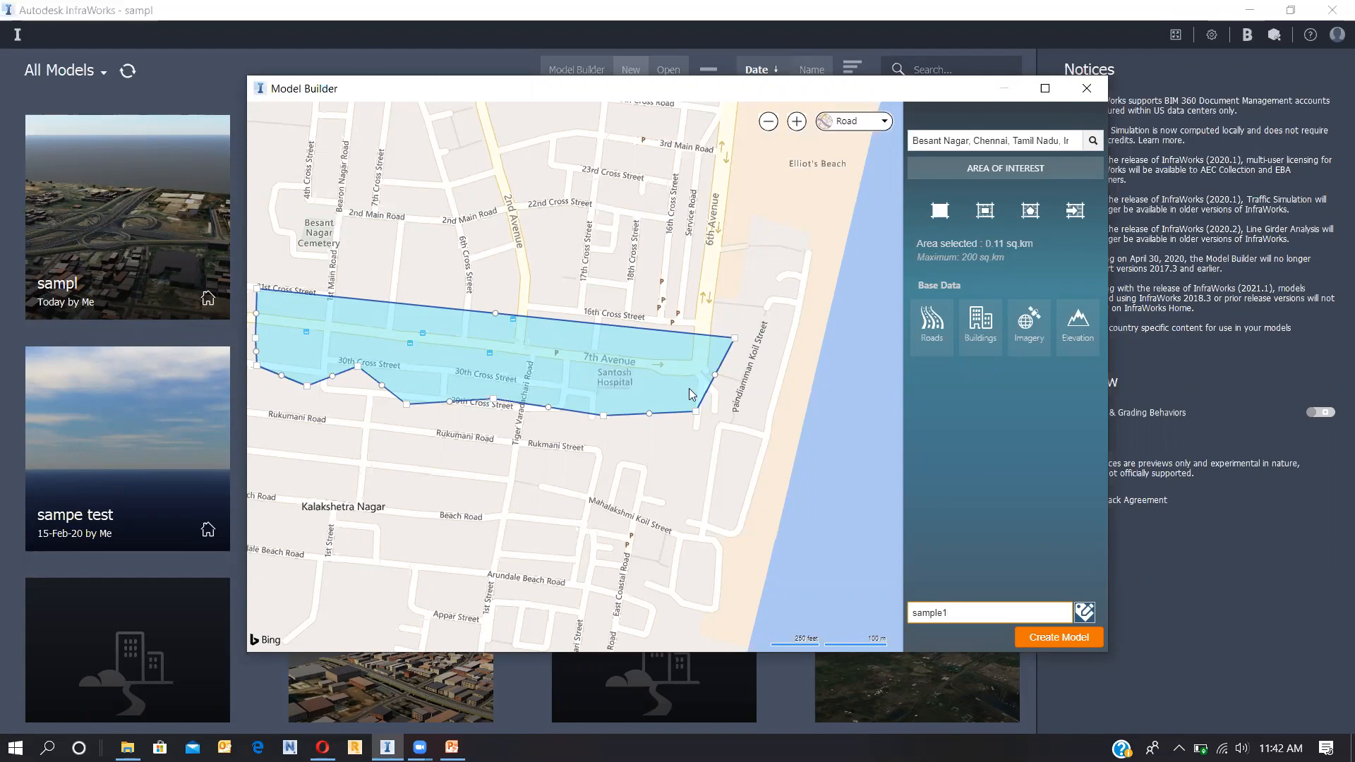
click(1087, 89)
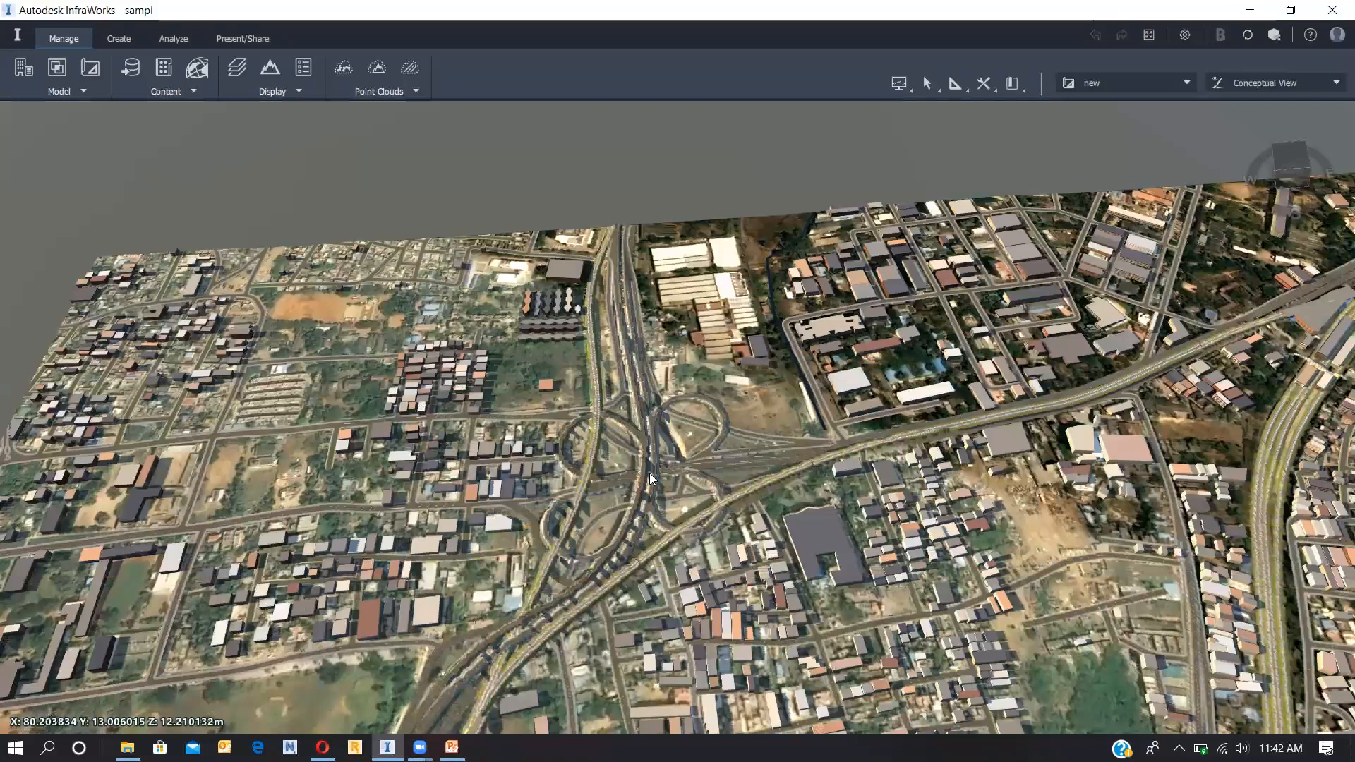
Step: Review the sampl model's data sources and the file types that can be added as new sources
drag(862, 504, 791, 506)
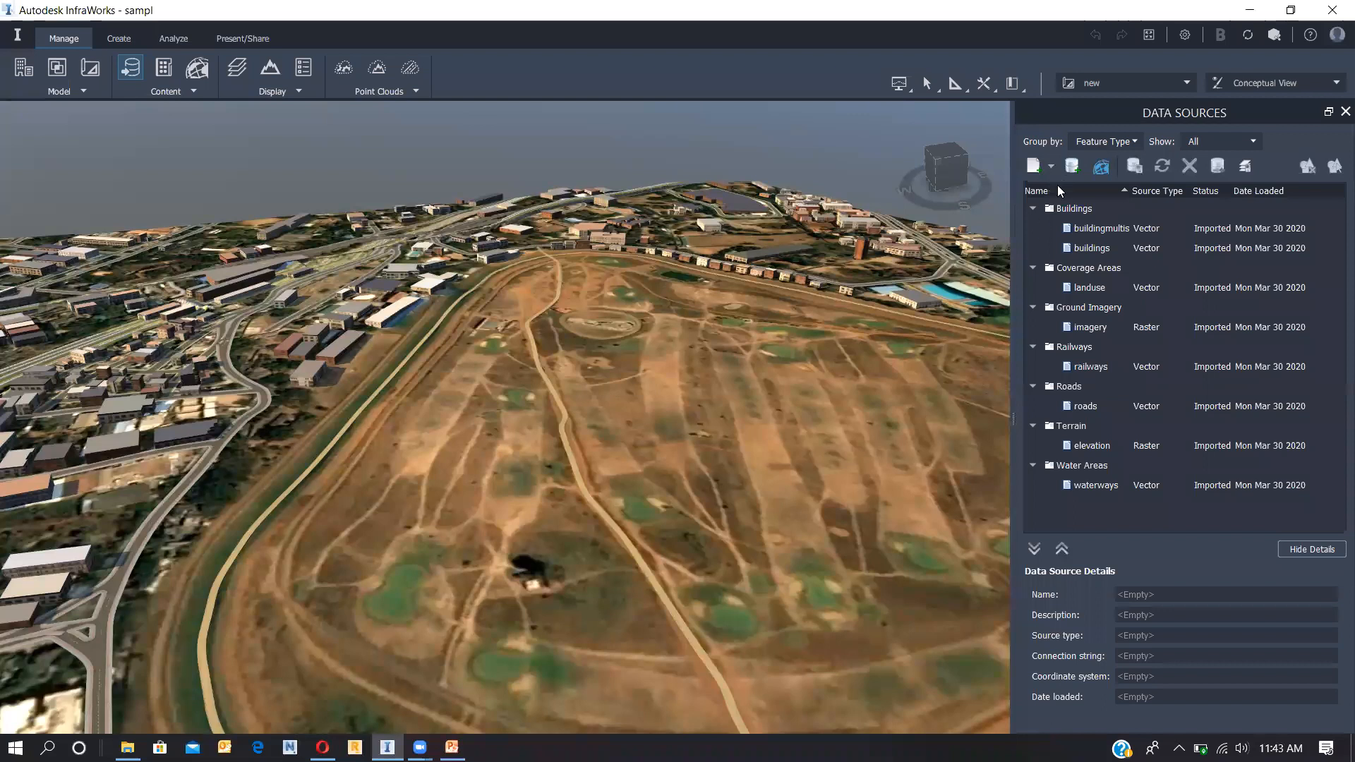
click(1050, 166)
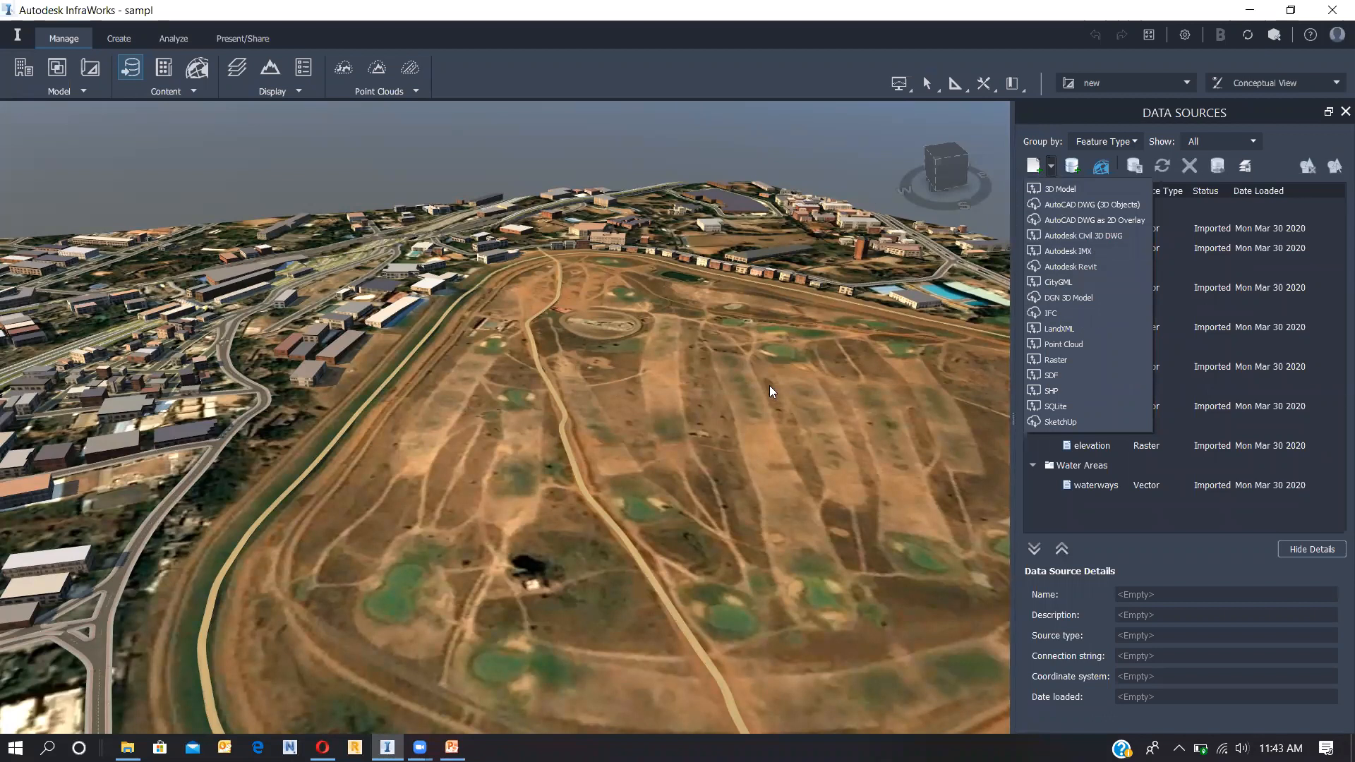
click(1292, 136)
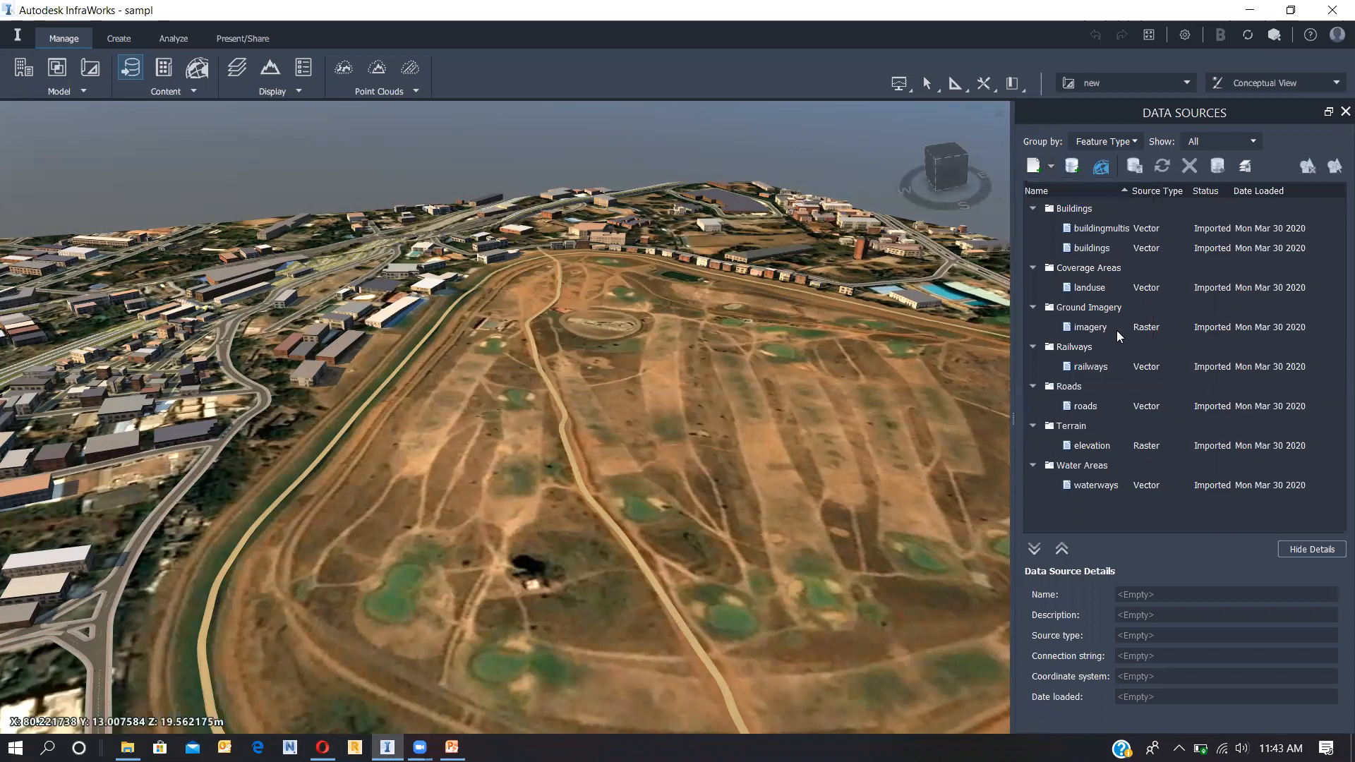
double_click(882, 453)
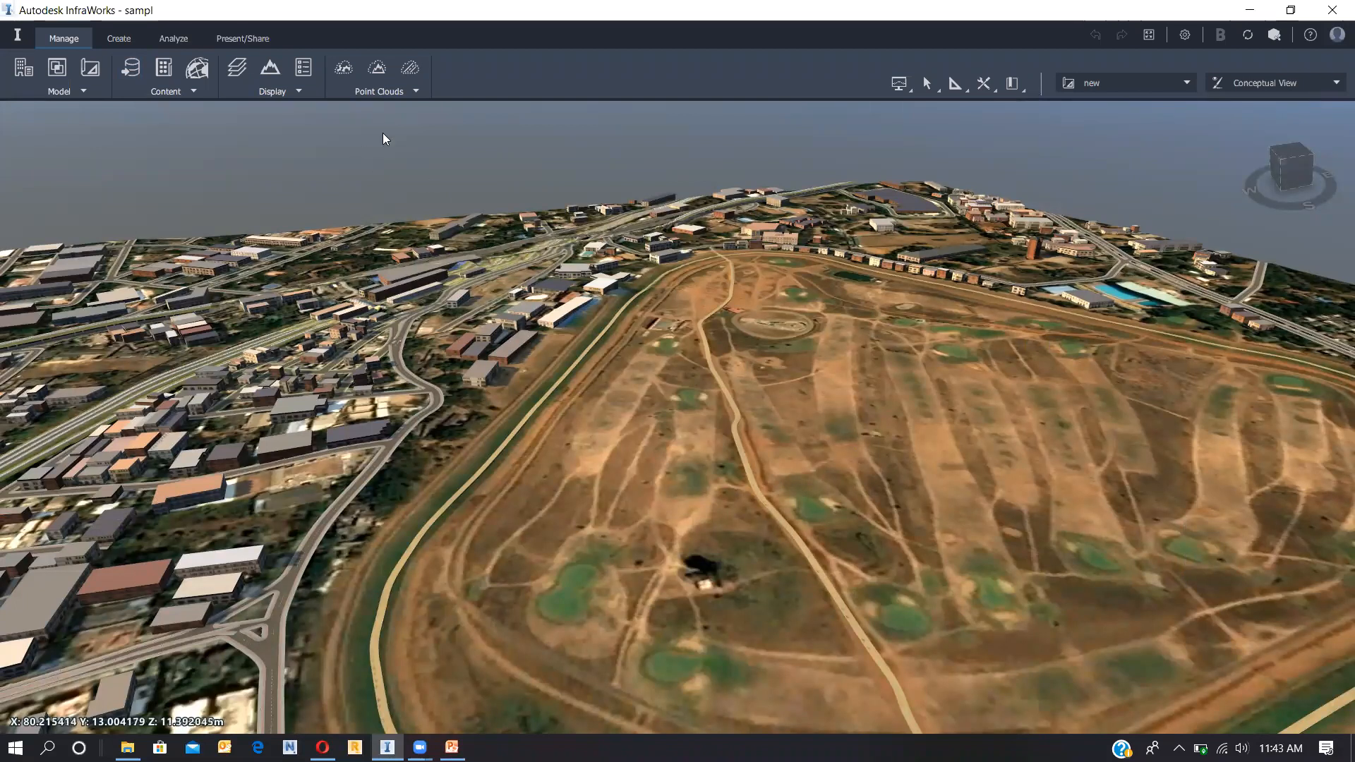
Step: Start a PI-based road and examine the component assemblies offered for it
click(119, 44)
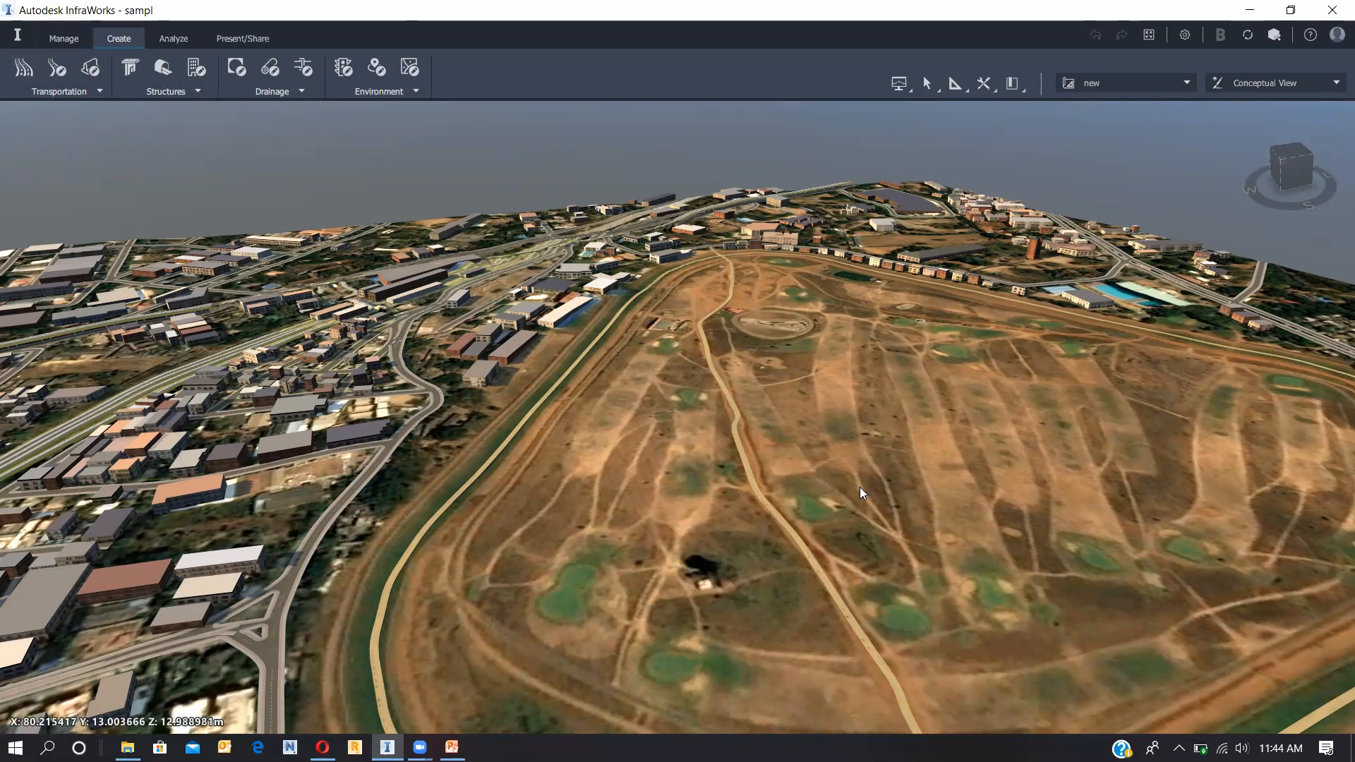
drag(860, 487, 702, 495)
drag(814, 548, 655, 489)
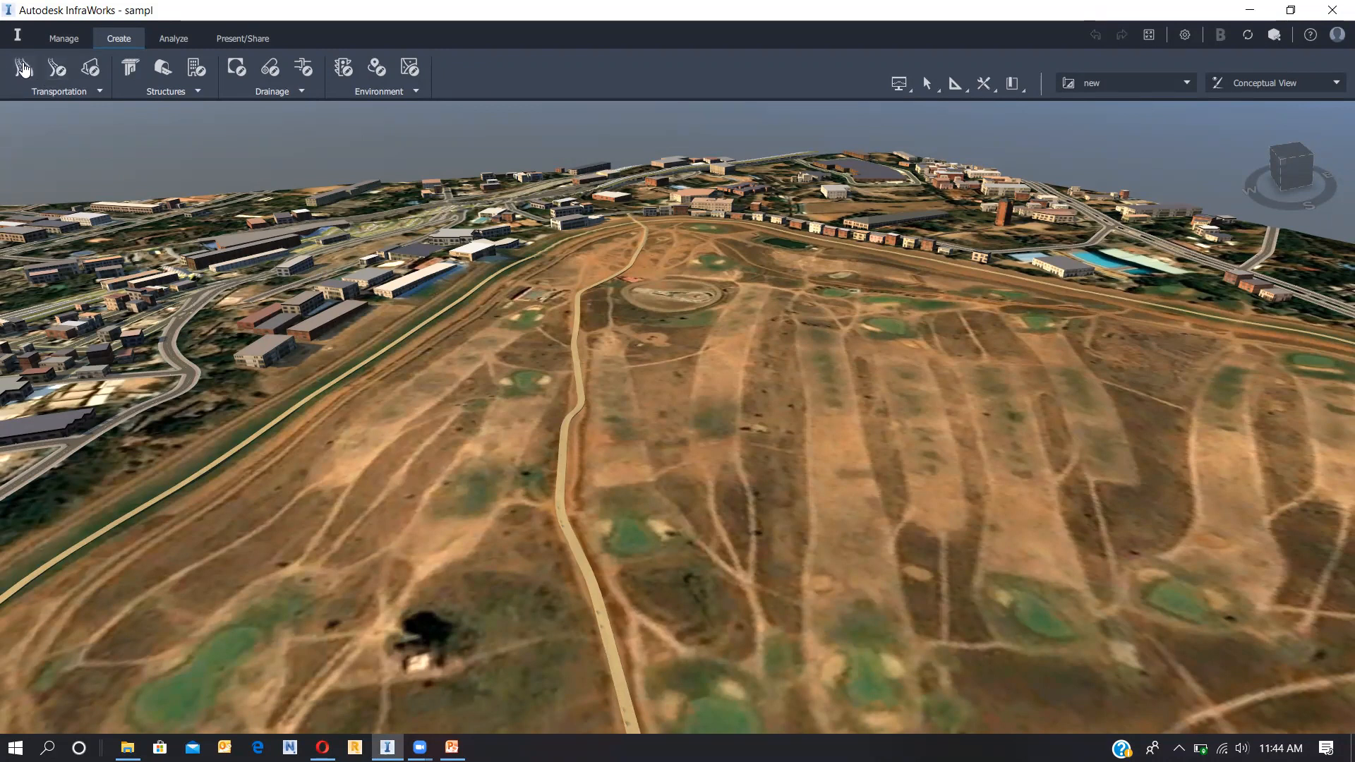
click(23, 68)
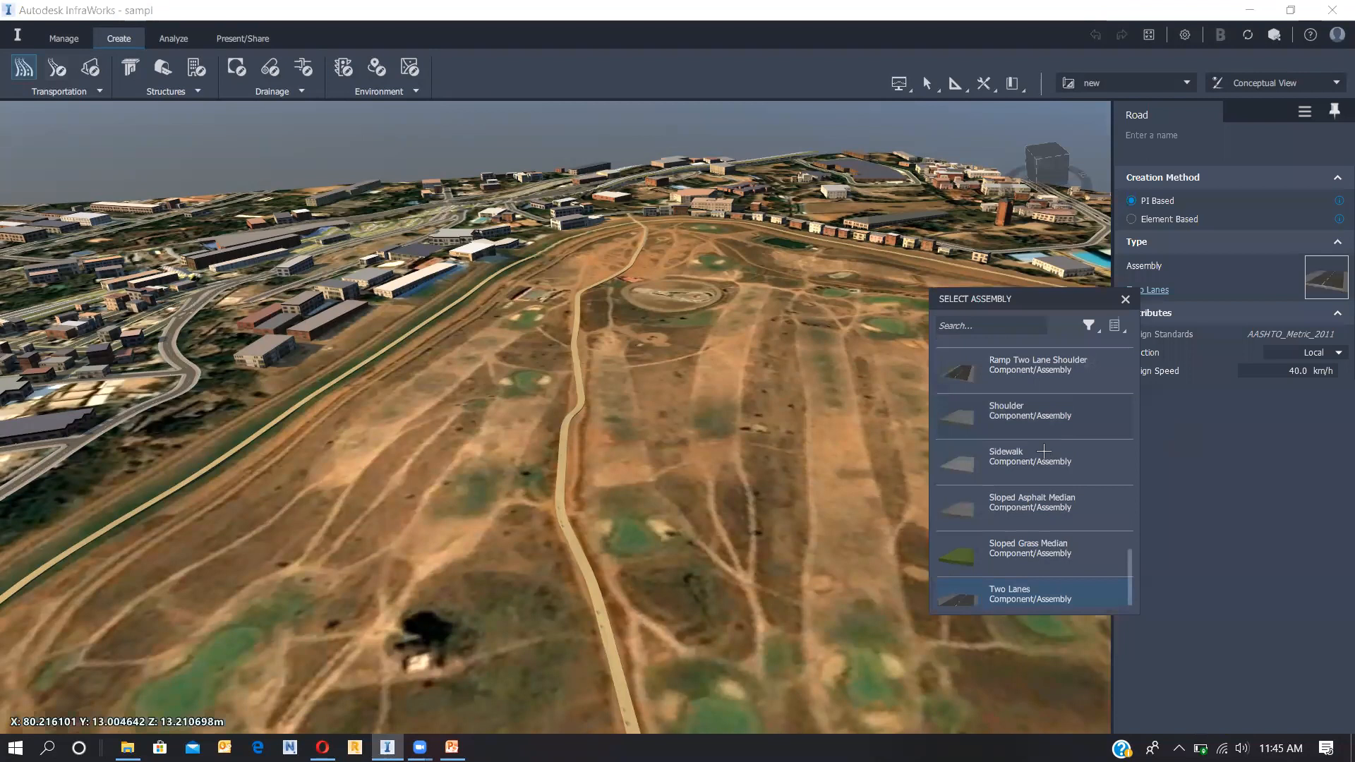
scroll(1044, 450, up, 5)
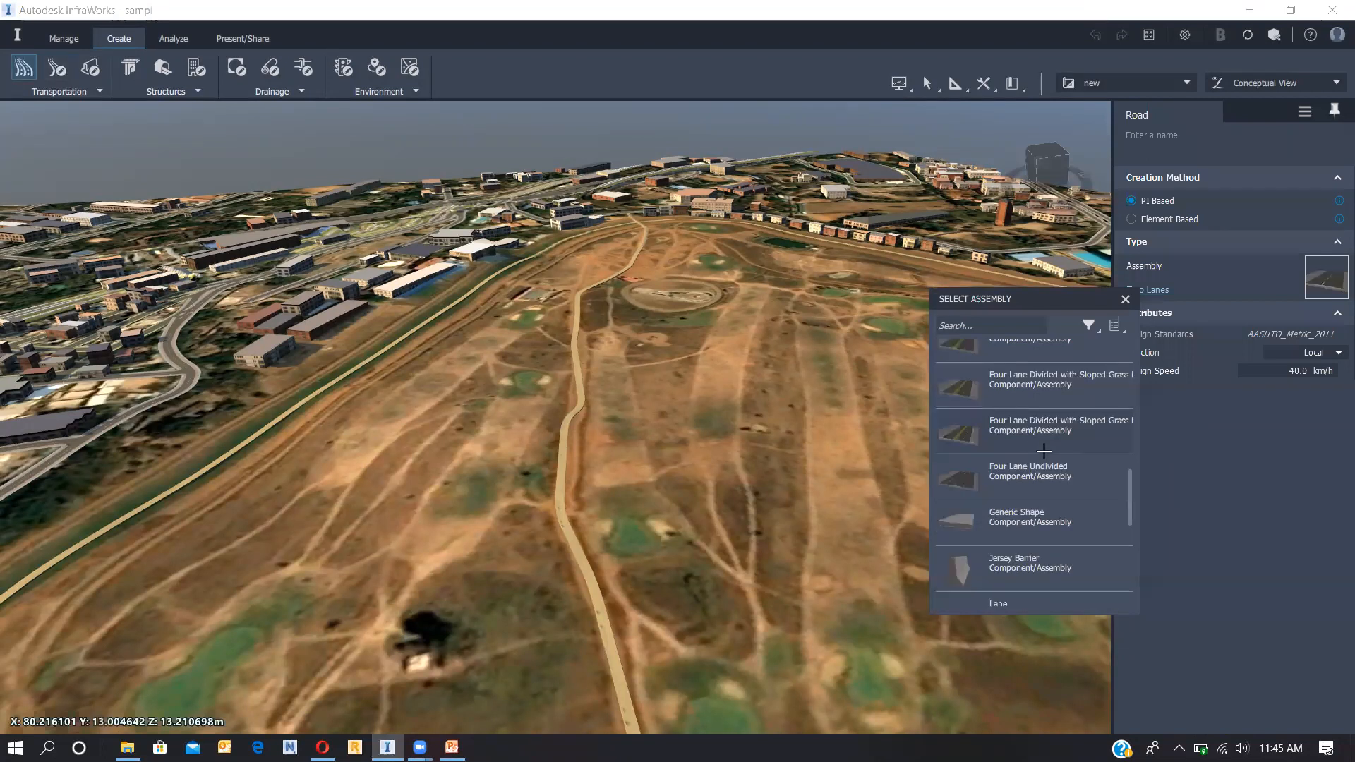
scroll(1044, 450, up, 10)
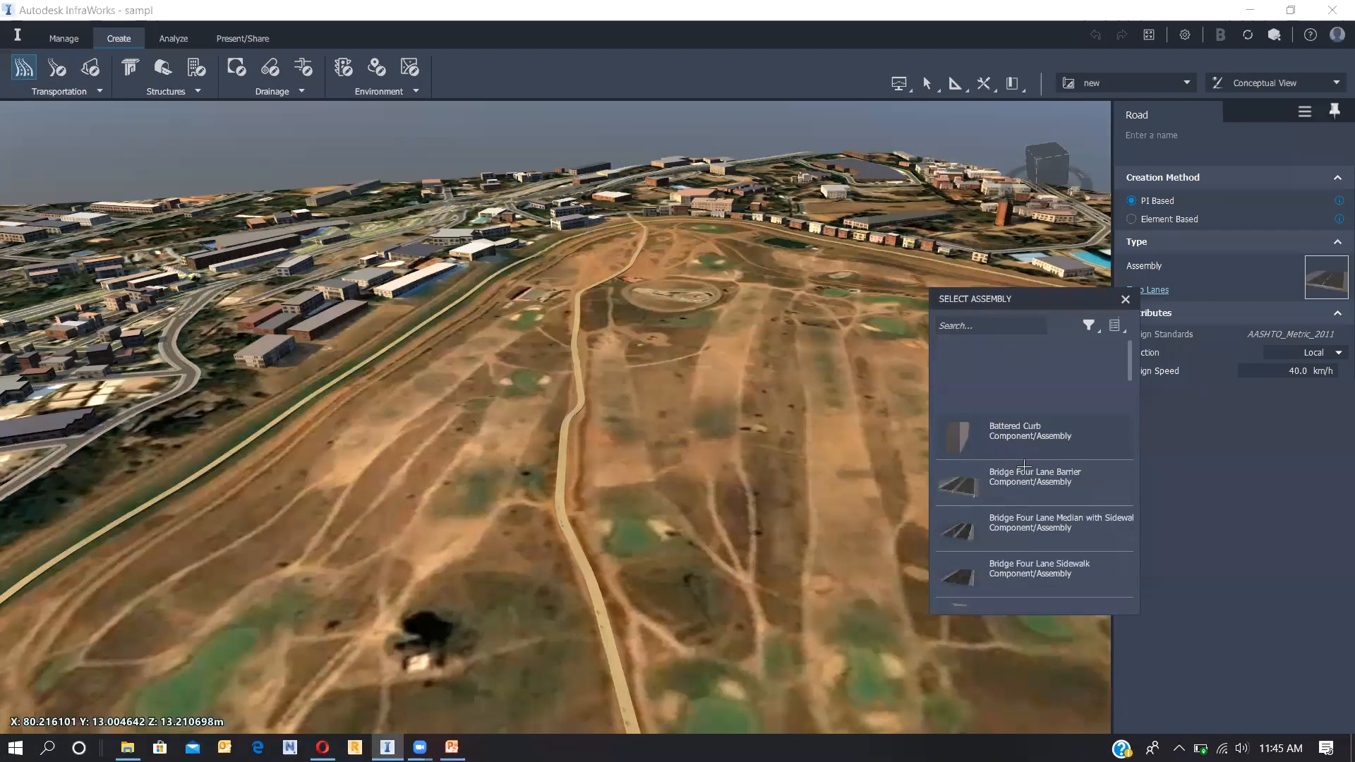
scroll(988, 480, down, 3)
scroll(985, 484, down, 1)
scroll(1069, 519, down, 1)
scroll(1070, 520, down, 1)
scroll(1080, 530, down, 2)
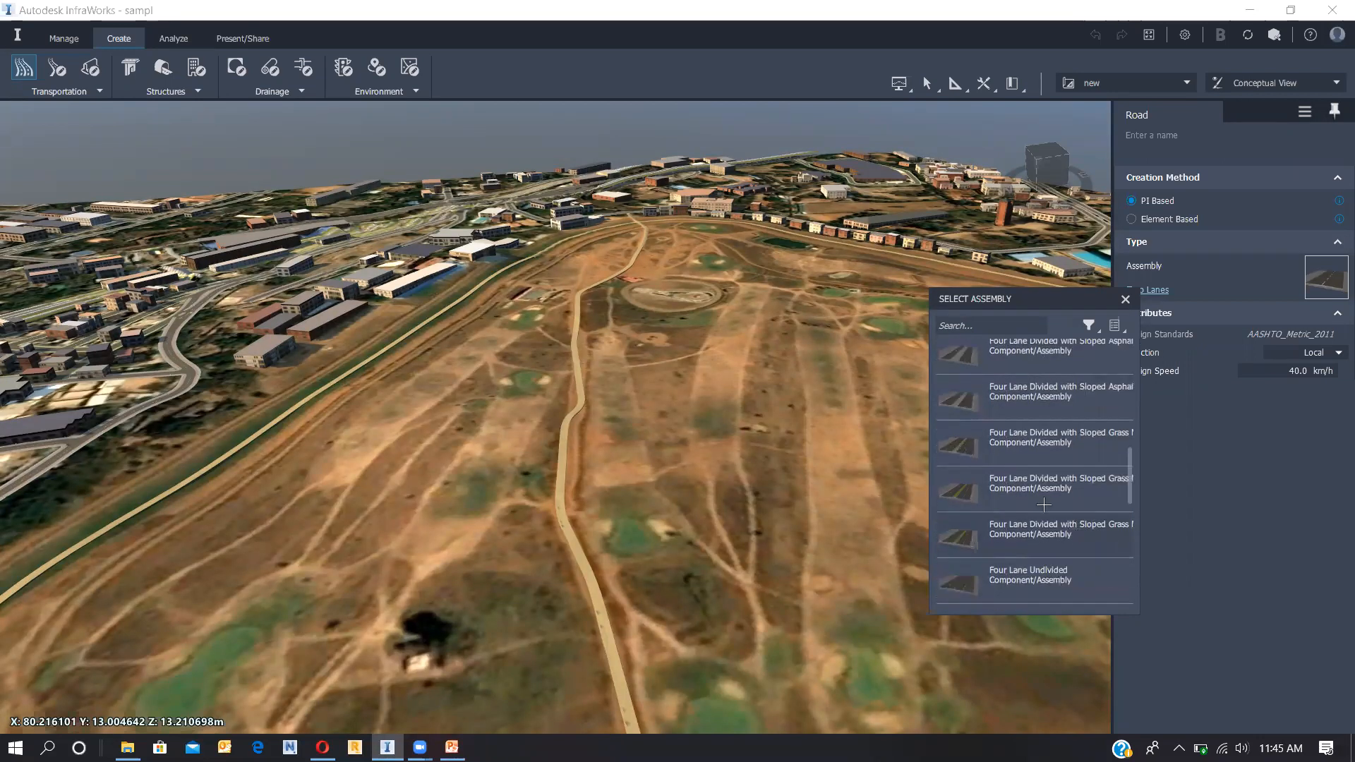
scroll(1002, 494, down, 4)
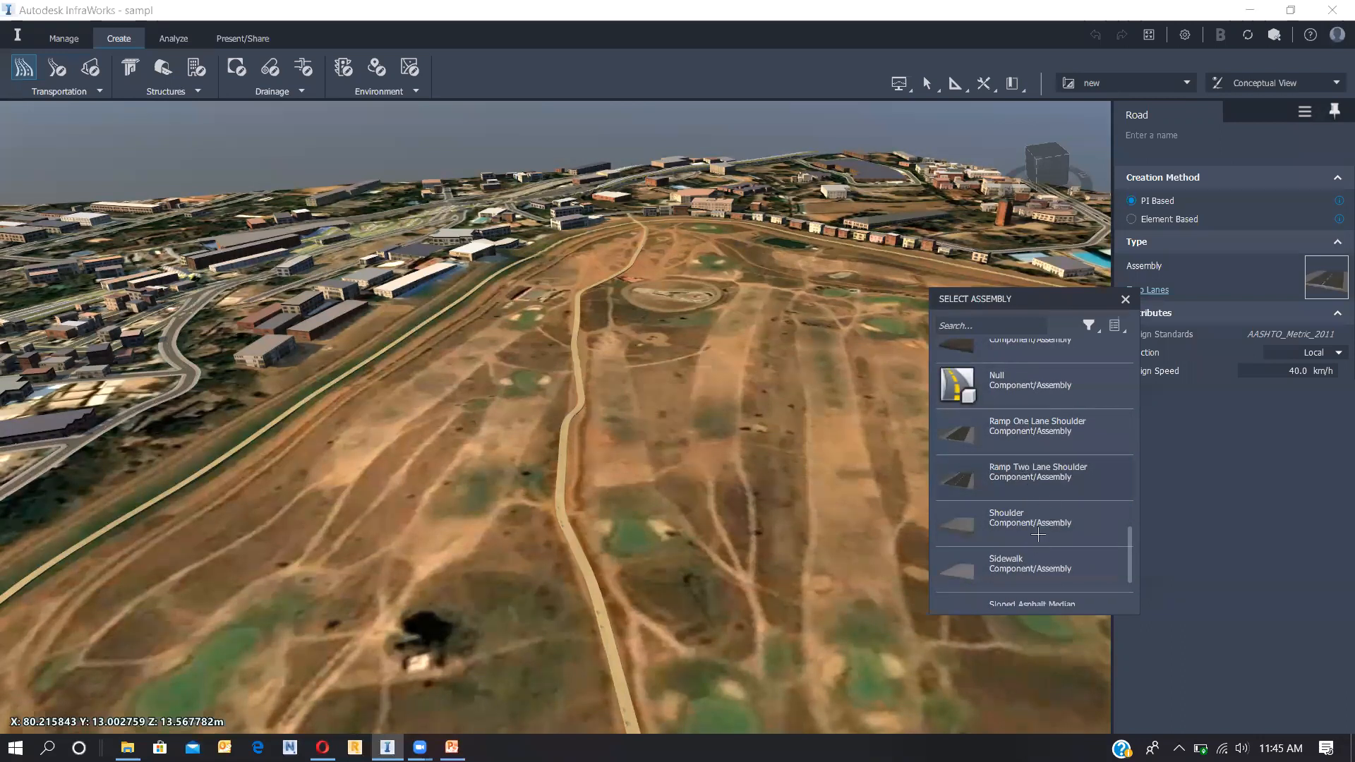
scroll(1031, 557, down, 3)
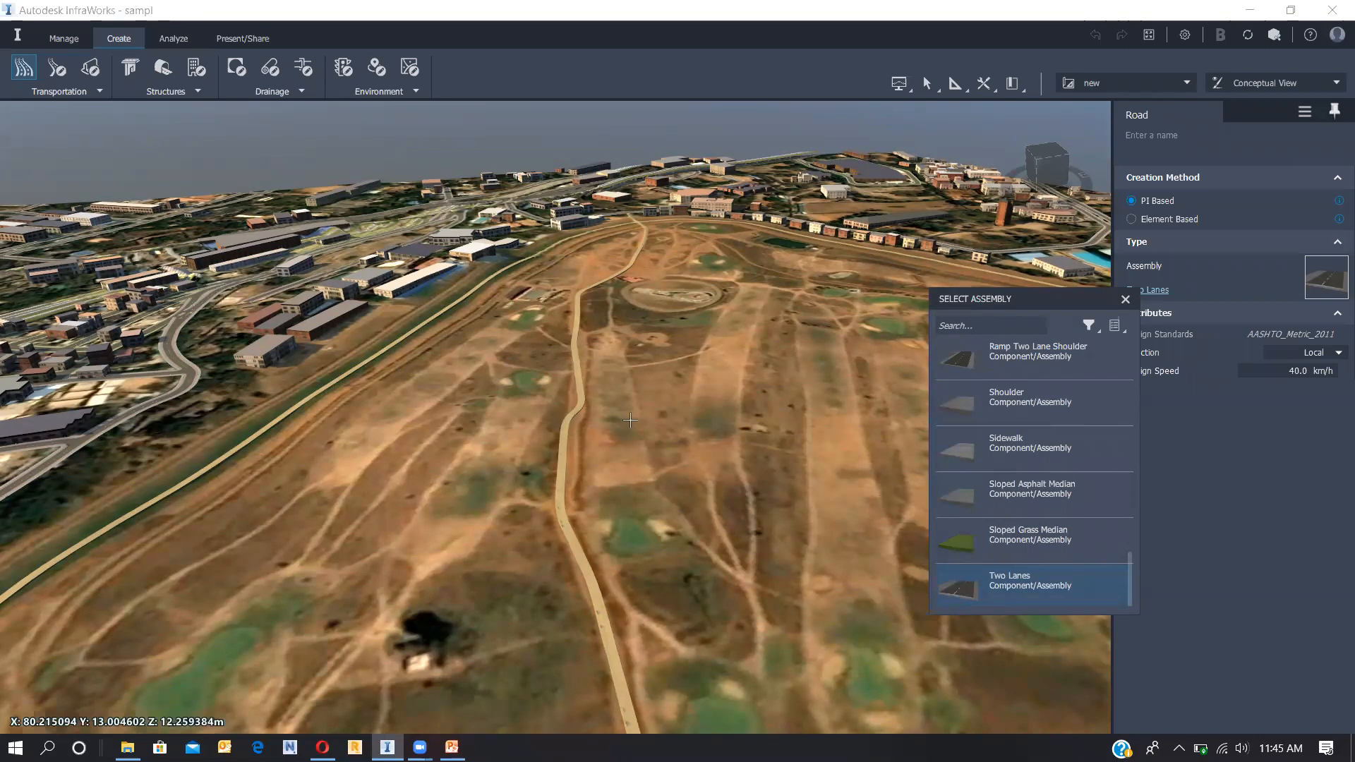
Step: Draw a straight local road about 204 m long across the open field, using the Two Lanes assembly
click(908, 460)
click(645, 425)
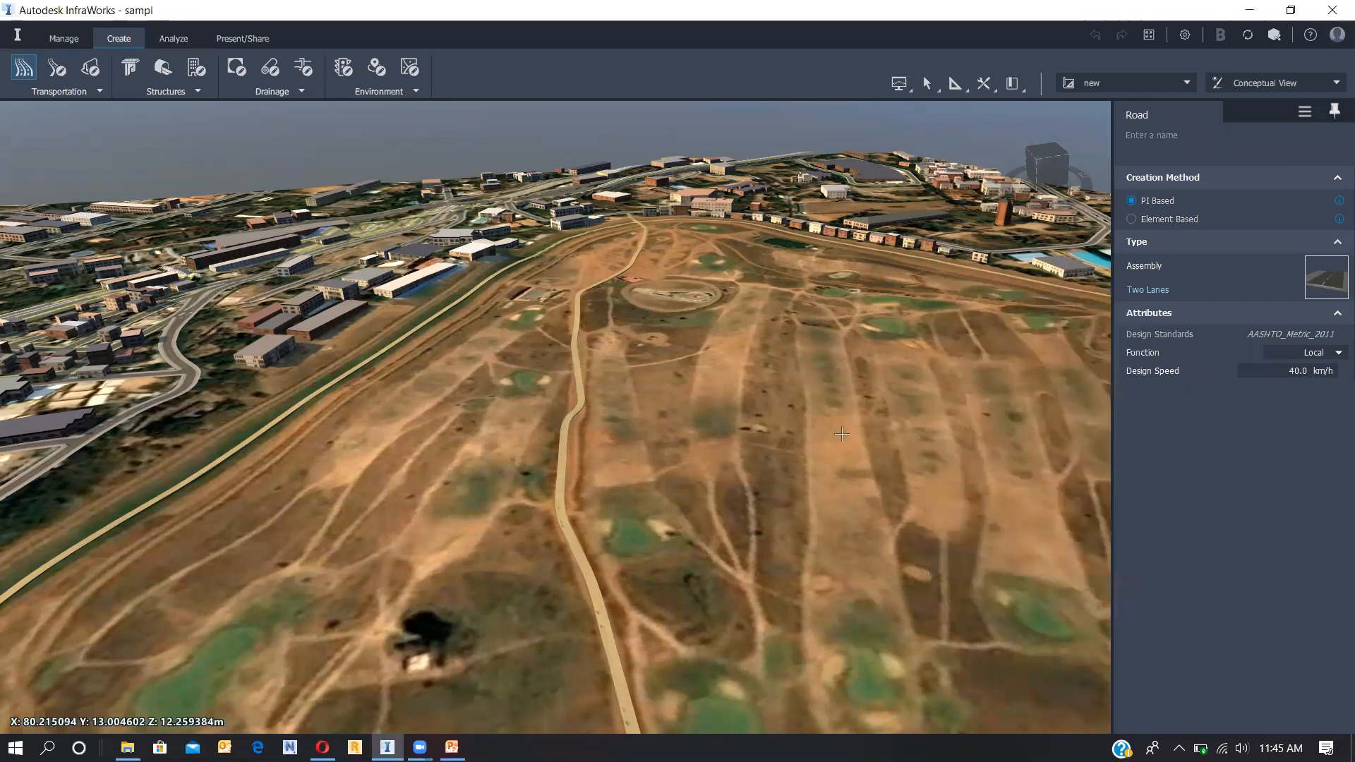
click(1032, 464)
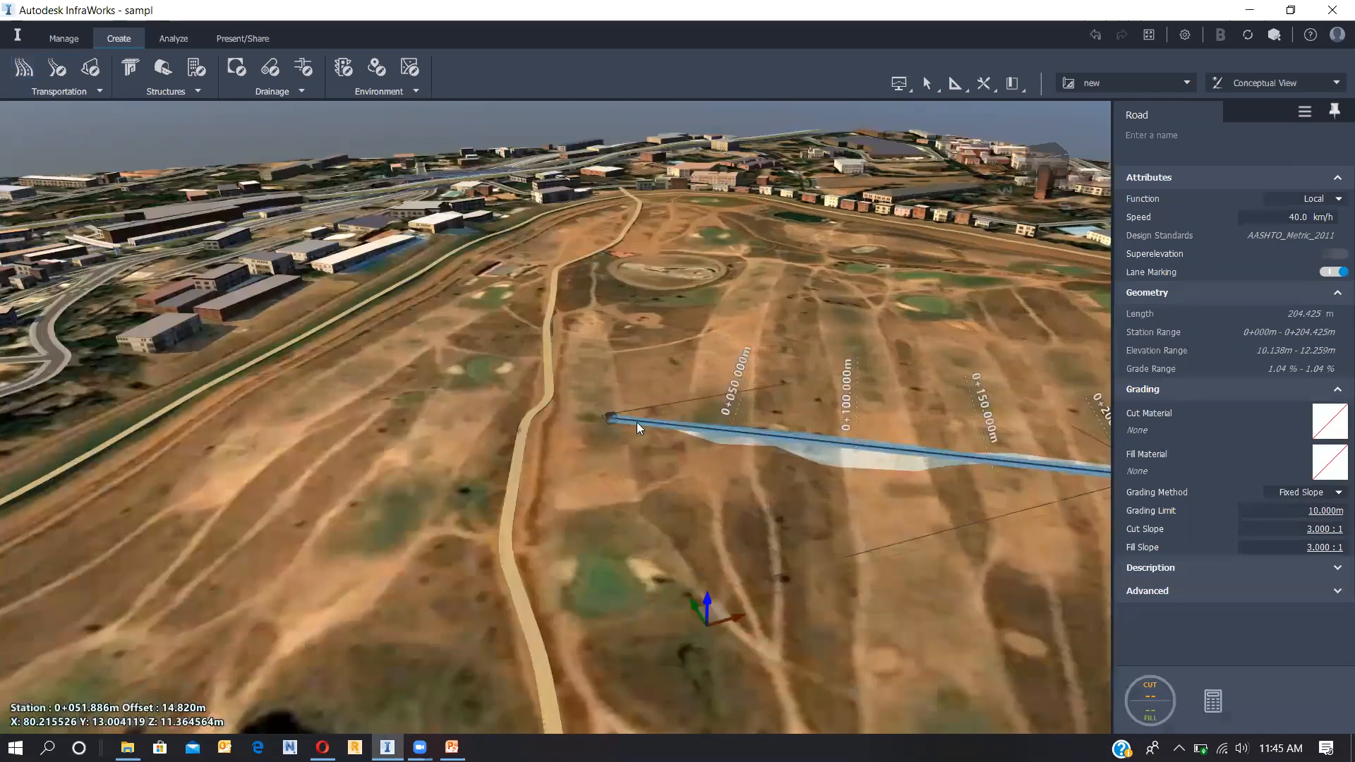
Step: Inspect the properties of the new road's lane and of the whole road
double_click(661, 417)
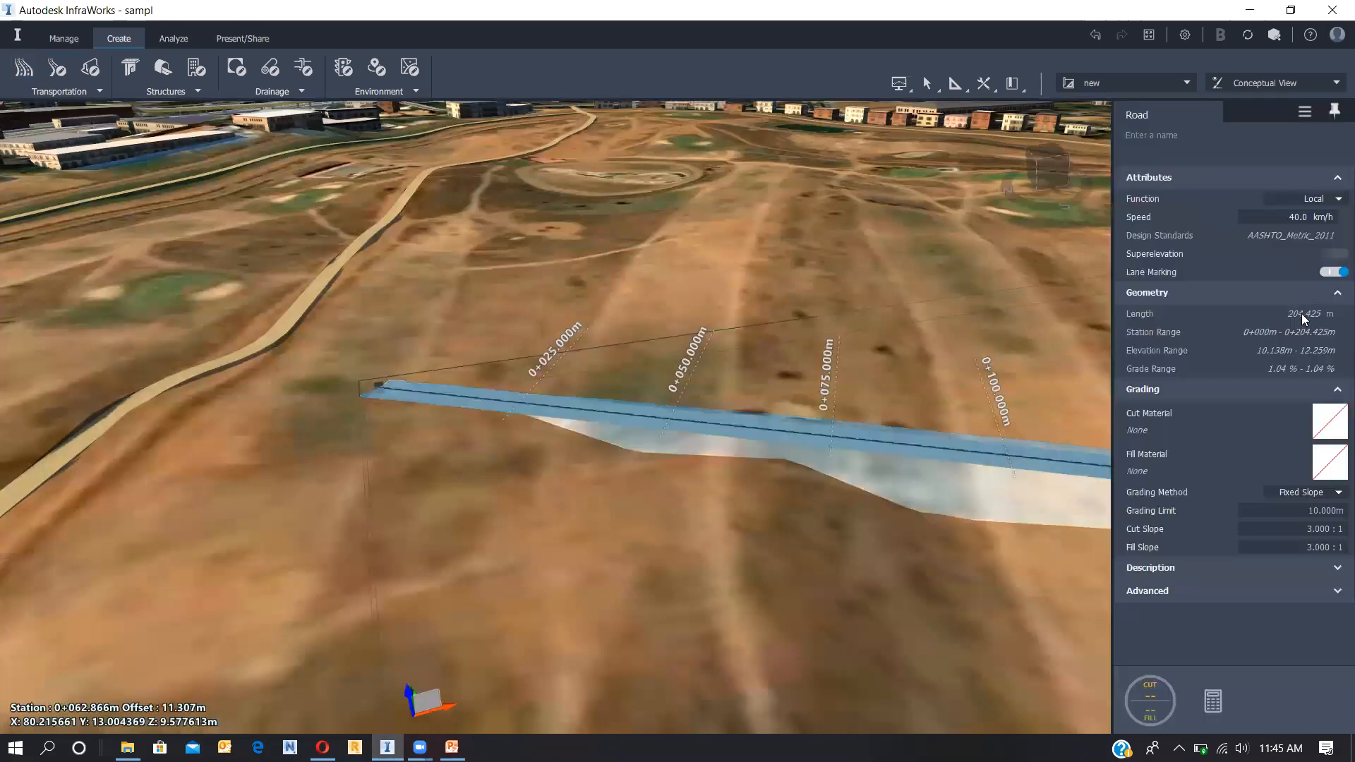
click(456, 407)
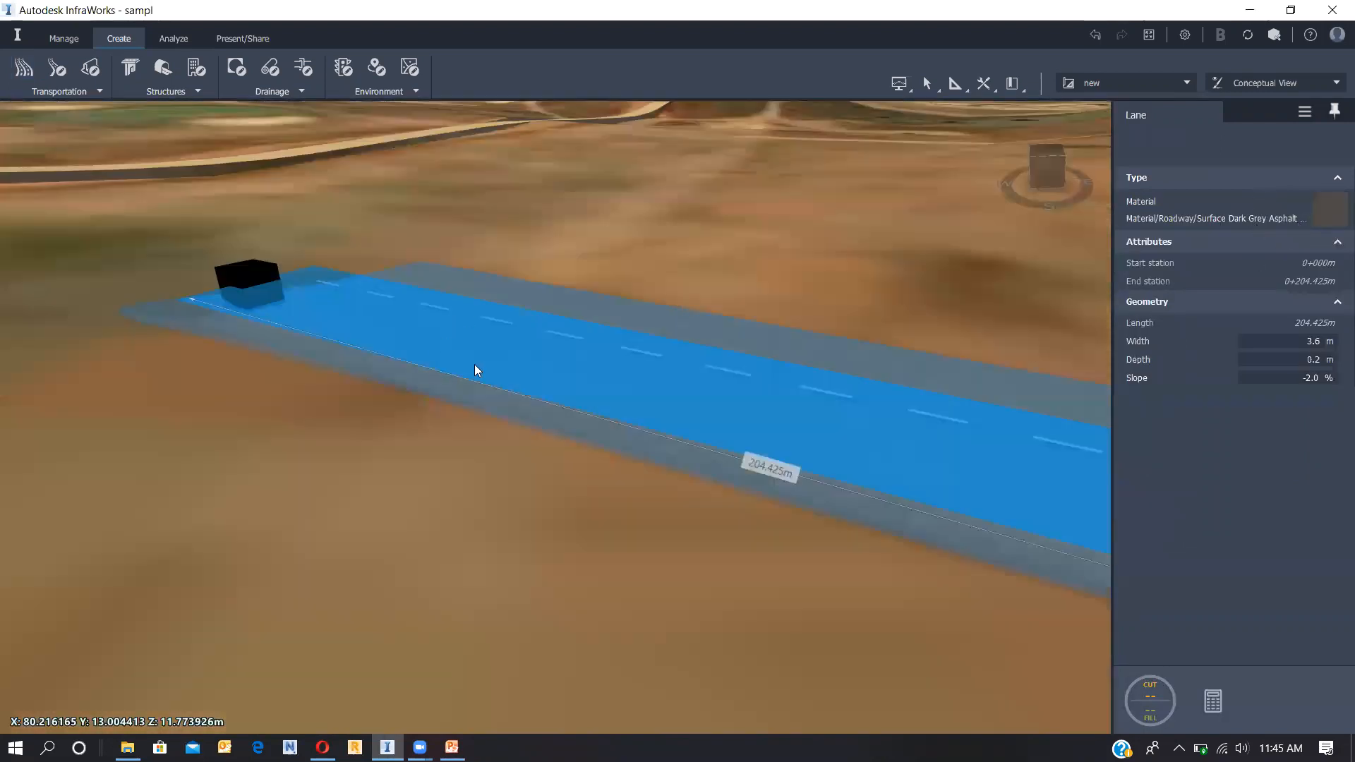
click(504, 364)
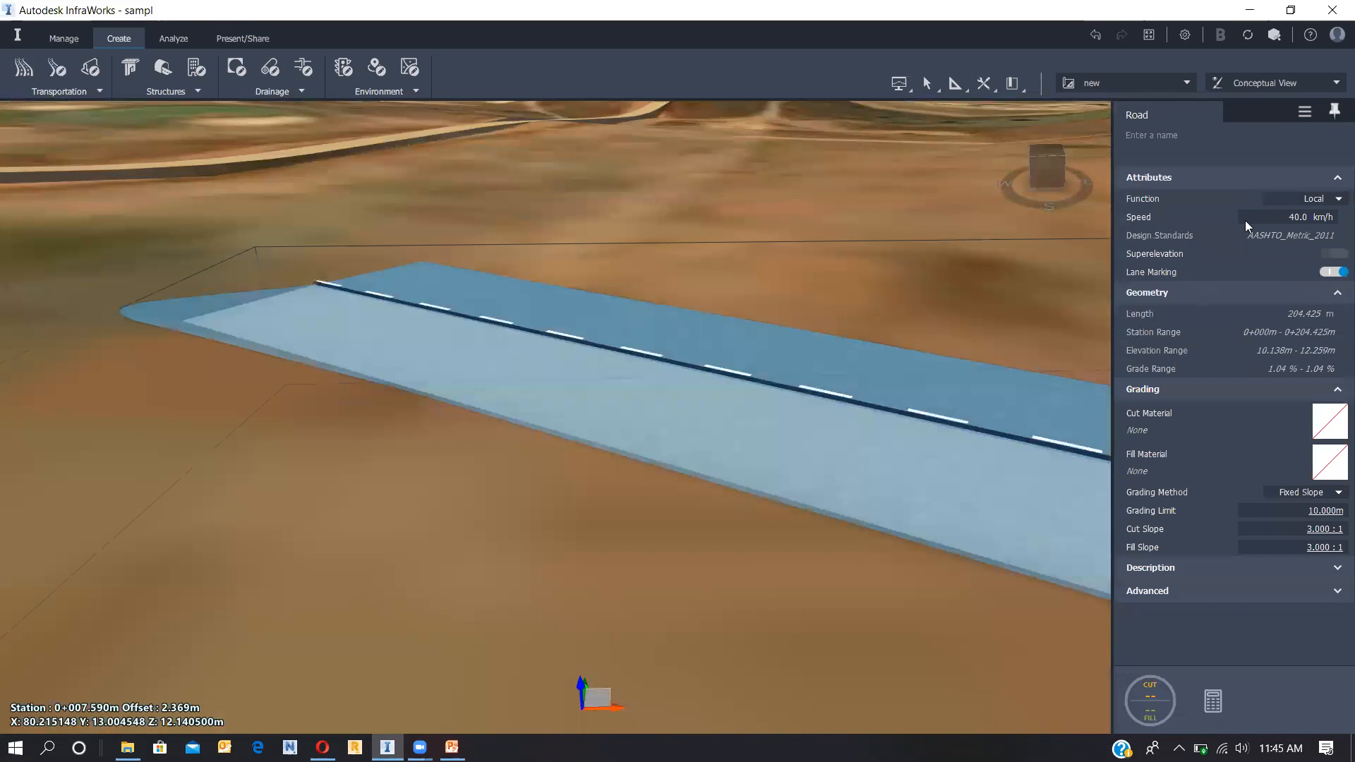
Step: Inspect the whole road's properties and the function classes available for it
click(538, 404)
click(458, 403)
key(Escape)
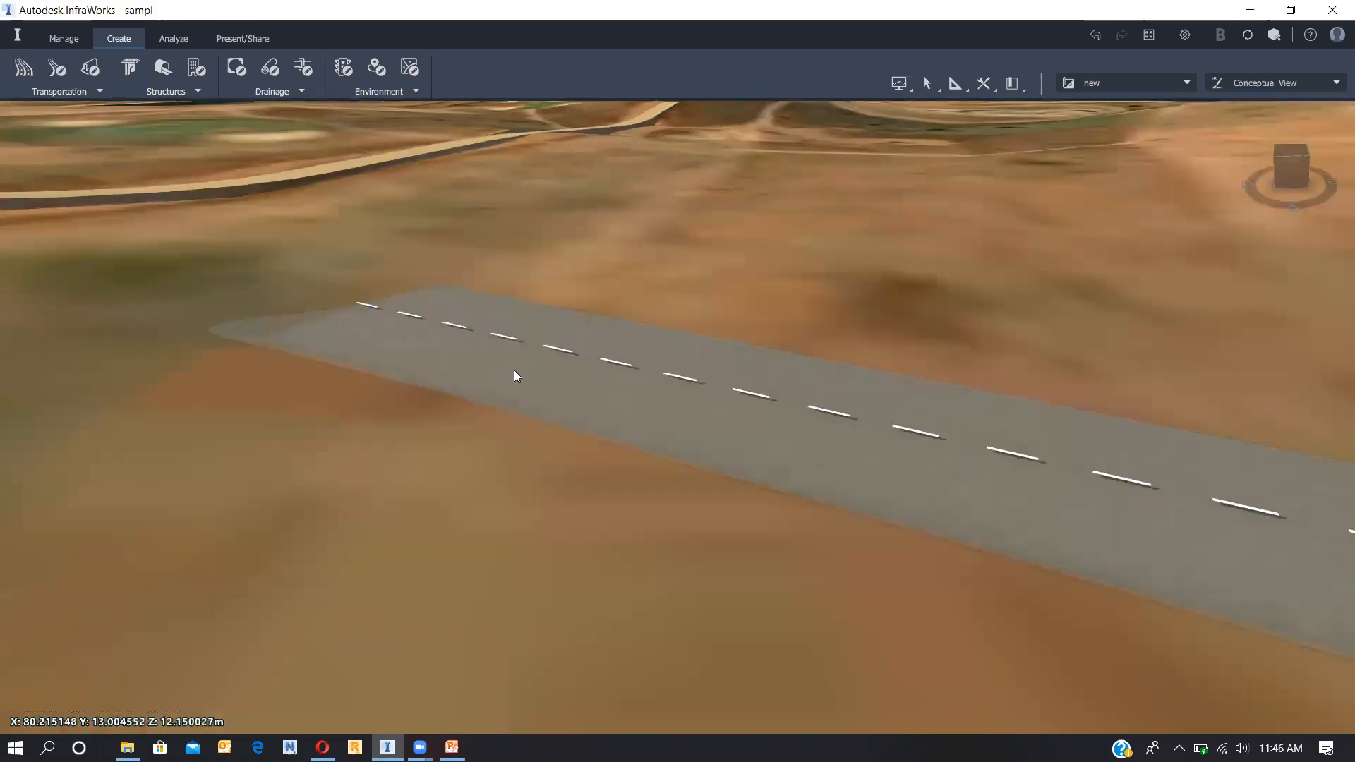
click(531, 402)
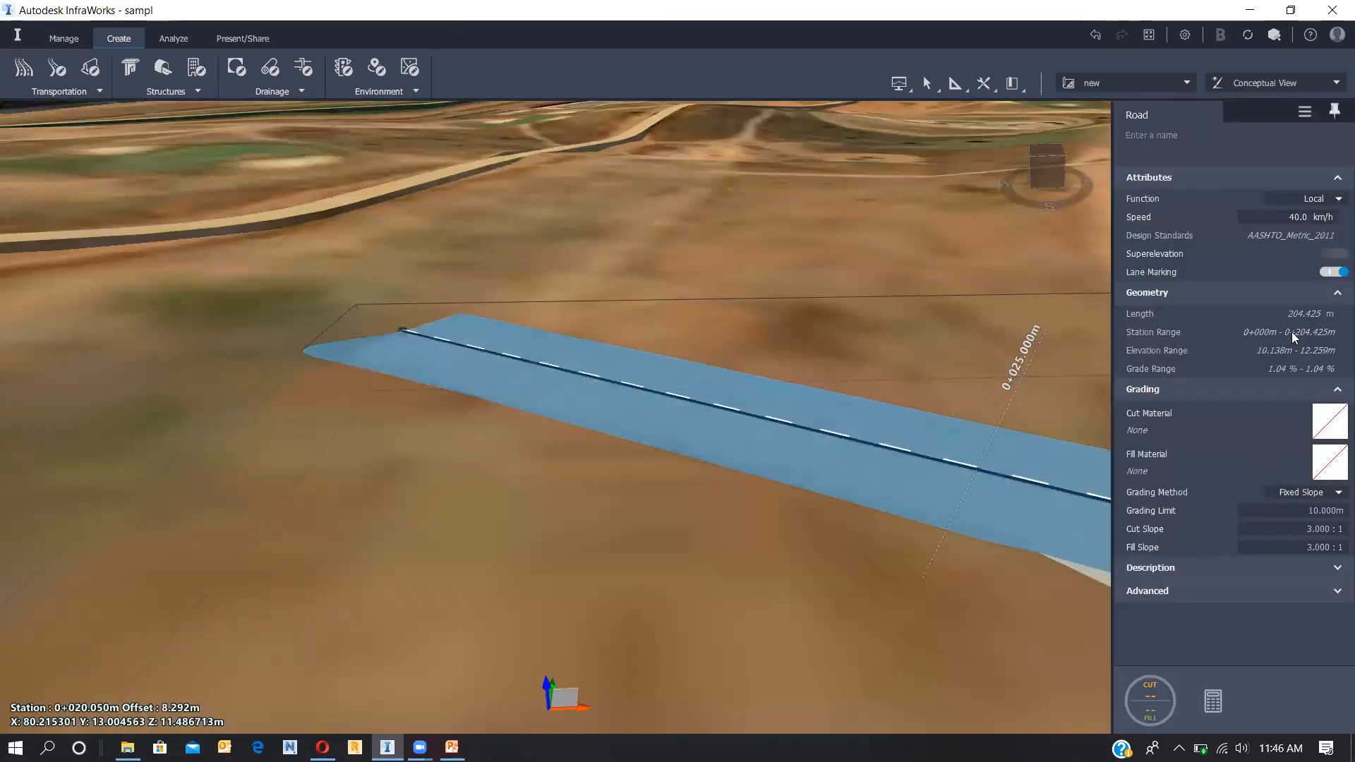
click(1335, 205)
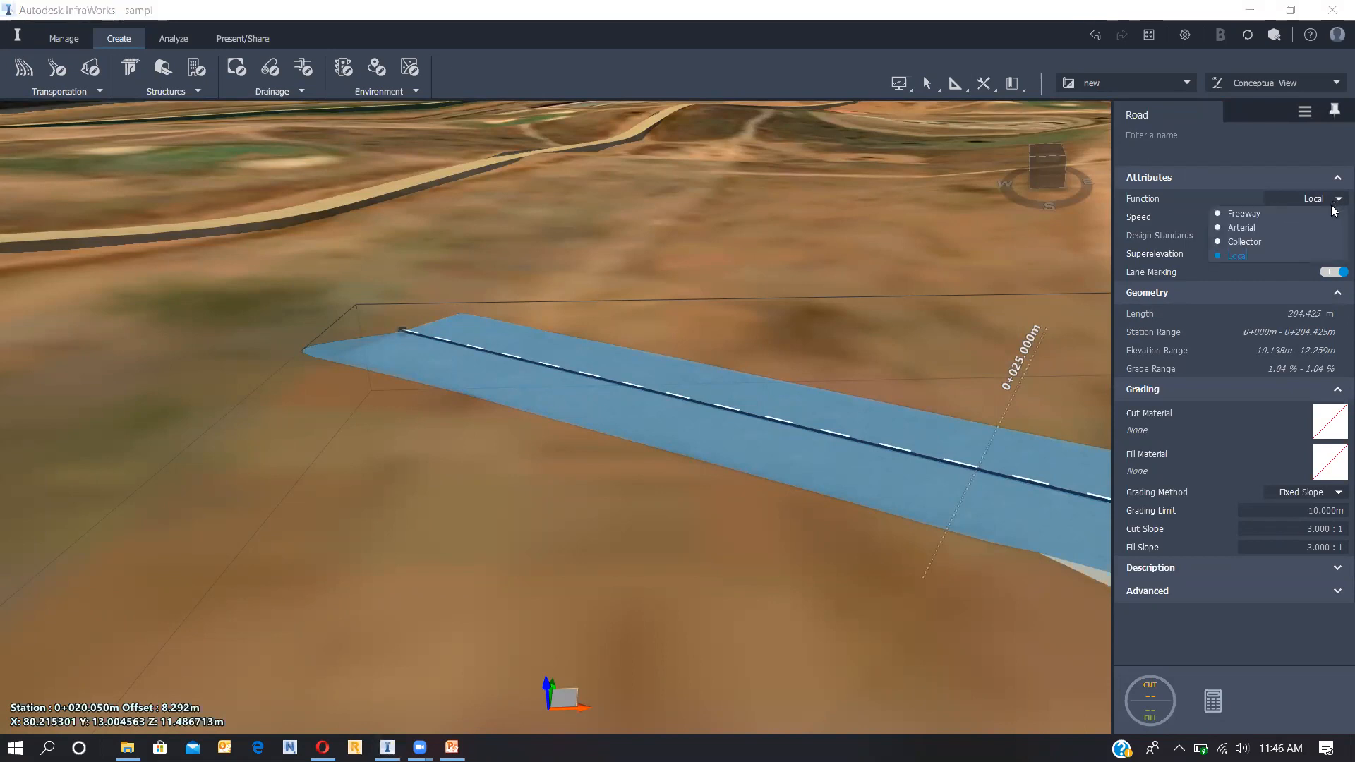
click(1333, 206)
key(Escape)
scroll(716, 429, down, 2)
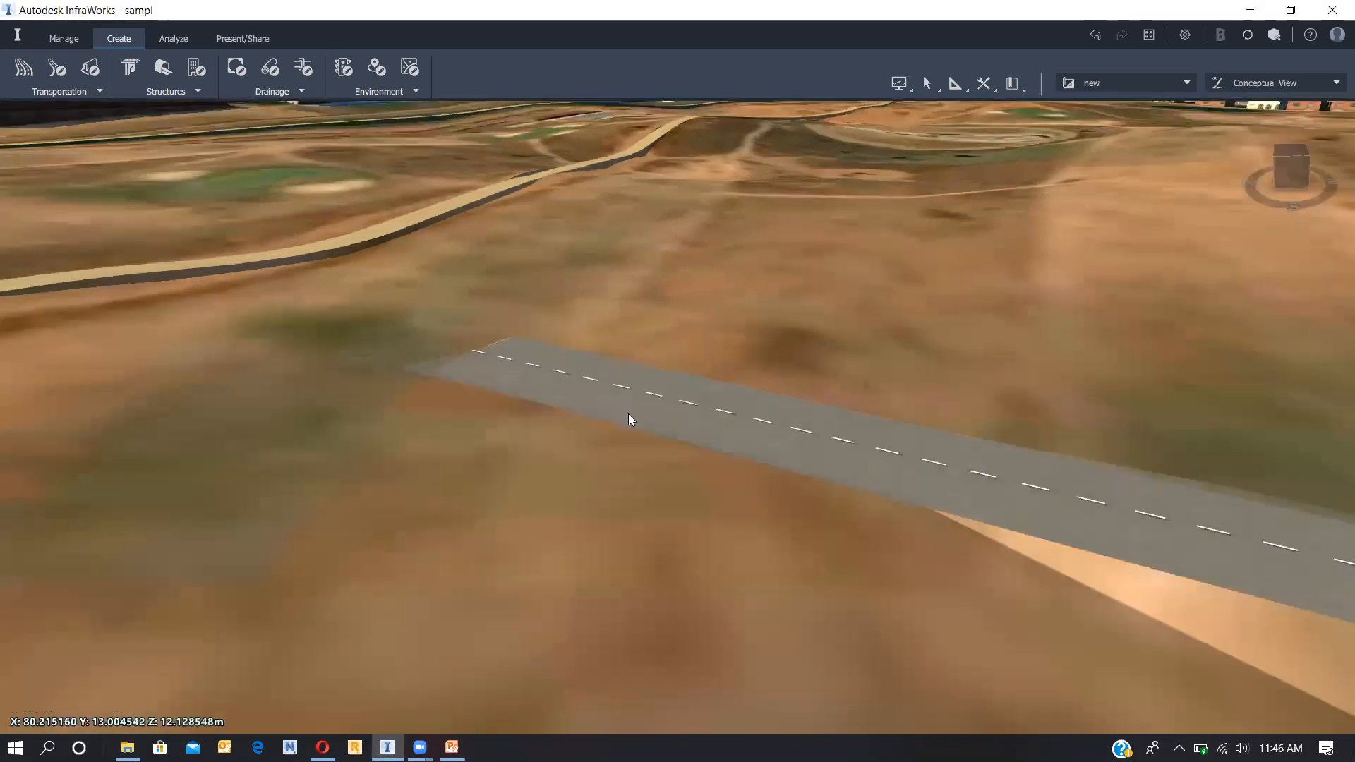
Step: Replace the 3.6 m wide lane of the two-lane road with a Jersey Barrier from the Component/Assembly styles
click(629, 420)
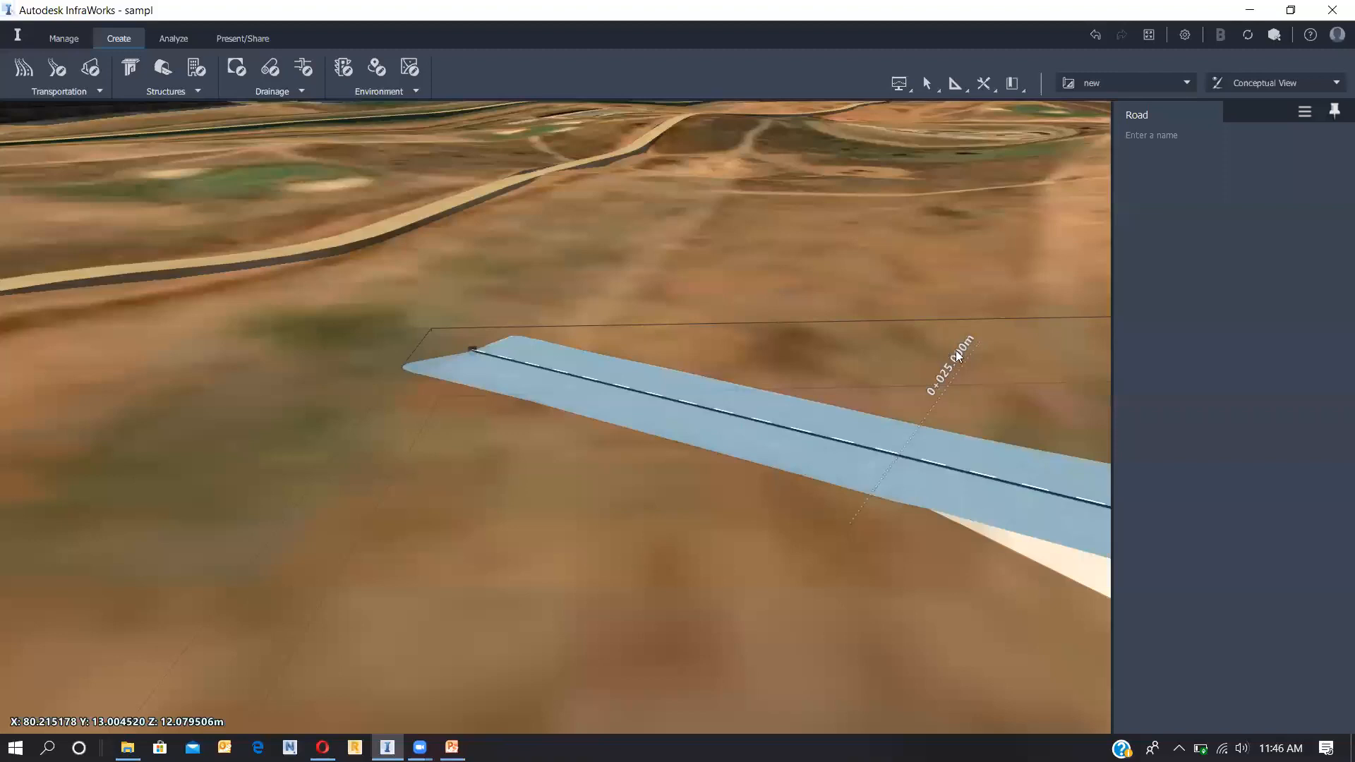
double_click(771, 382)
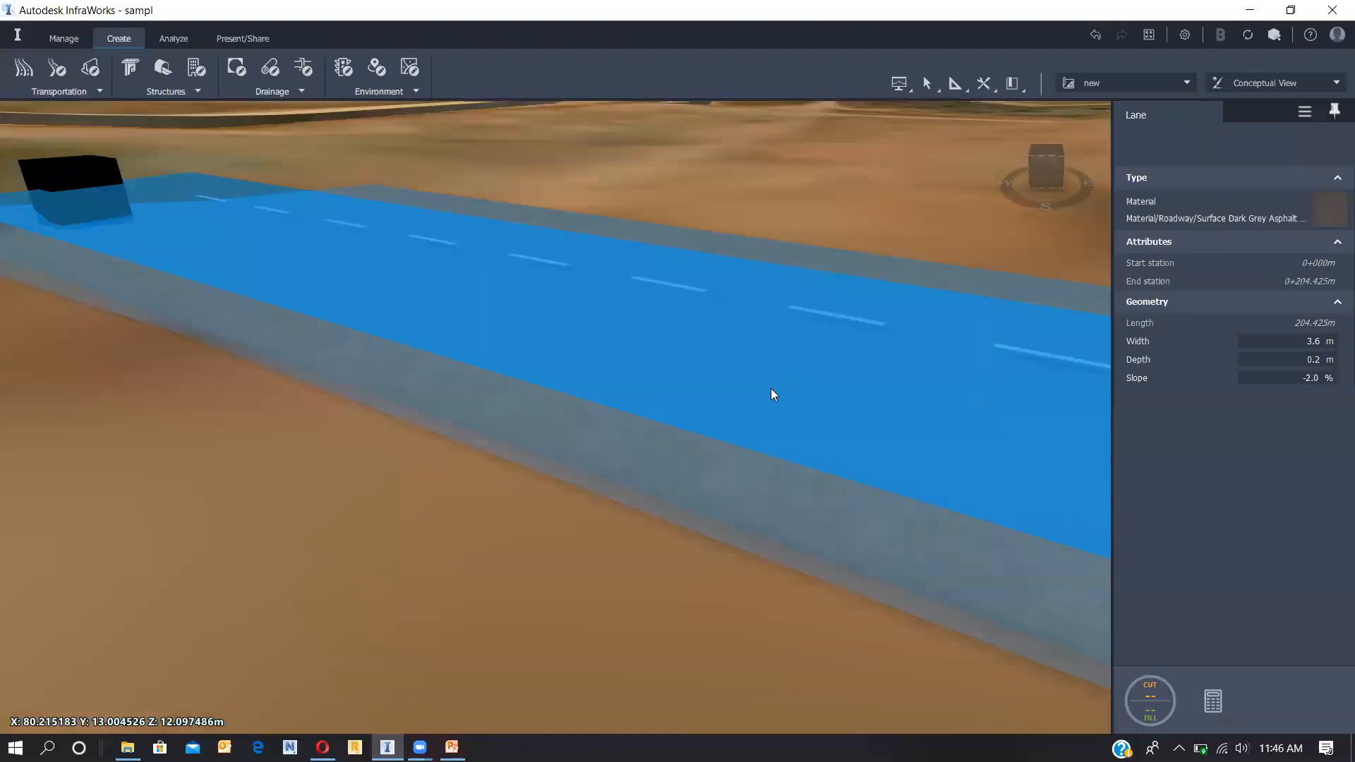
scroll(772, 395, down, 3)
right_click(775, 395)
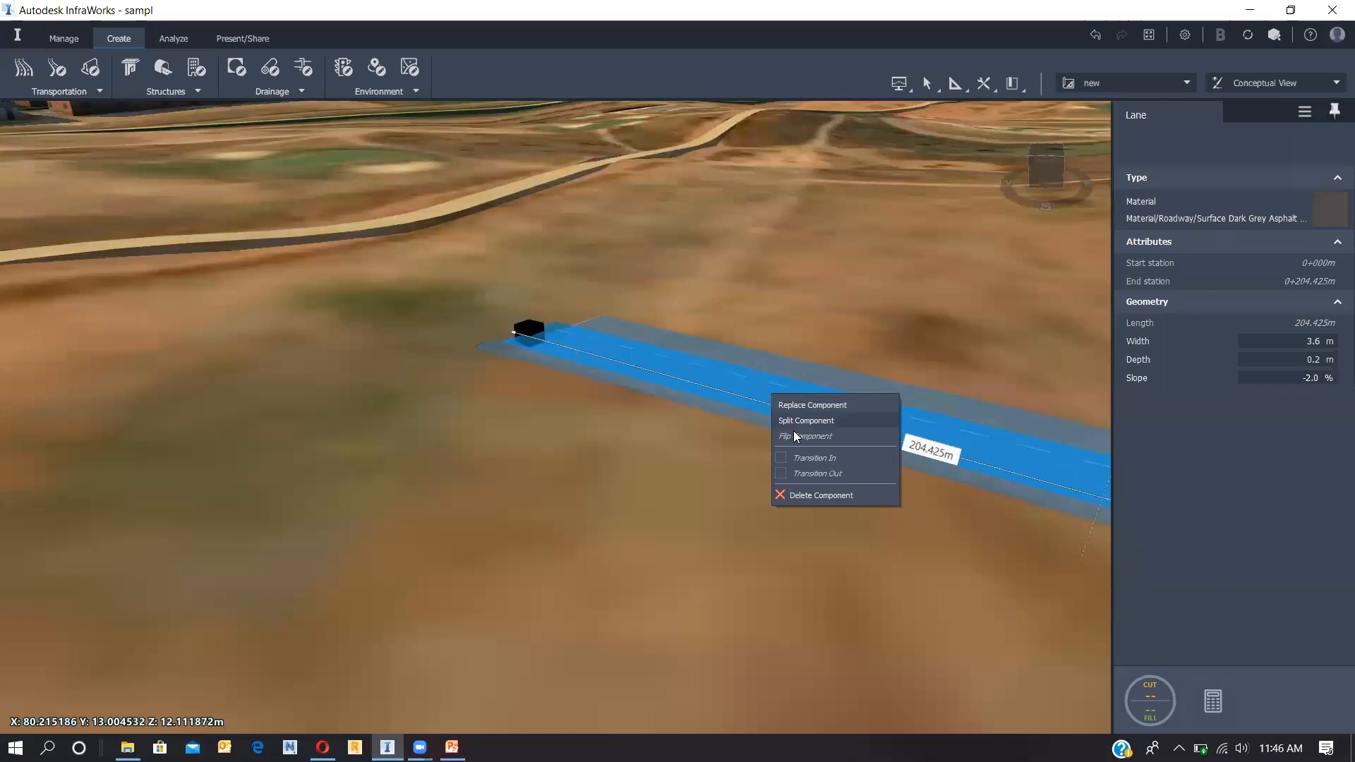
click(797, 405)
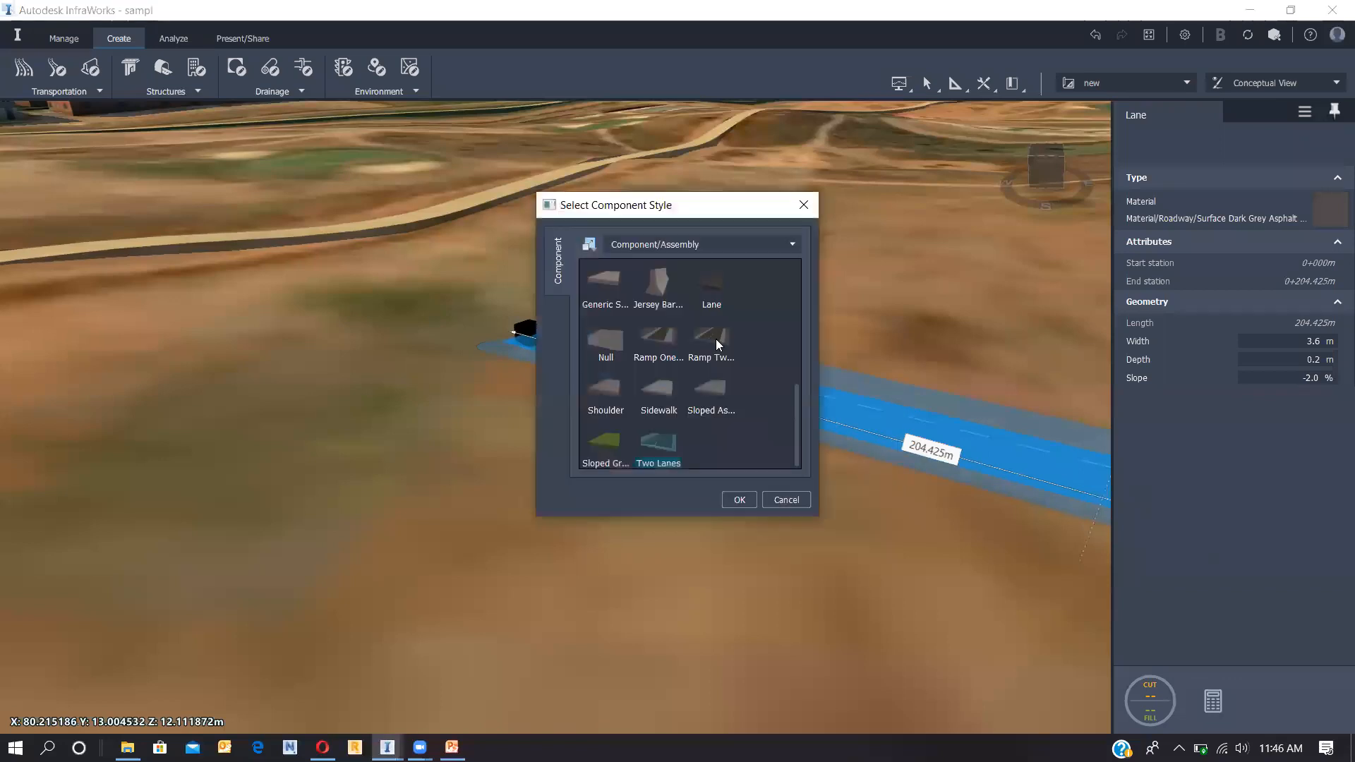
scroll(647, 387, down, 1)
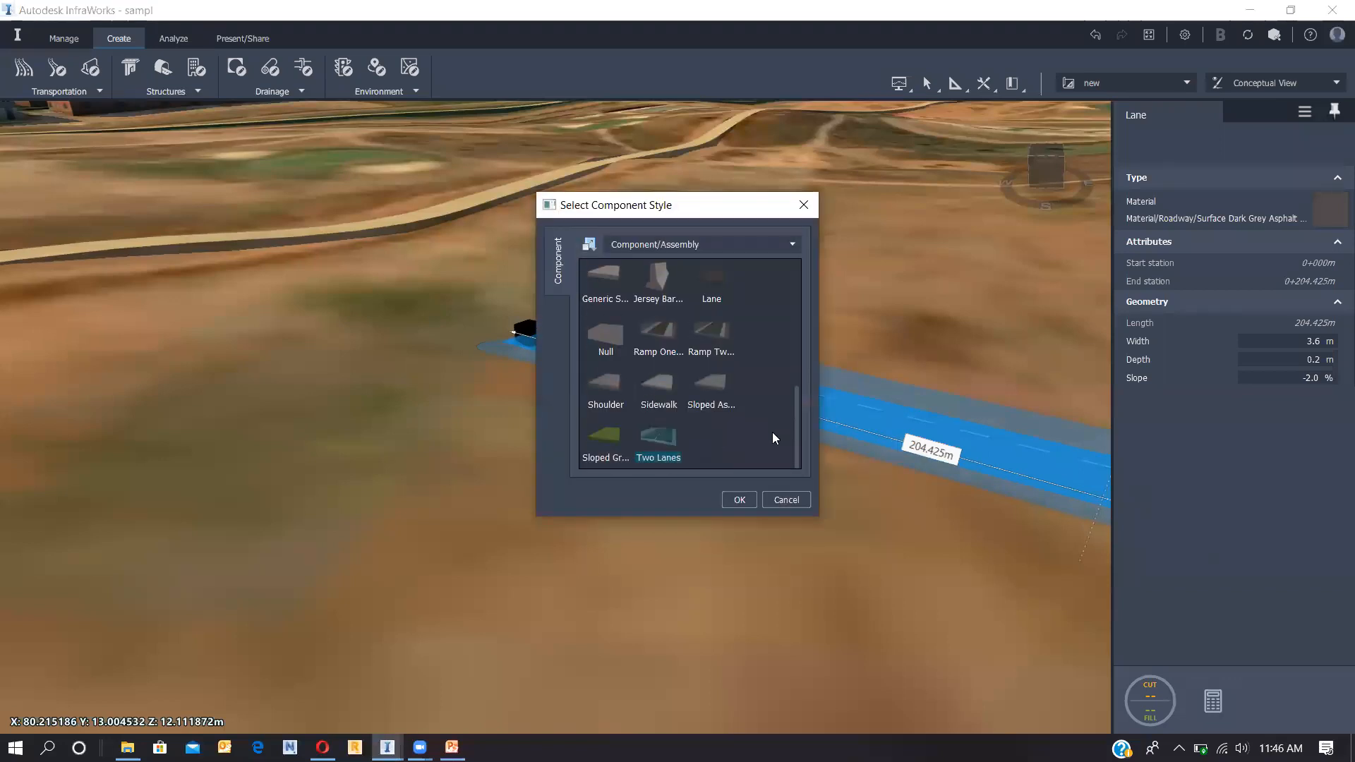
click(794, 244)
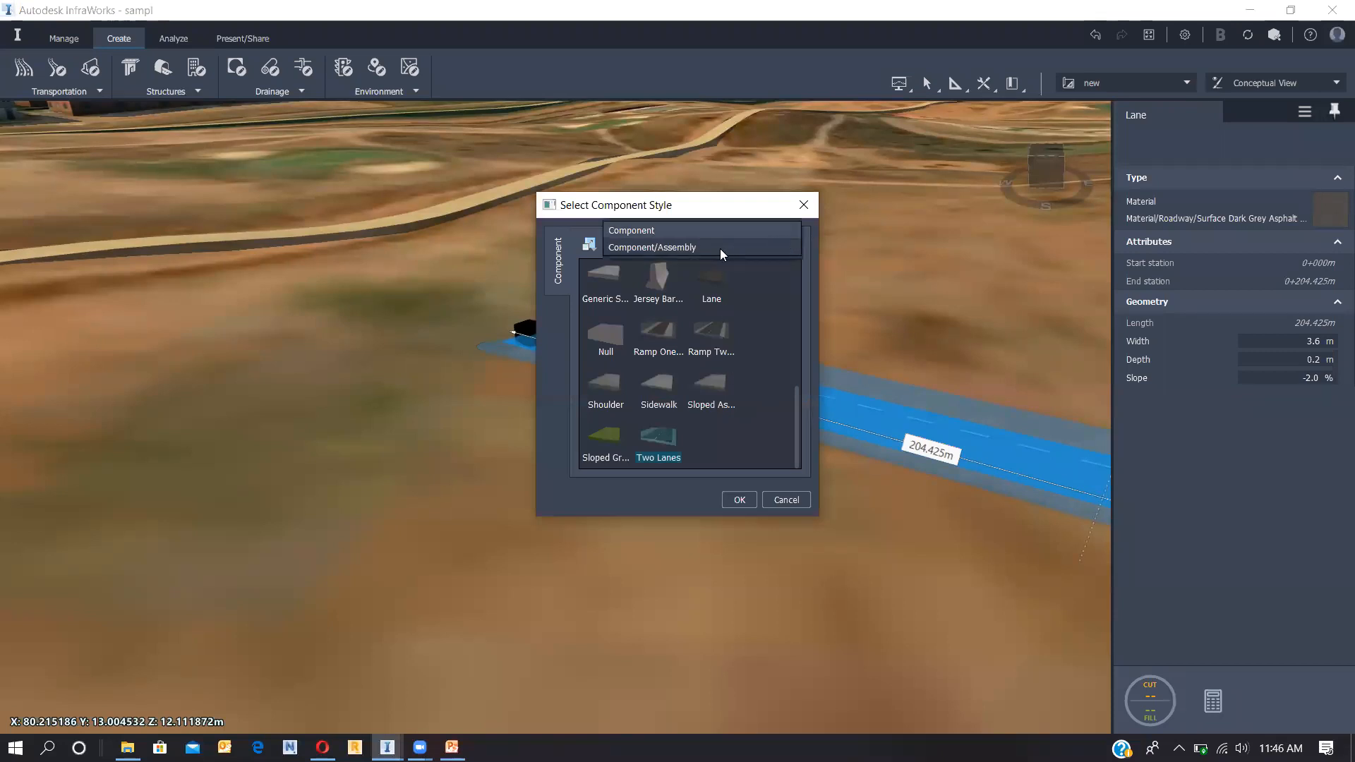
click(712, 232)
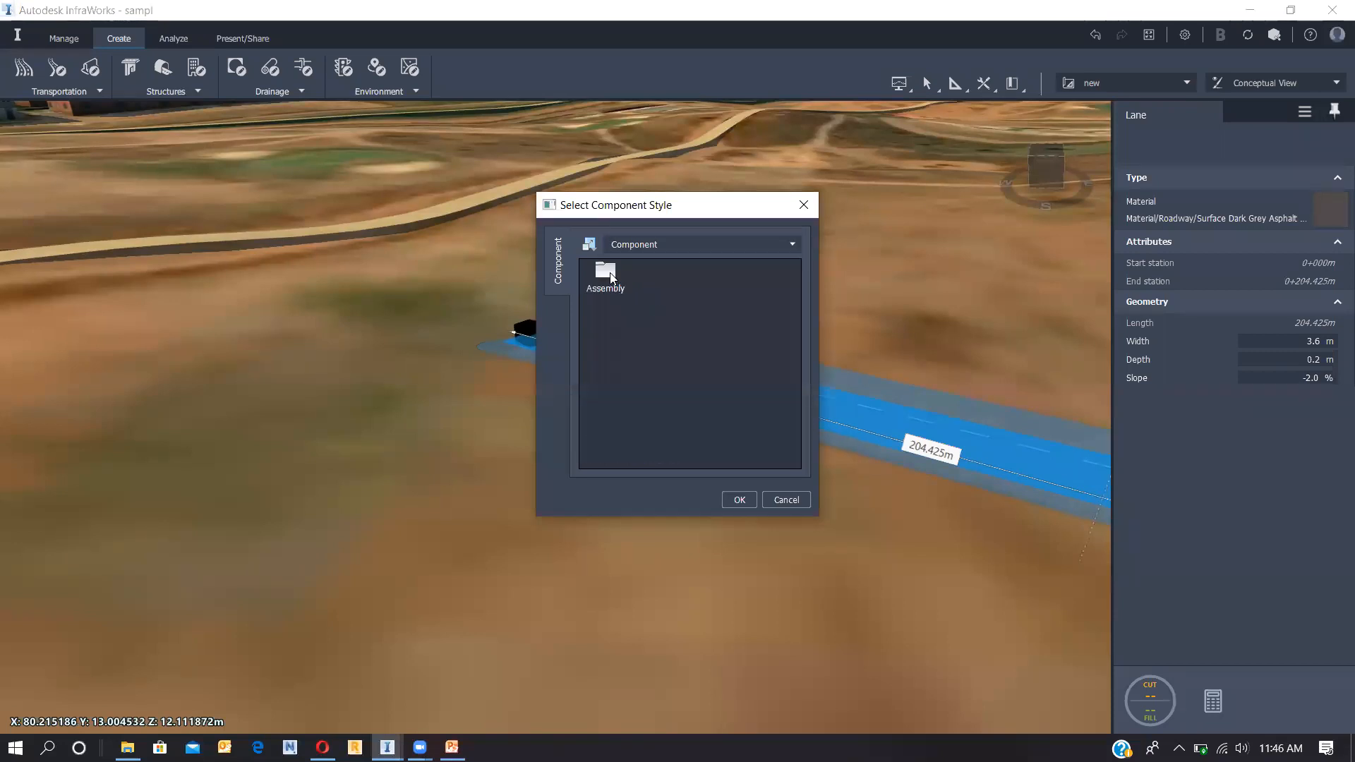
double_click(611, 278)
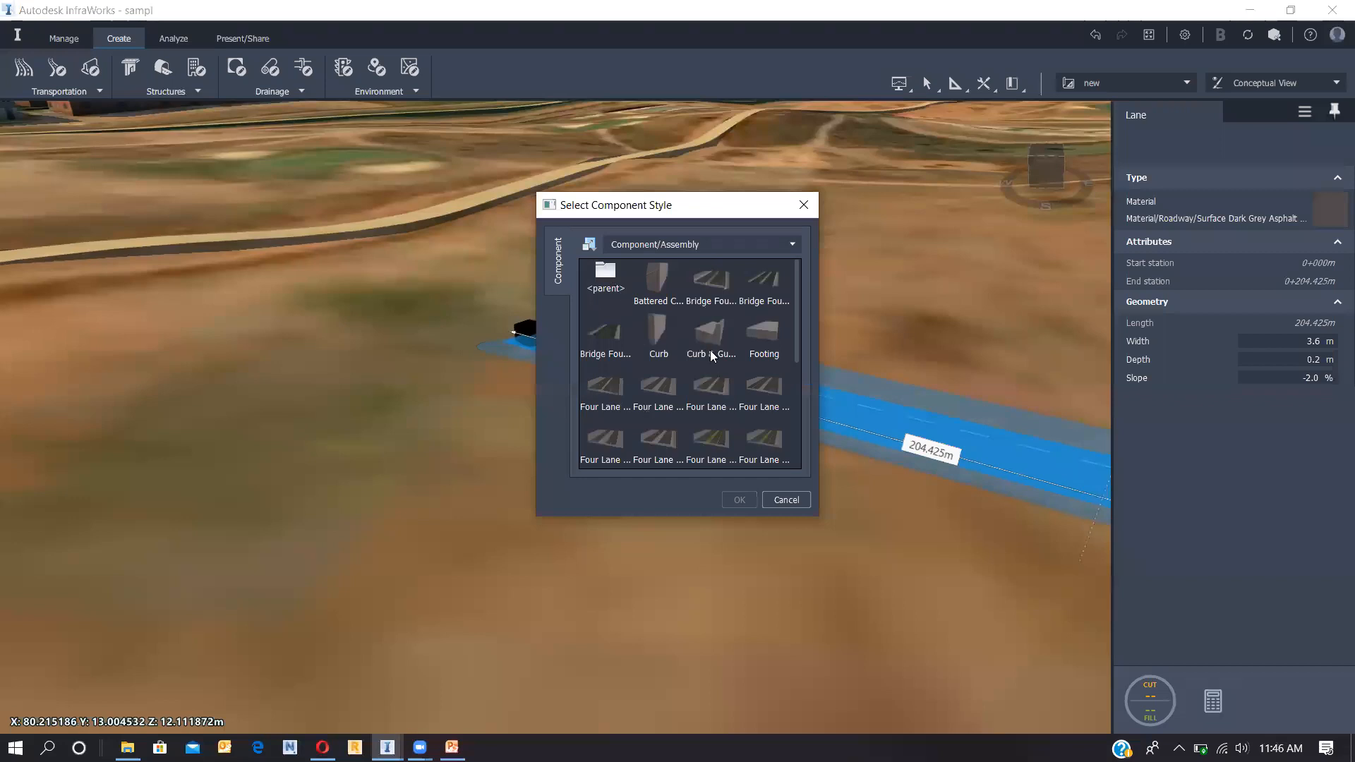
scroll(708, 359, down, 3)
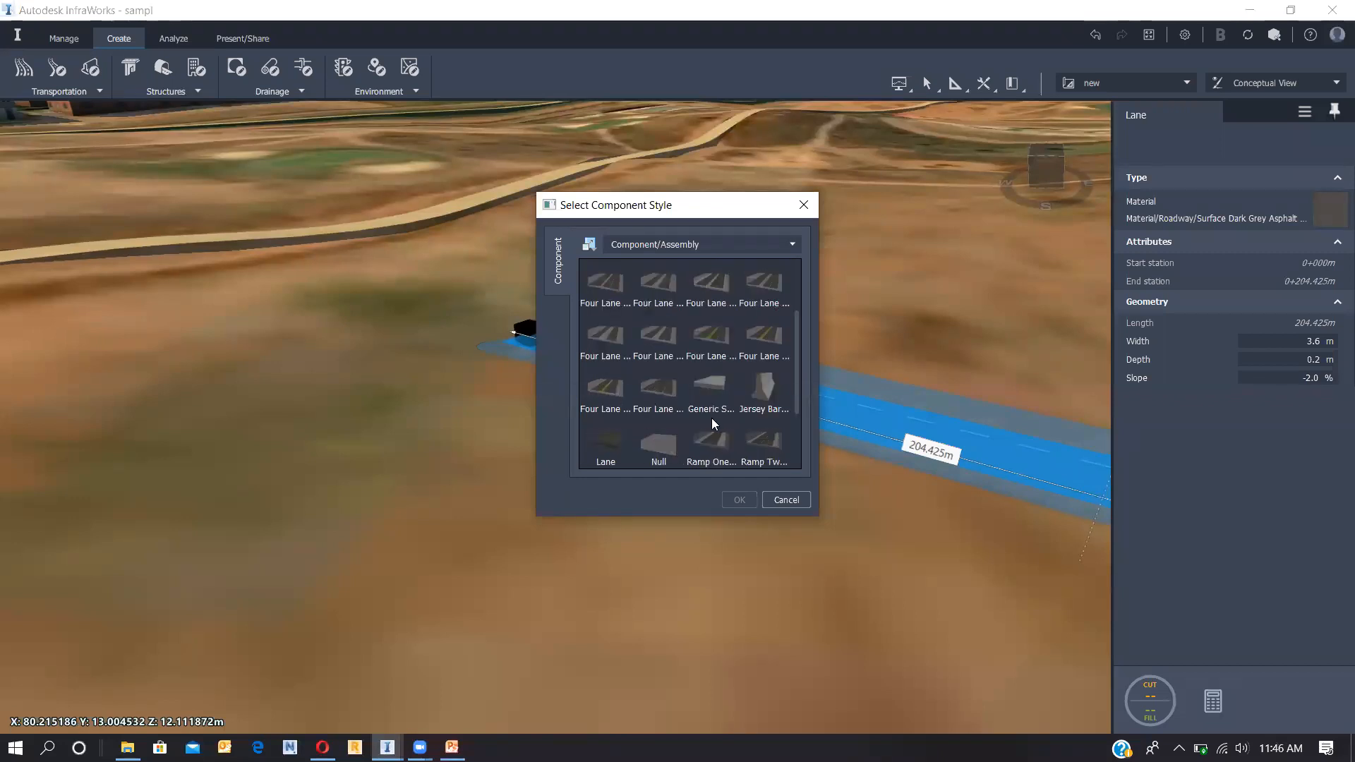
scroll(712, 421, down, 3)
scroll(680, 426, up, 5)
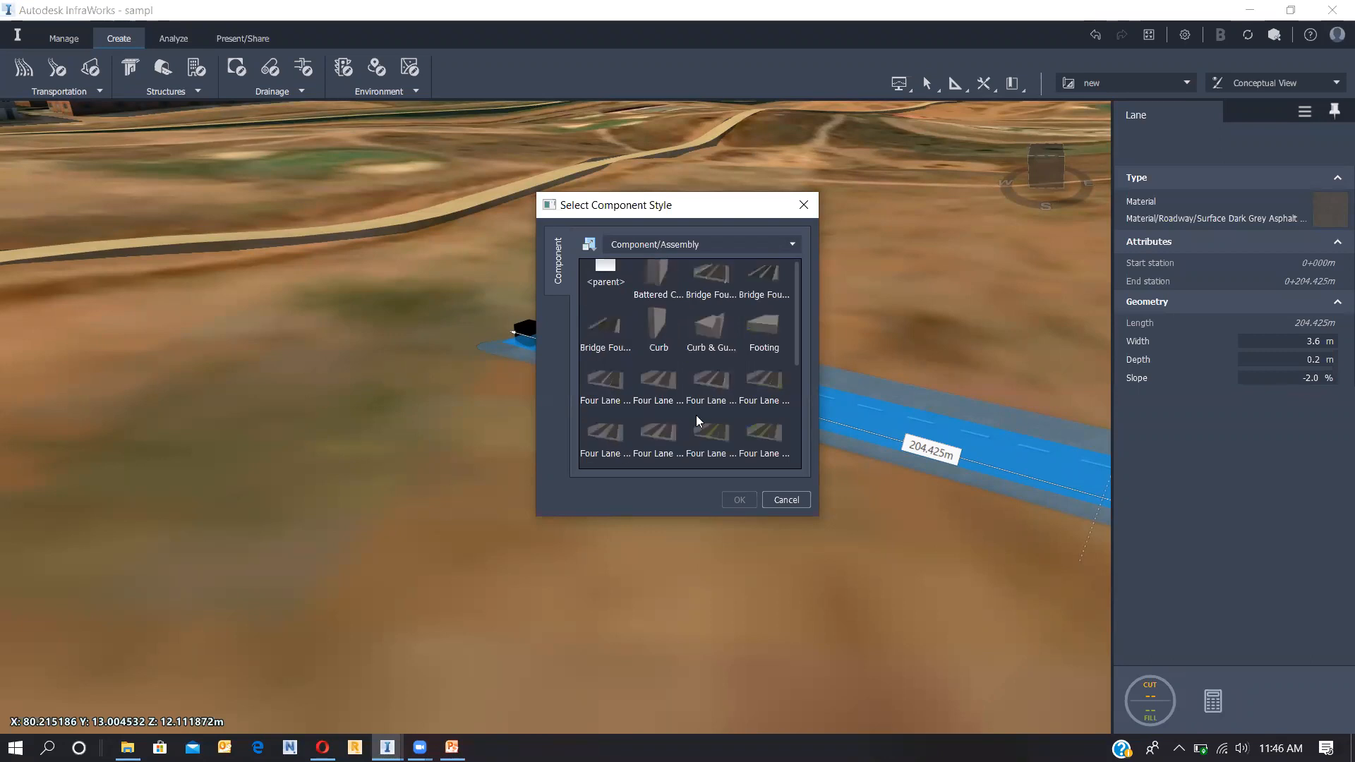
double_click(726, 377)
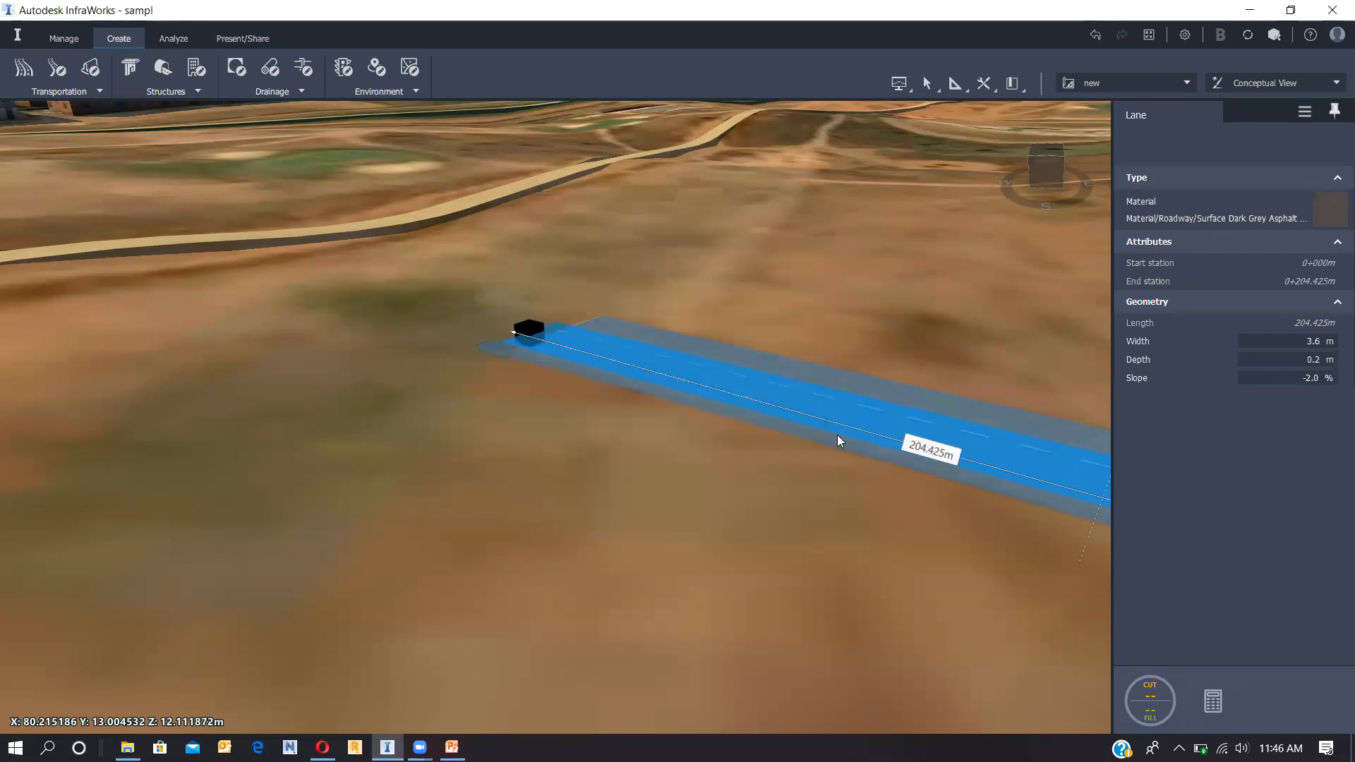
scroll(769, 486, down, 1)
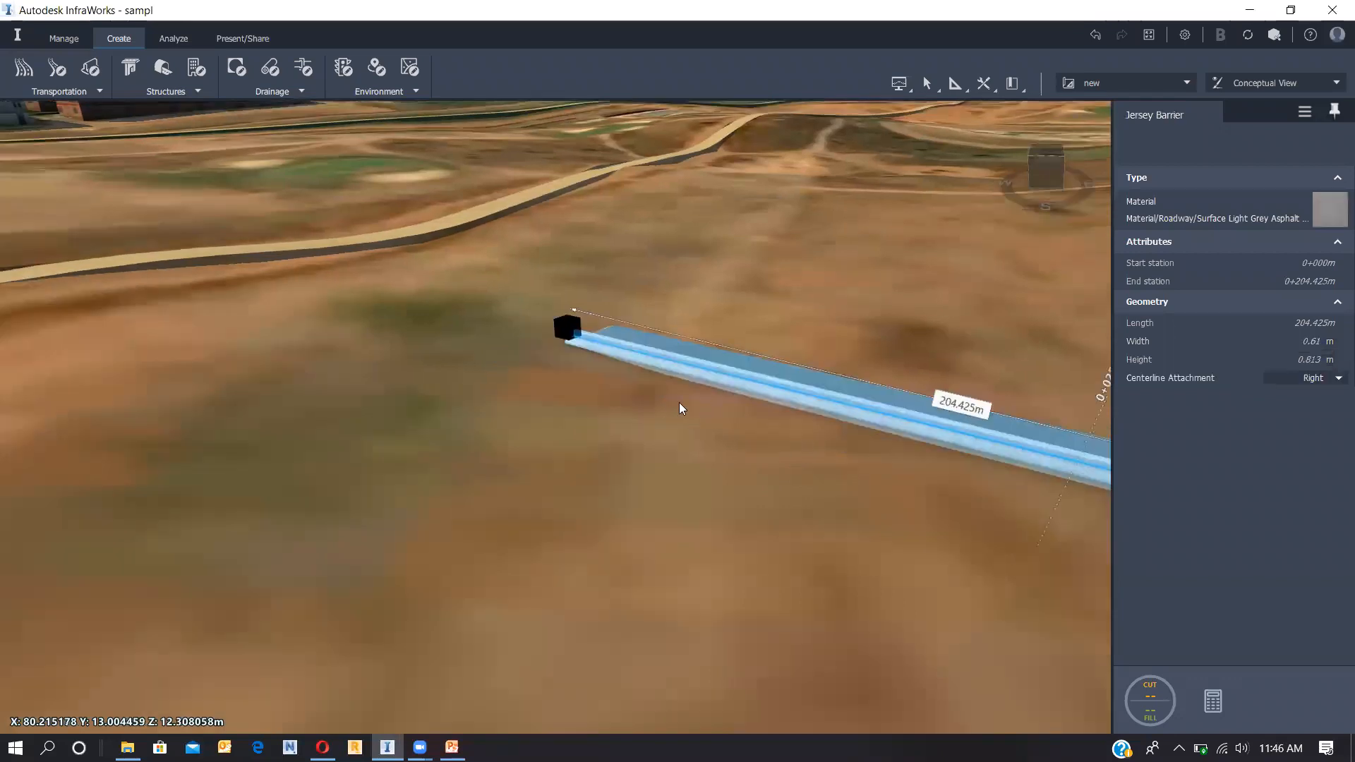
Step: Examine the Jersey barrier along the road's edge from several viewpoints
key(Escape)
scroll(679, 403, up, 3)
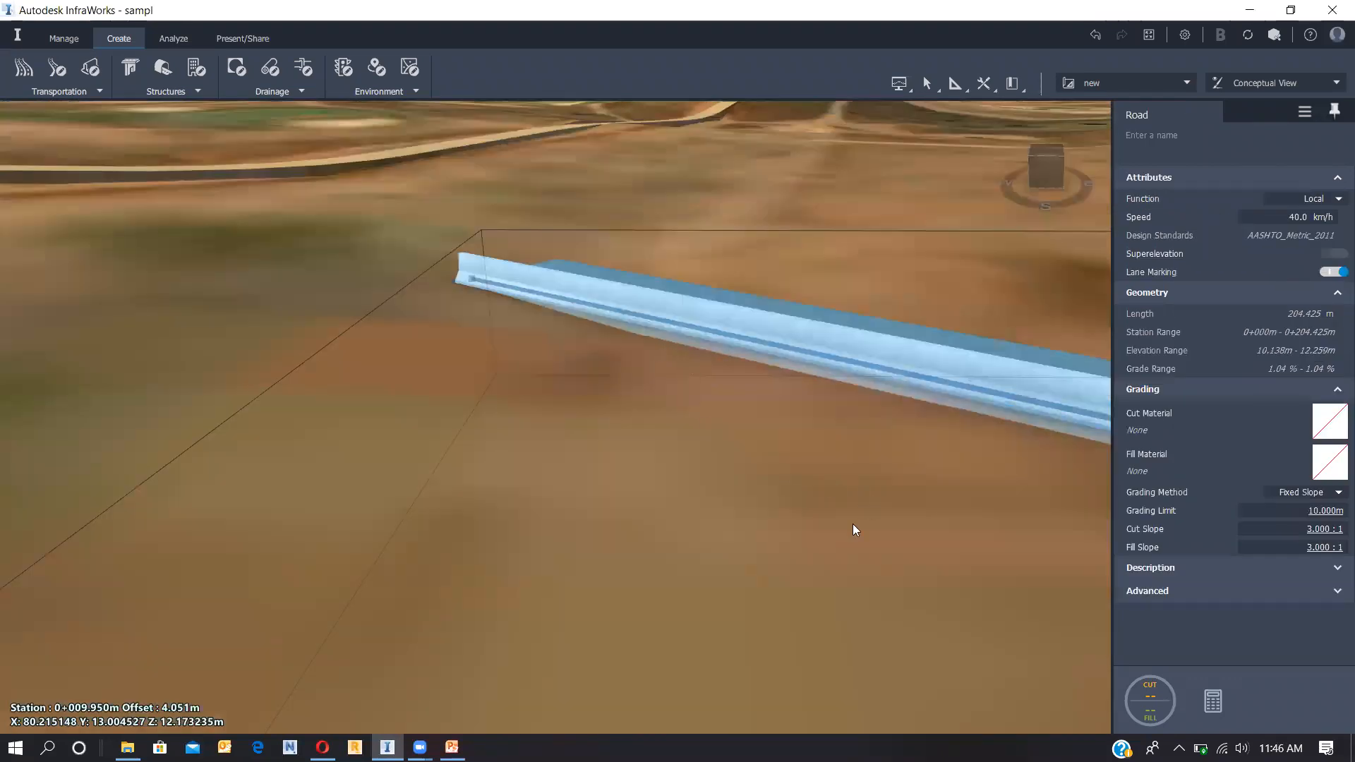
key(Escape)
drag(852, 523, 786, 563)
drag(683, 552, 541, 468)
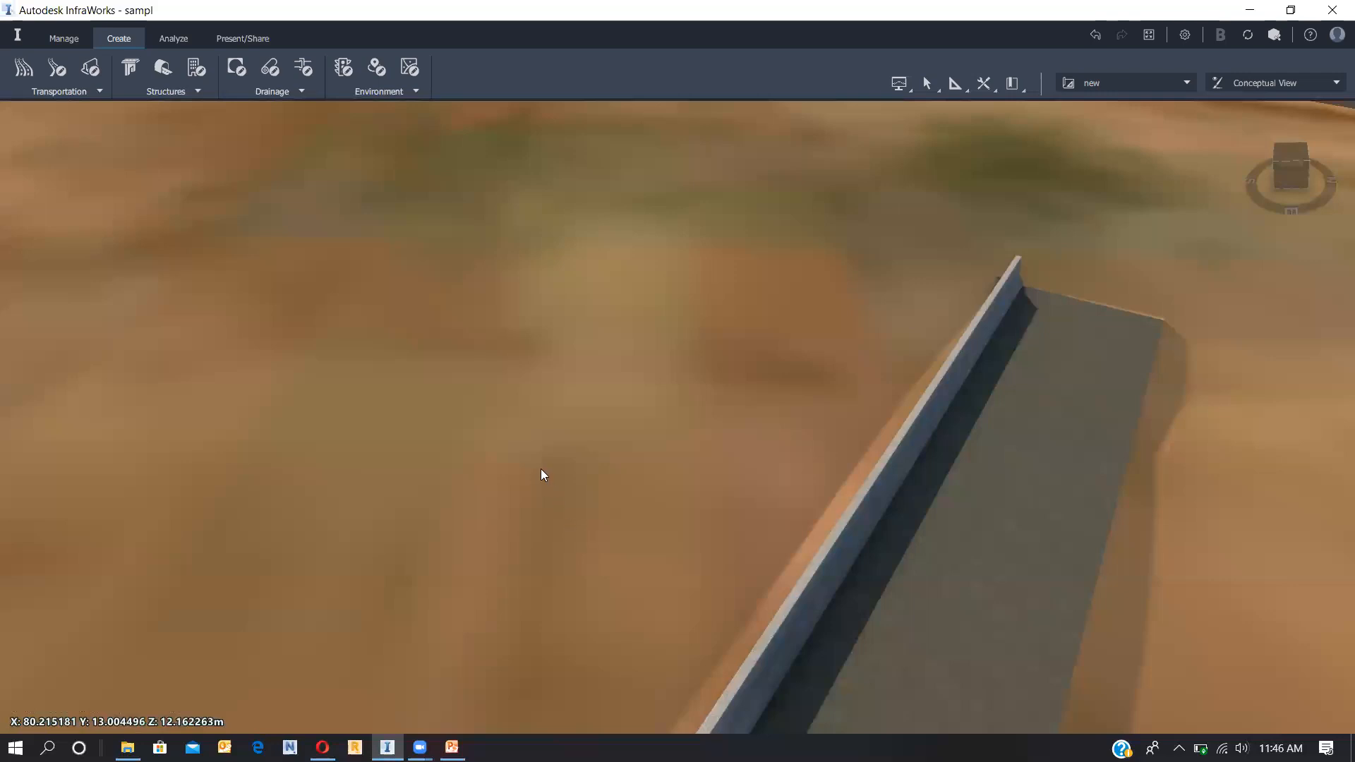
Step: Select the road with the Jersey barrier and remove it from the open field
click(971, 539)
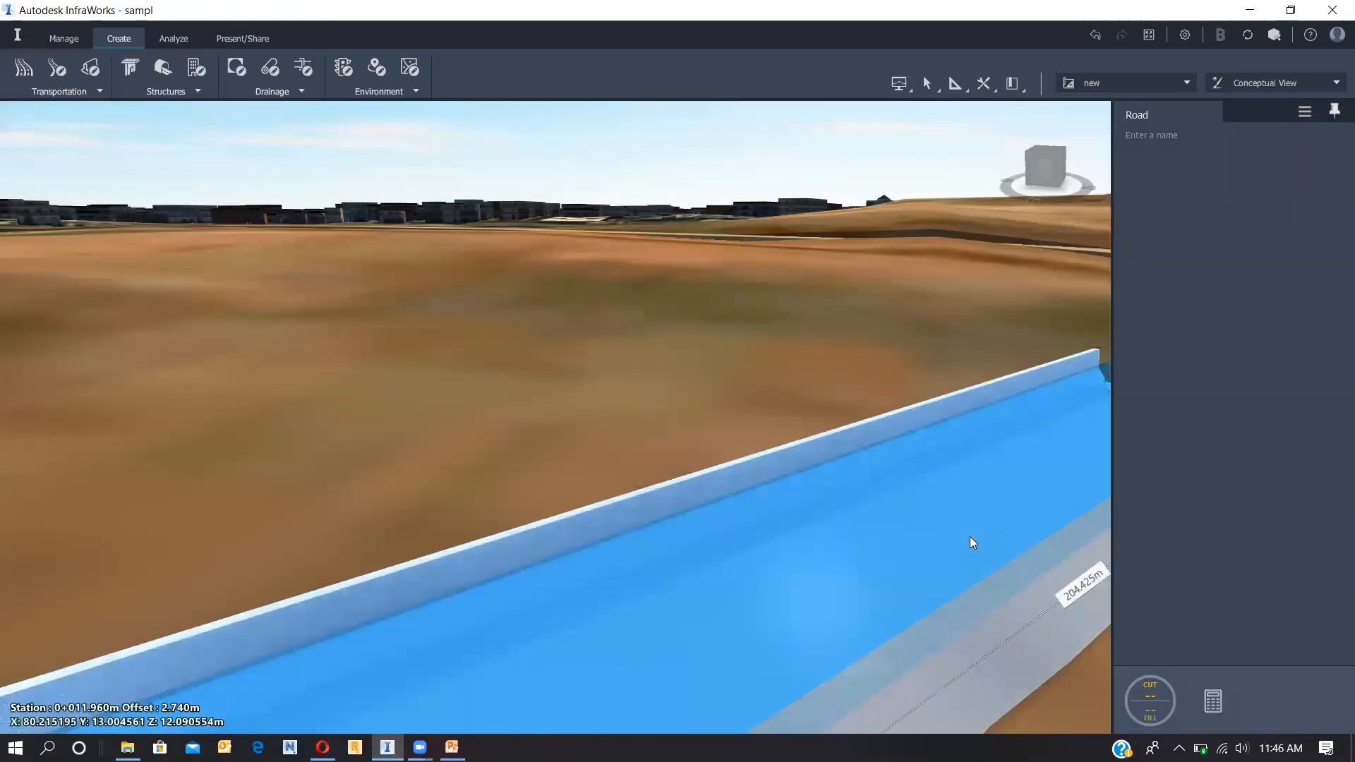
drag(719, 409, 688, 449)
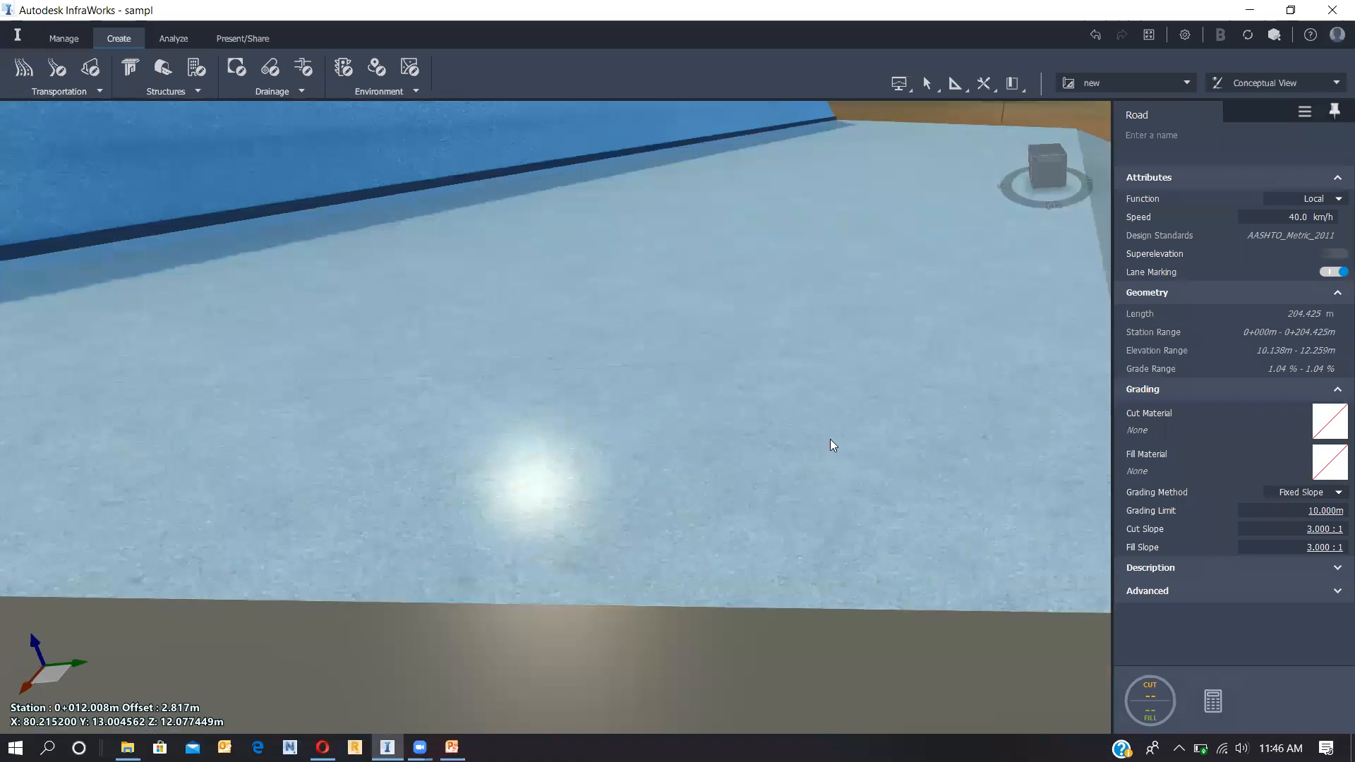
key(Escape)
drag(830, 439, 595, 446)
drag(714, 553, 904, 508)
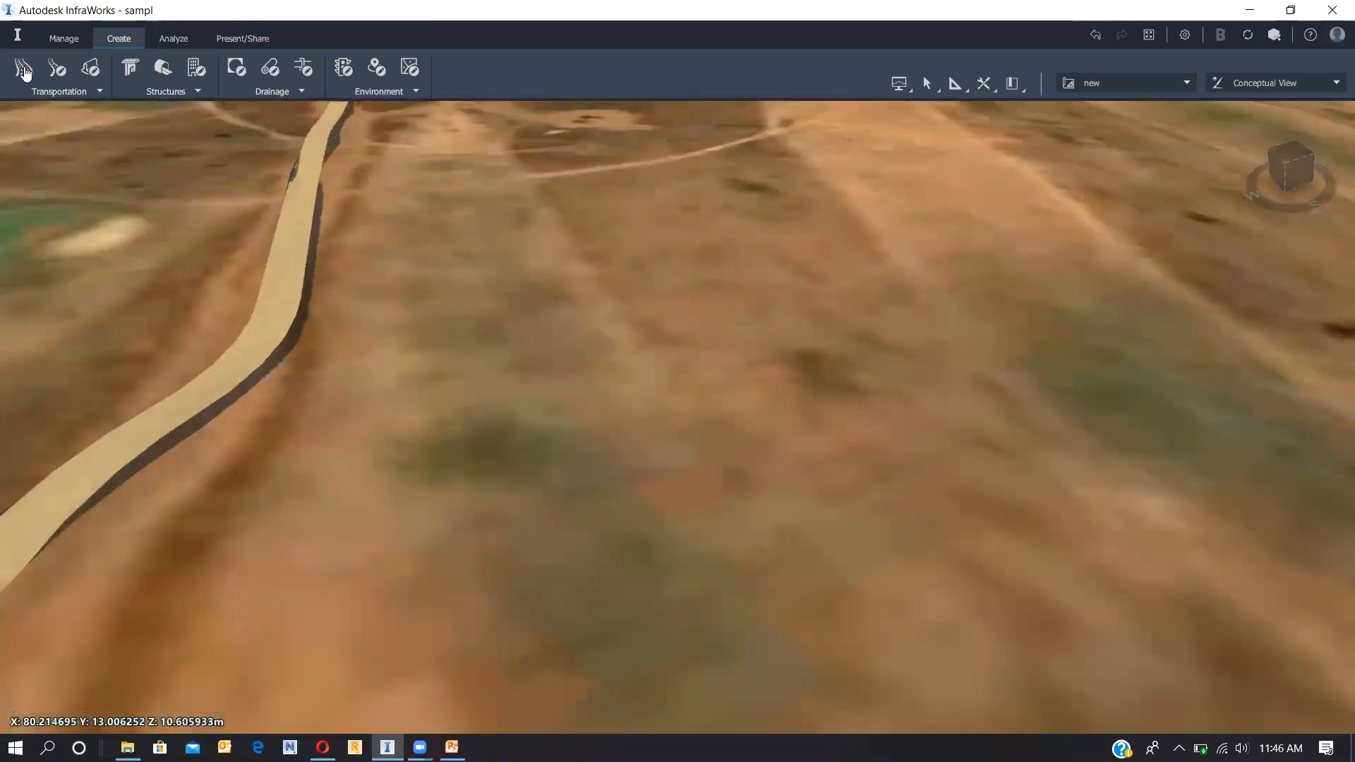
Step: Draw a straight PI-based local road about 47 m long across the open field, using the Two Lanes assembly
click(23, 70)
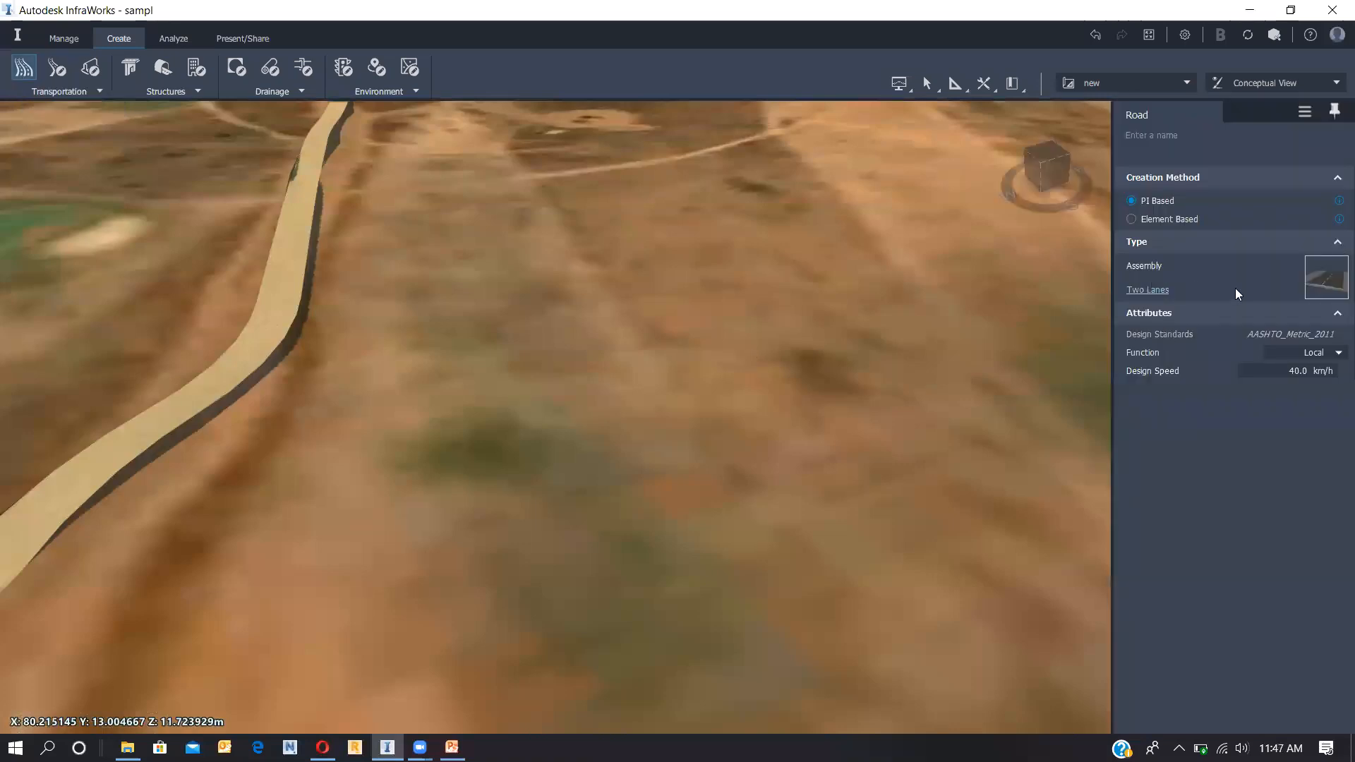
click(407, 429)
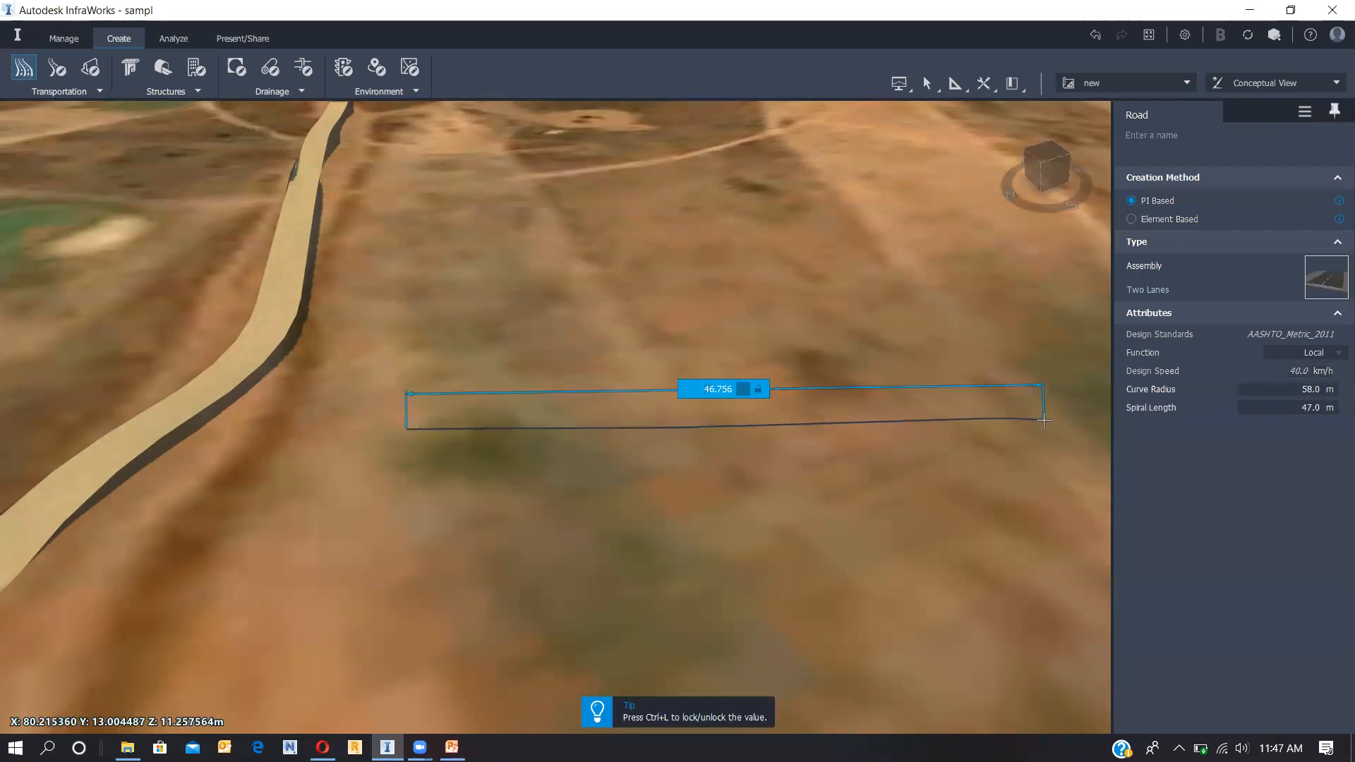
double_click(1044, 420)
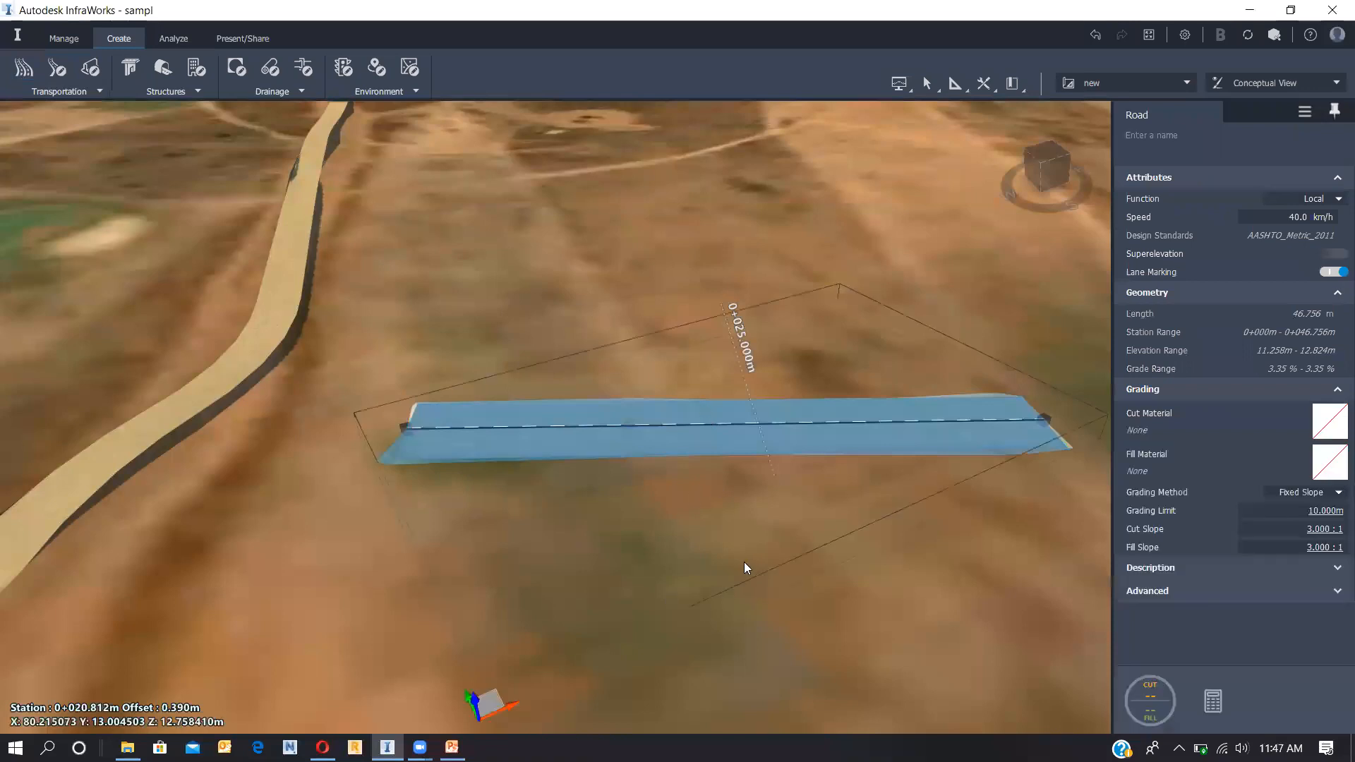
click(744, 562)
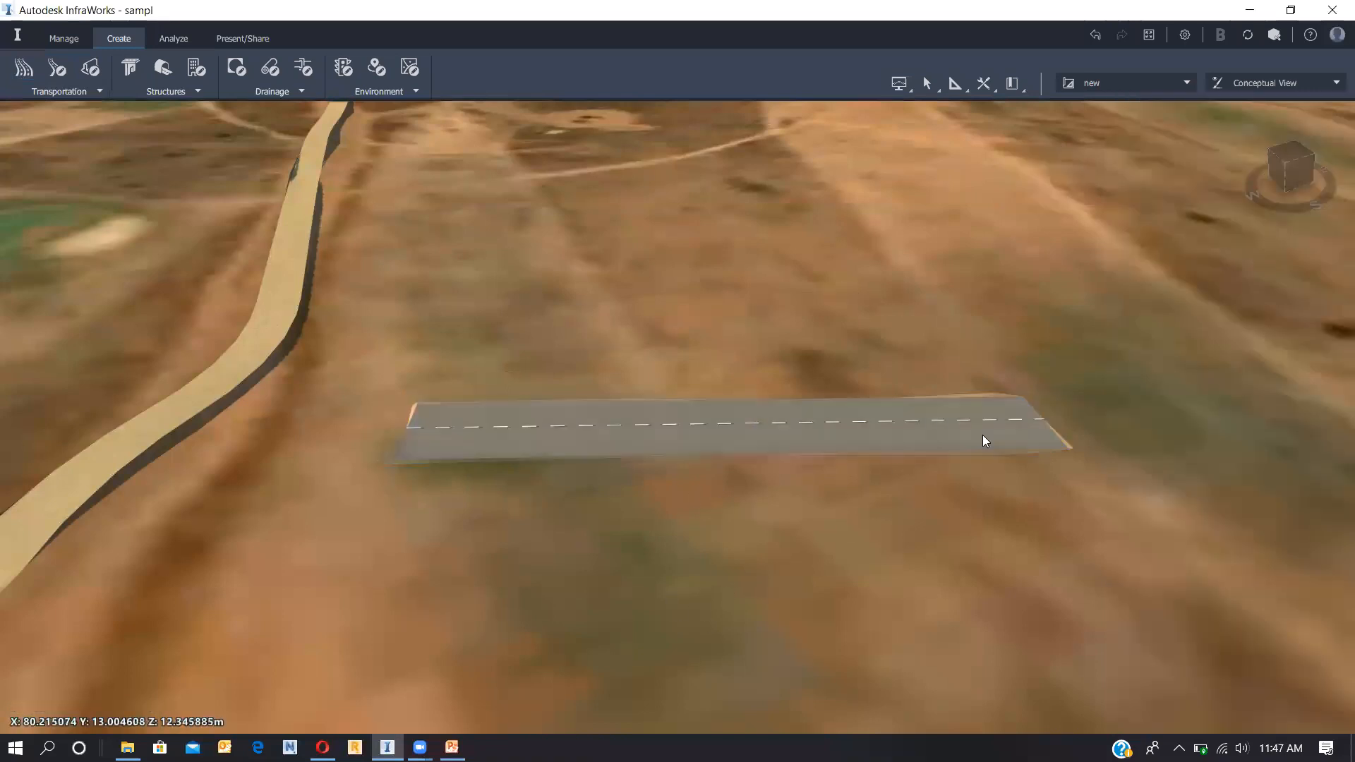
Step: Draw a second Two Lanes road about 80 m long from the middle of the short road to form a T-intersection
click(27, 68)
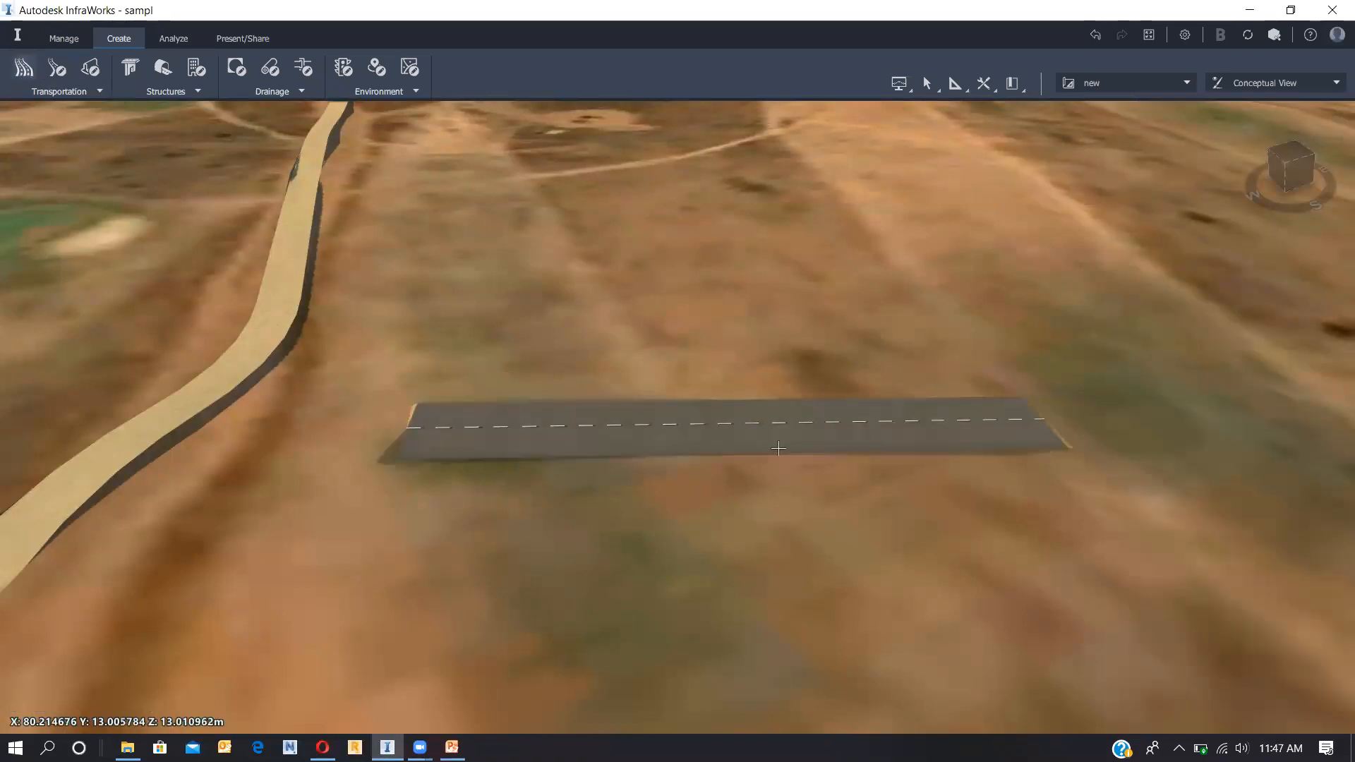
middle_drag(726, 421, 690, 542)
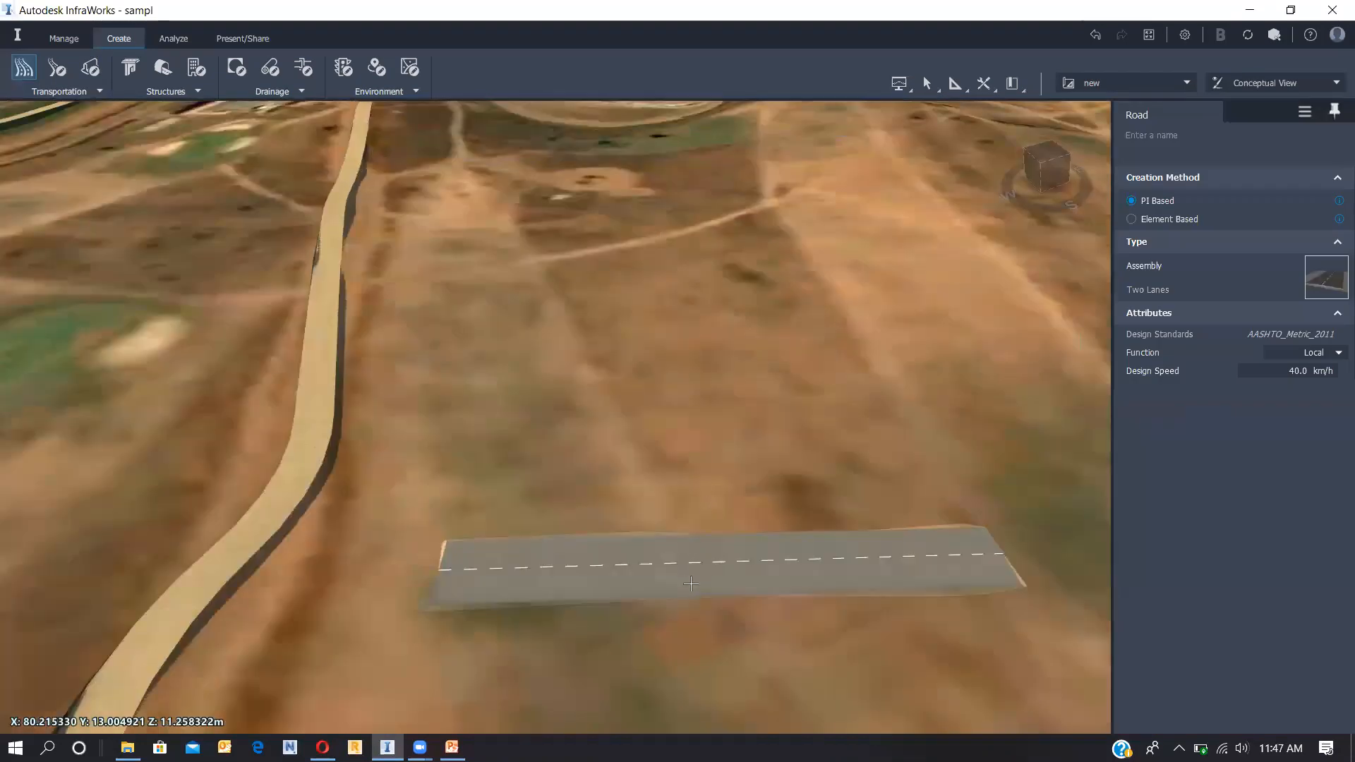
scroll(690, 584, down, 2)
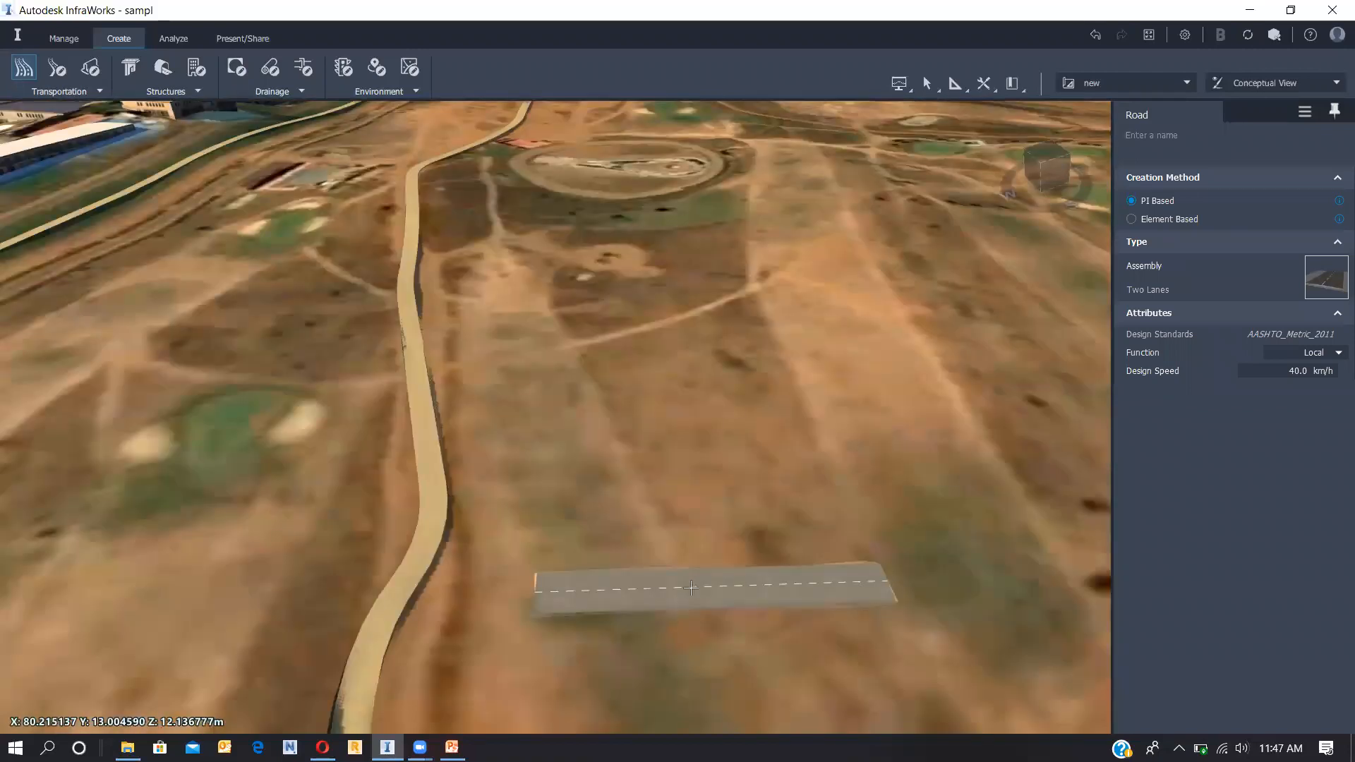
click(691, 588)
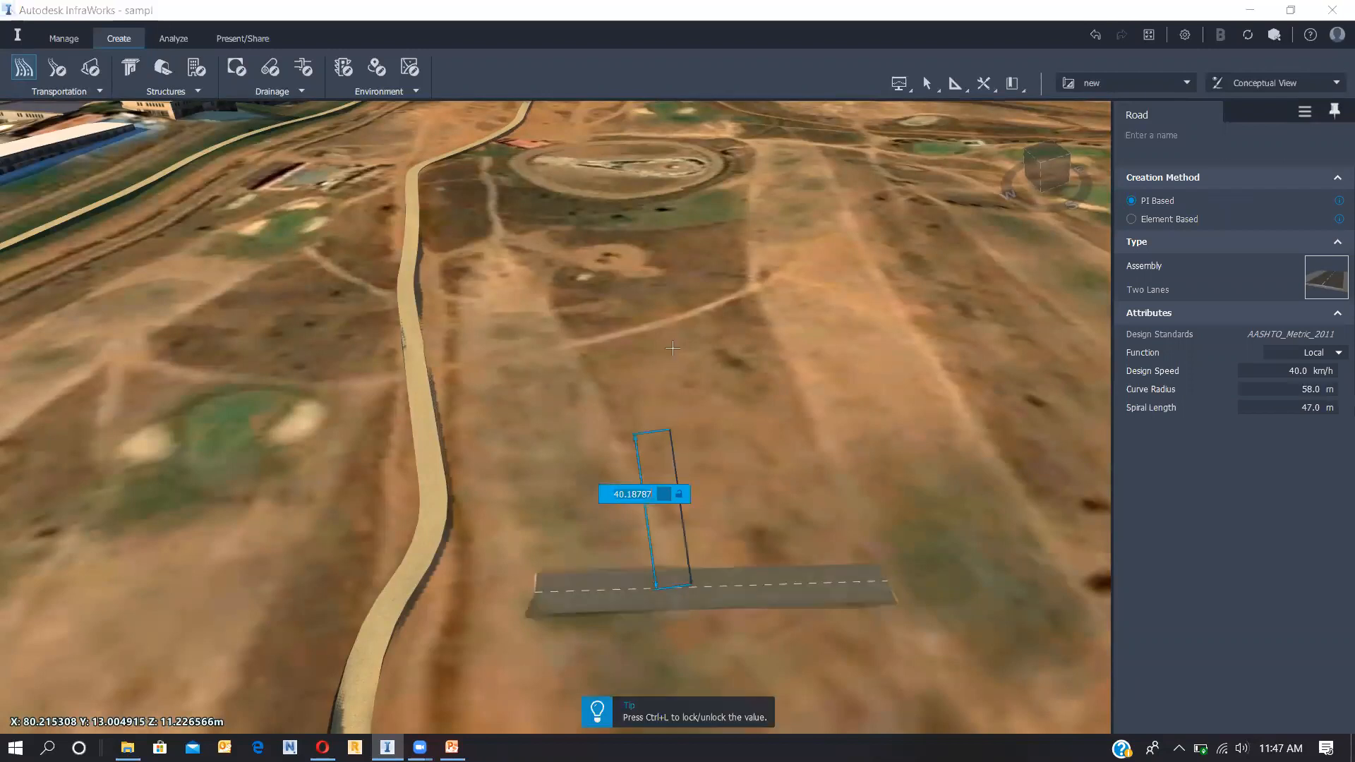
double_click(692, 388)
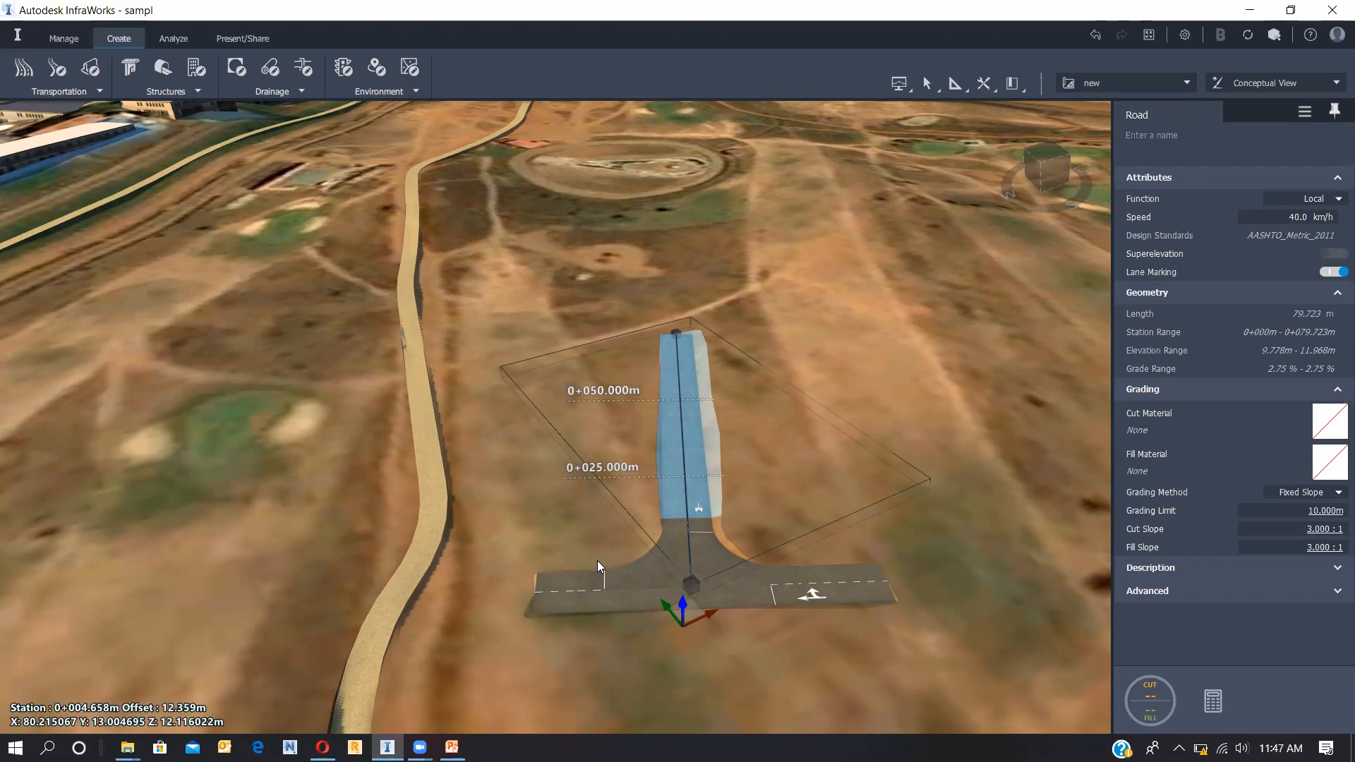
Step: Adjust the curb return radius of the T-intersection's left turning zone to 15.90 m, and finally to about 10.3 m
click(710, 557)
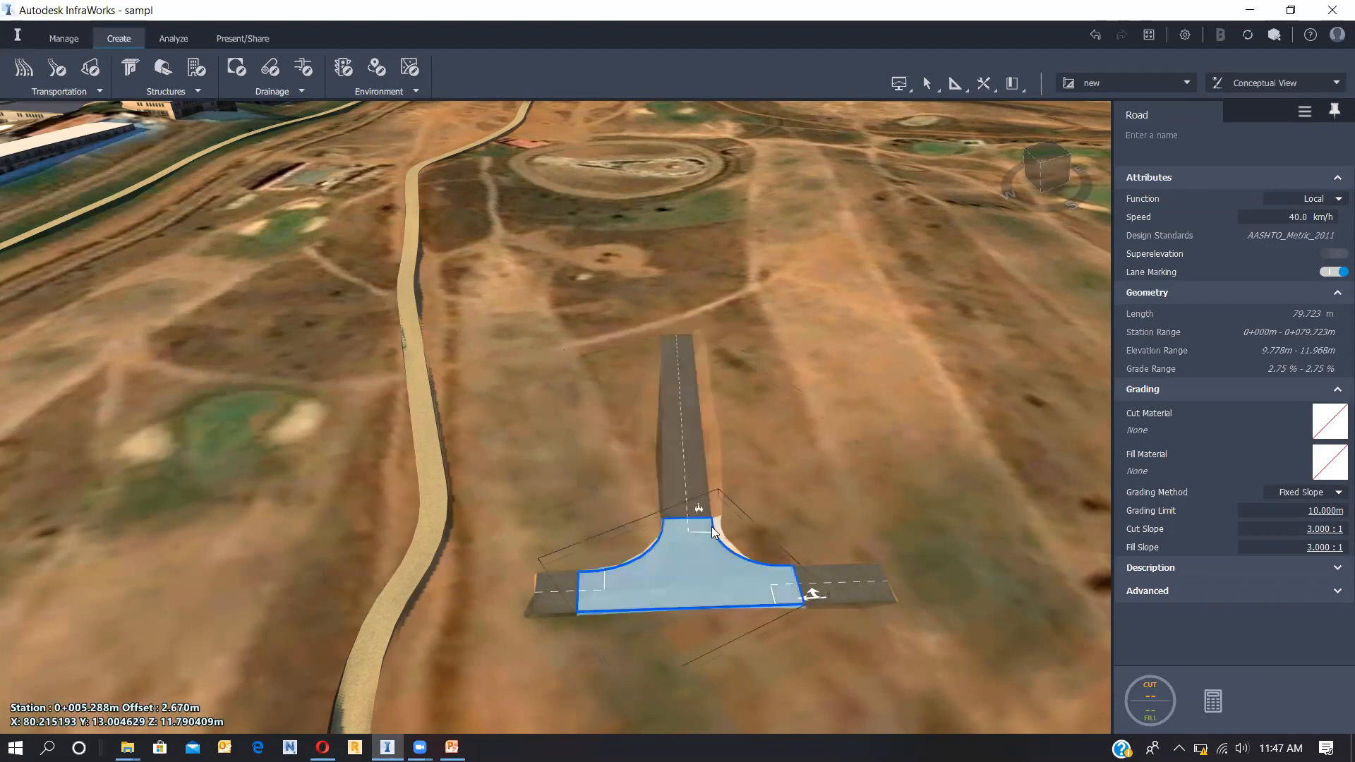
click(643, 553)
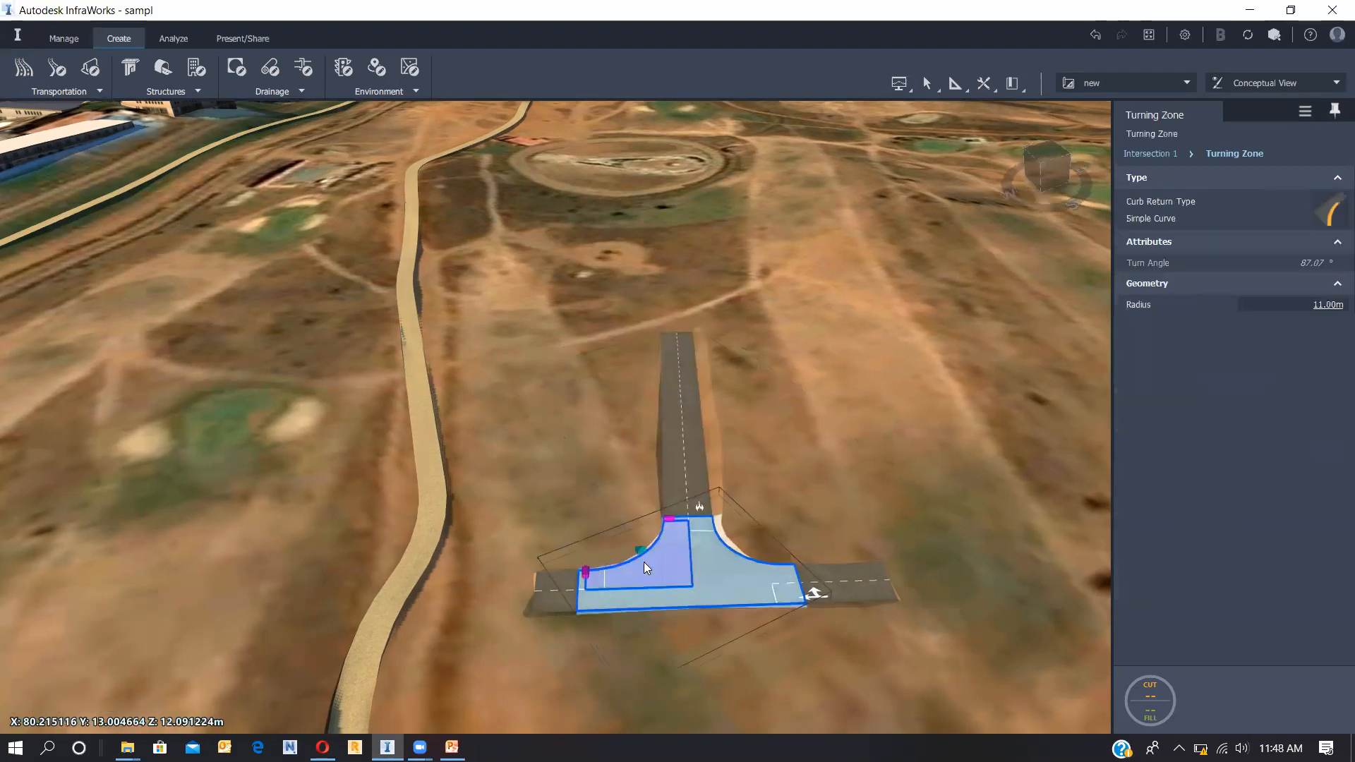
scroll(643, 561, up, 3)
scroll(662, 332, up, 3)
drag(659, 336, 542, 271)
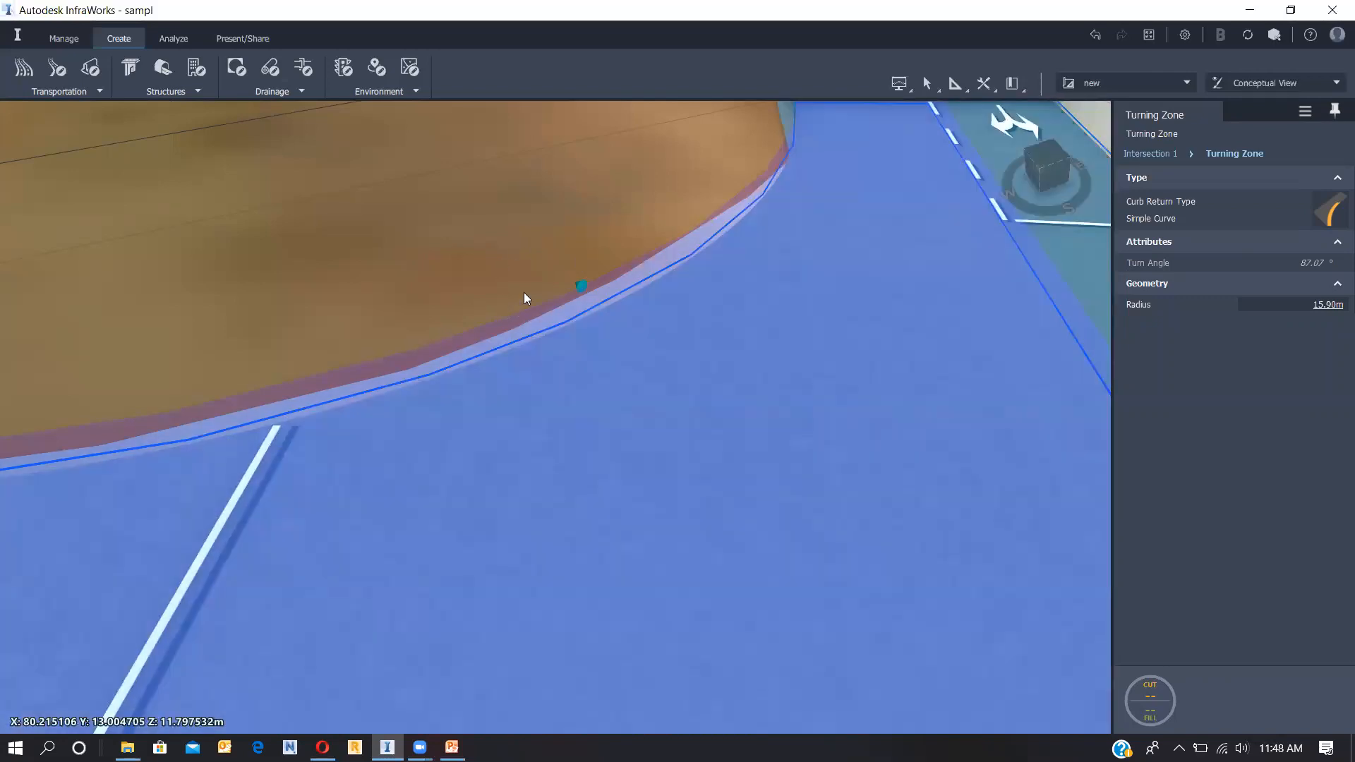
click(580, 286)
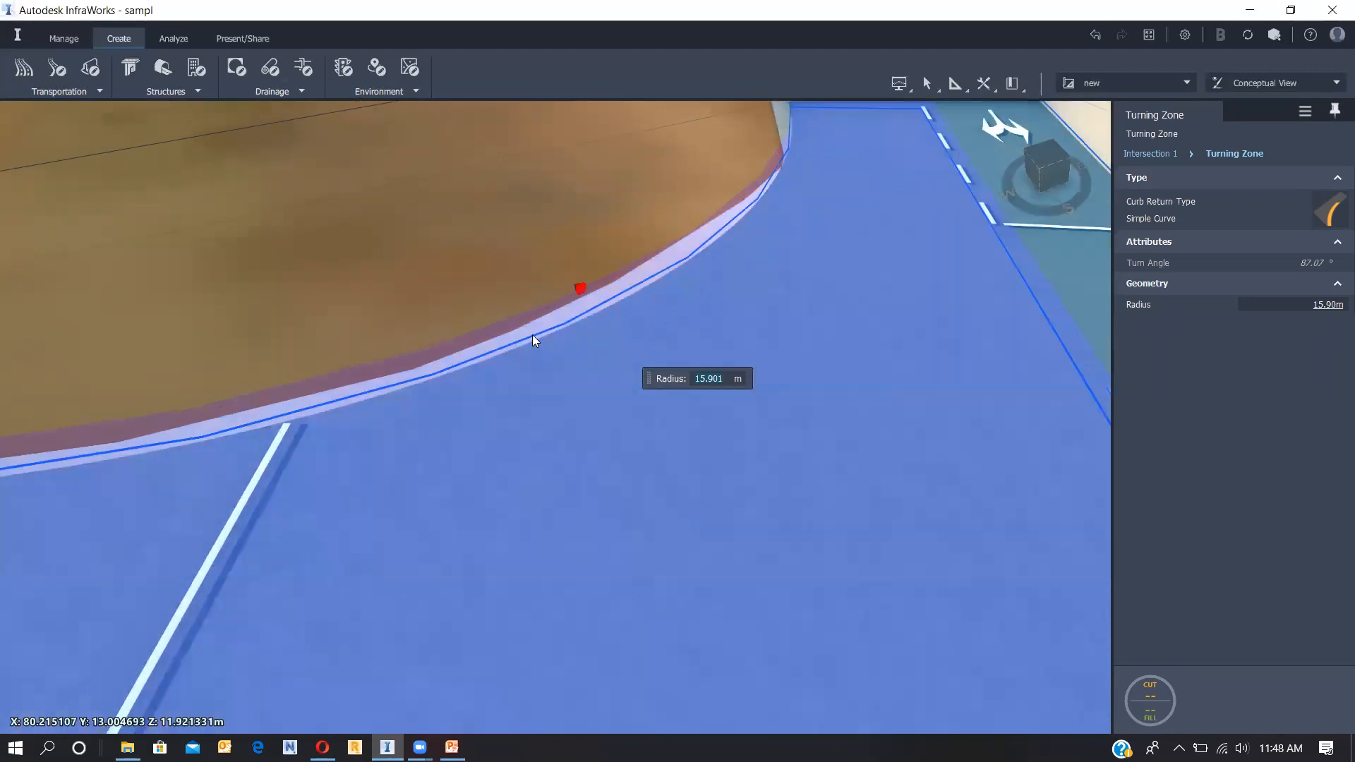
scroll(532, 335, down, 3)
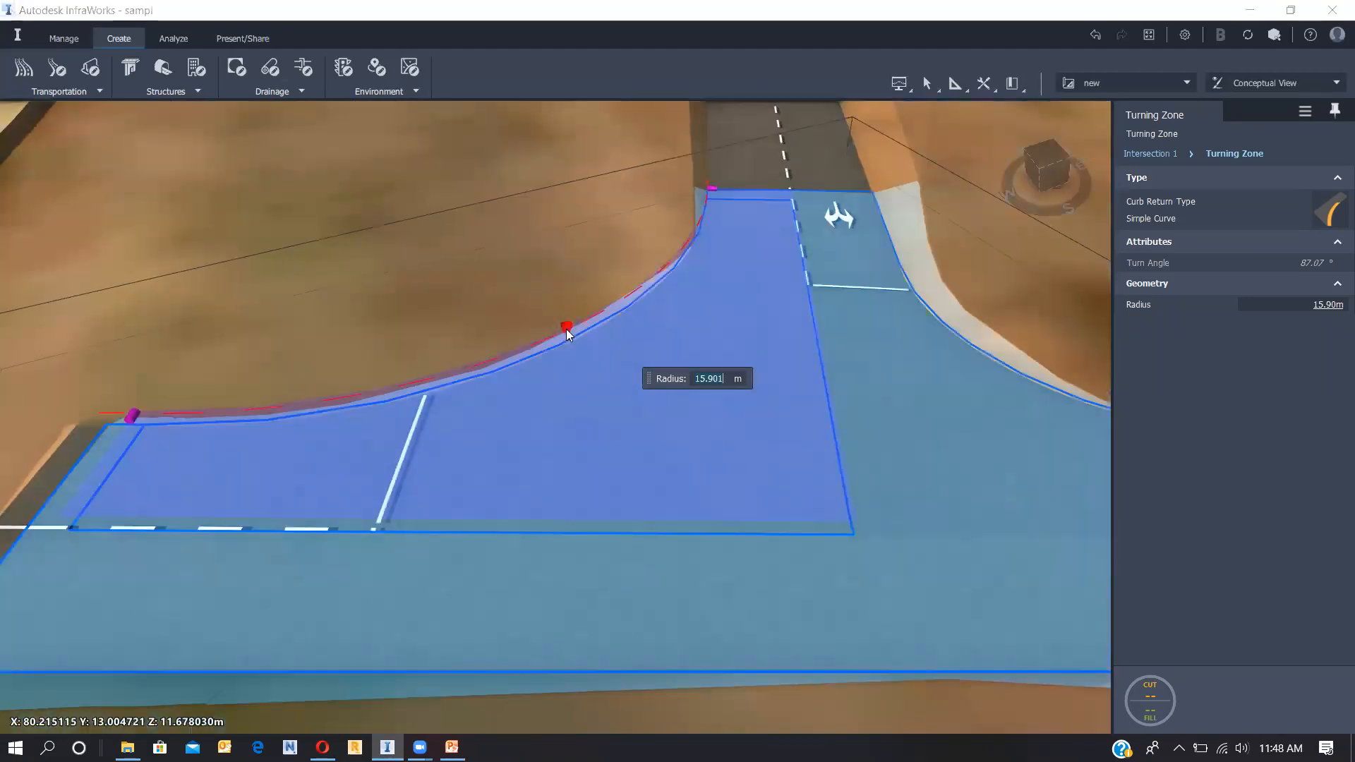
click(621, 373)
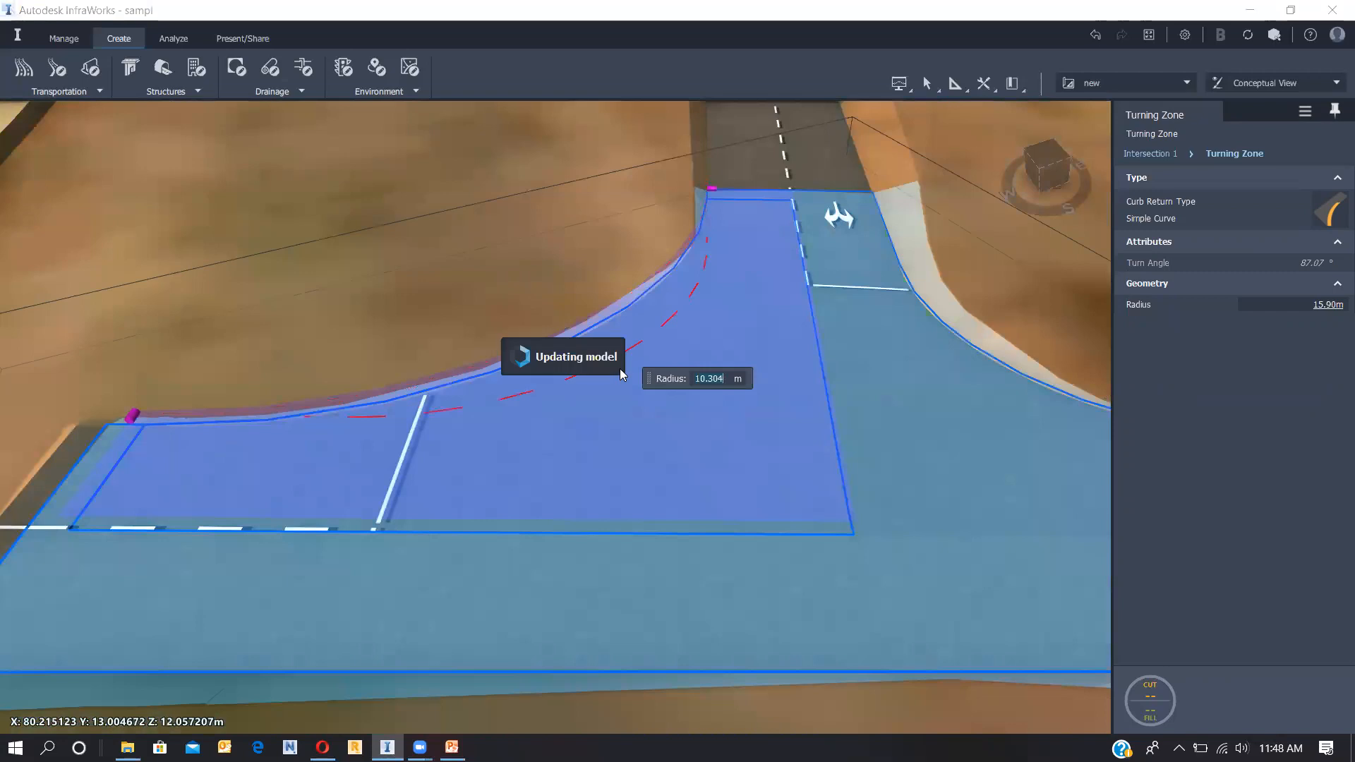
click(512, 289)
scroll(631, 409, down, 3)
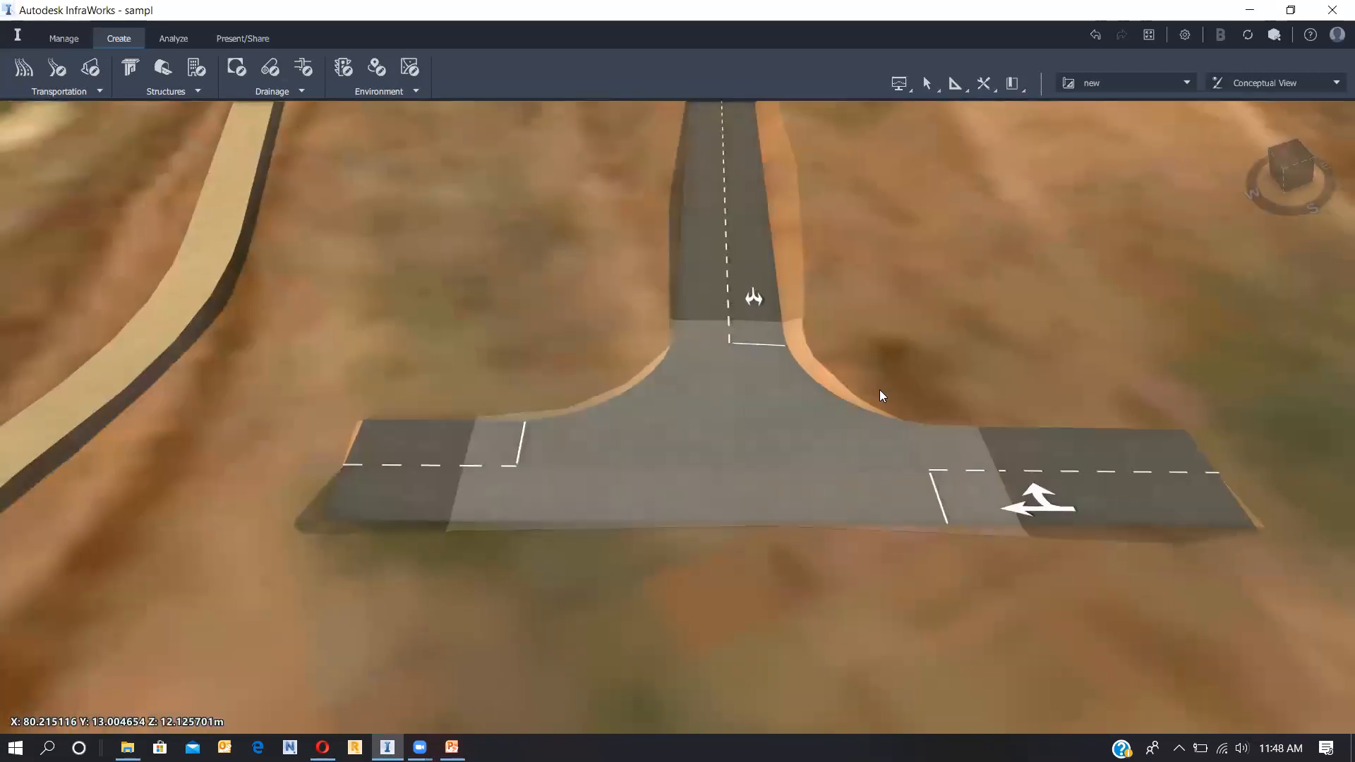
Step: Look at the junction types available for the T-intersection
click(820, 381)
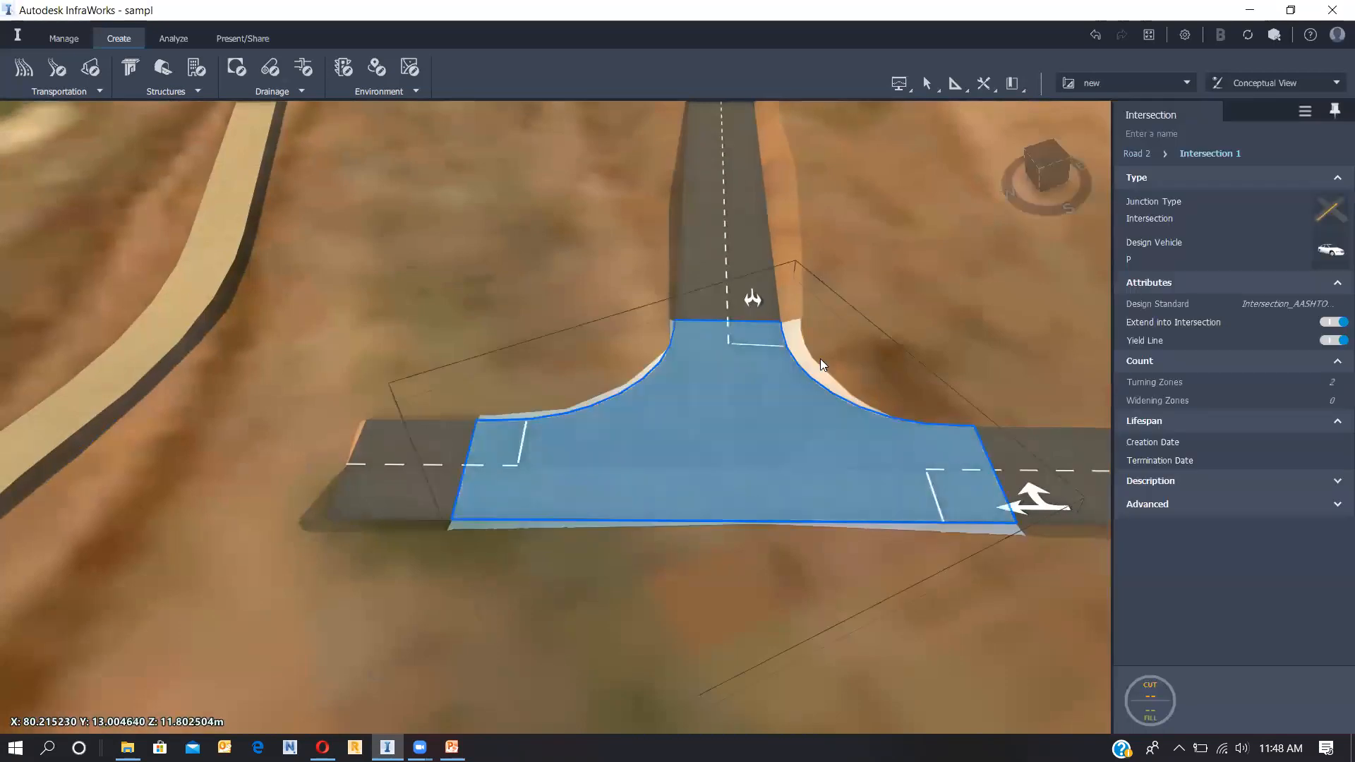
click(1325, 211)
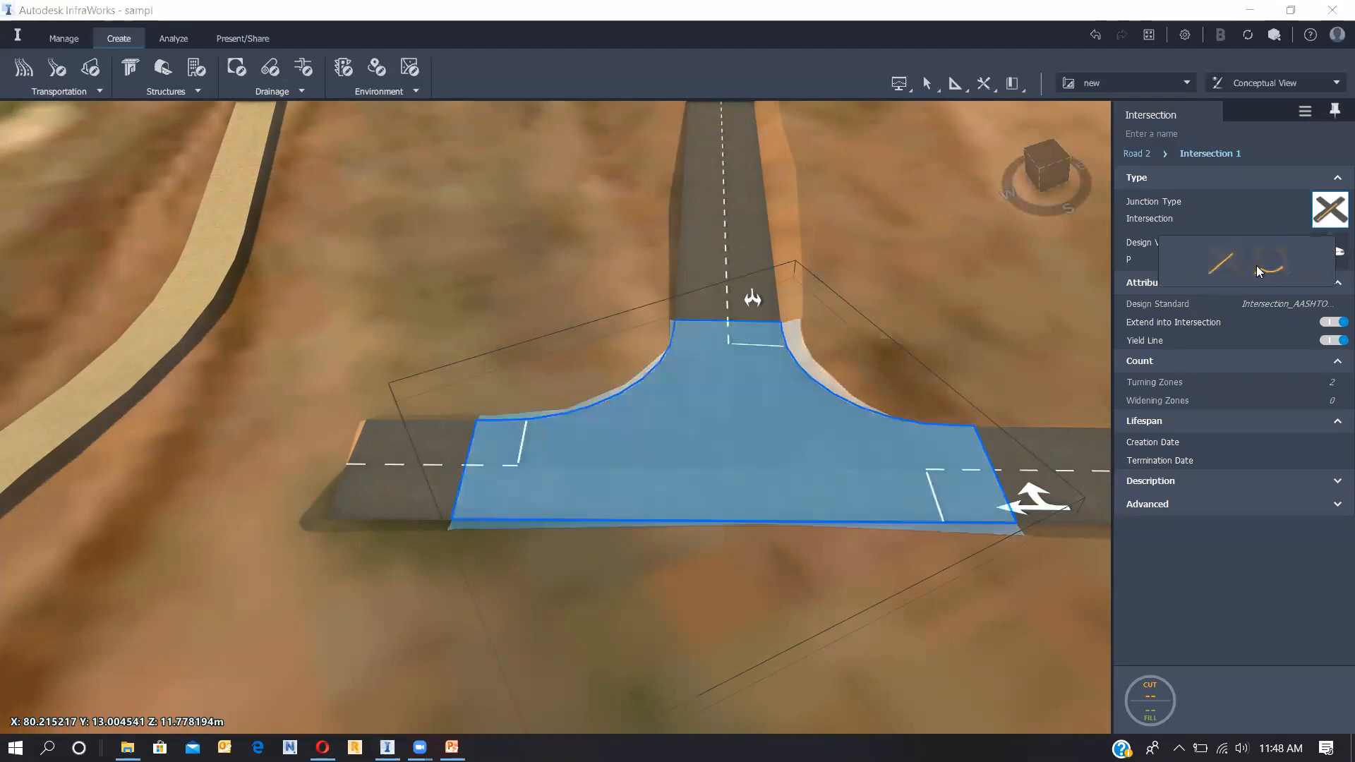
click(488, 533)
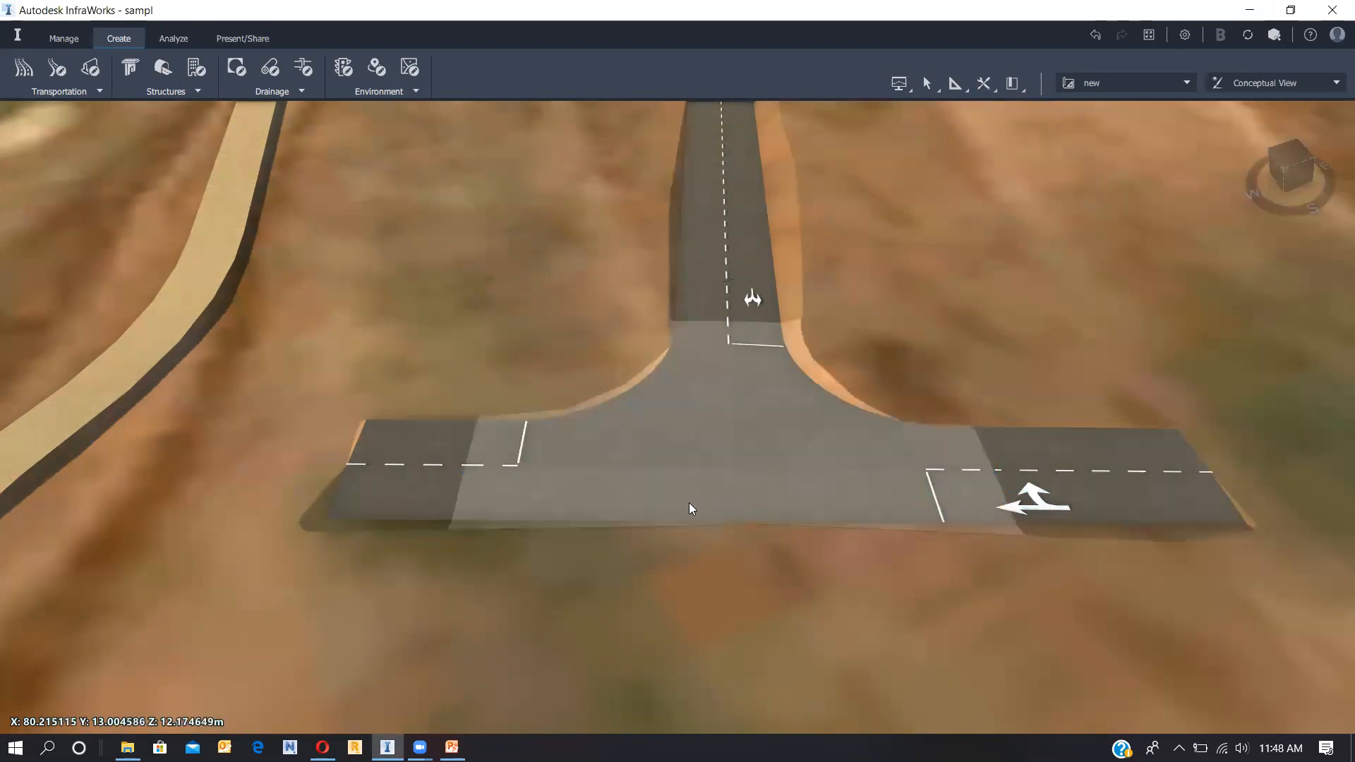
Step: Extend the longer road straight across the short road to a total length of about 120 m, forming a four-way intersection
click(23, 67)
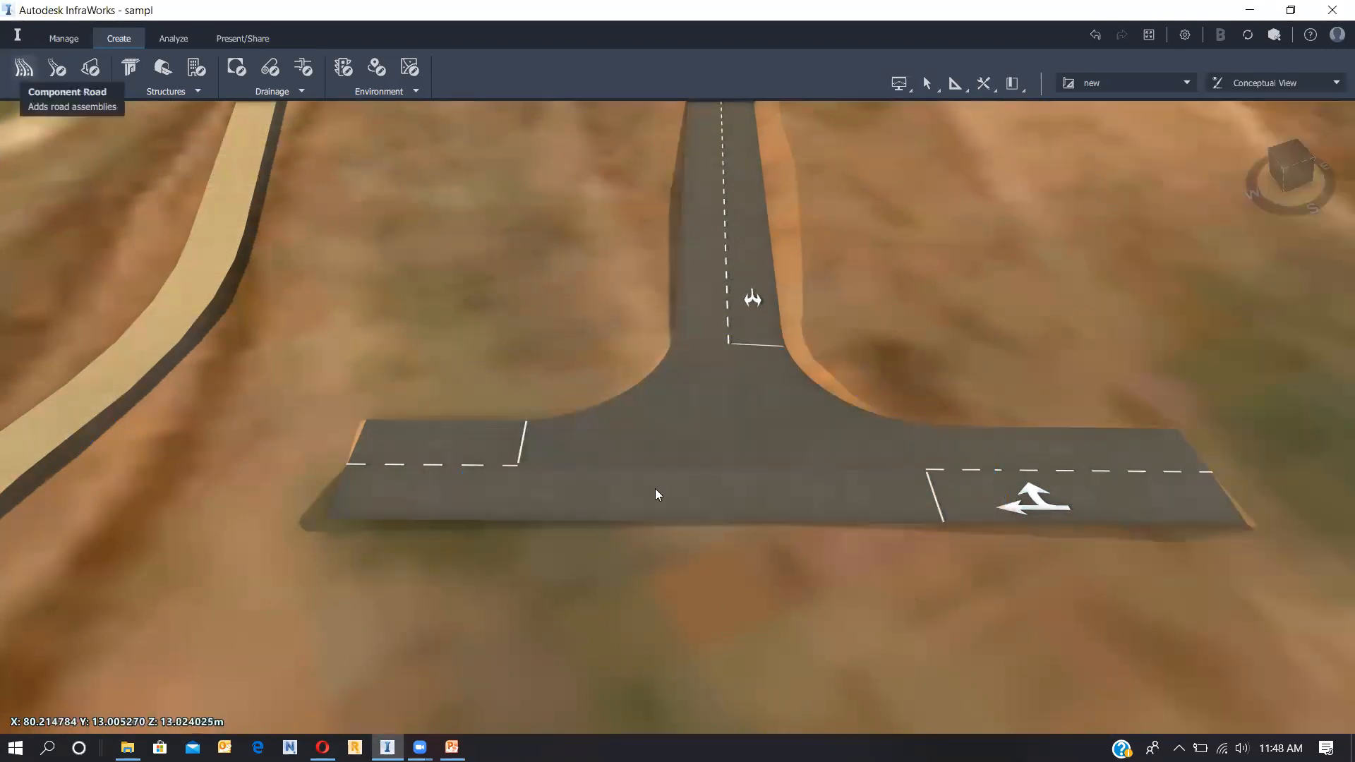
click(733, 453)
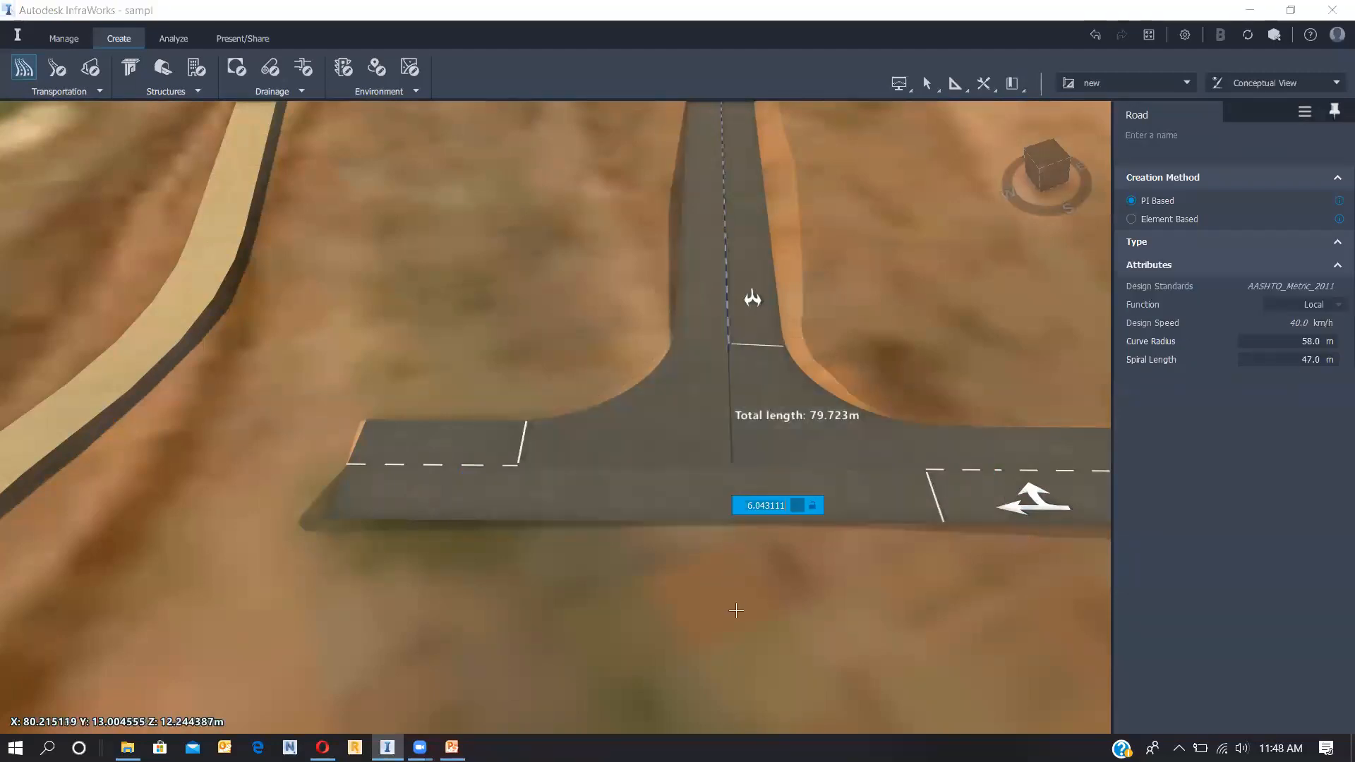
scroll(737, 610, down, 1)
scroll(744, 646, down, 2)
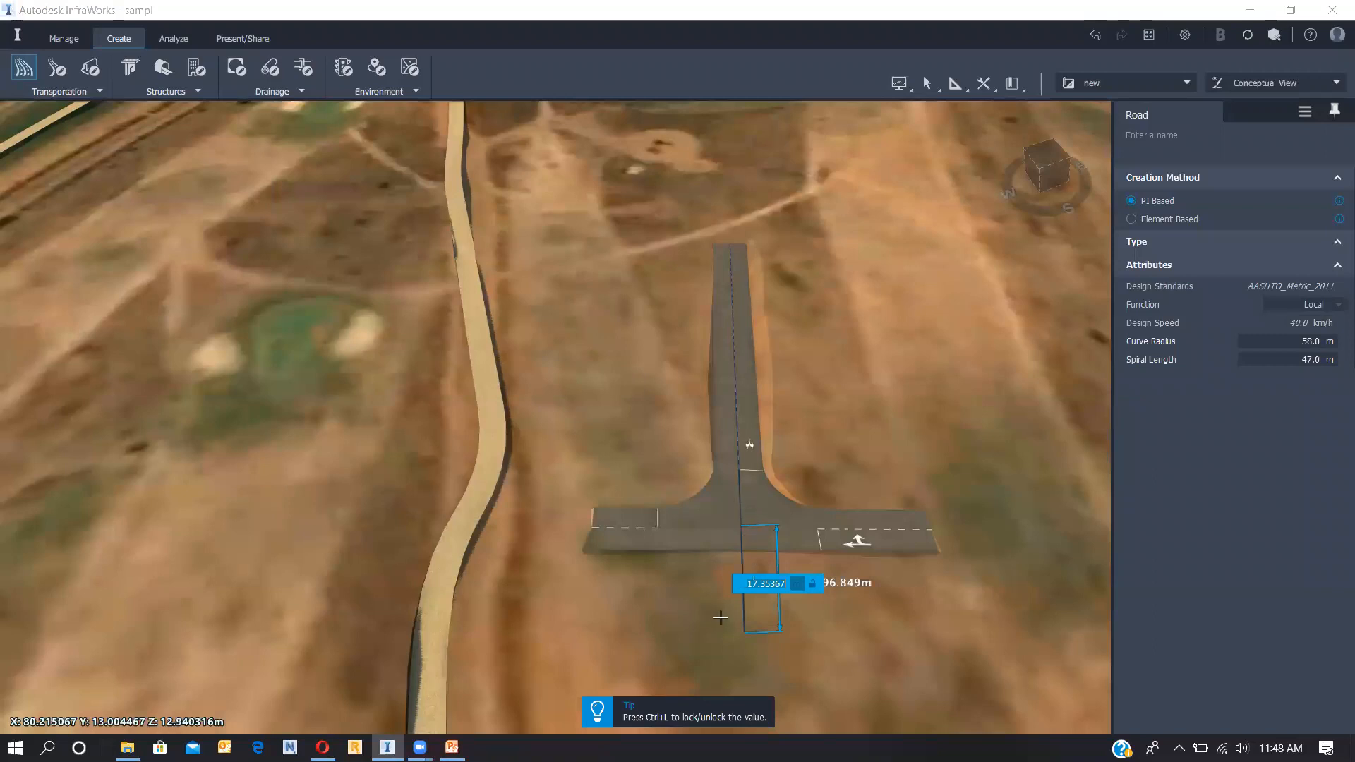
scroll(744, 500, down, 2)
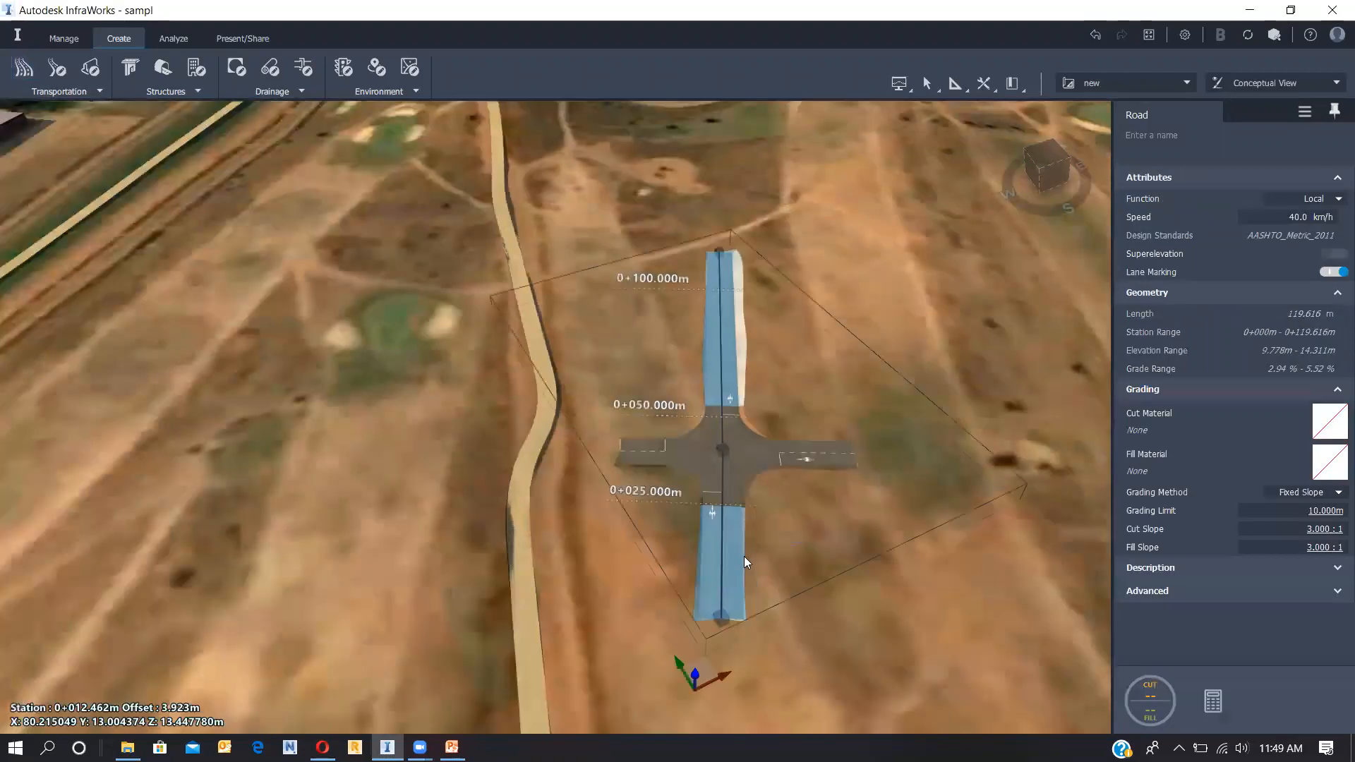
key(Escape)
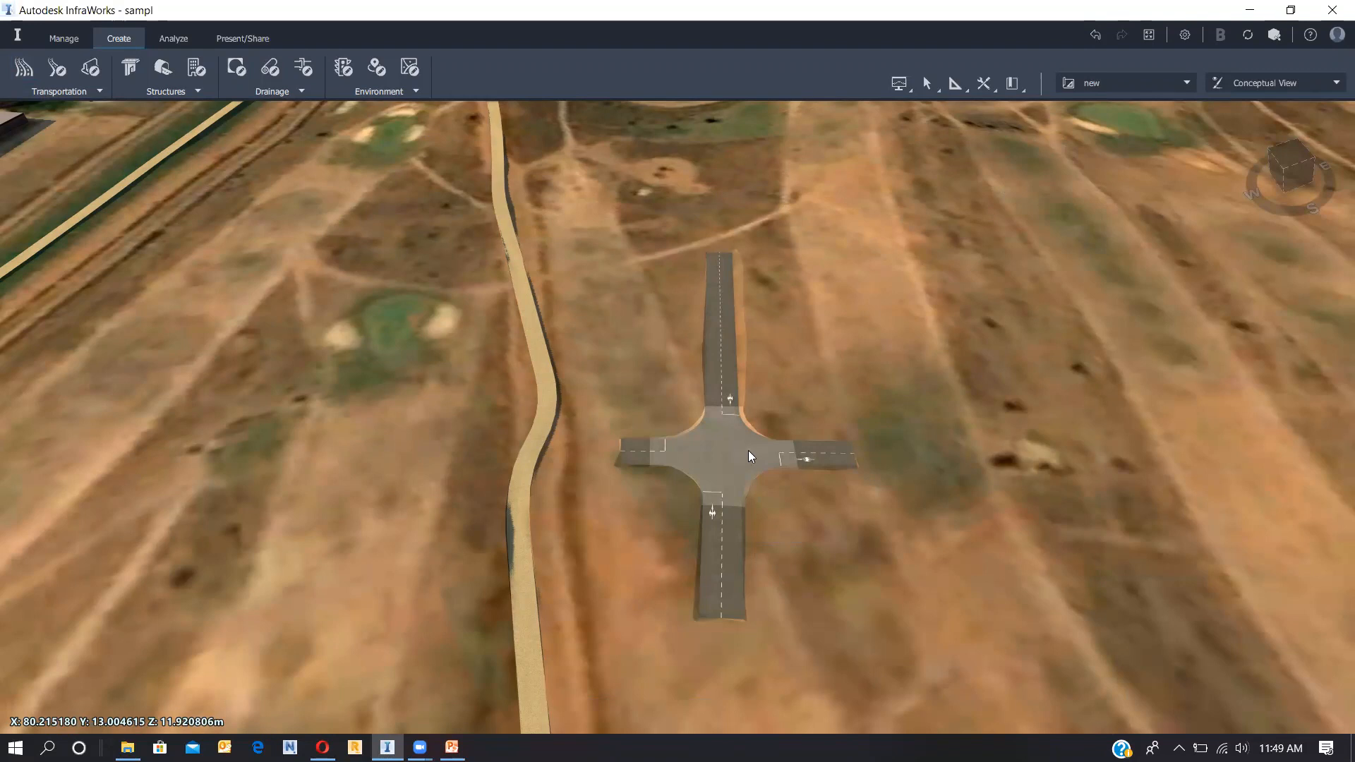
Step: Change the four-way intersection's junction type to Roundabout and review the available roundabout standards
click(759, 404)
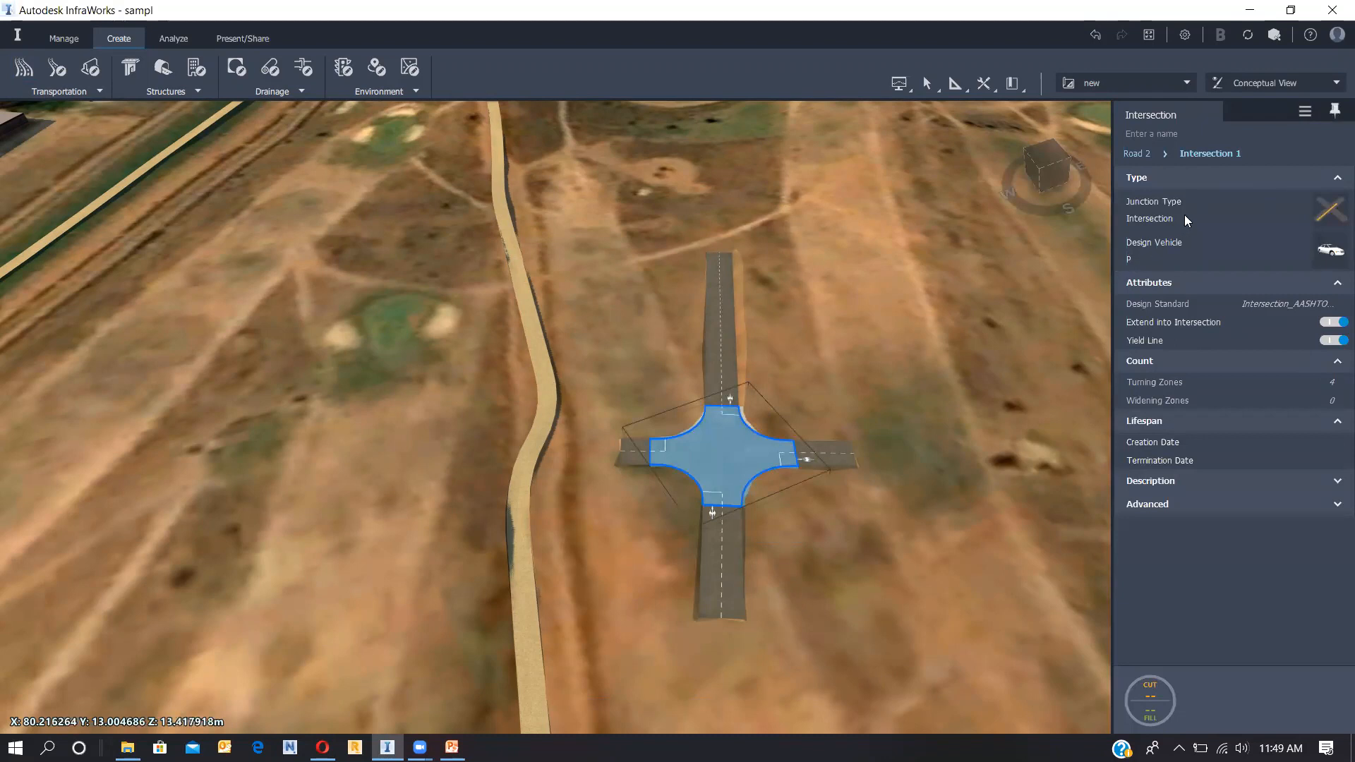
click(1320, 225)
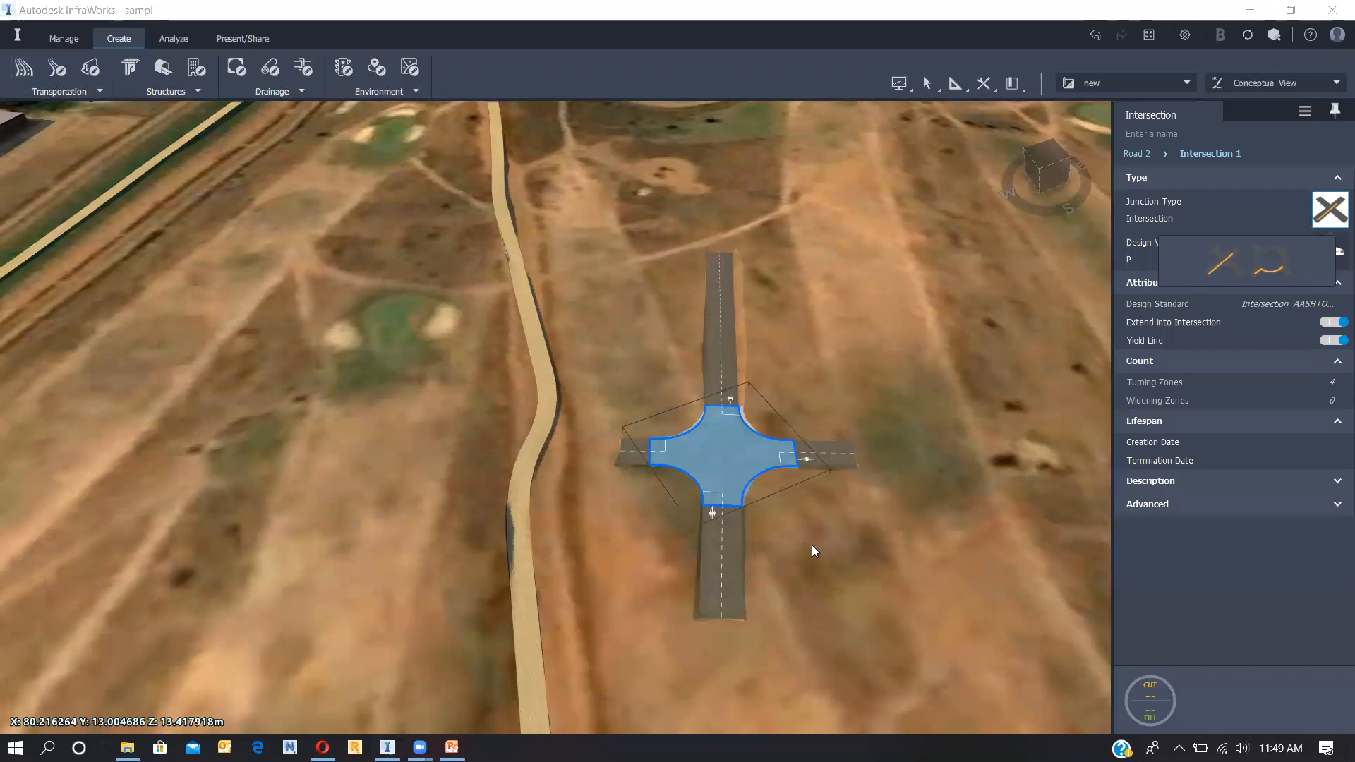
click(1276, 281)
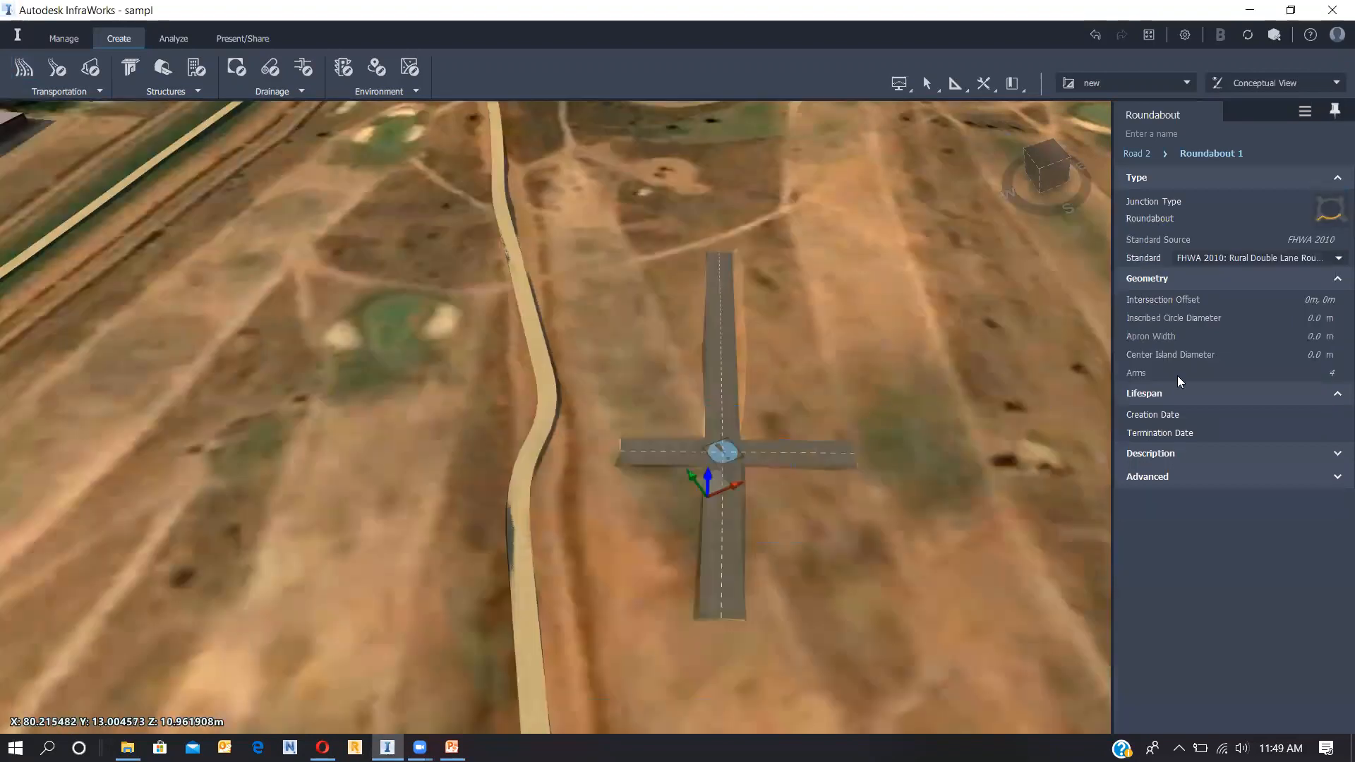
click(1332, 261)
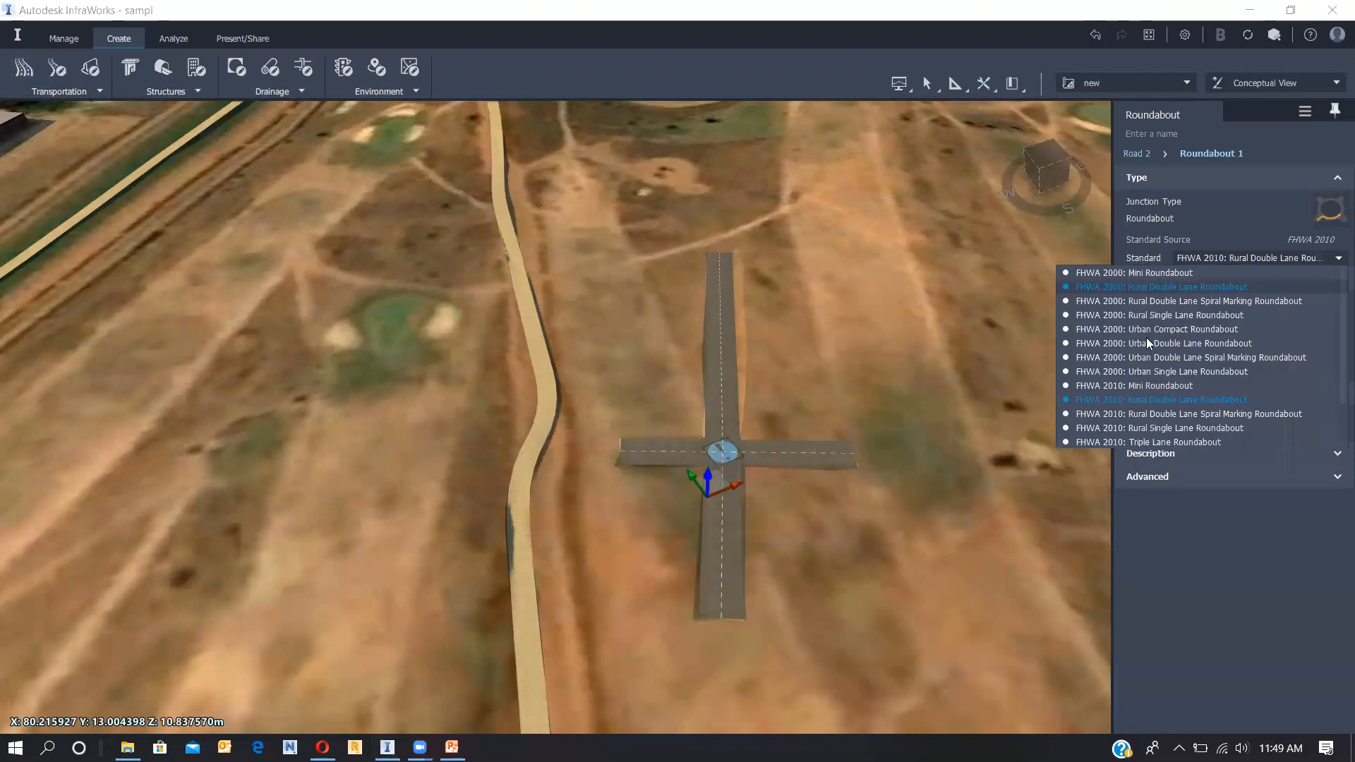
click(750, 418)
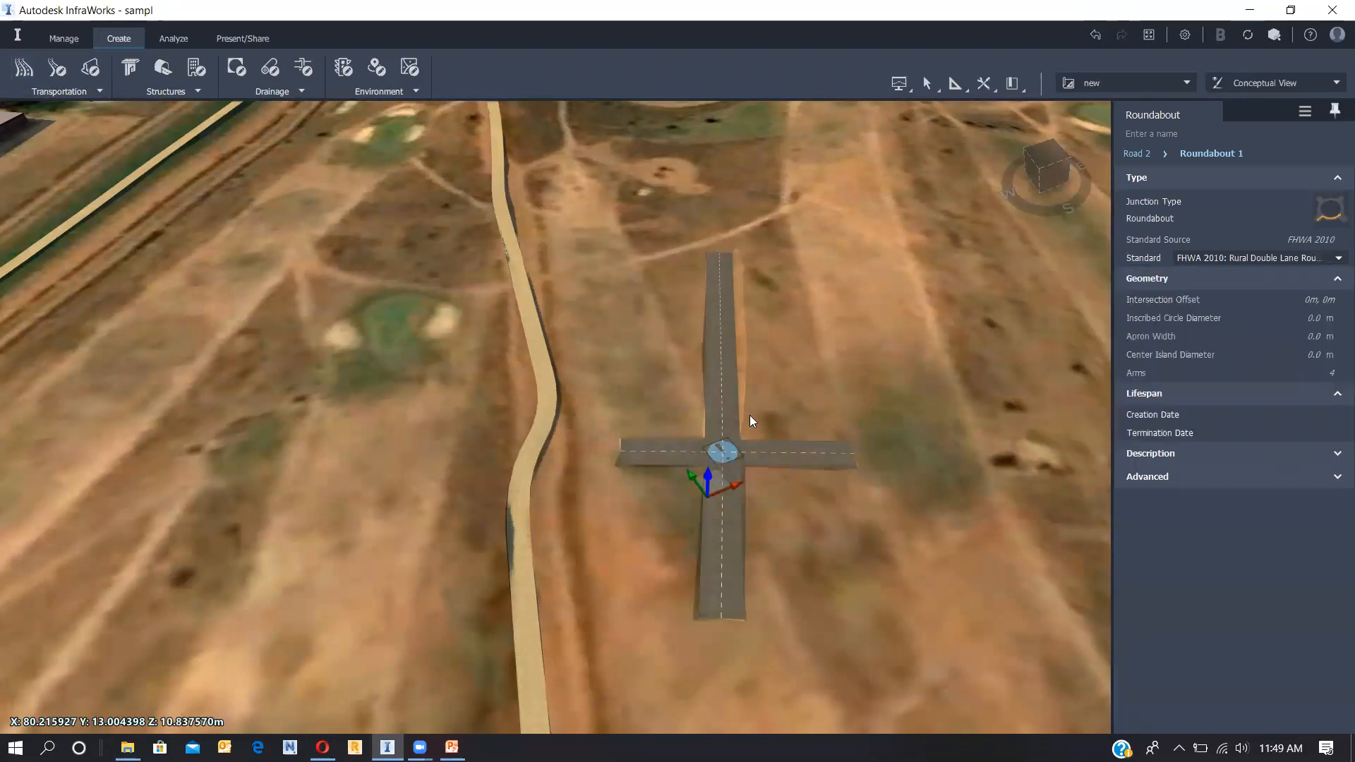
click(836, 397)
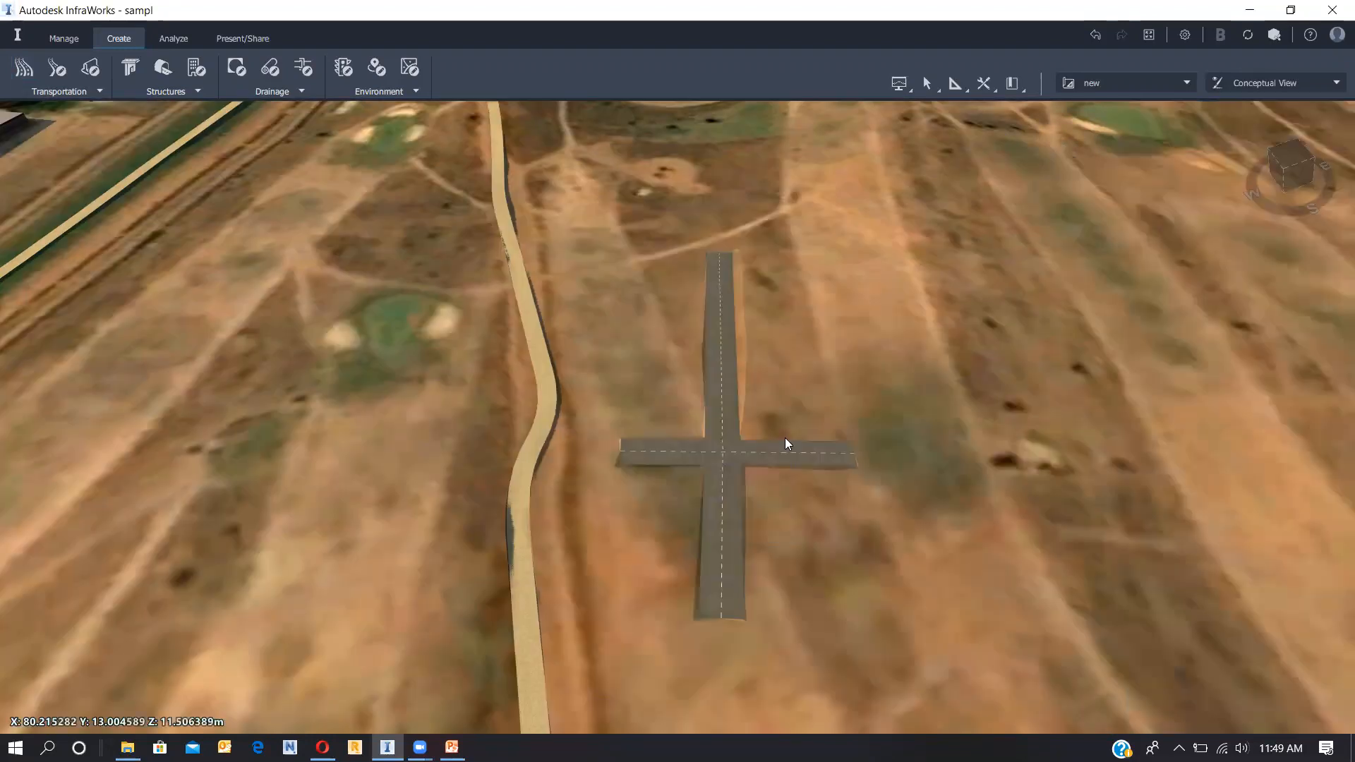
Step: Select the longer road and inspect its control point at the centre of the crossing
click(737, 453)
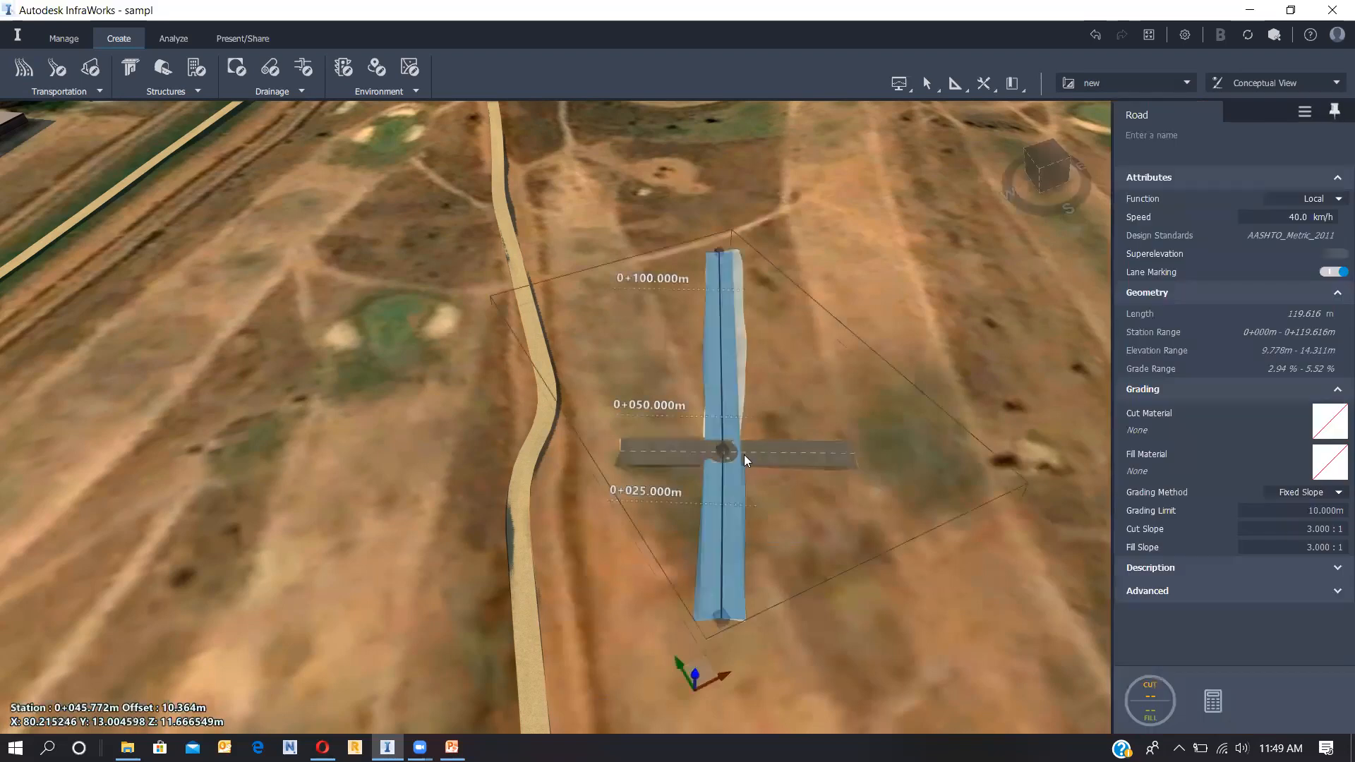
click(721, 450)
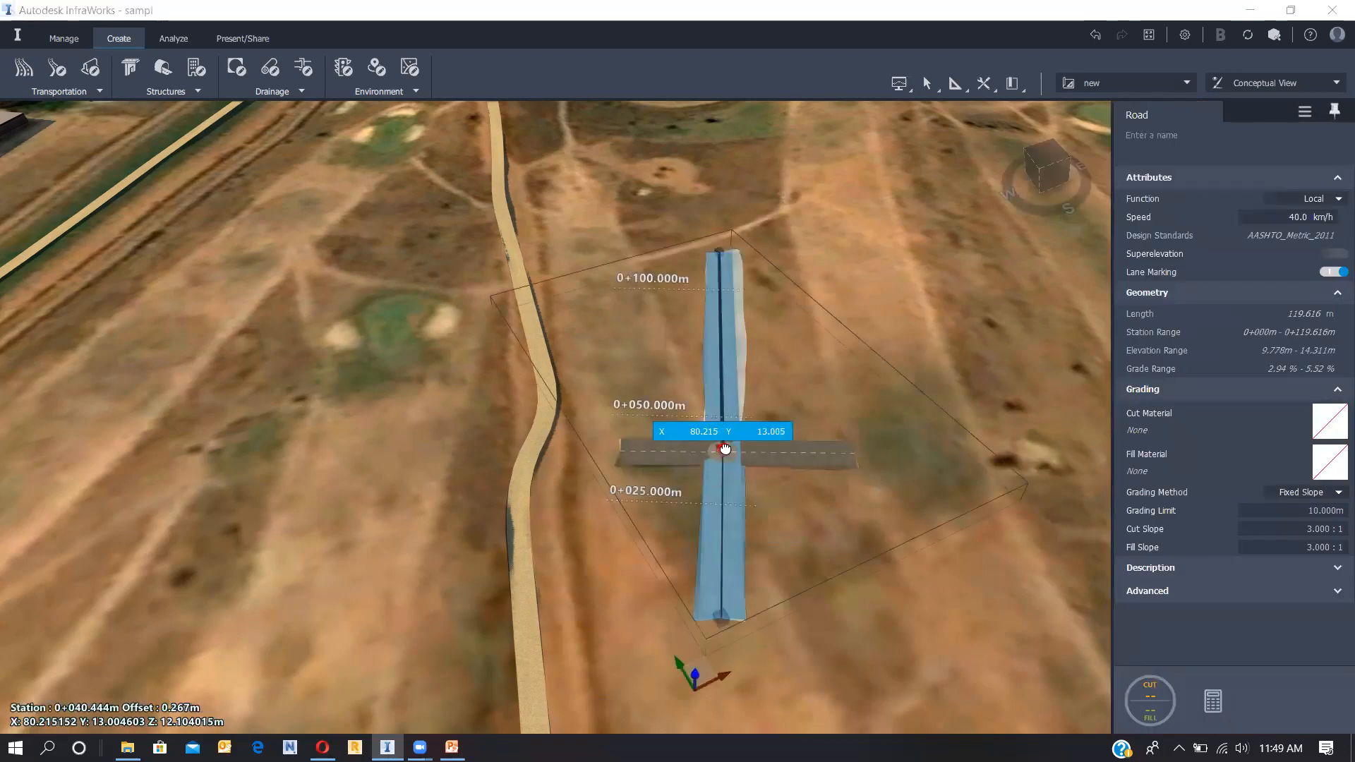
click(780, 474)
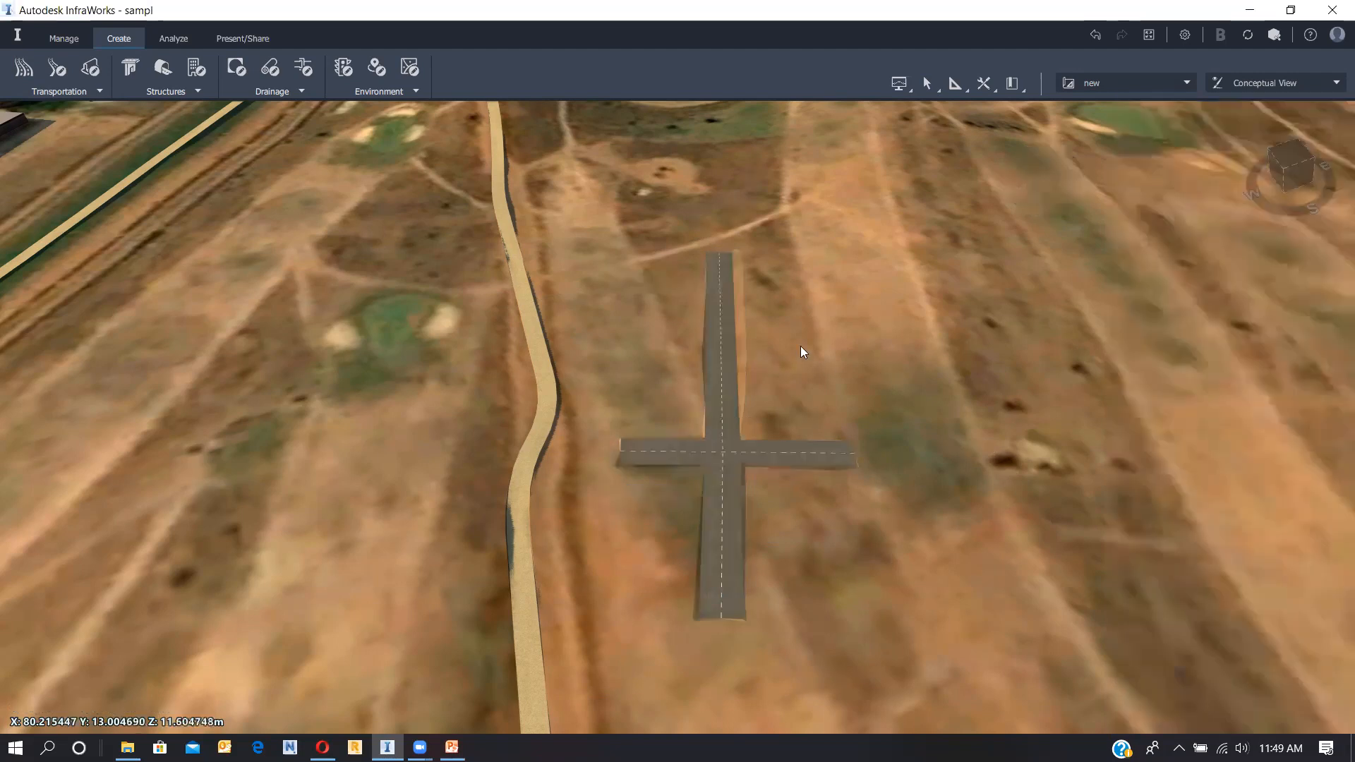
Step: Add a bridge about 57.3 m long to the longer road beyond the crossing, starting at about station 0+056.5
drag(858, 617, 764, 454)
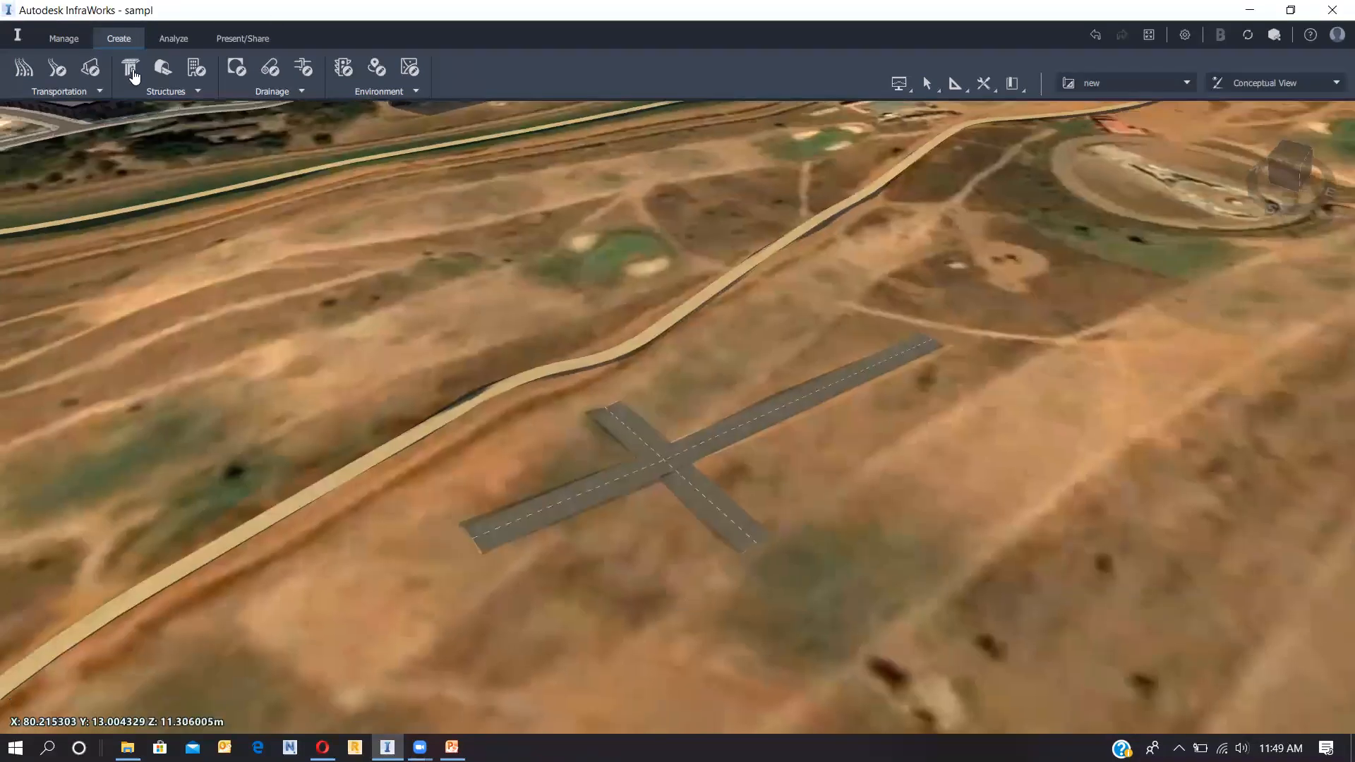
scroll(864, 383, up, 3)
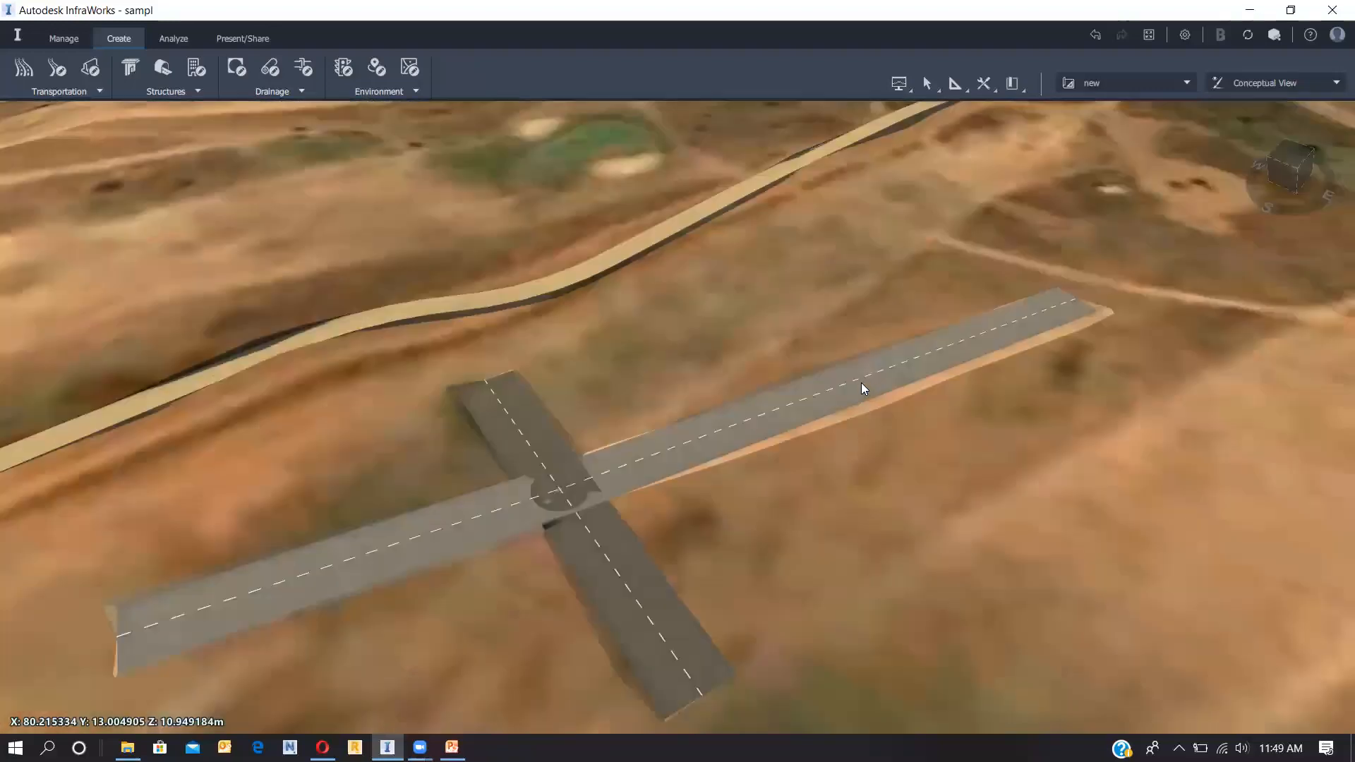
click(858, 385)
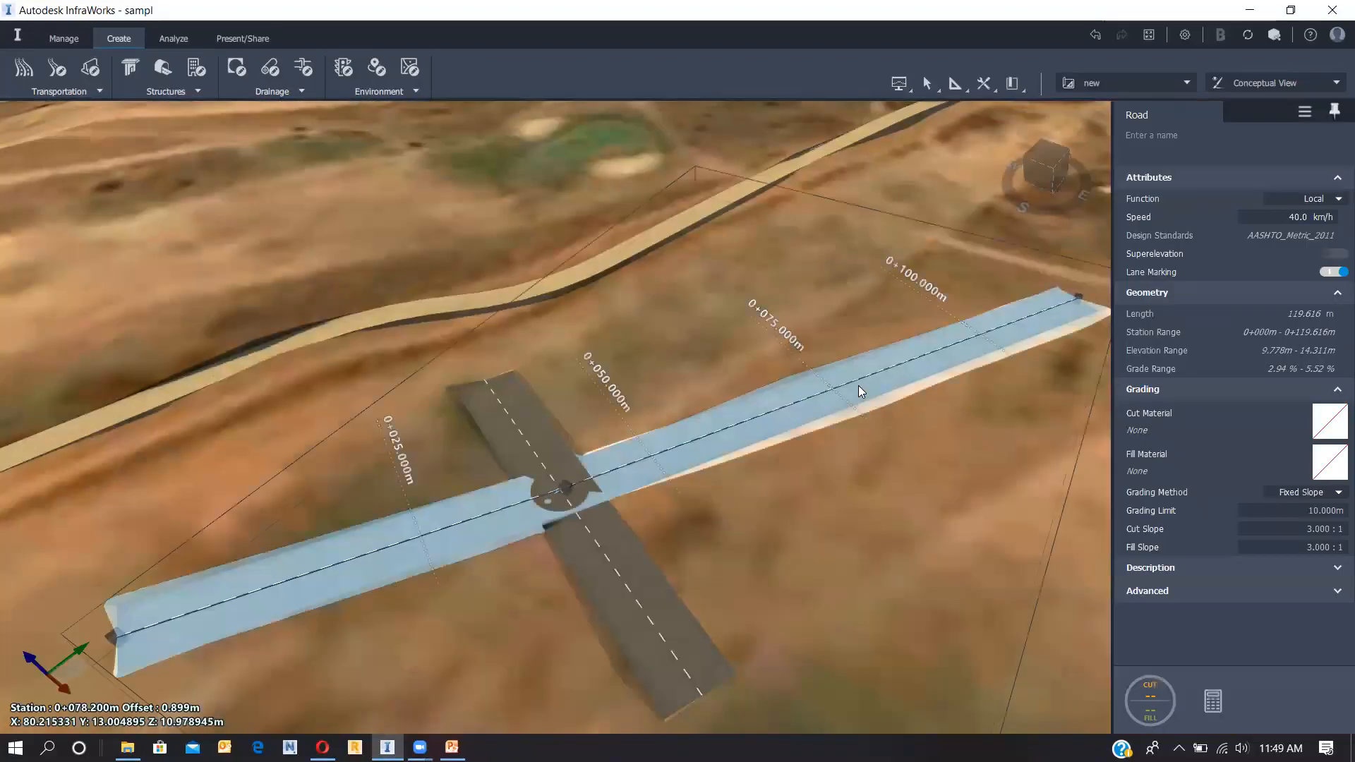
right_click(858, 385)
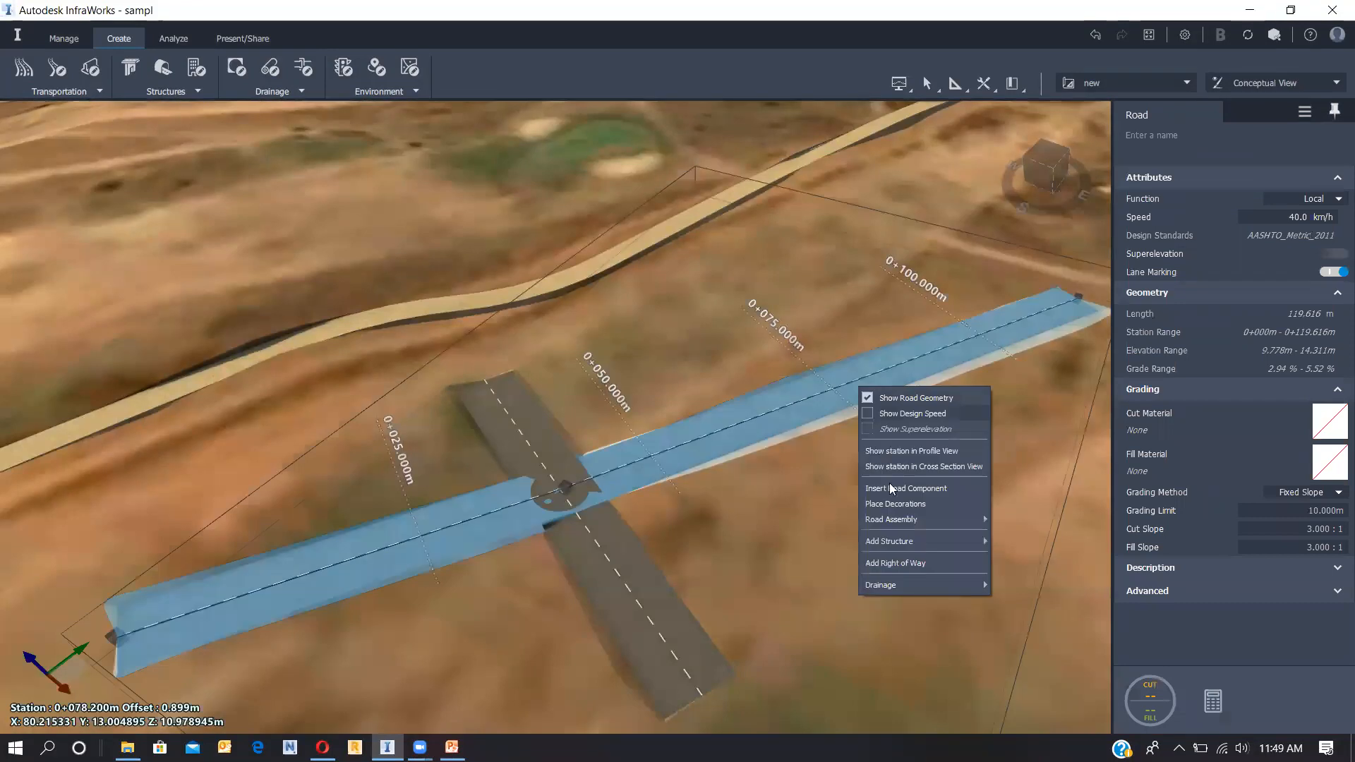
mouse_move(945, 539)
click(1038, 543)
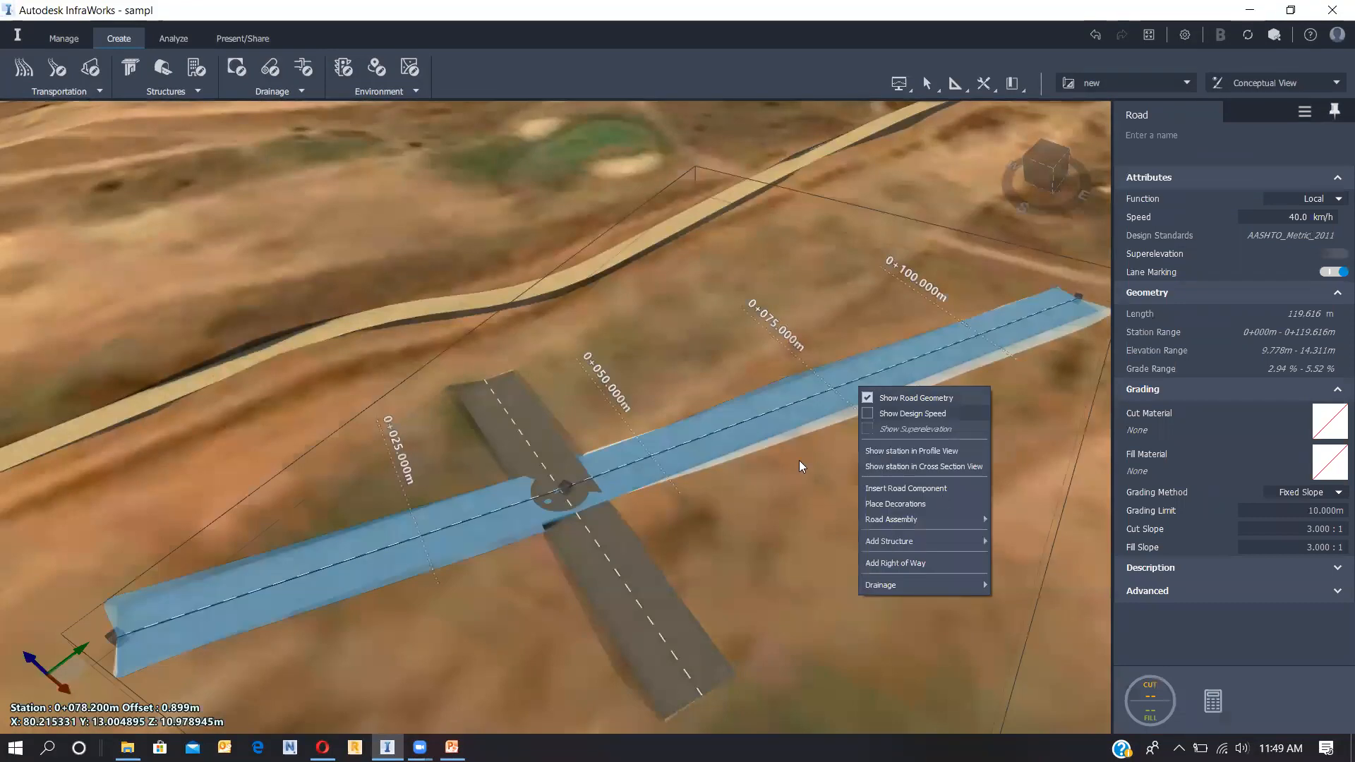
click(710, 450)
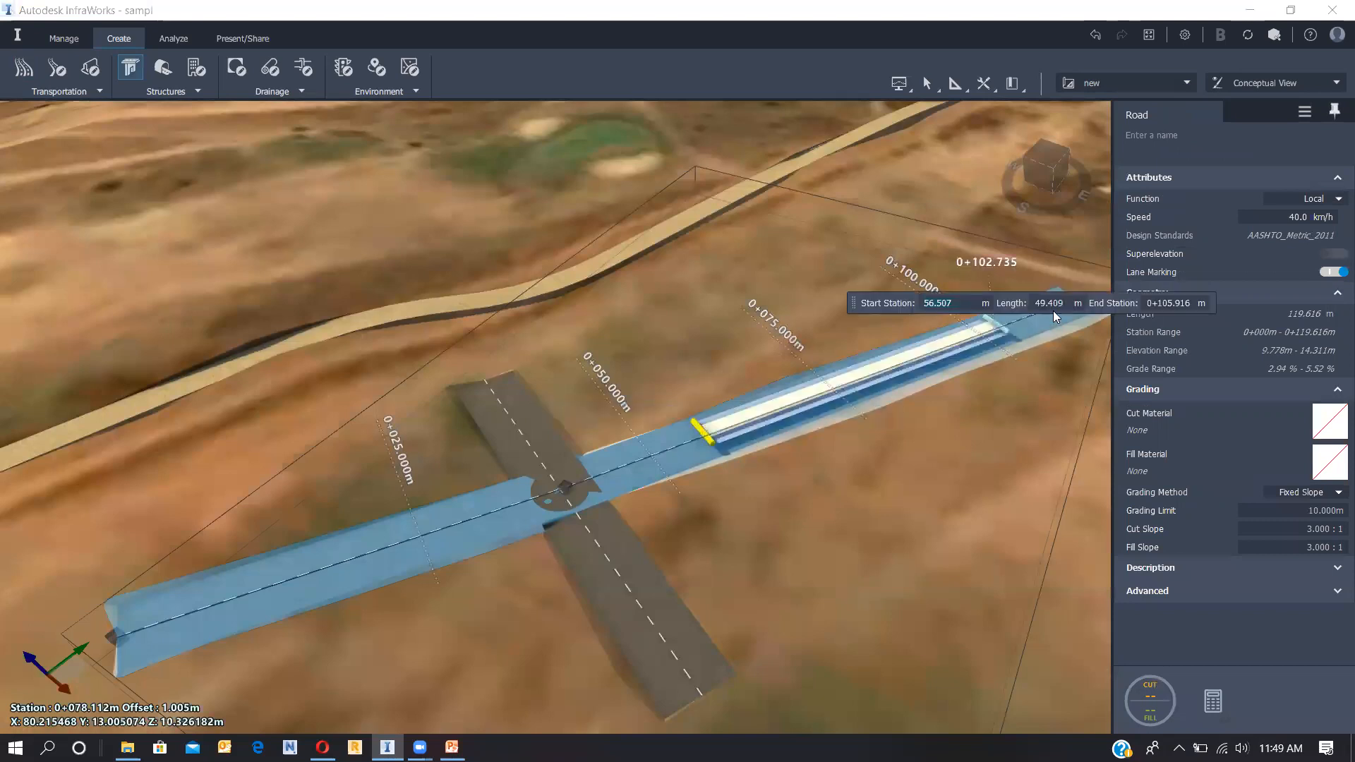
click(1053, 310)
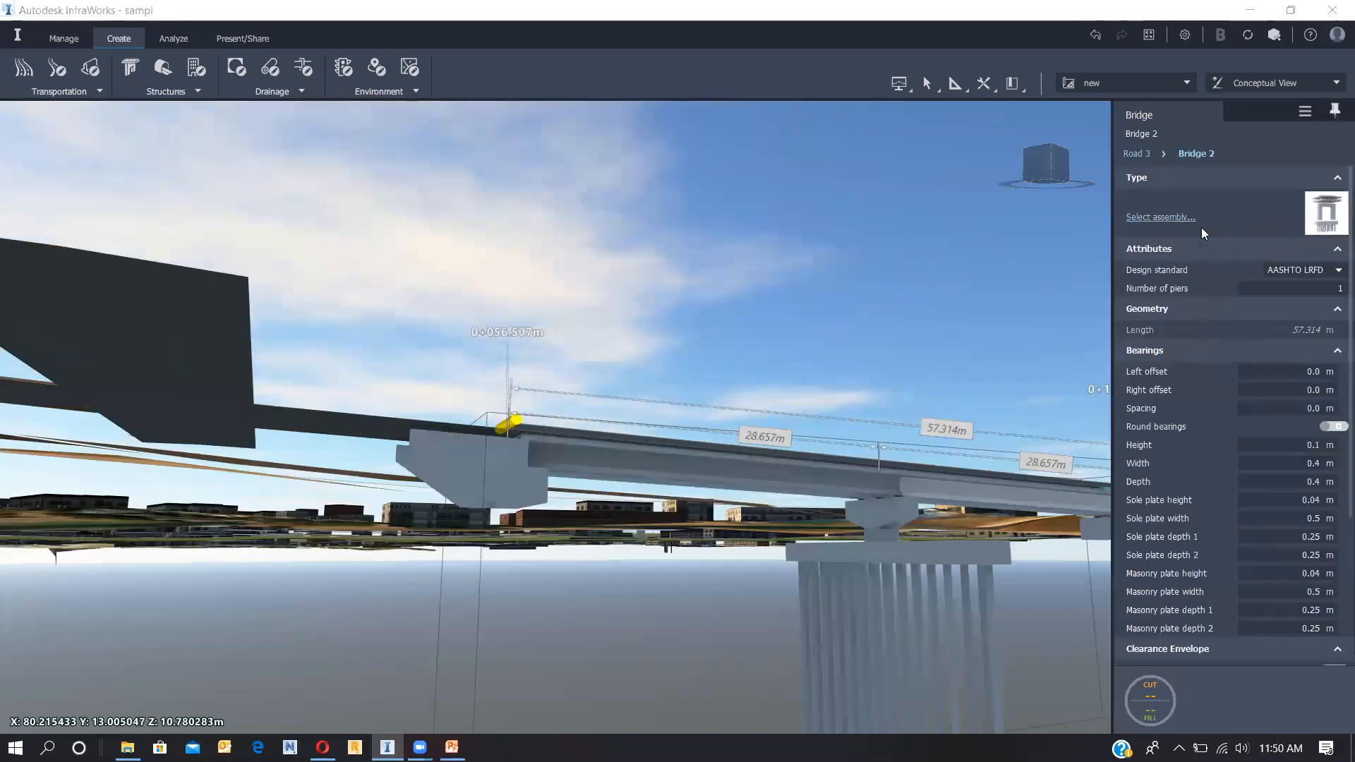
Step: Replace the bridge's assembly with the British YE Girders template
click(1193, 218)
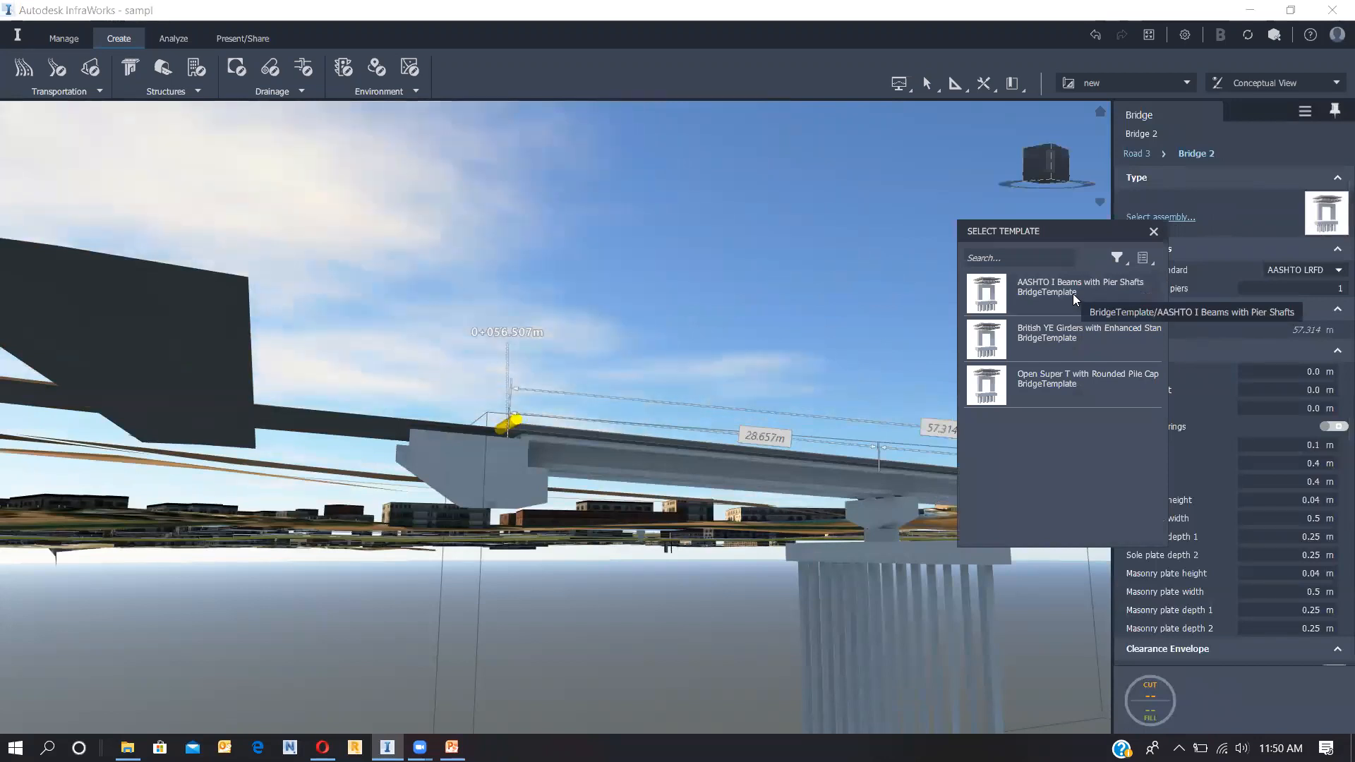
click(899, 533)
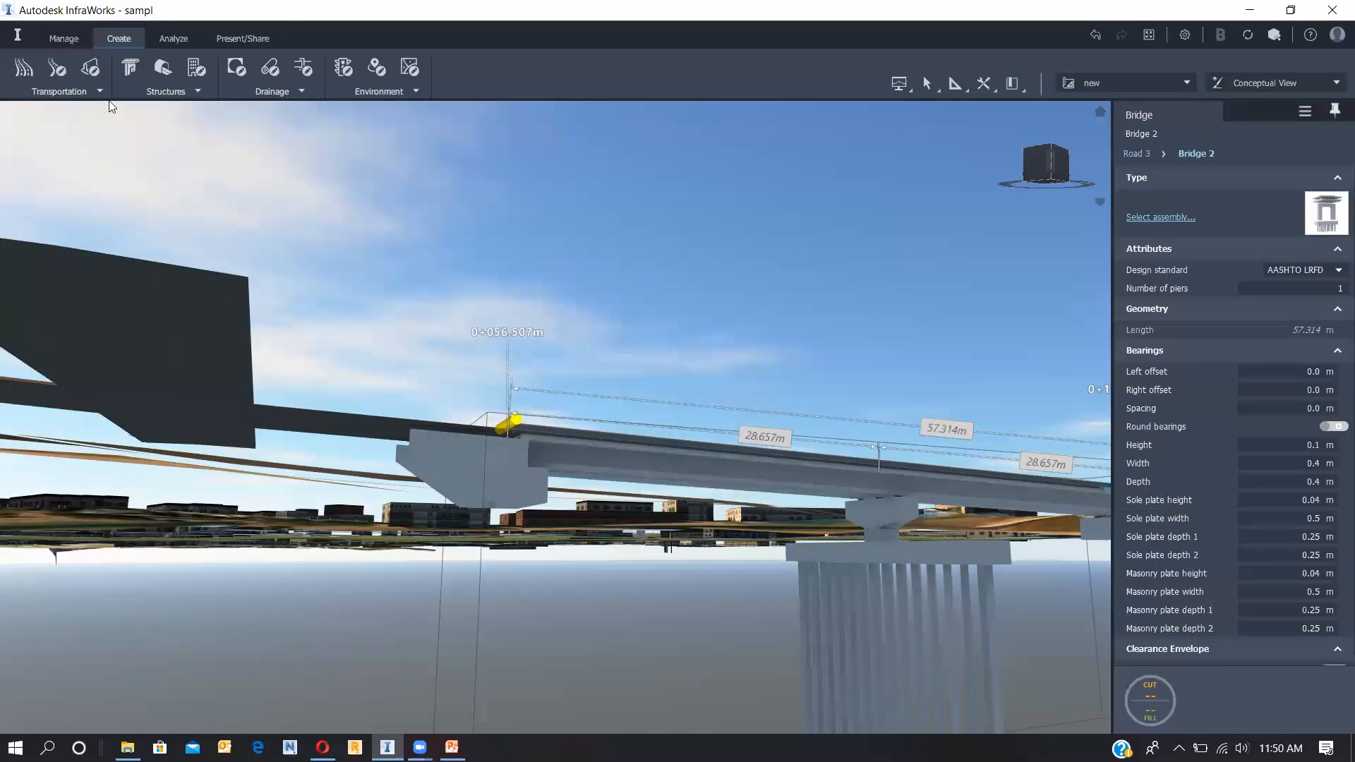
scroll(406, 347, down, 5)
drag(620, 516, 609, 555)
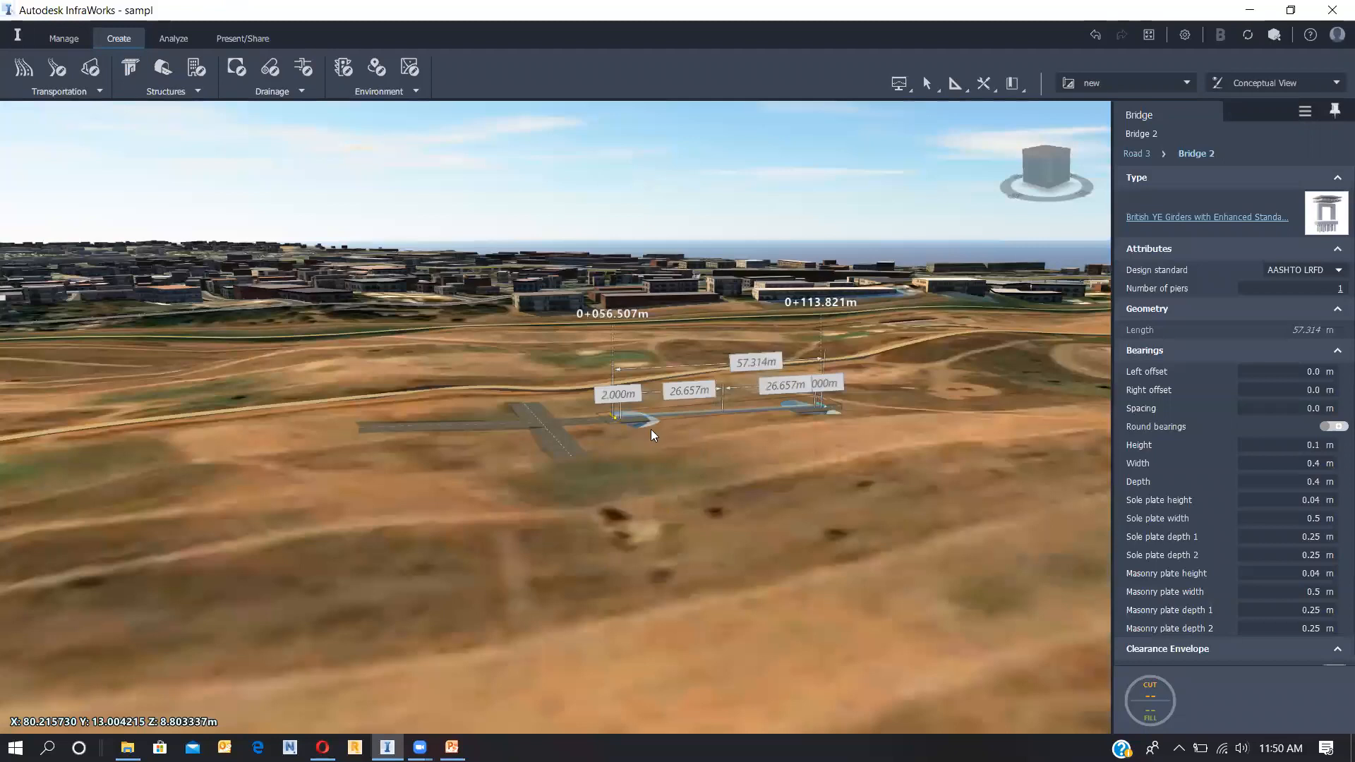
double_click(651, 429)
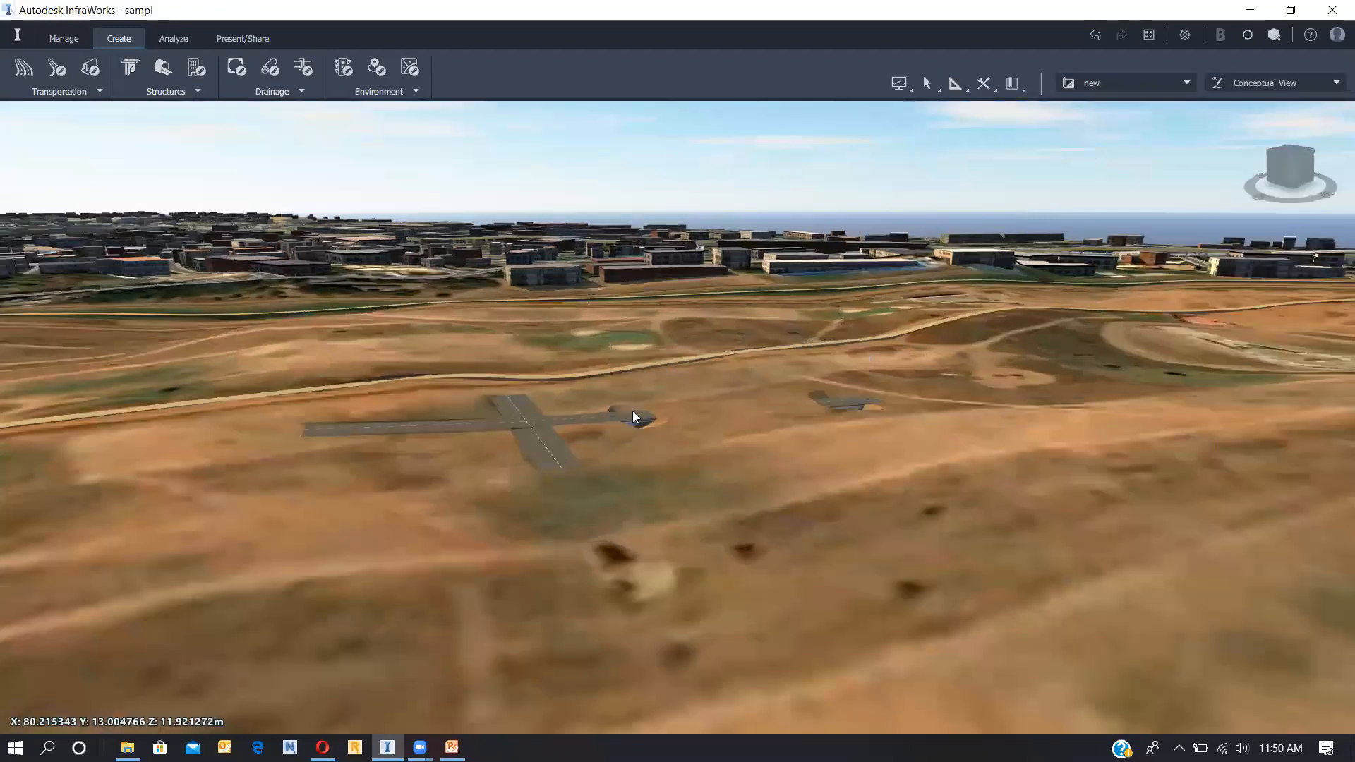
Step: Select the new bridge on the longer road and examine its girders, abutments and pier from above and below ground
drag(715, 505, 714, 427)
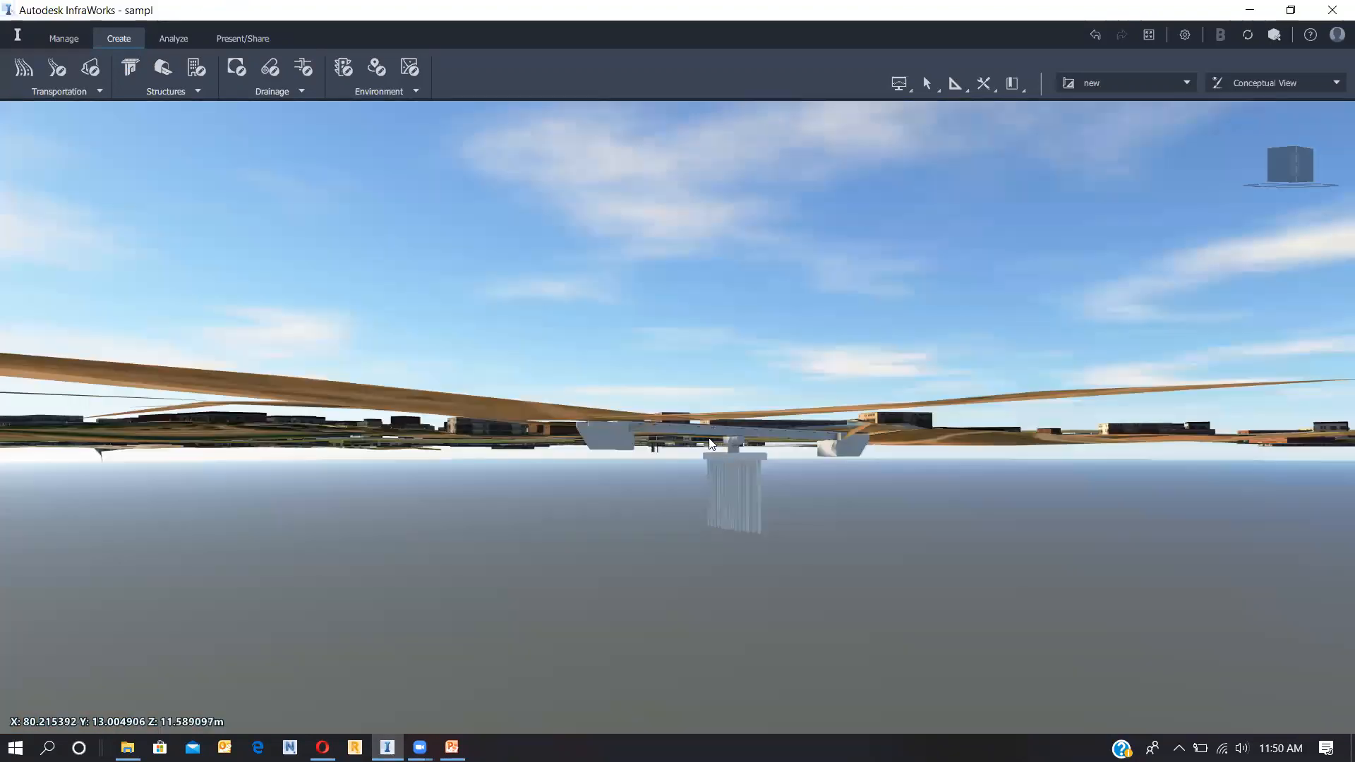
click(715, 426)
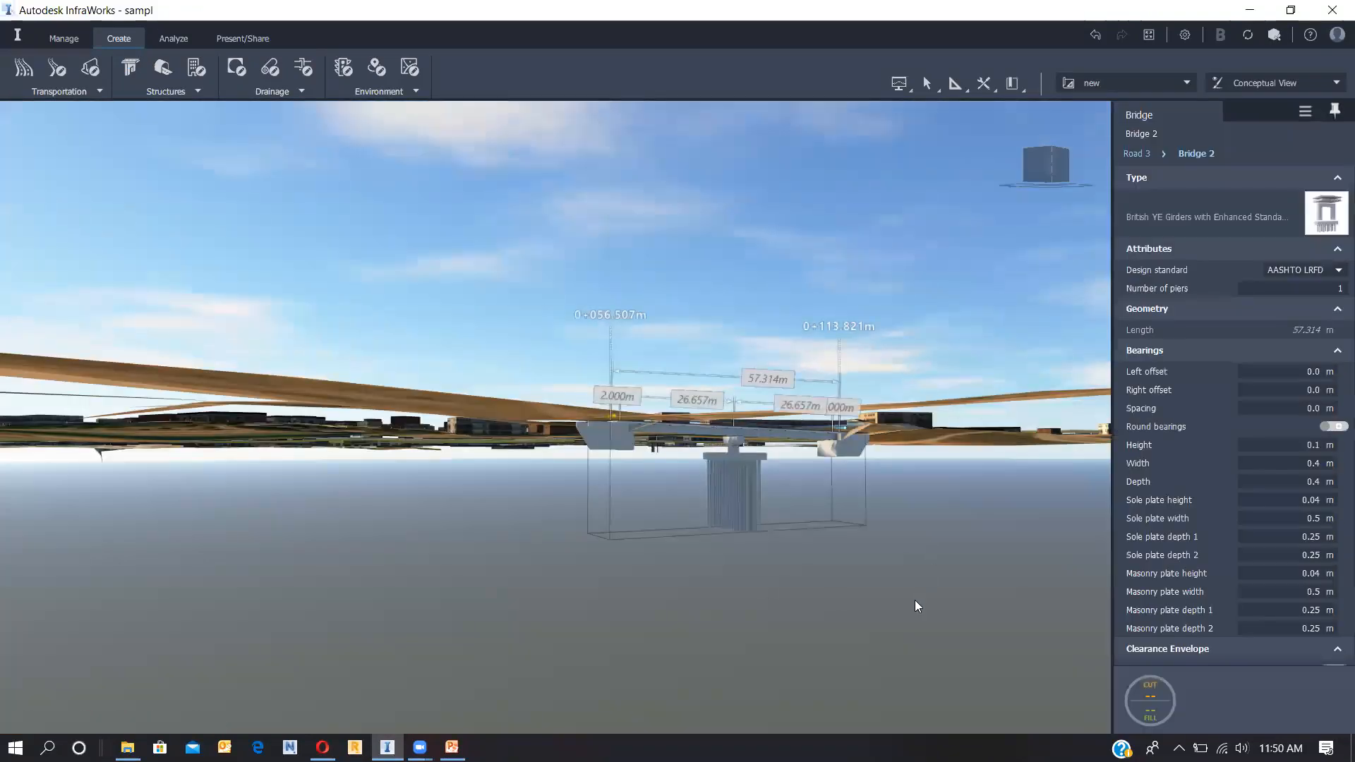
drag(915, 600, 707, 419)
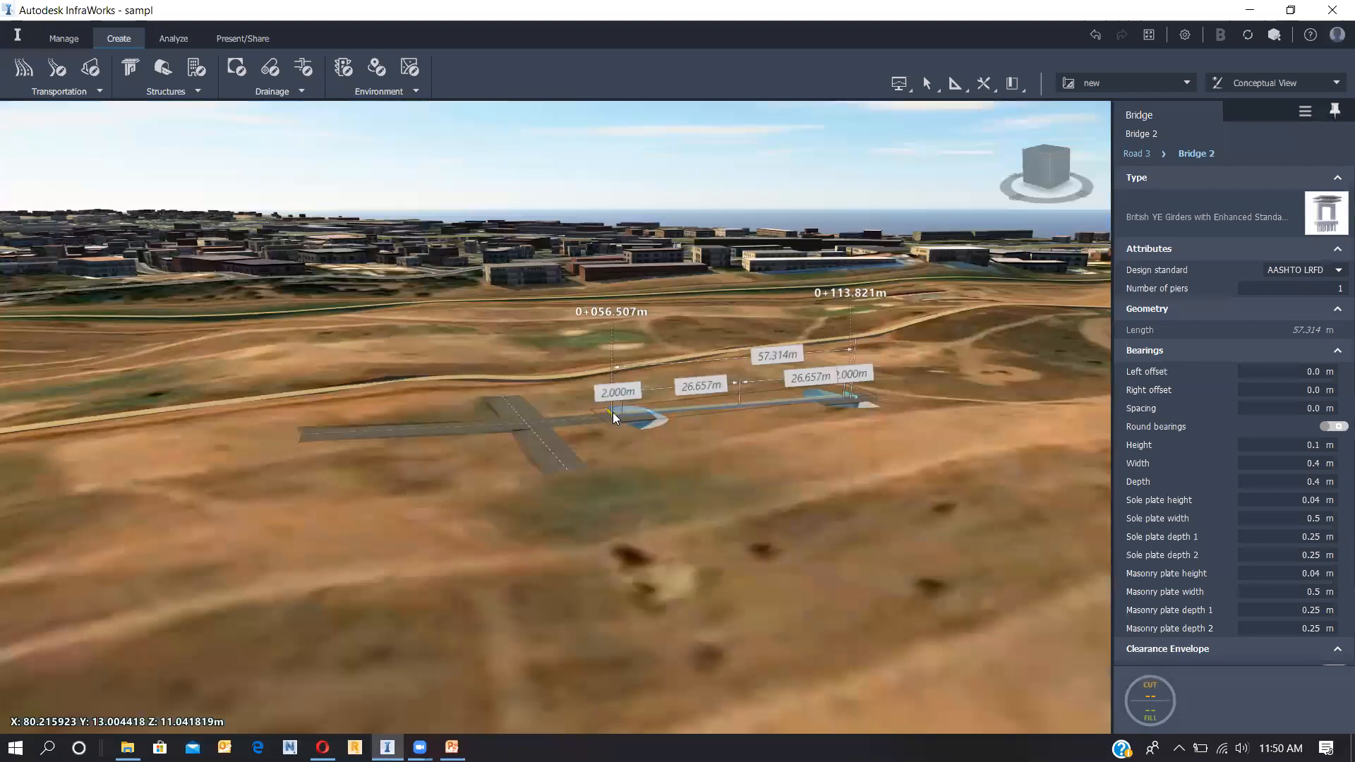
click(632, 426)
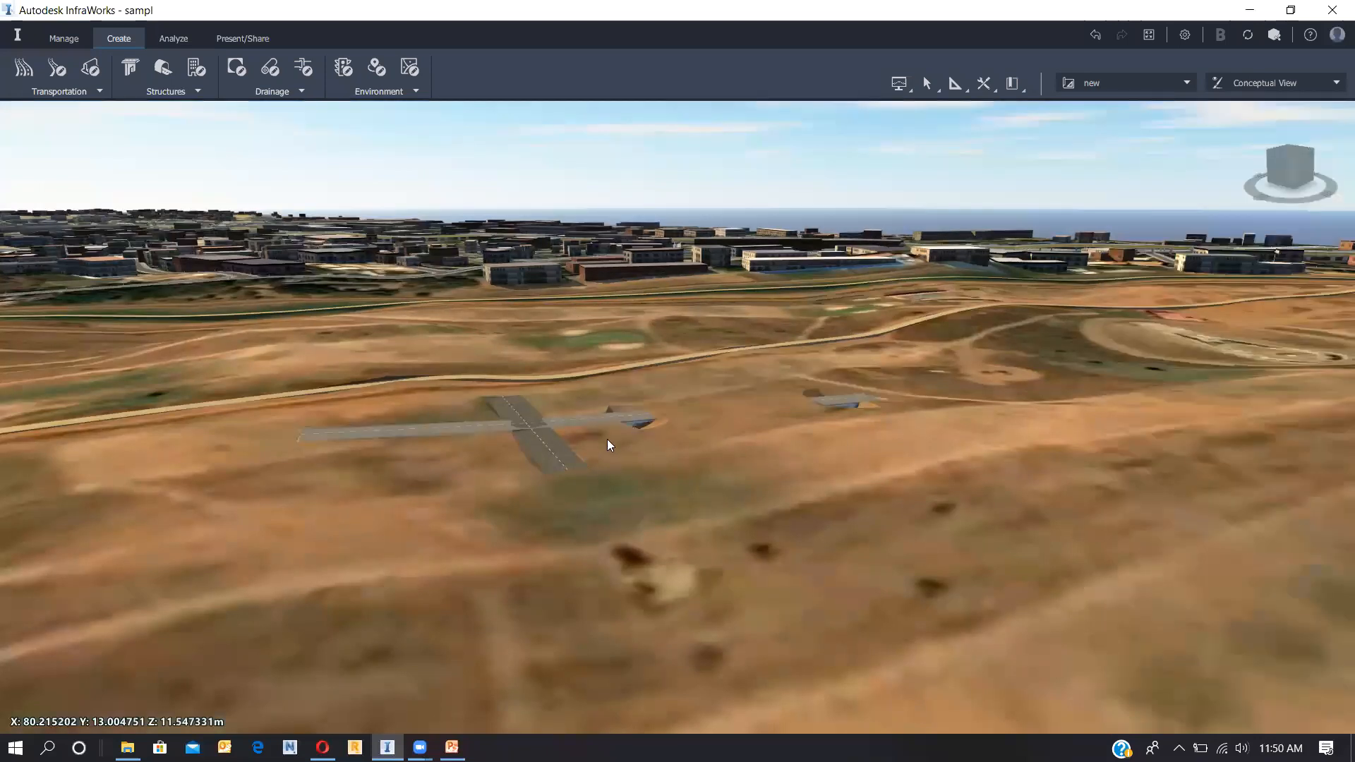
click(636, 437)
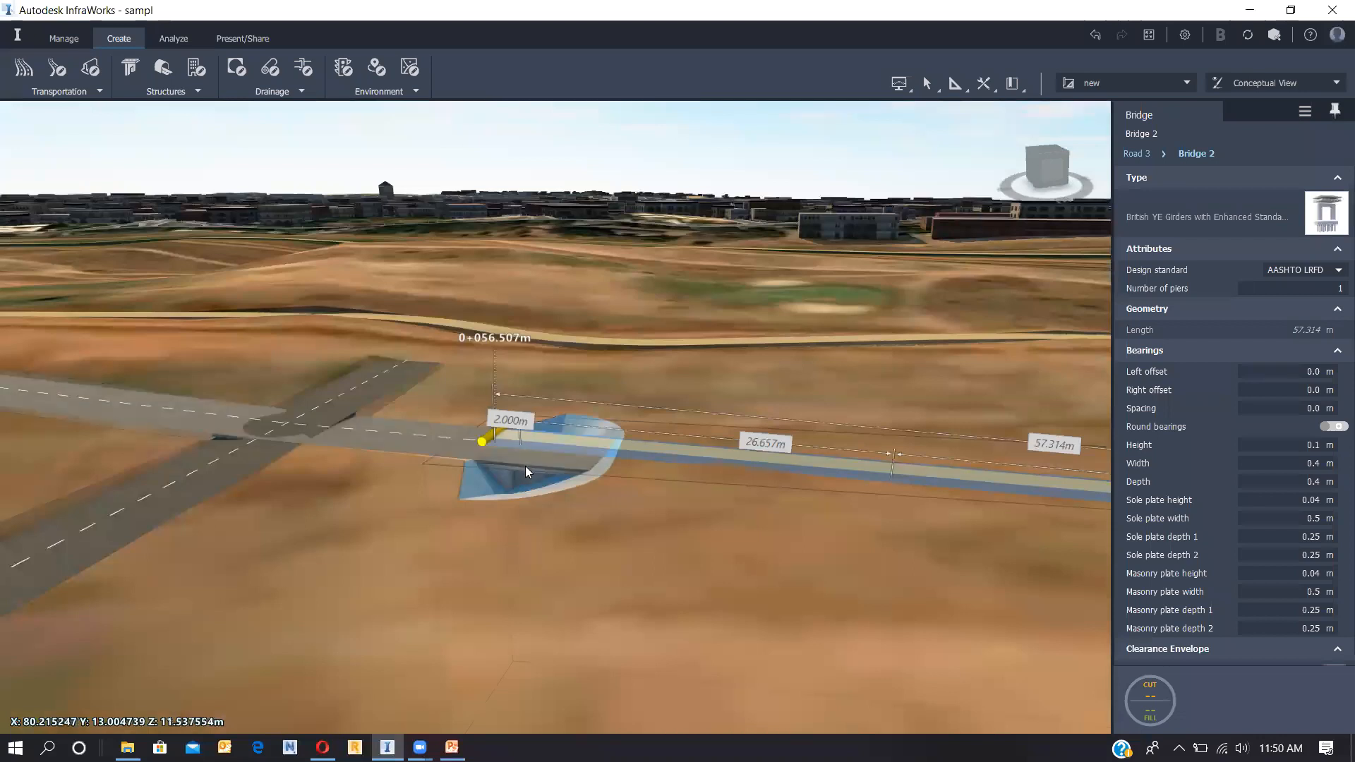
scroll(533, 503, down, 2)
scroll(538, 534, down, 3)
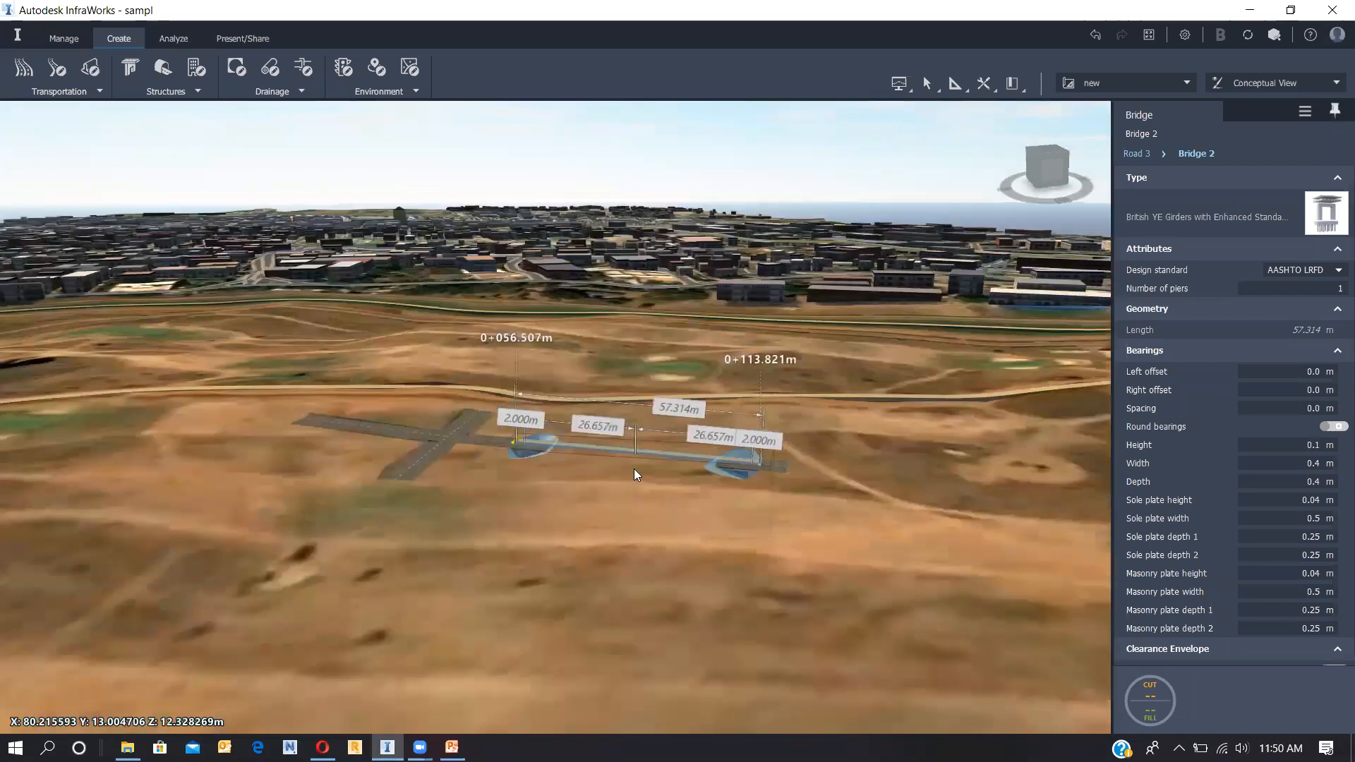
drag(610, 539, 698, 484)
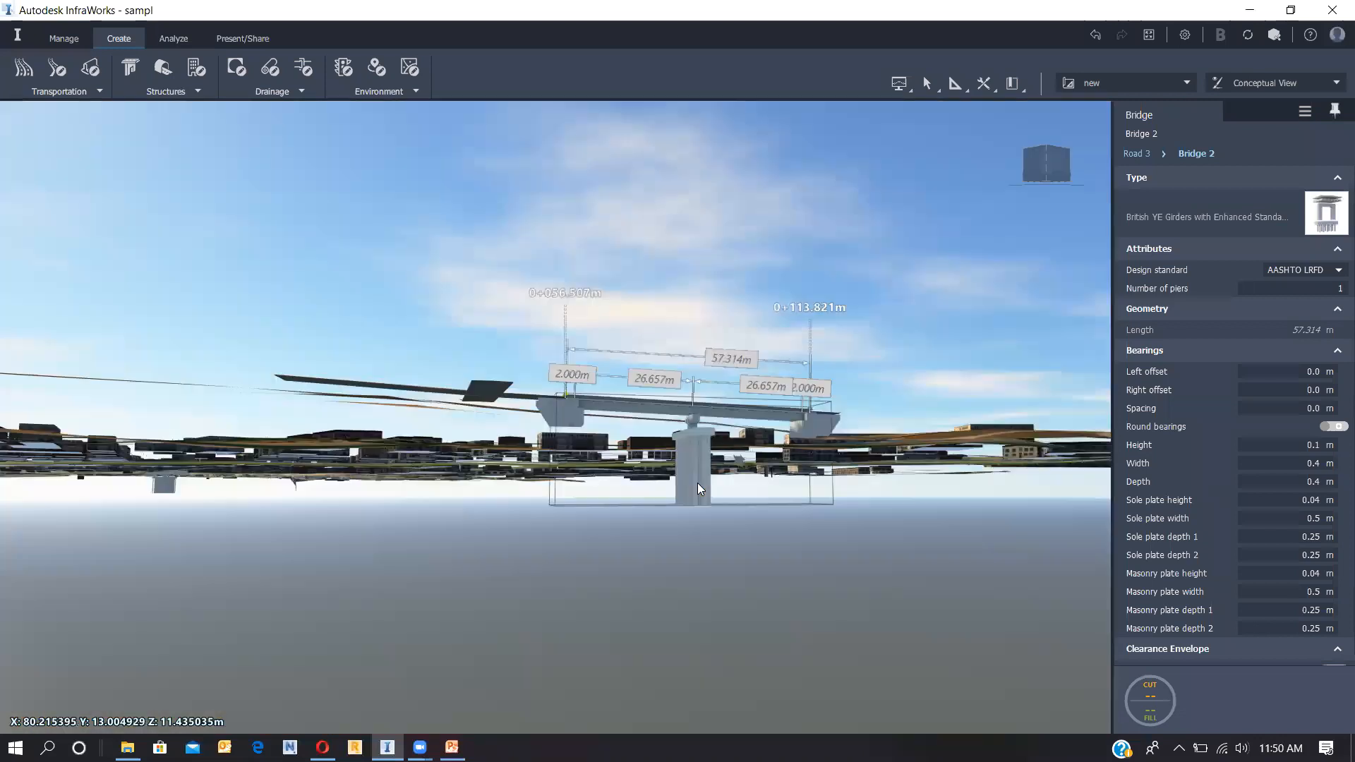
Step: Inspect the foundation attributes of the bridge's pier and reselect the whole bridge
click(692, 468)
drag(681, 564, 623, 645)
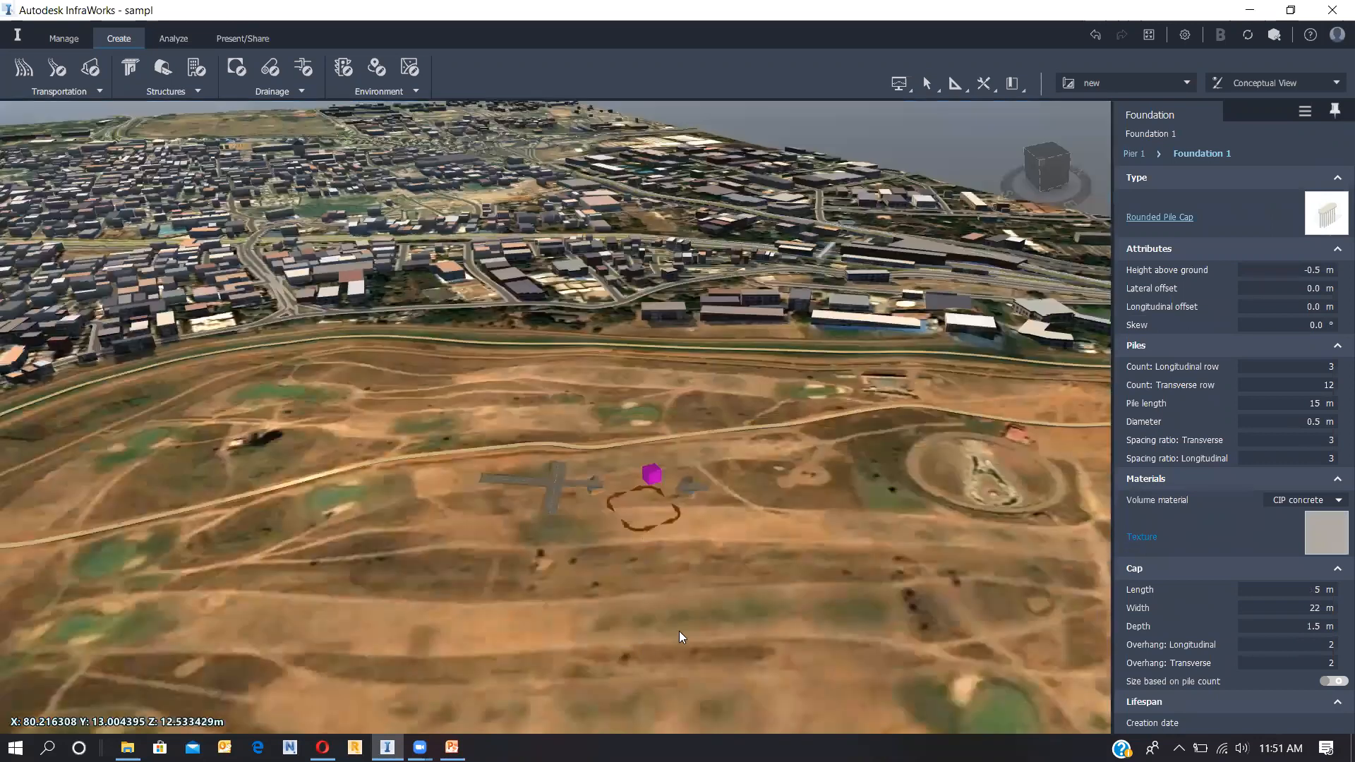
scroll(547, 511, up, 5)
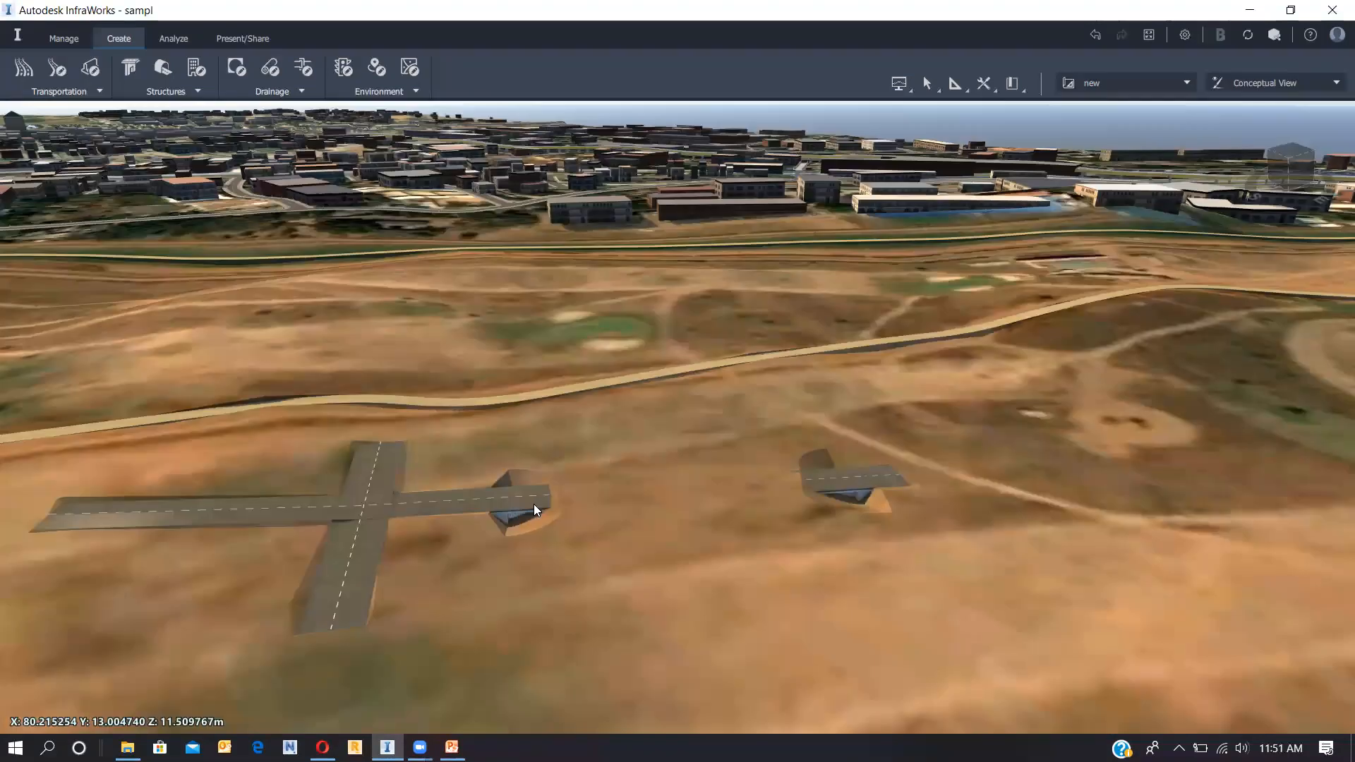
click(544, 532)
scroll(547, 536, down, 5)
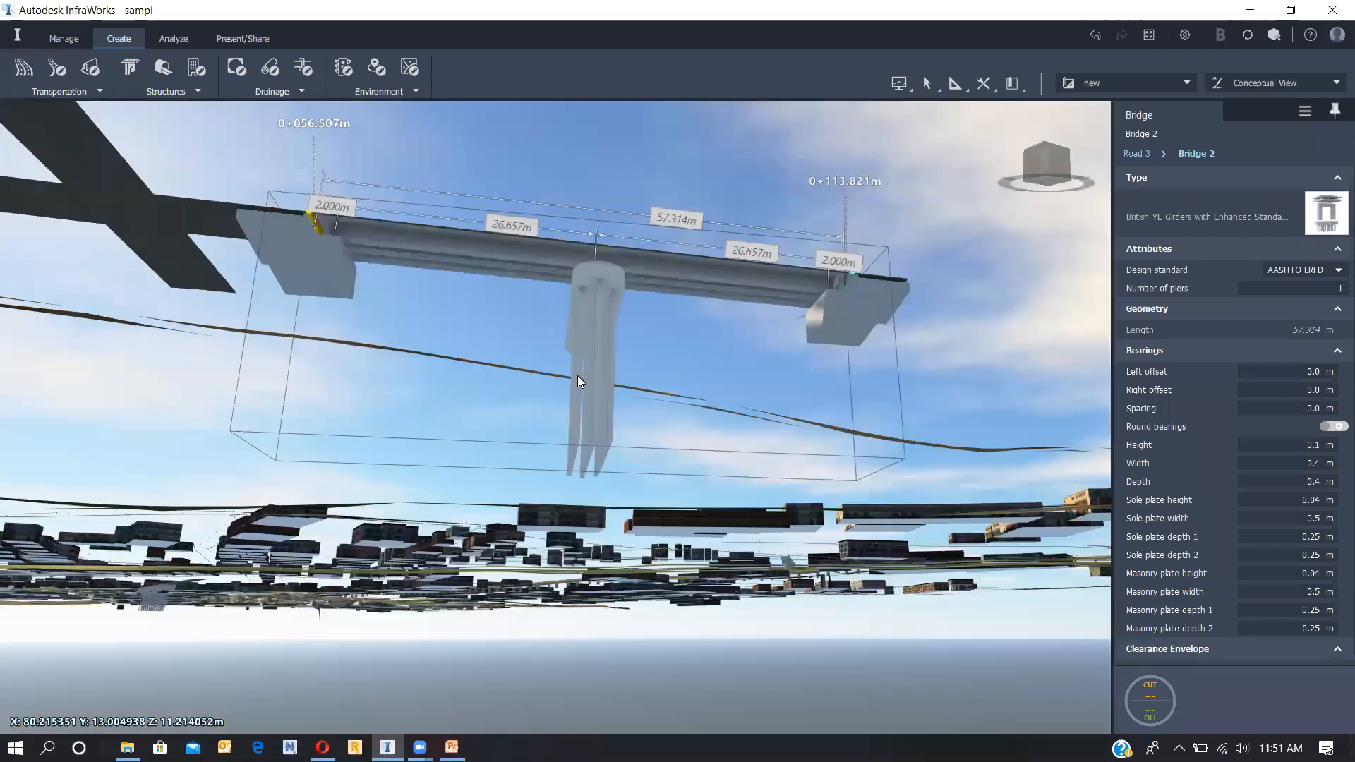
Step: Show the general properties of the bridge's pier foundation and clear the selection
right_click(586, 362)
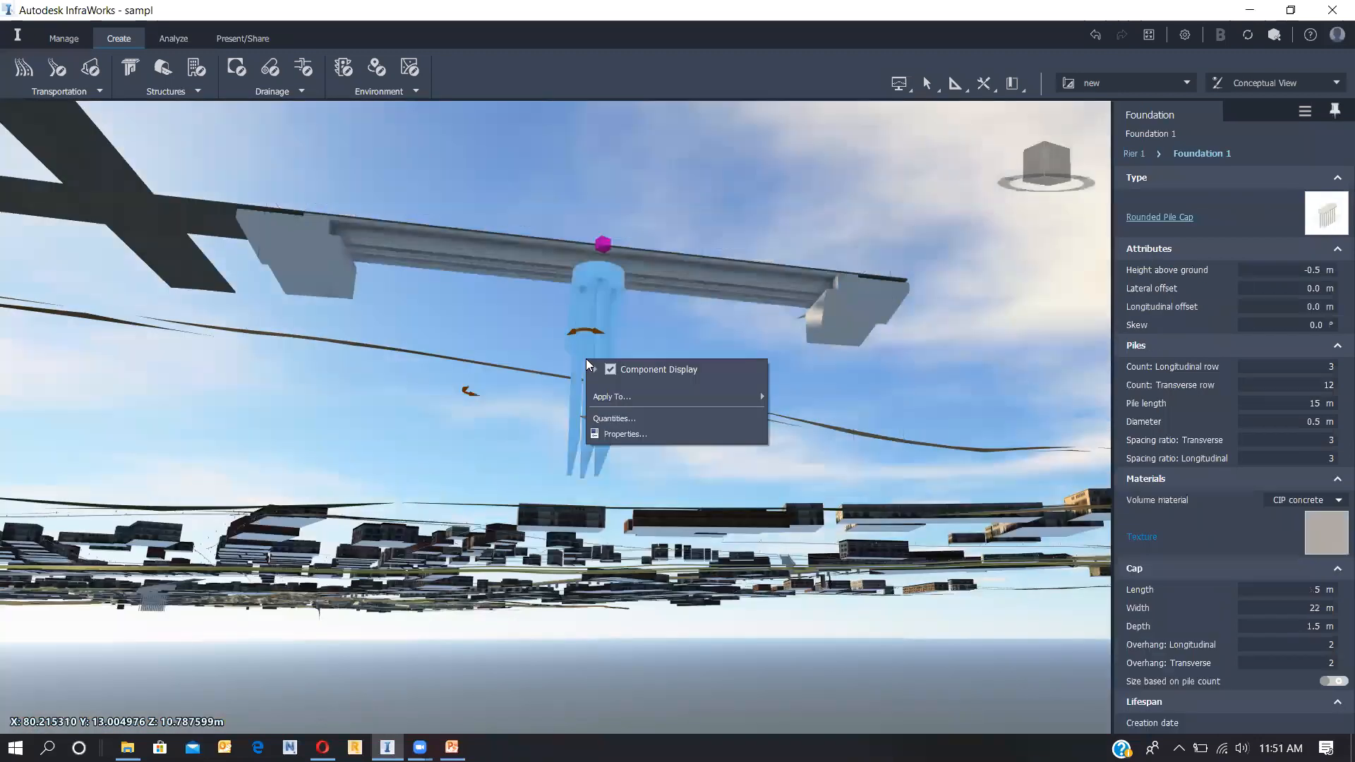
mouse_move(644, 395)
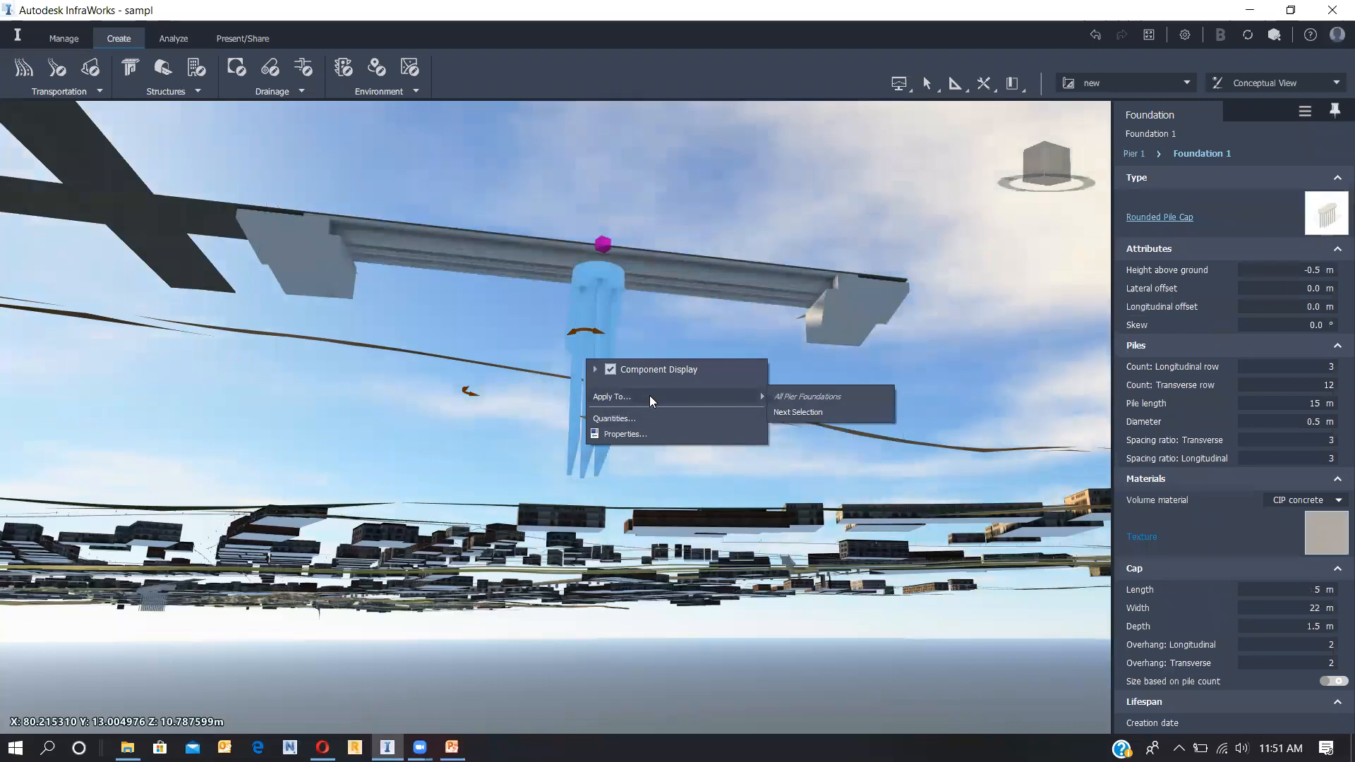
click(633, 433)
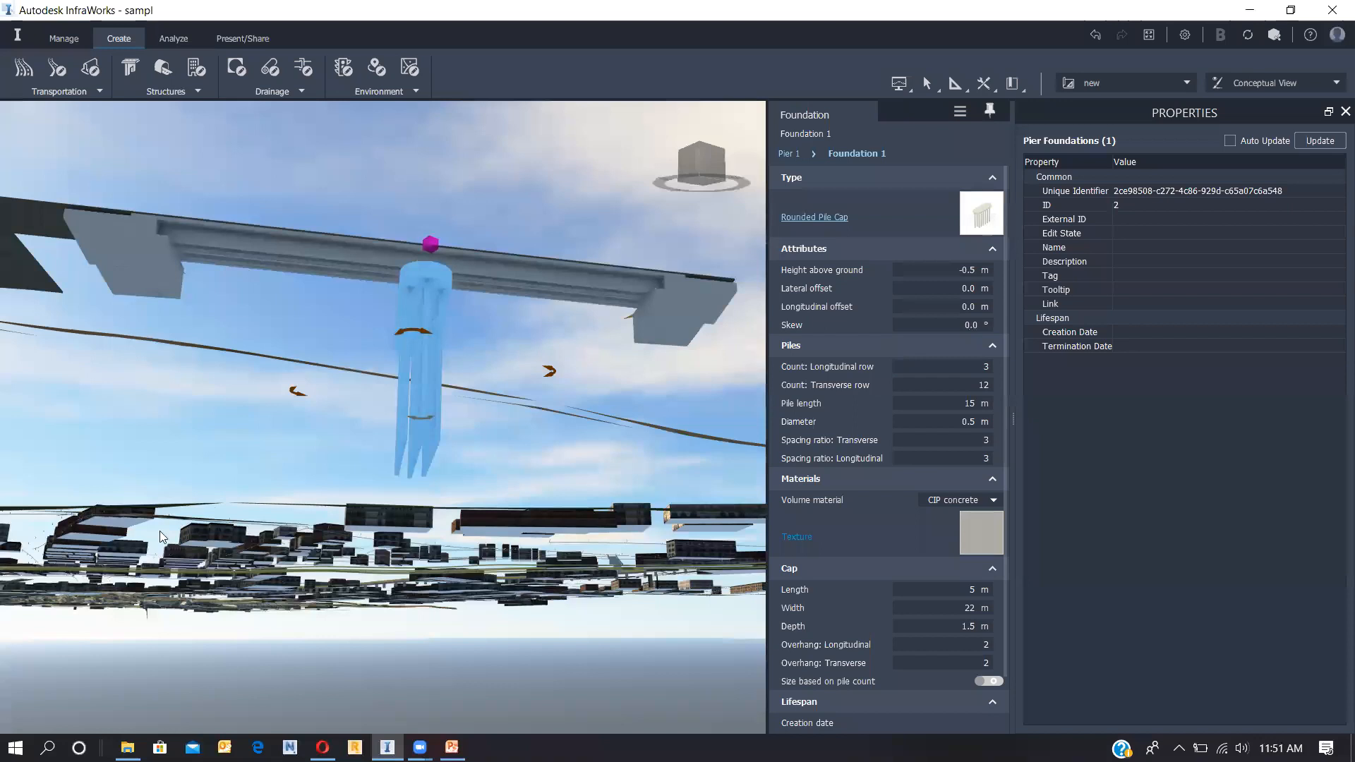
drag(531, 259, 479, 492)
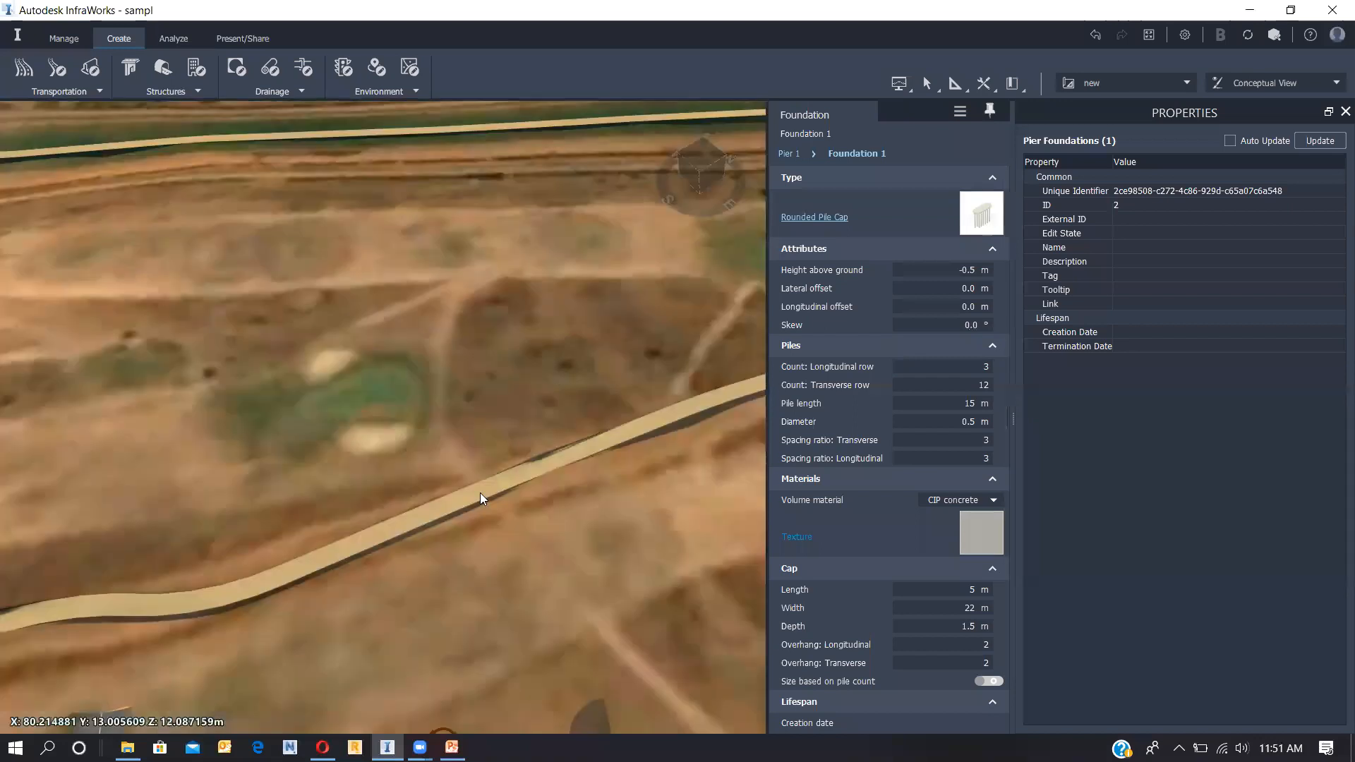
click(577, 551)
scroll(577, 550, down, 4)
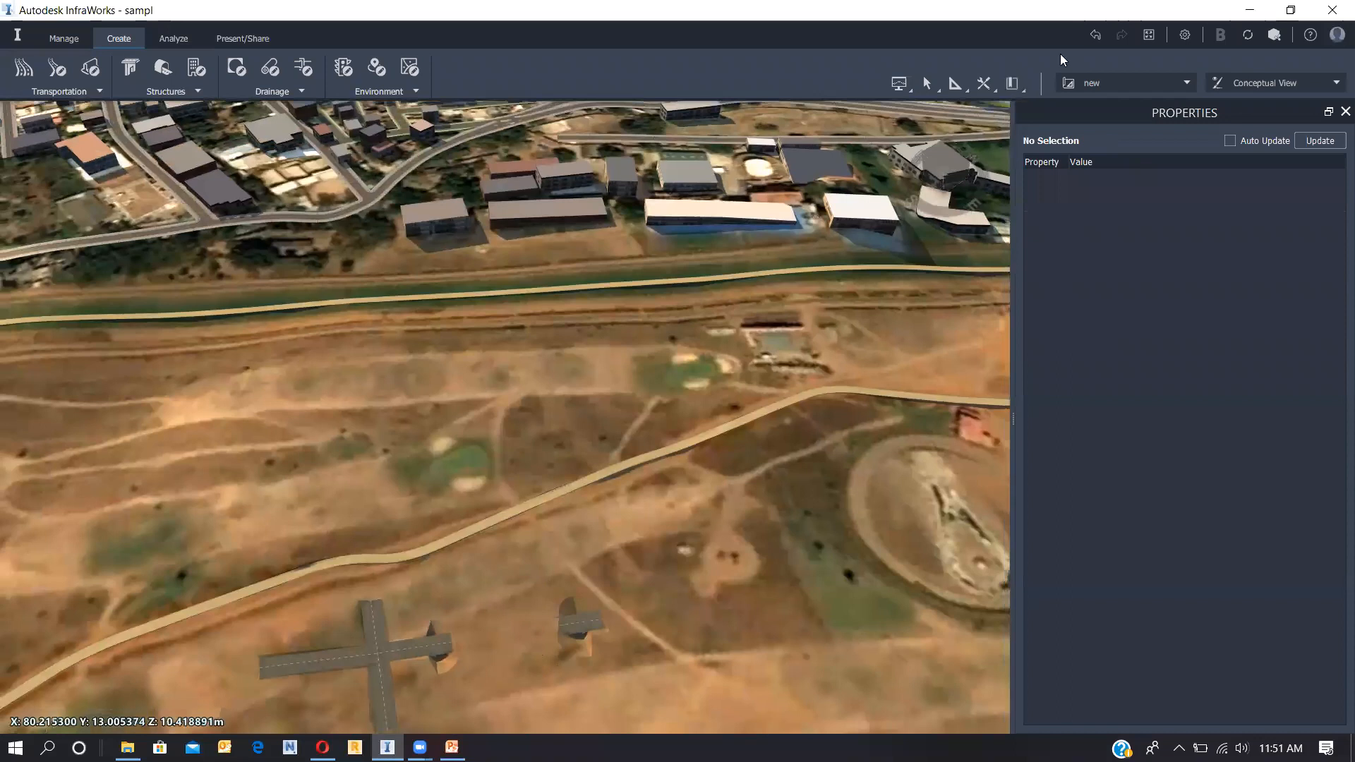
Step: Switch to the master proposal and examine the road junction with the stone building, palm trees and lake
click(1127, 83)
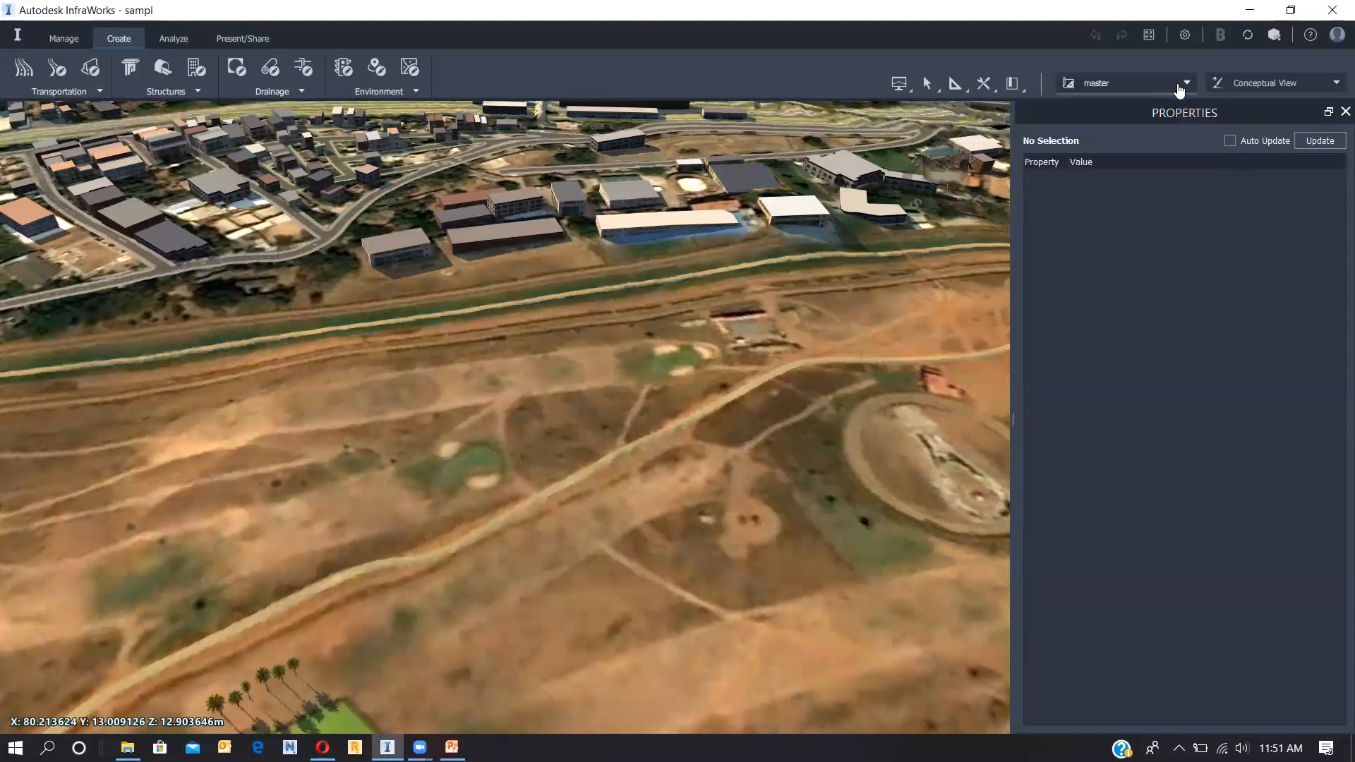
click(1151, 92)
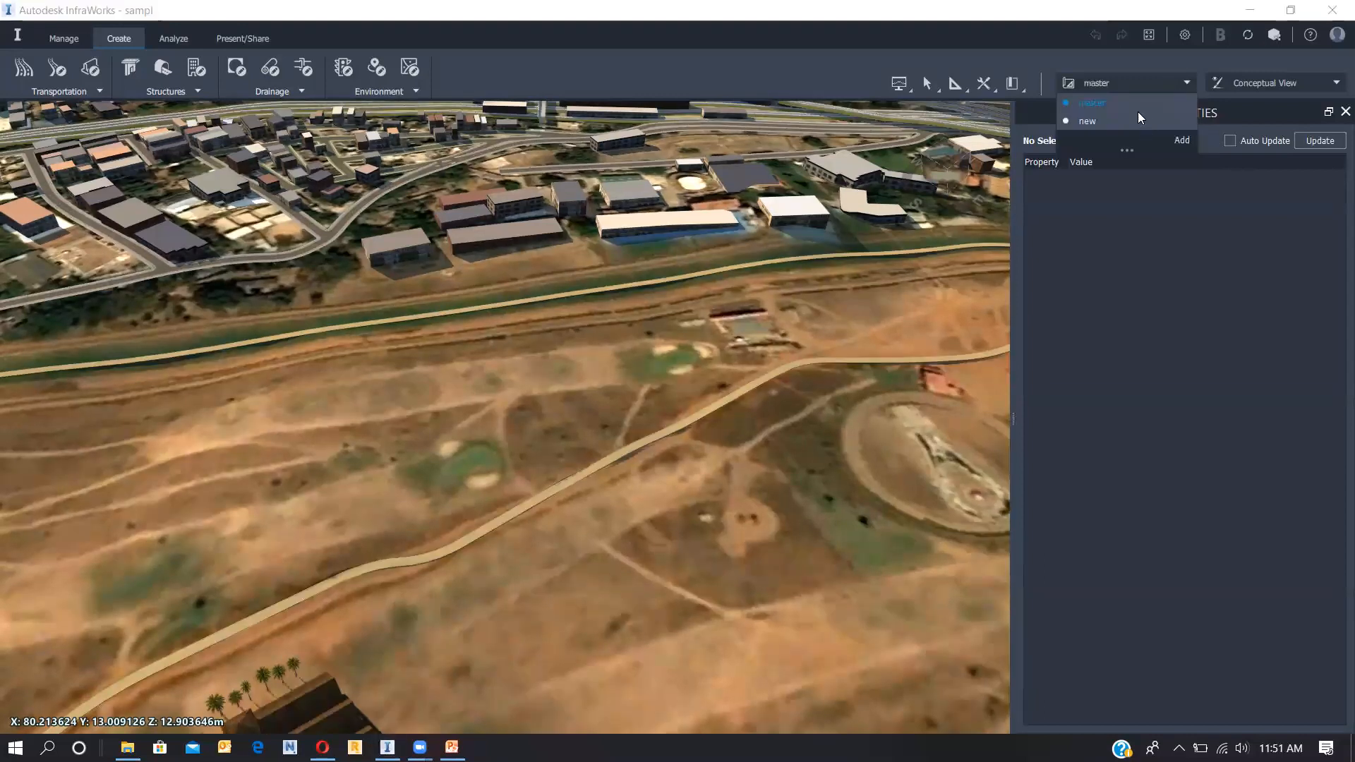
click(784, 381)
middle_drag(622, 579, 749, 418)
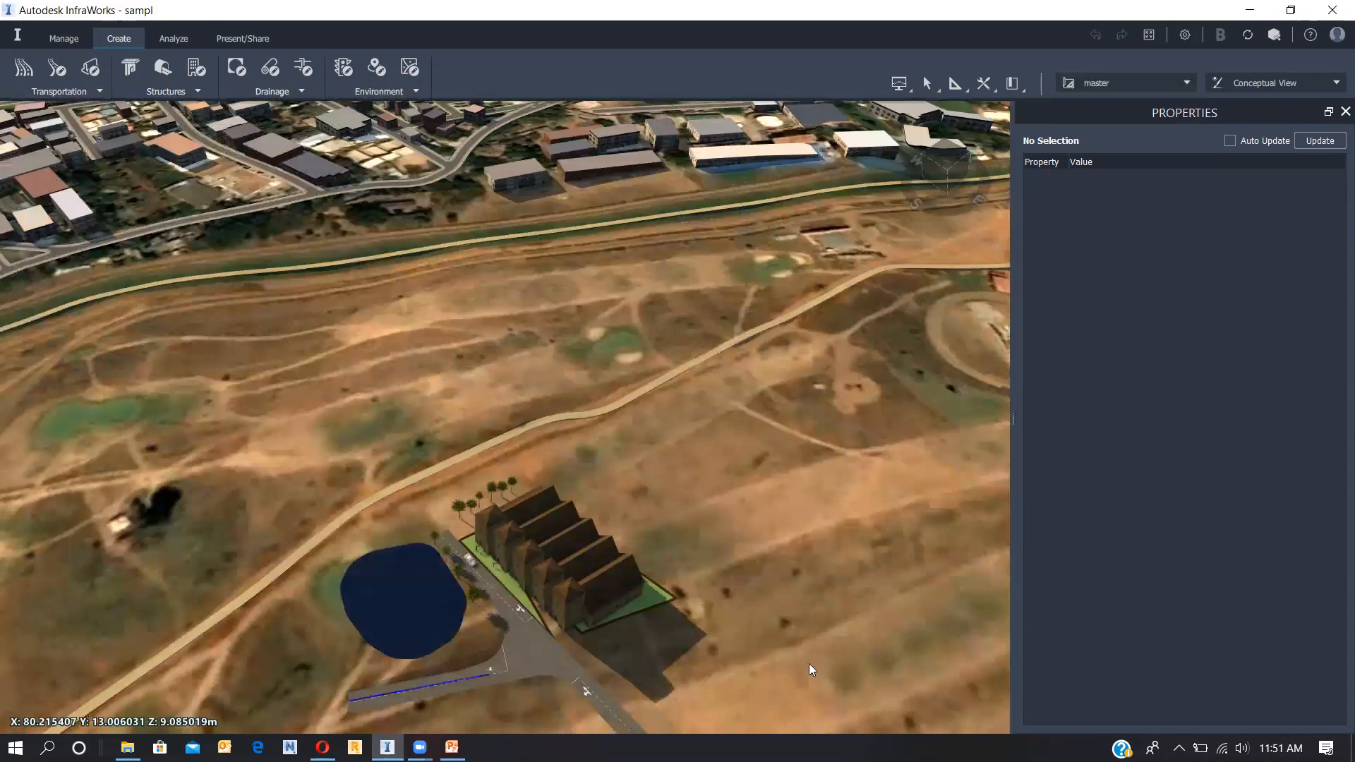
drag(632, 367, 630, 383)
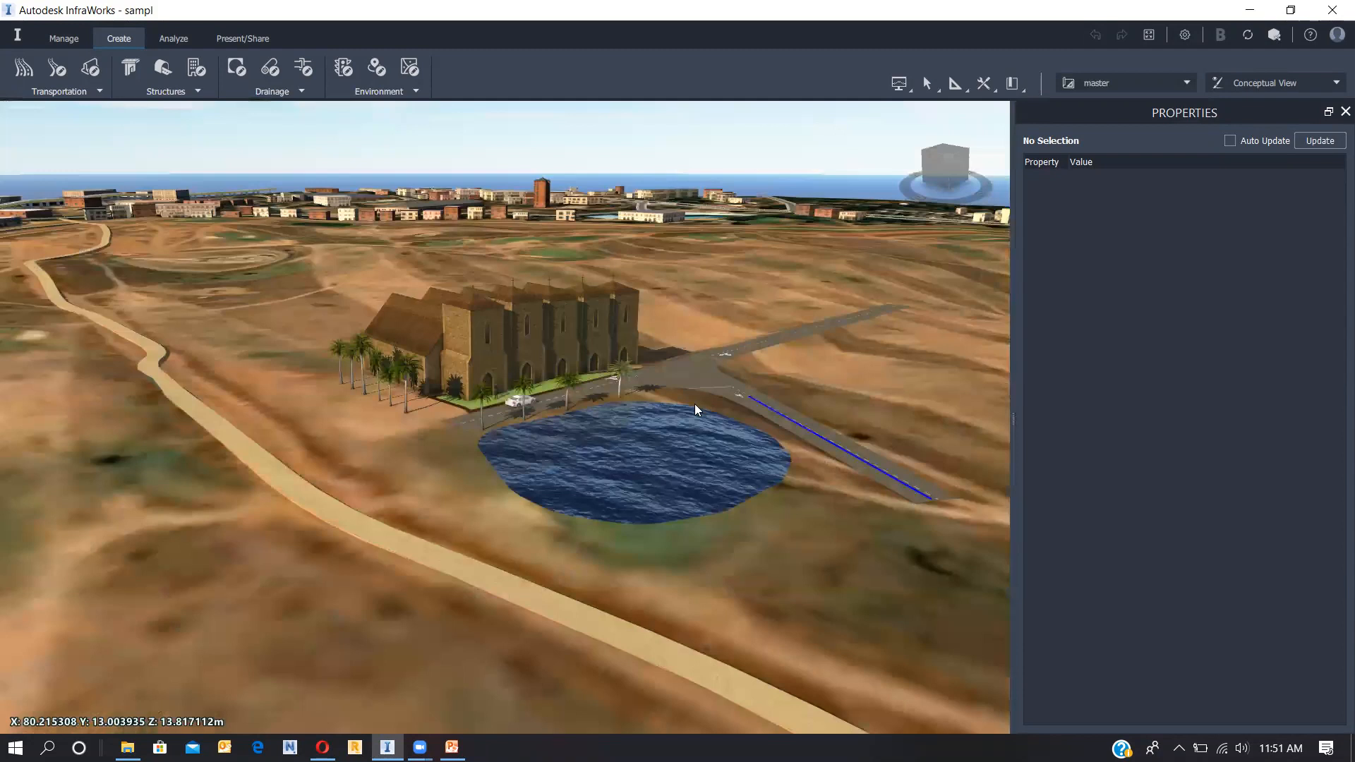
scroll(350, 436, up, 5)
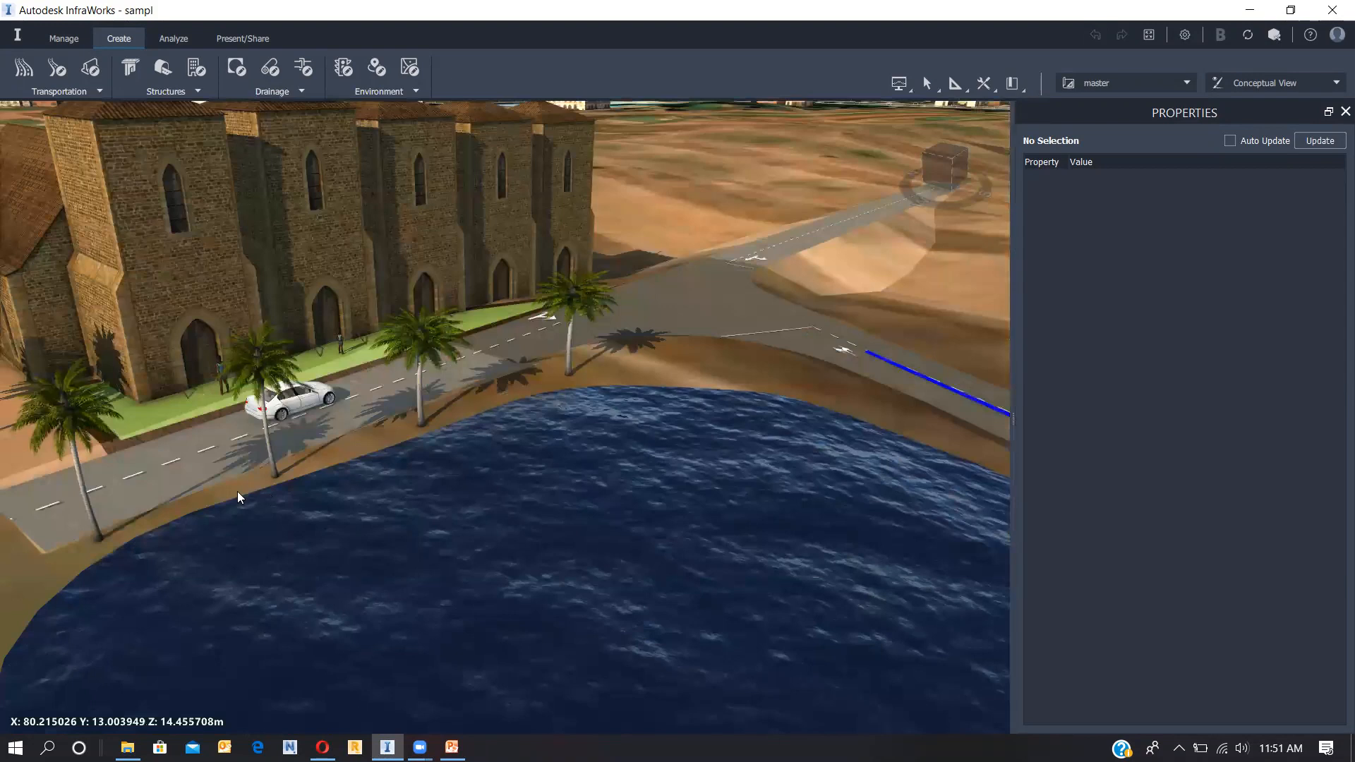
middle_drag(238, 497, 245, 135)
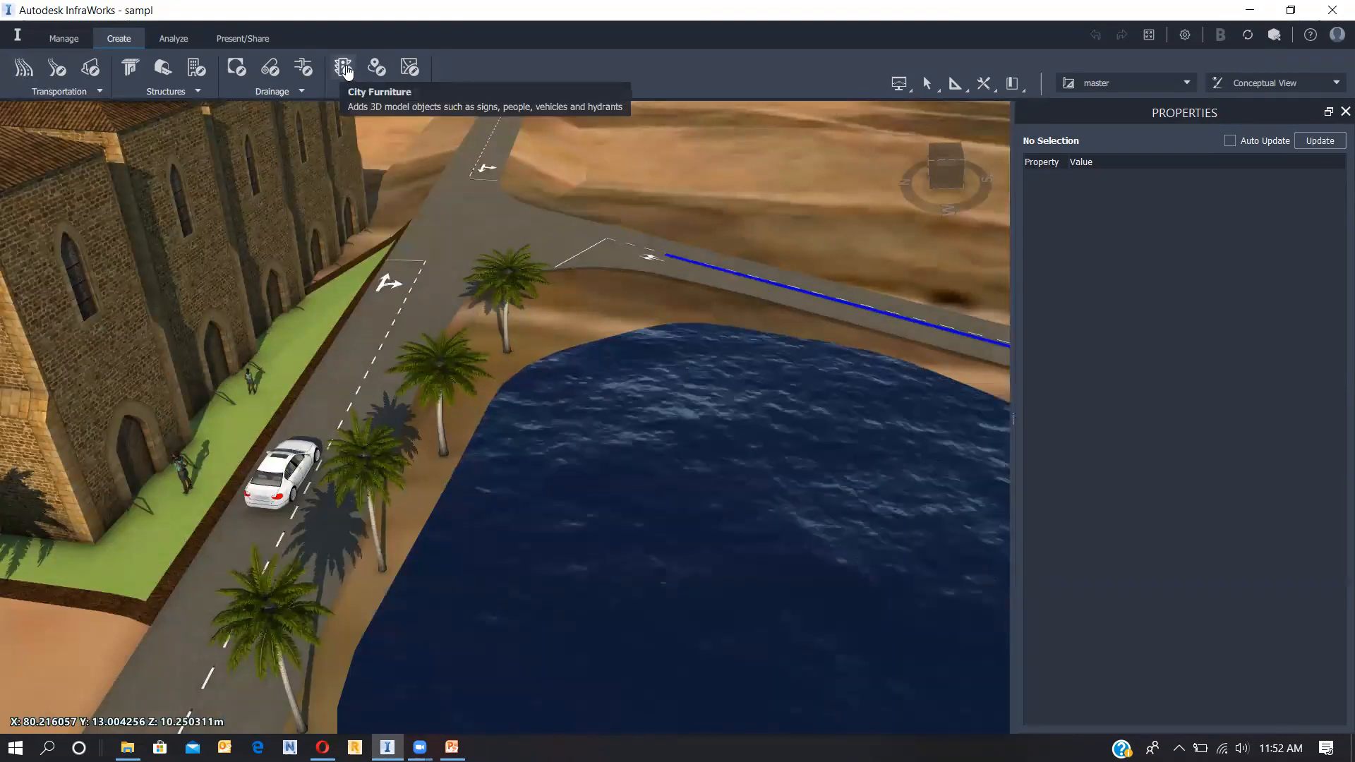
Step: Start adding city furniture and search the draw styles for "men" and "wom" to review the available people models
click(346, 69)
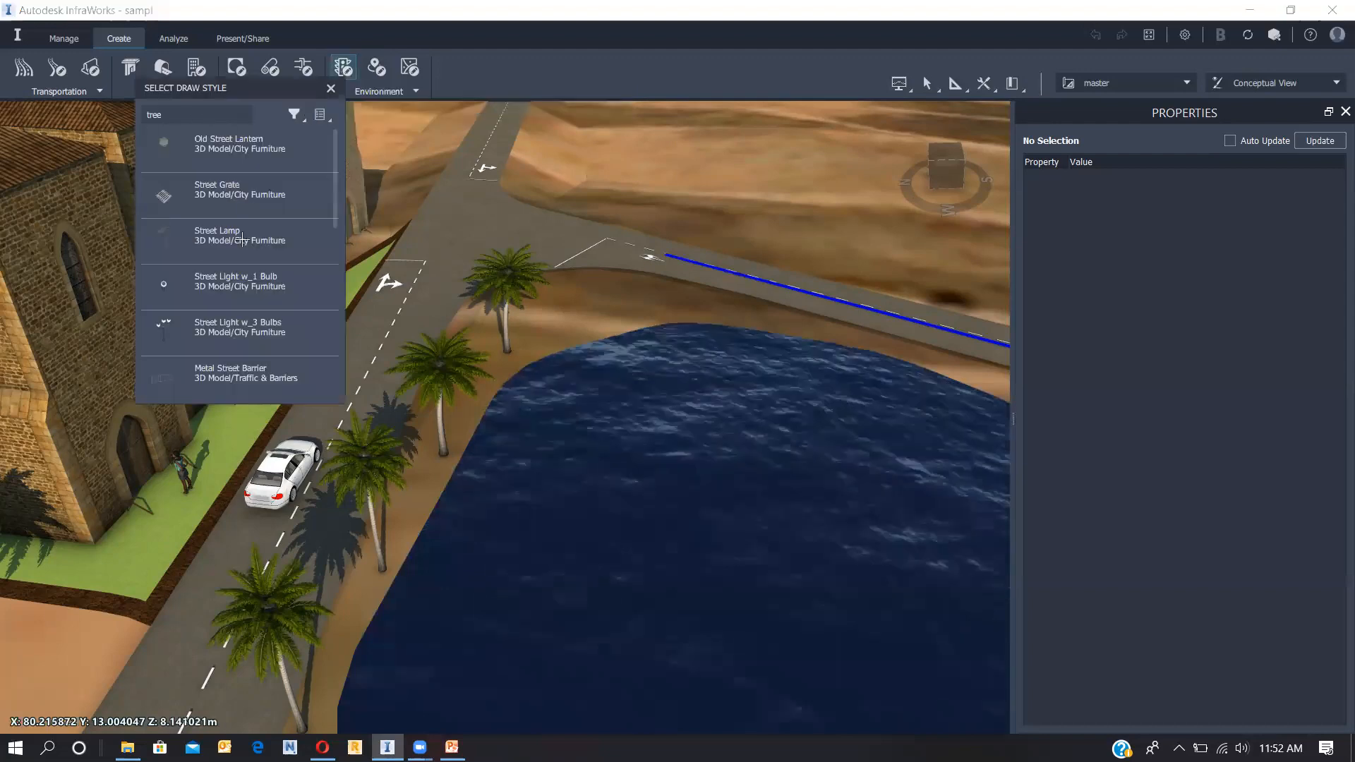
scroll(266, 289, down, 5)
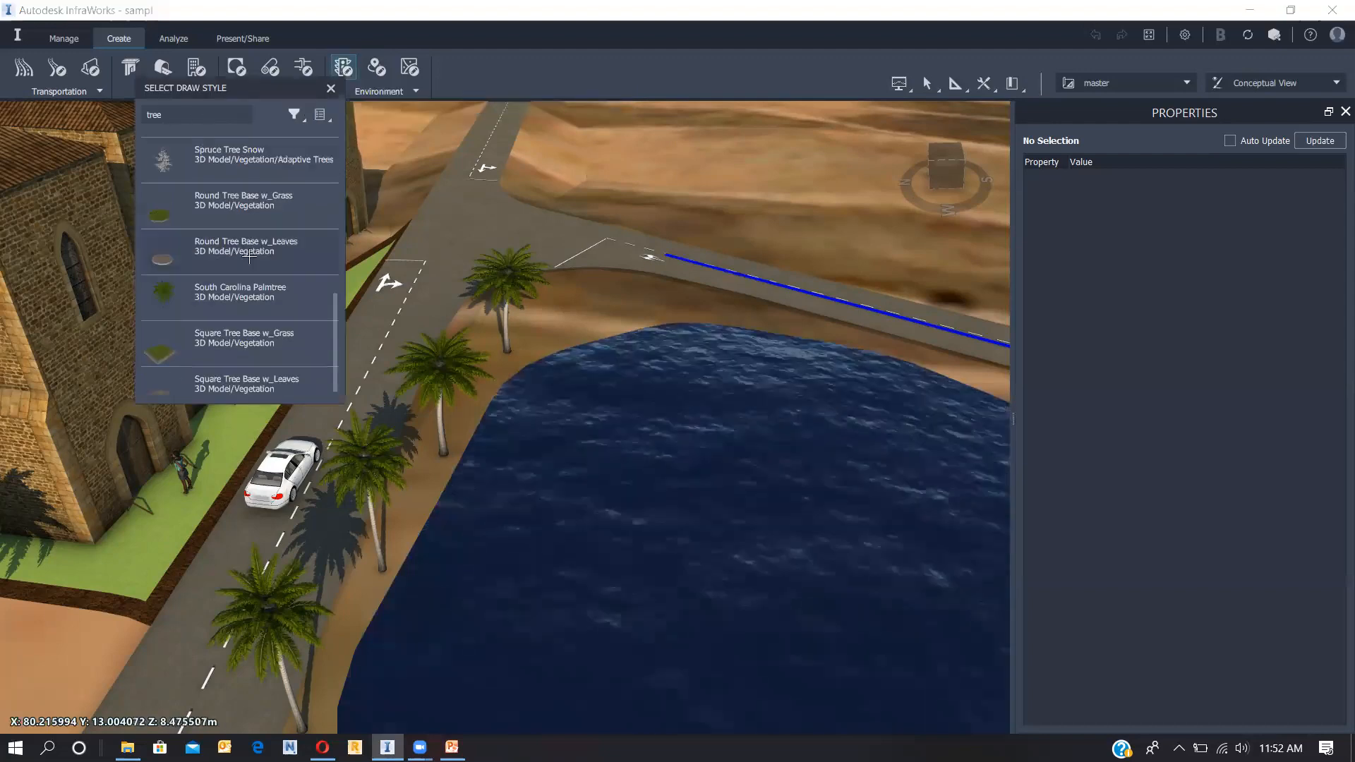
scroll(250, 256, up, 5)
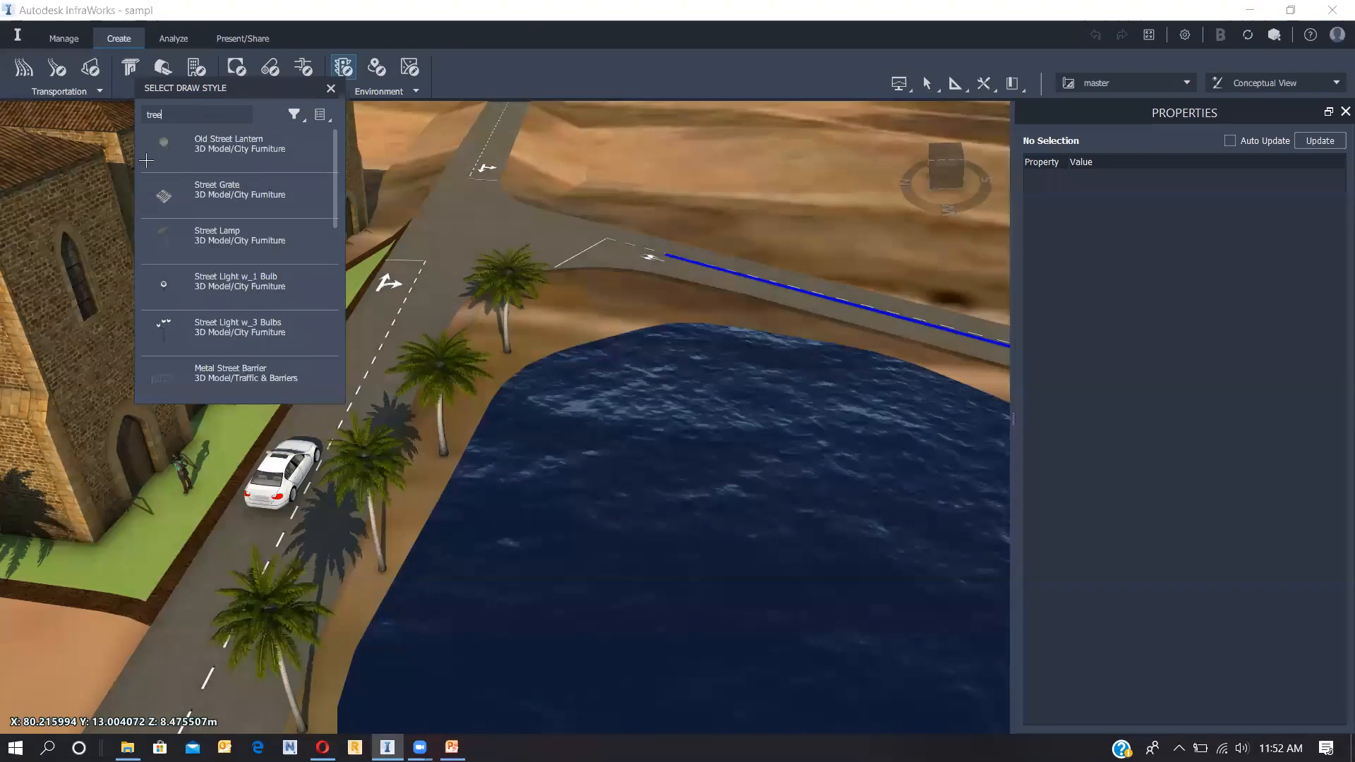
key(BackSpace)
key(BackSpace)
key(BackSpace)
key(BackSpace)
text(men)
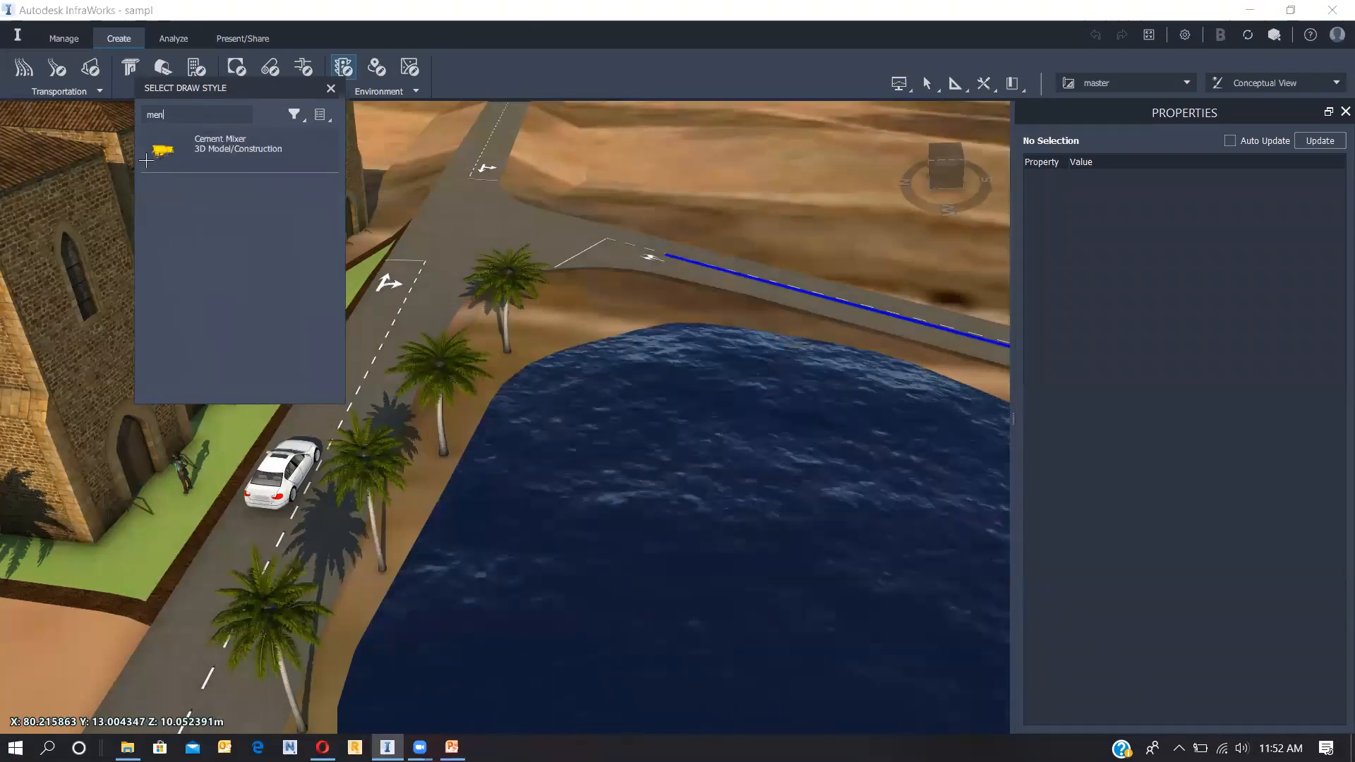
key(BackSpace)
key(BackSpace)
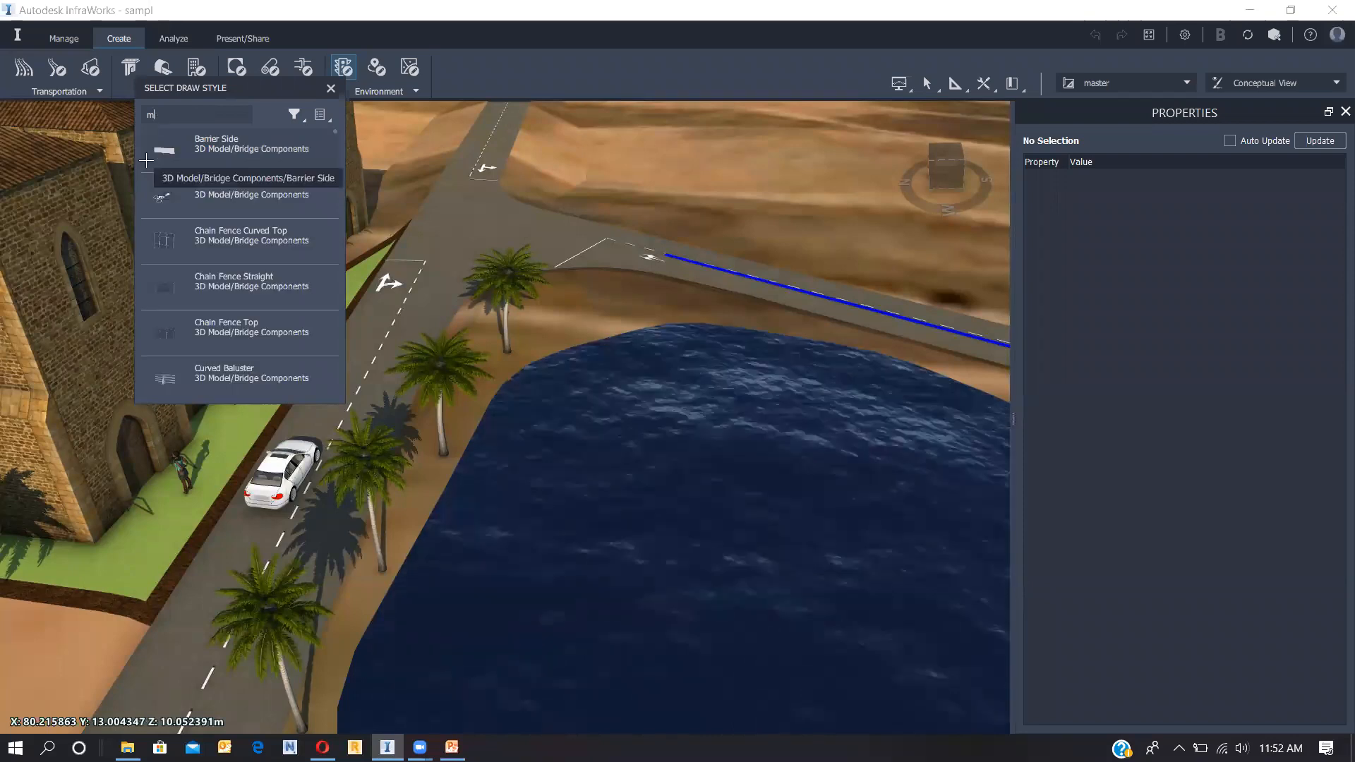
key(BackSpace)
text(wome)
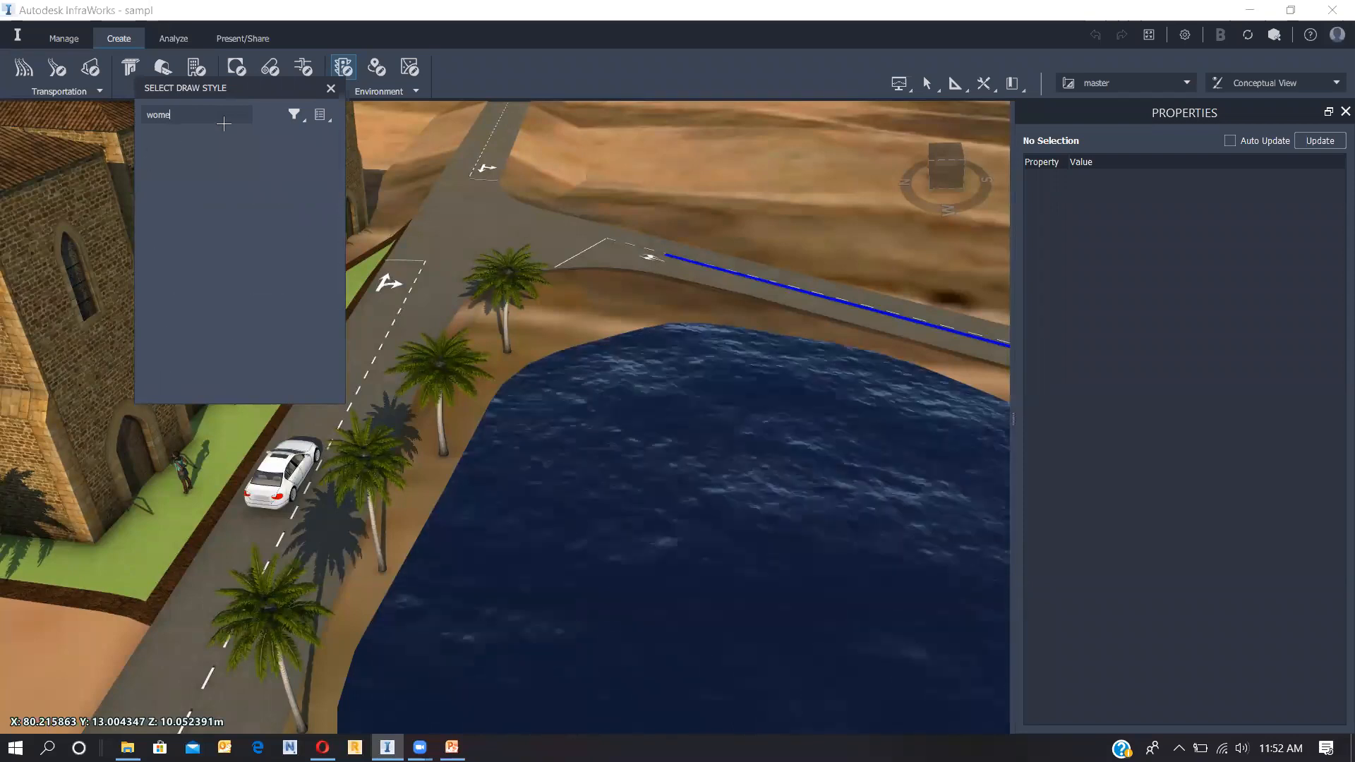
key(BackSpace)
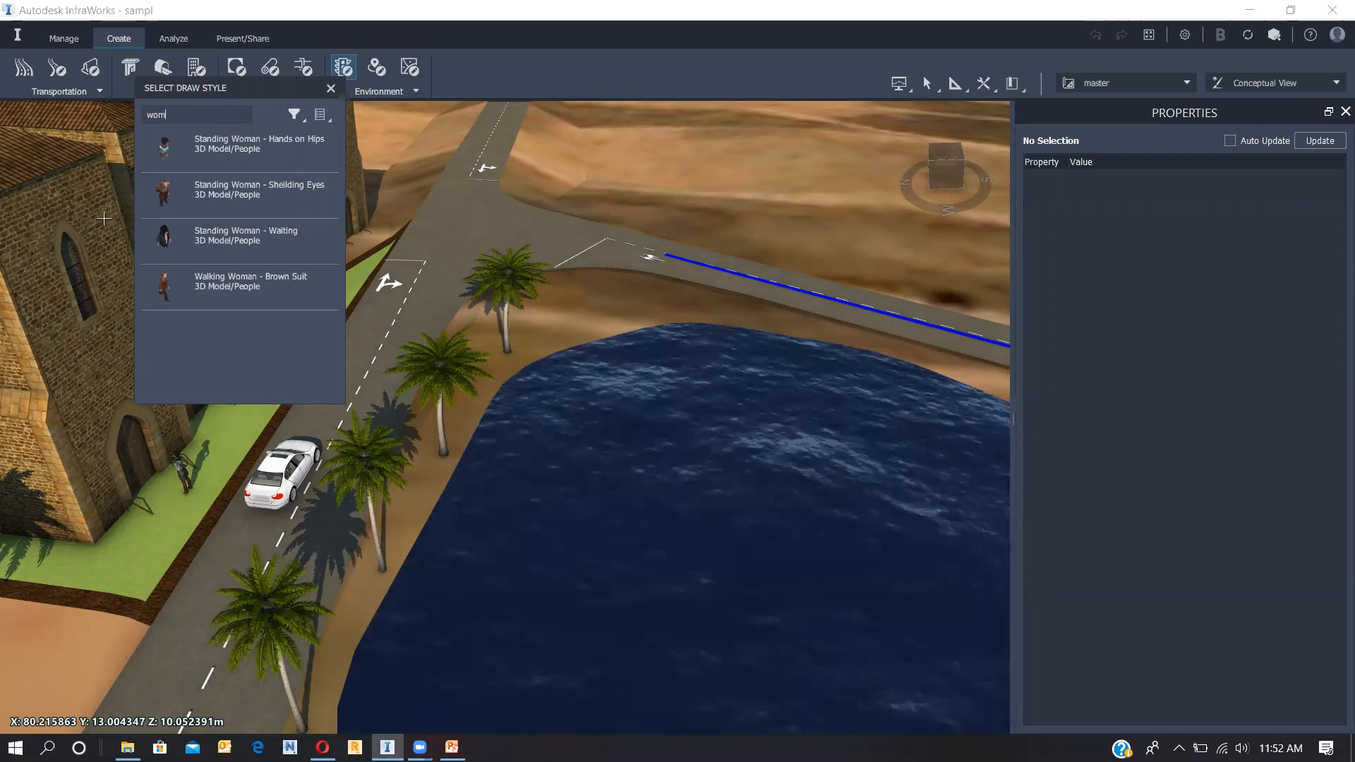
Step: Search the city furniture styles for "tree" and choose Street Light w_3 Bulbs
double_click(155, 115)
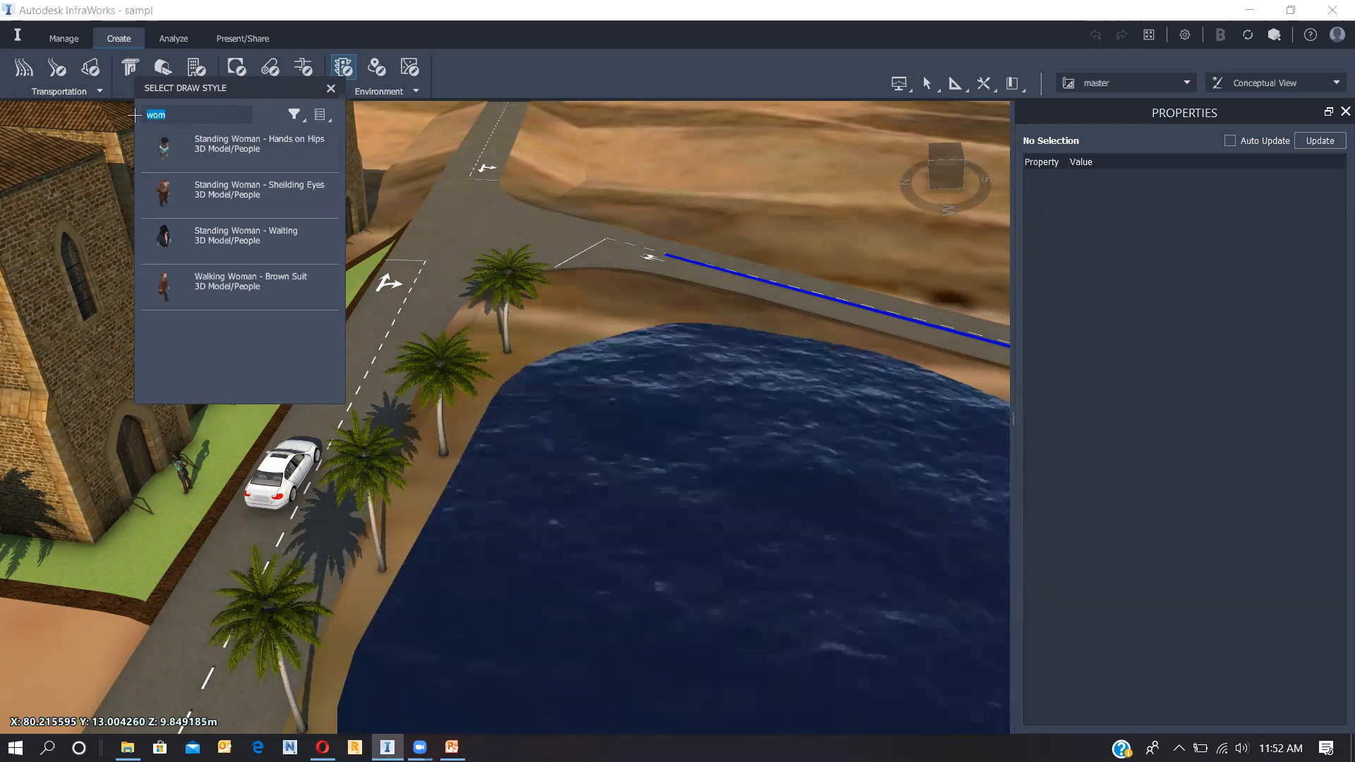
text(tree)
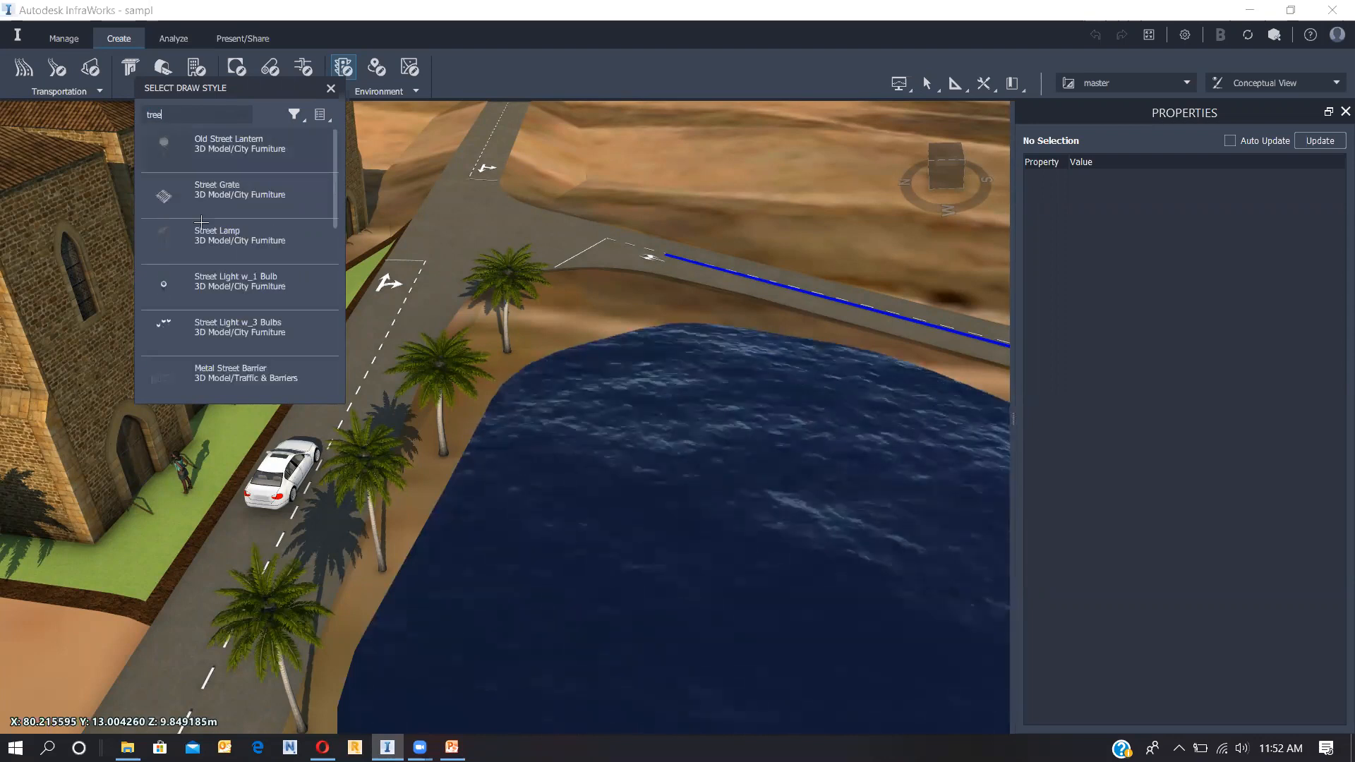
scroll(227, 241, down, 5)
scroll(231, 351, down, 1)
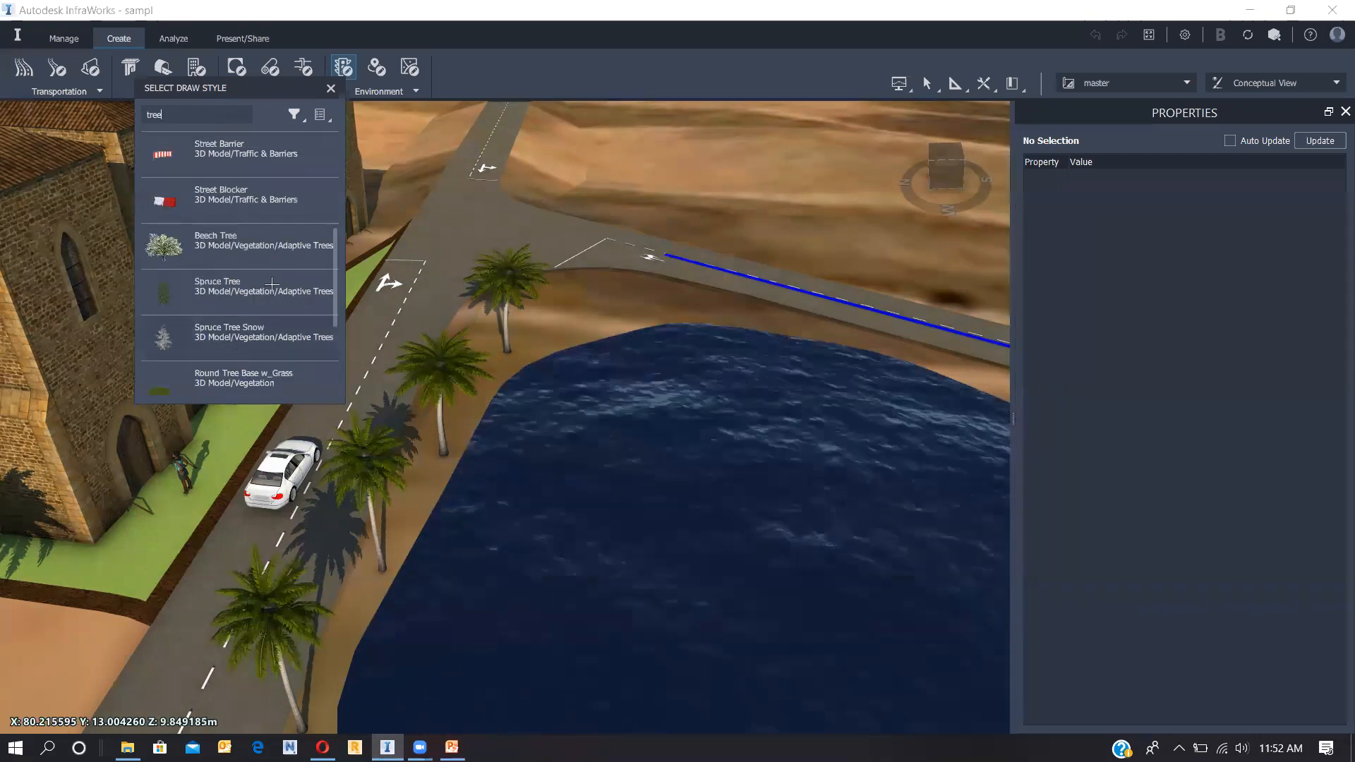
scroll(226, 224, up, 5)
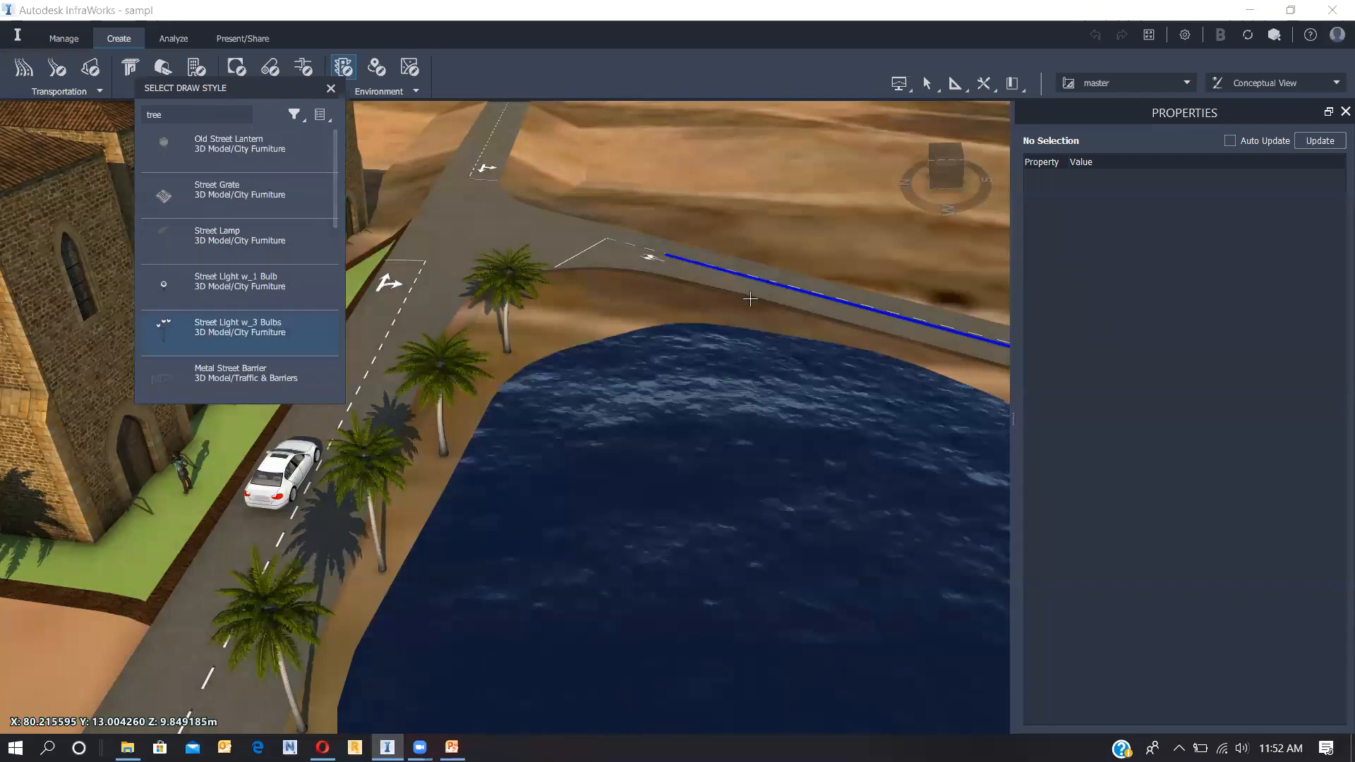
Step: Place a row of three-bulb street lights about 43 m long along the road edge beside the stone building and adjust their height
middle_drag(541, 263, 563, 321)
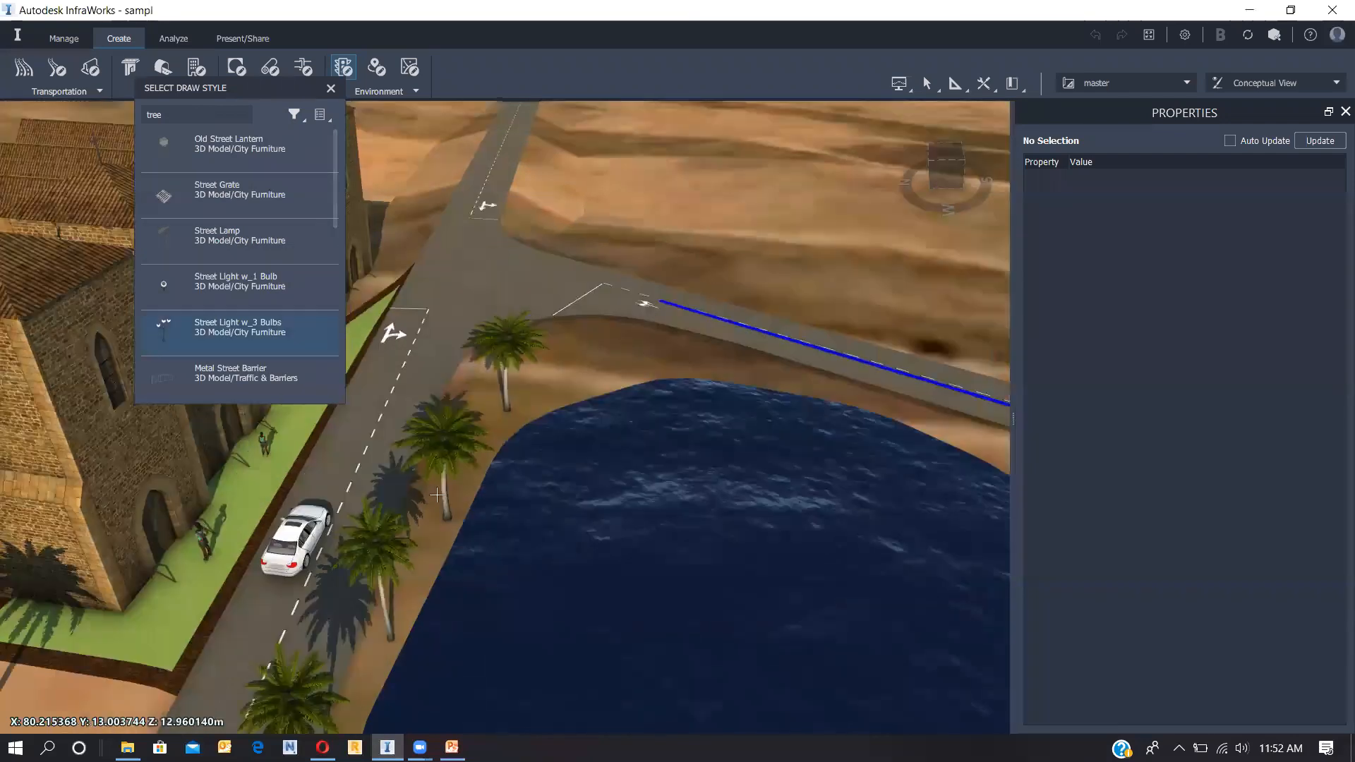
scroll(321, 654, down, 3)
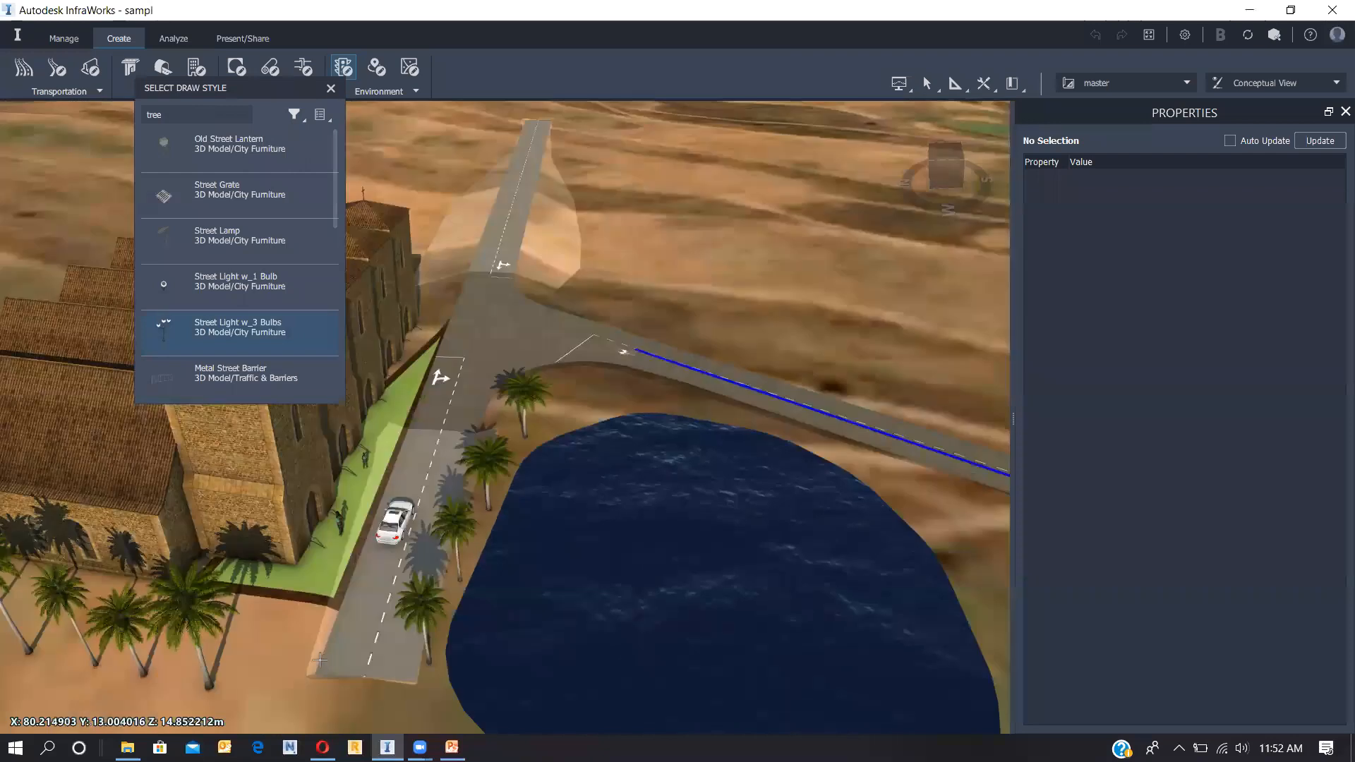
click(321, 663)
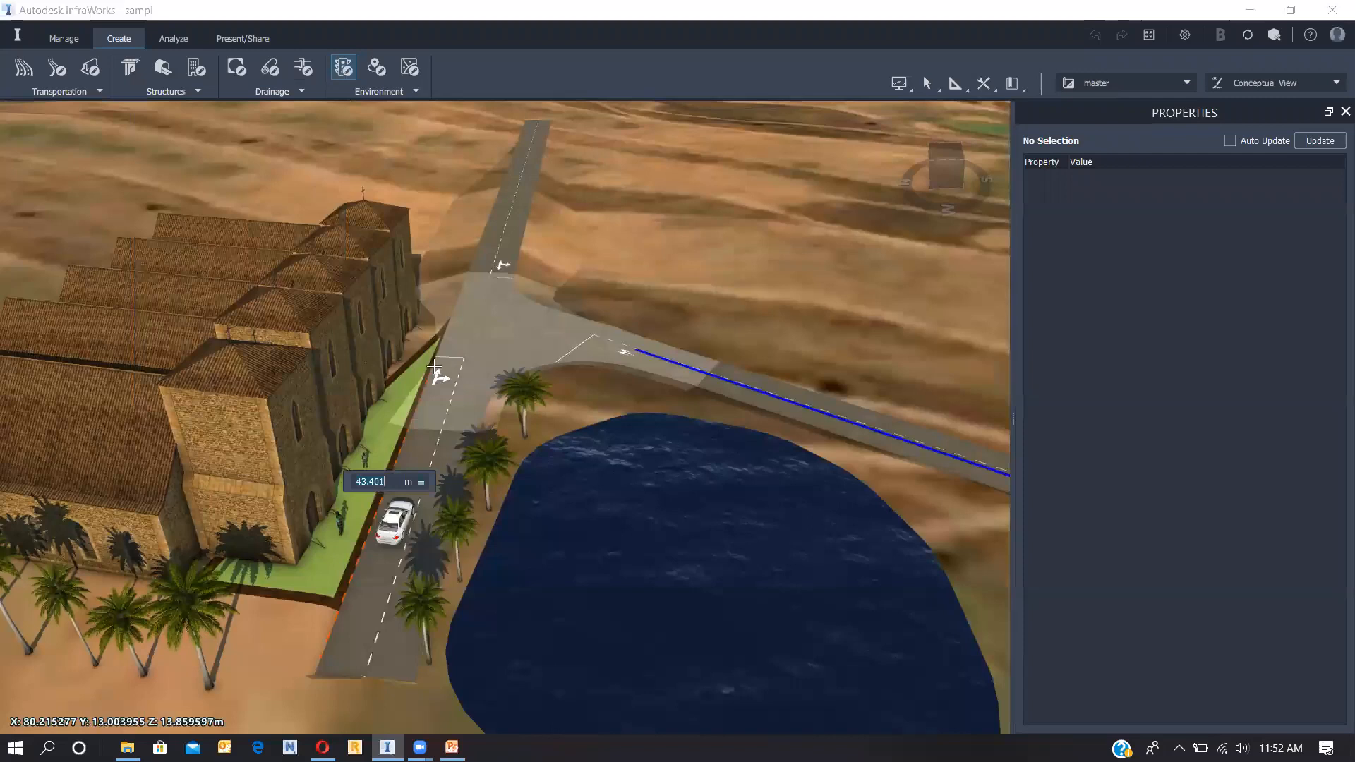
double_click(434, 370)
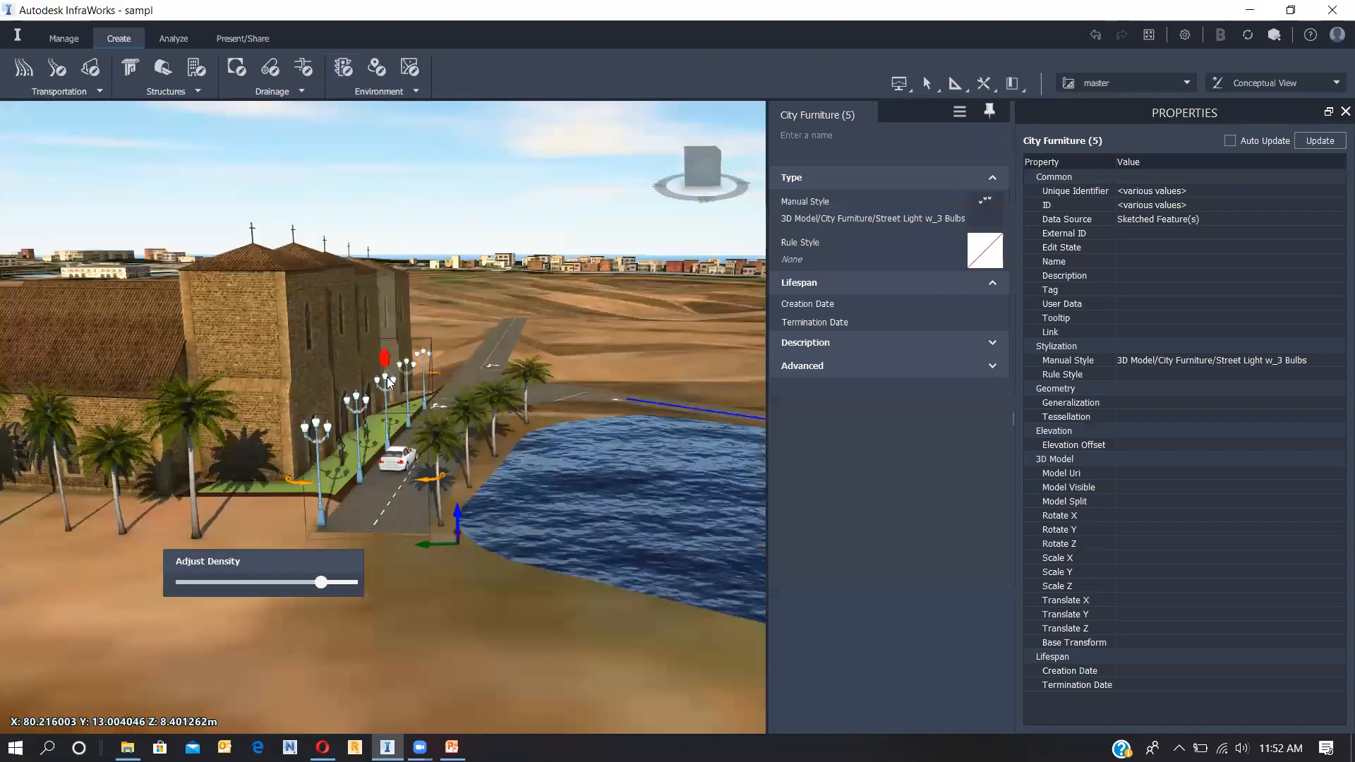
drag(390, 401, 386, 441)
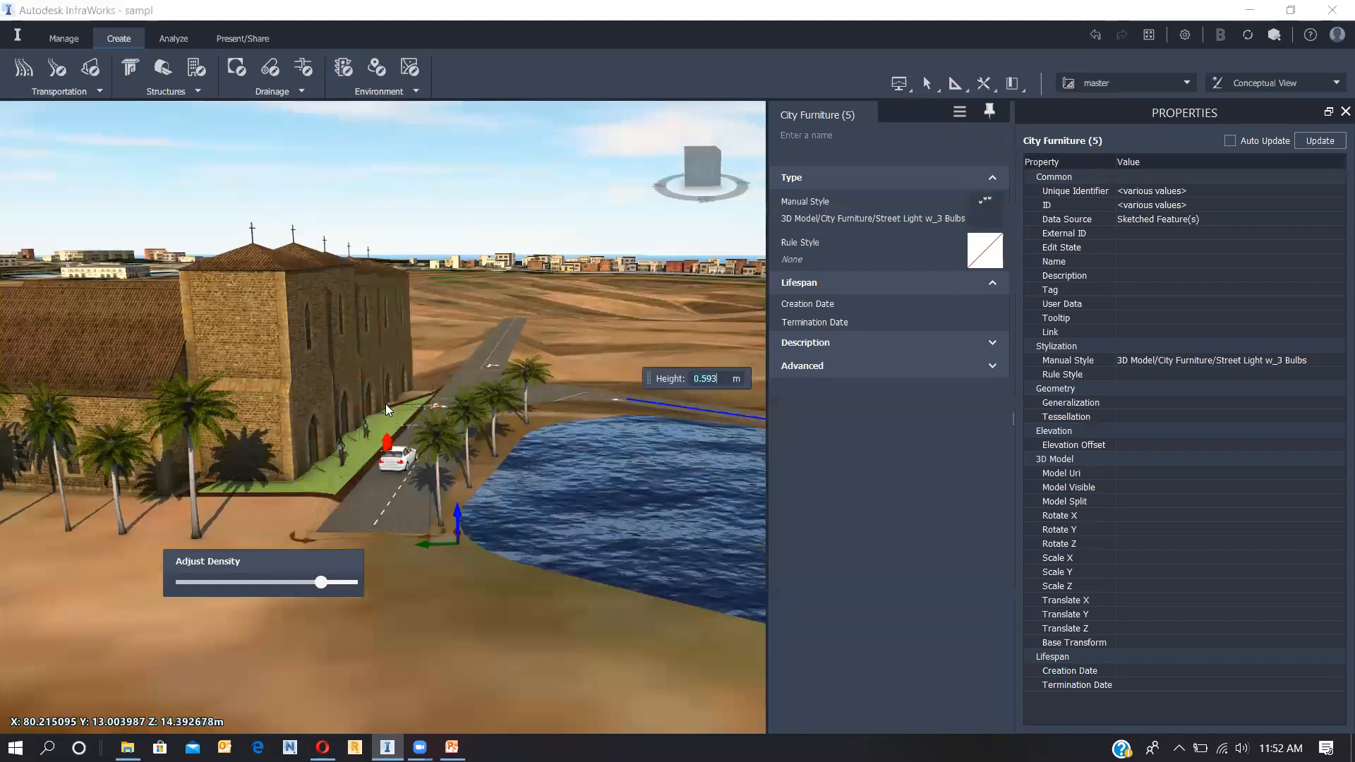
drag(389, 394, 391, 410)
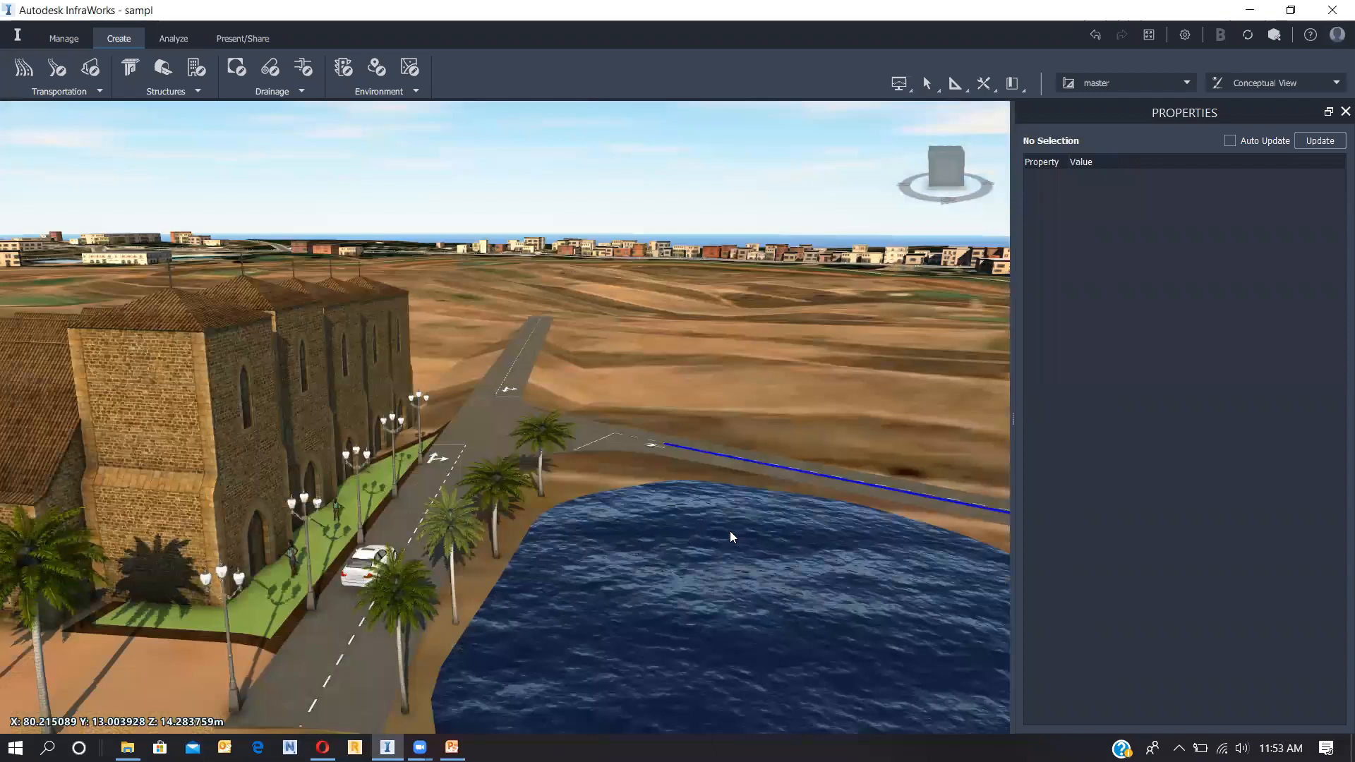
Step: Draw a coverage area of about 2499 m² on the open ground between the two roads across the junction from the stone building
right_drag(626, 381, 446, 415)
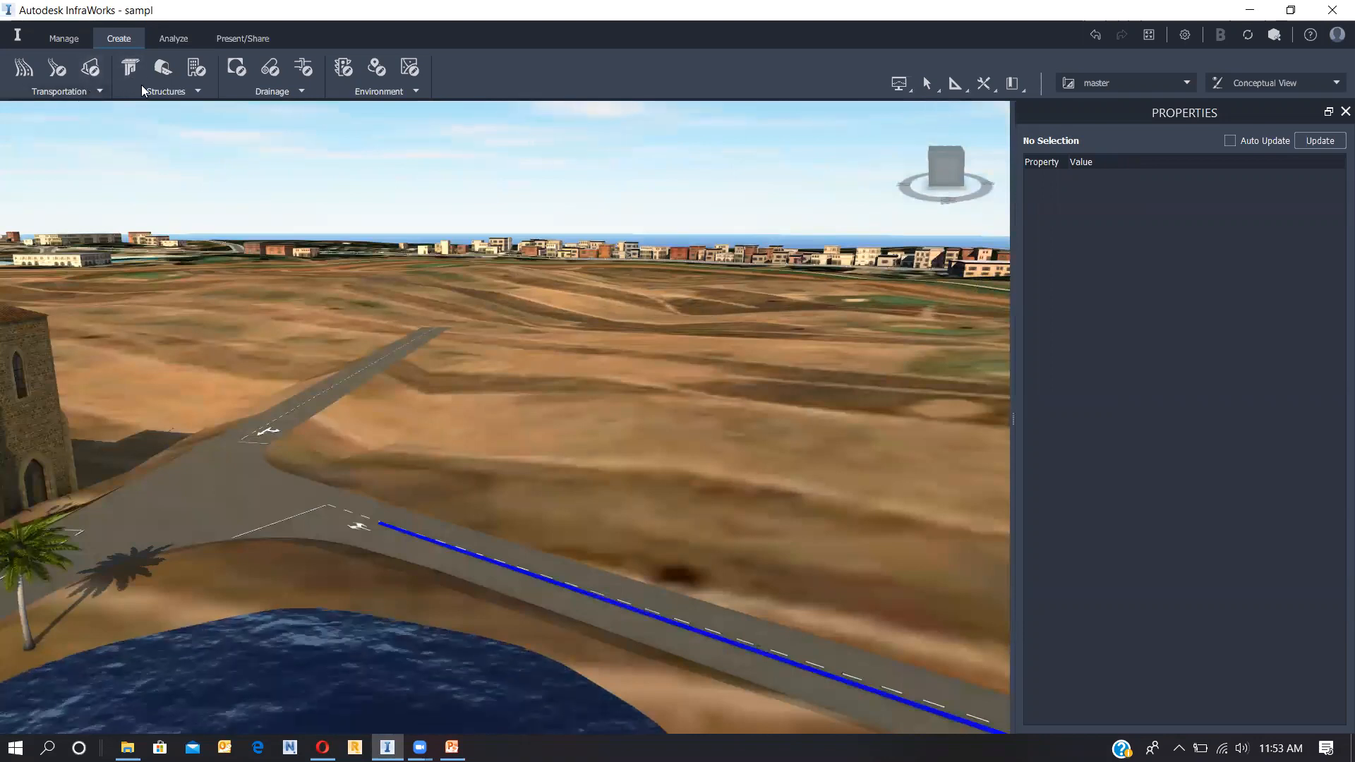
click(393, 99)
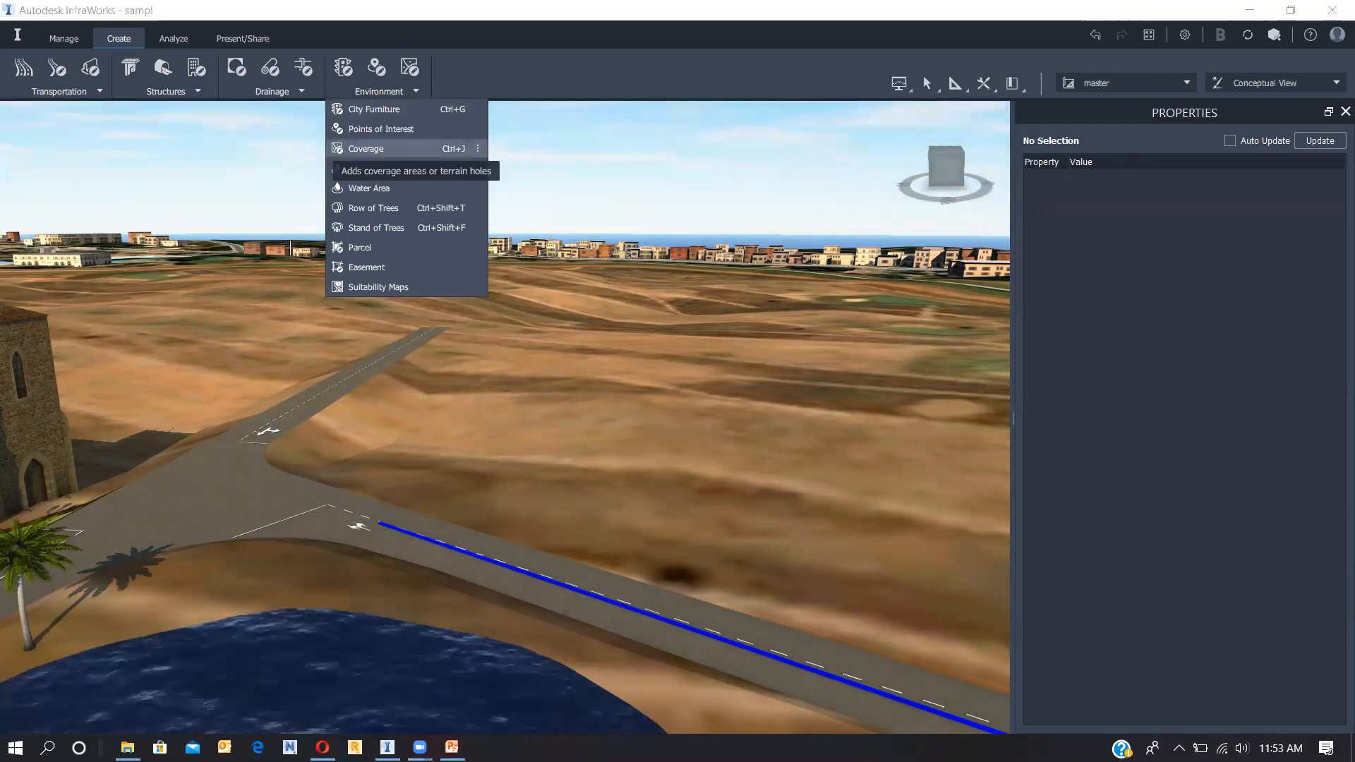
click(379, 440)
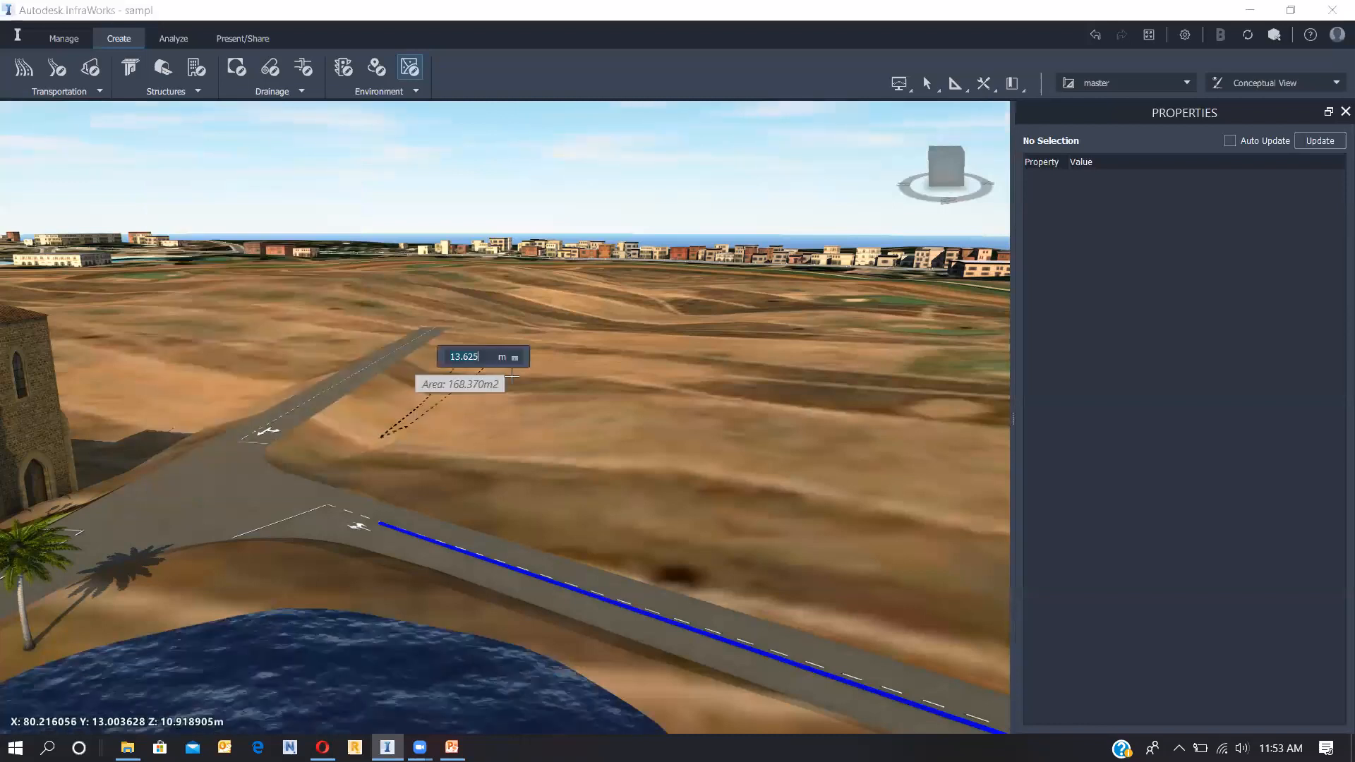
click(464, 356)
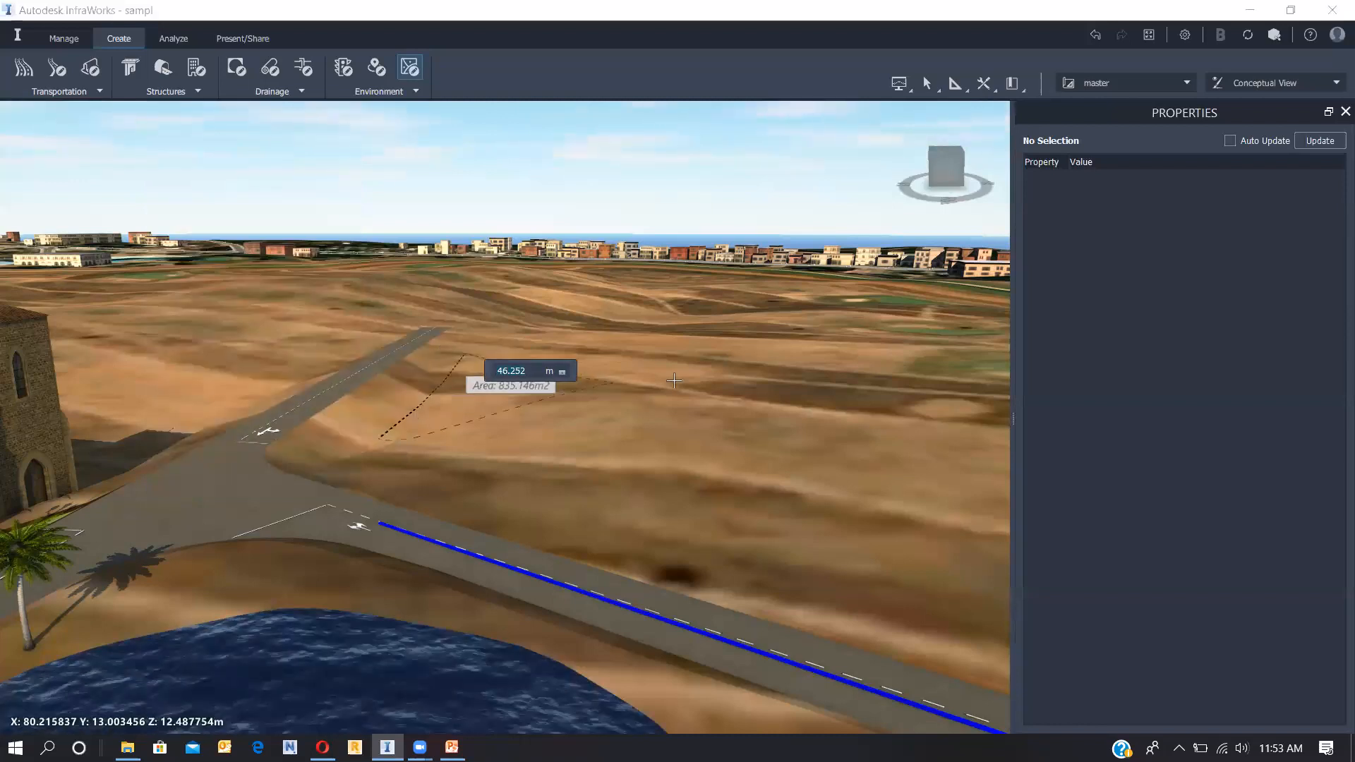
click(674, 381)
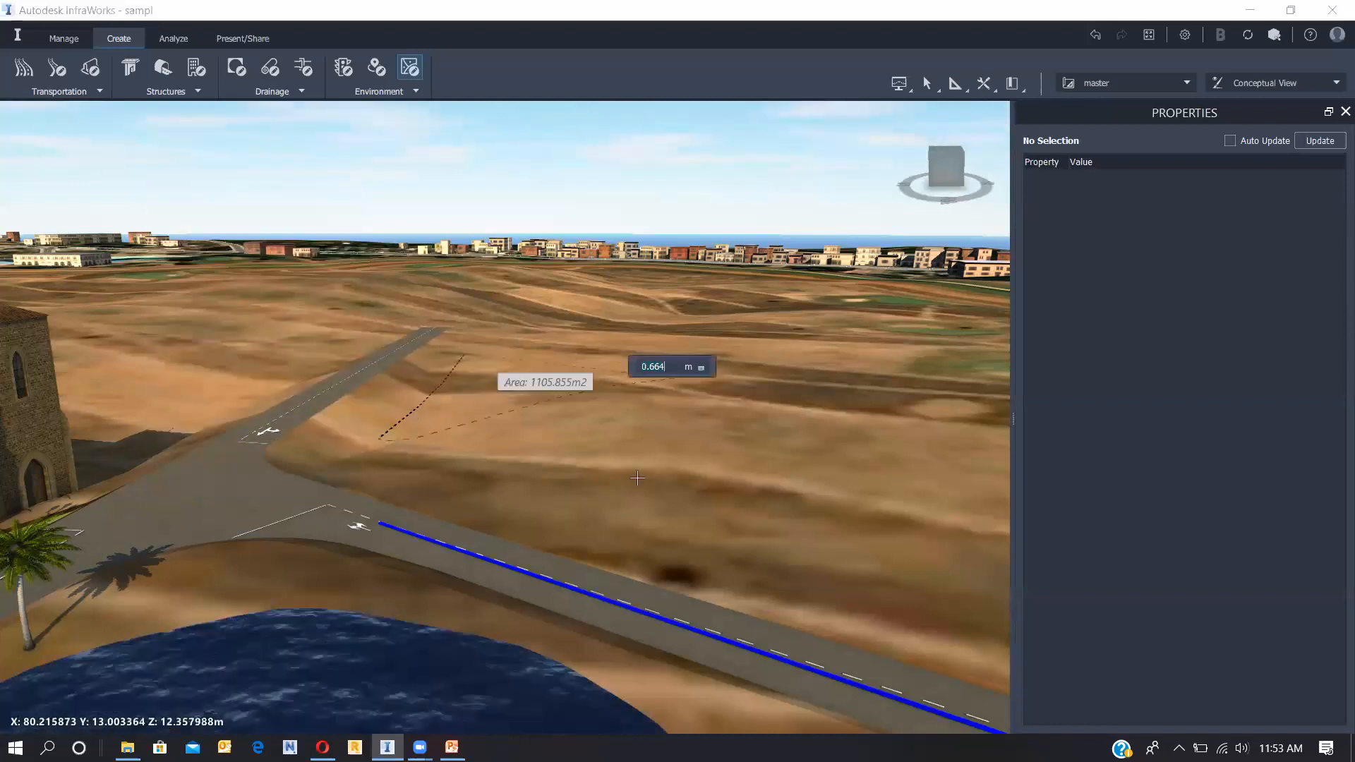
click(592, 563)
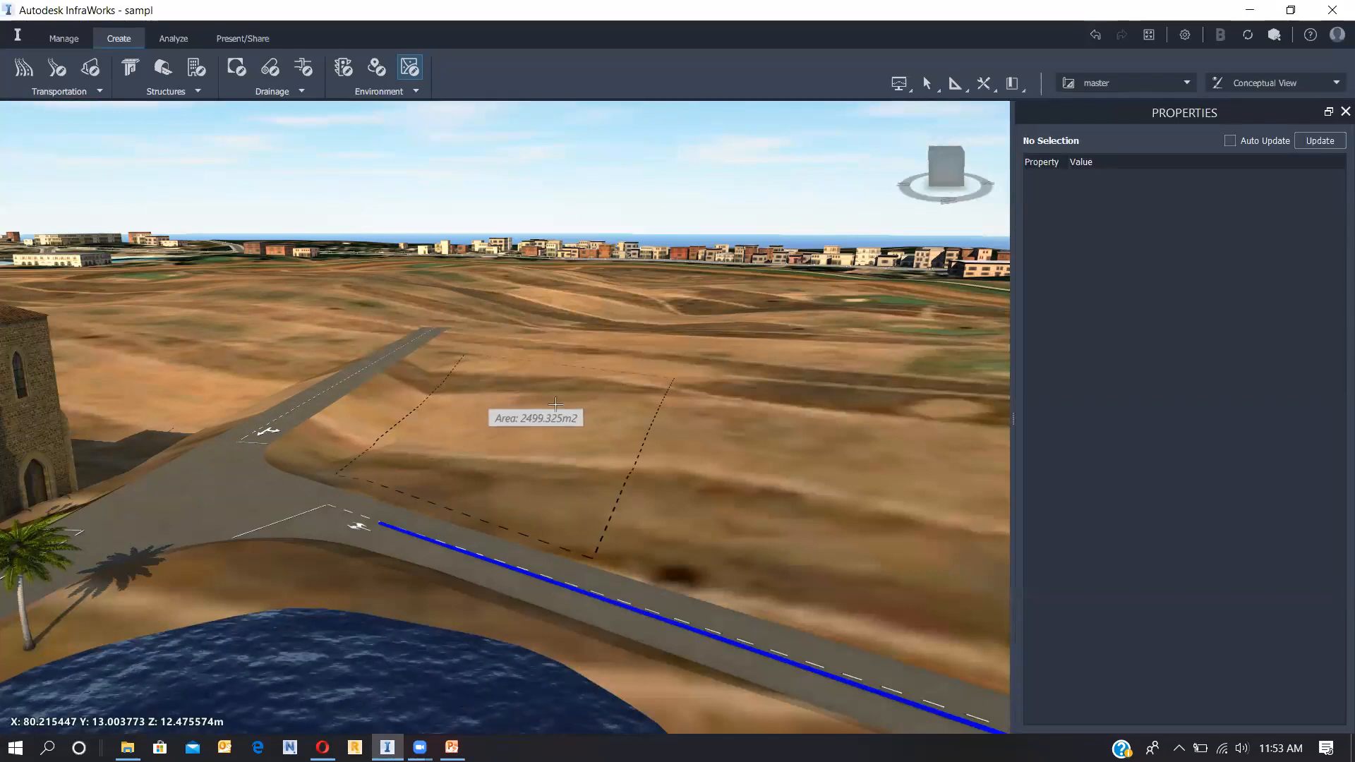
double_click(454, 437)
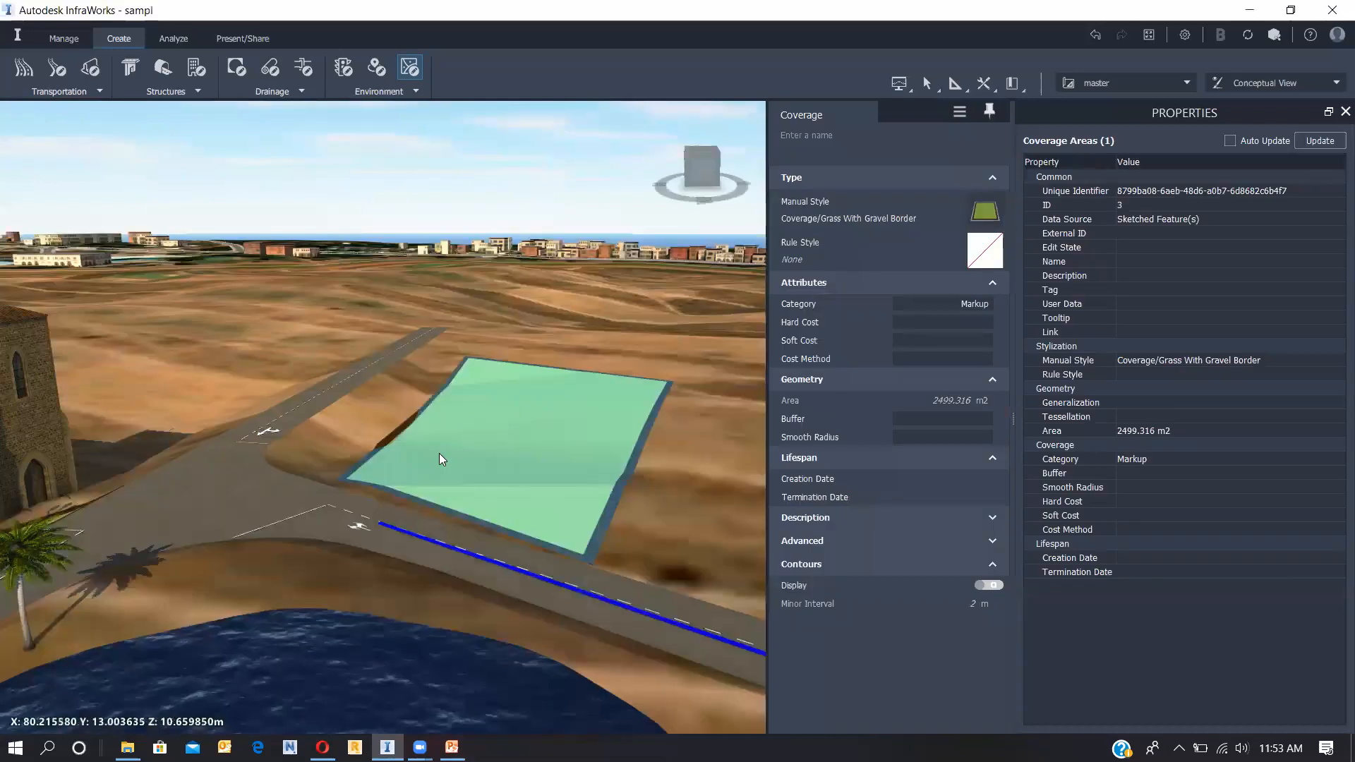
key(Escape)
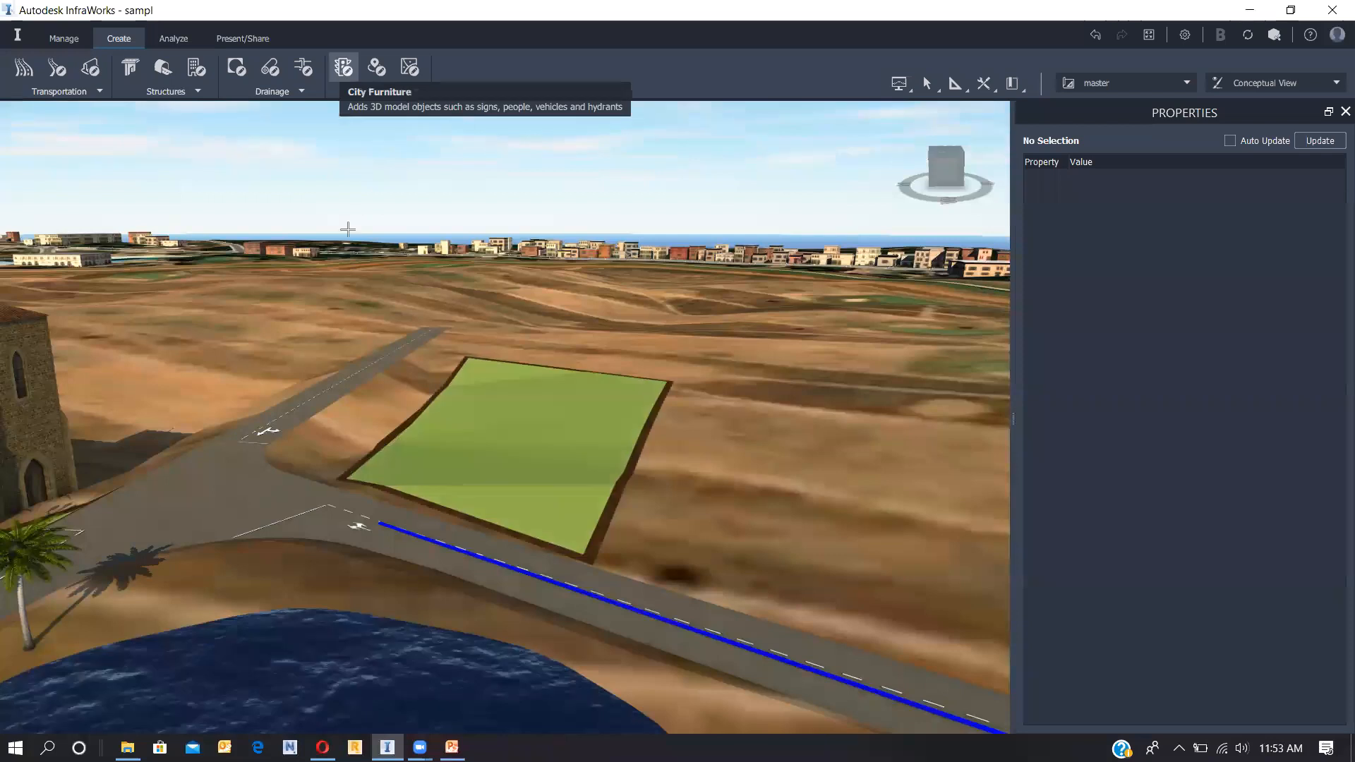
Step: Search the city furniture styles for "buil" and place a row of Single Story Brick houses on the new grass coverage
click(345, 74)
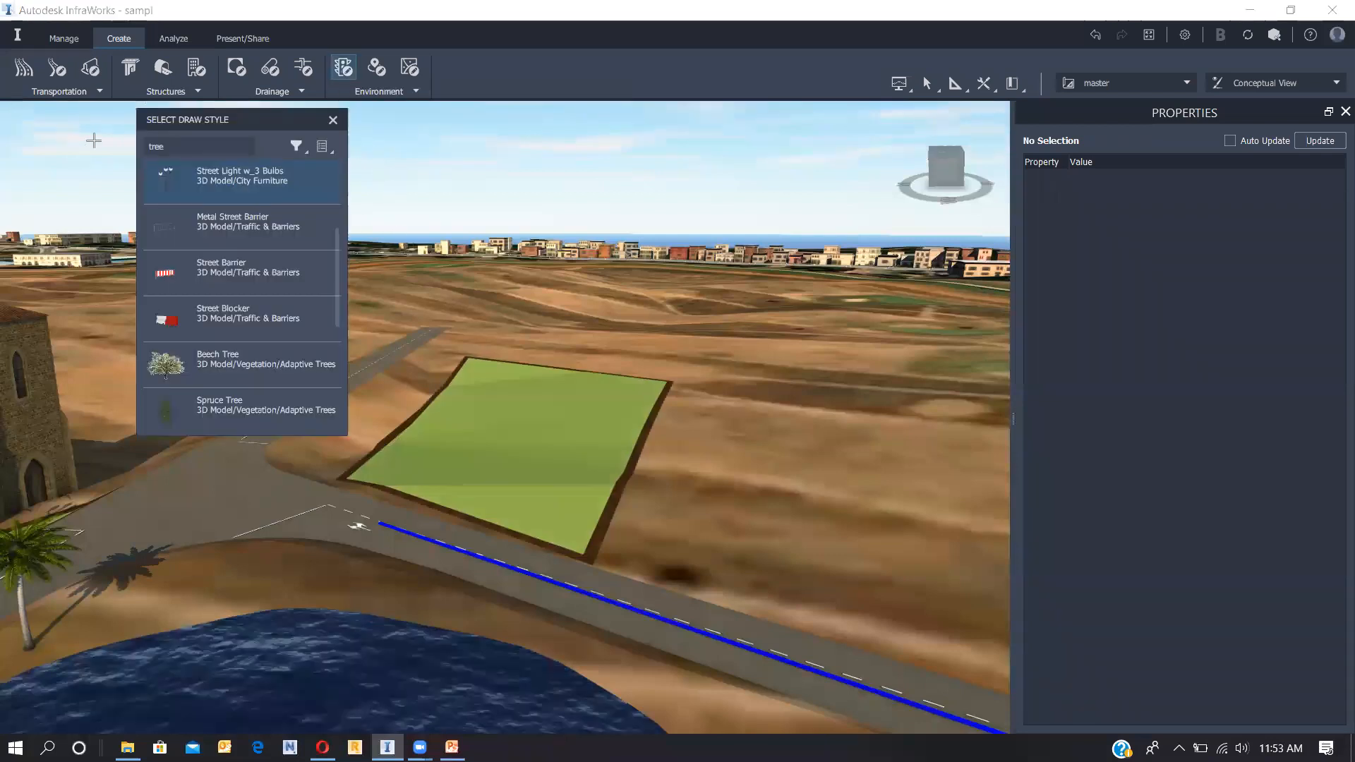
double_click(154, 151)
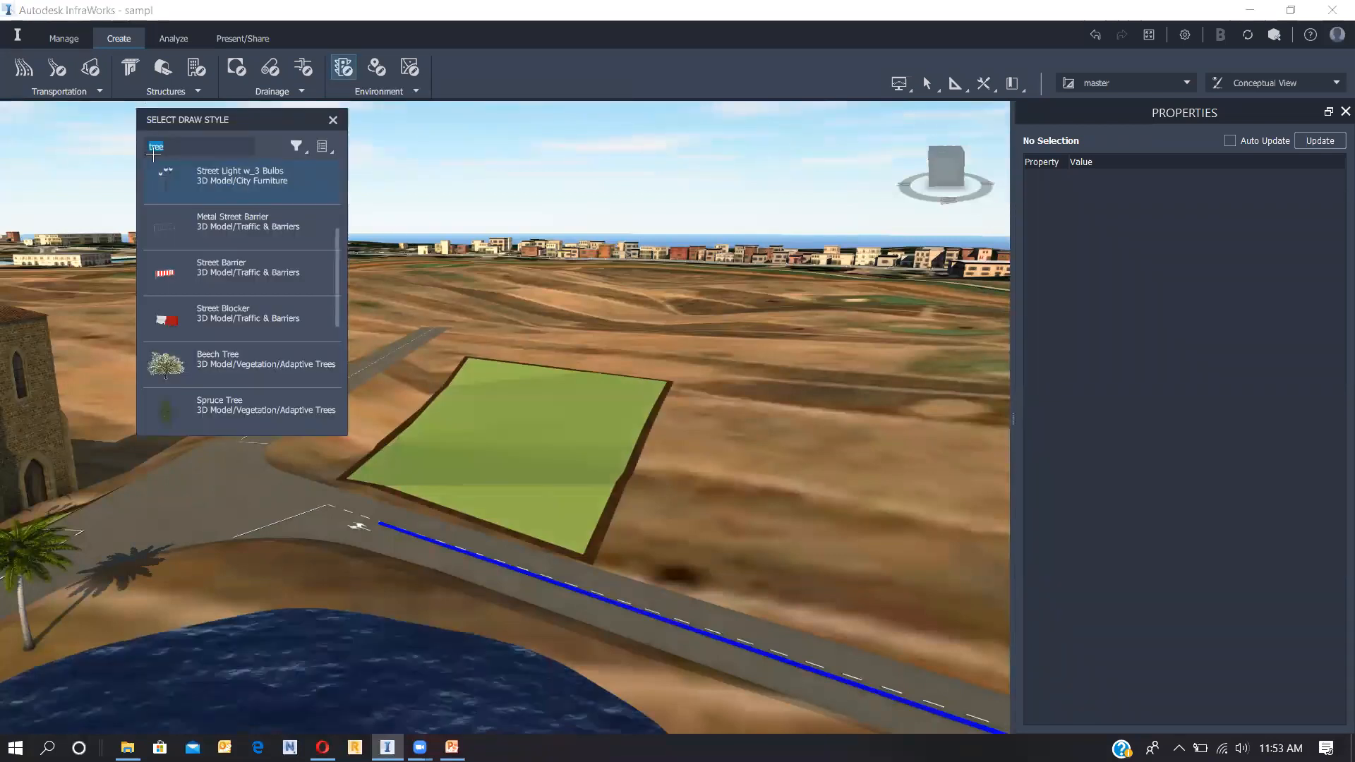
text(bui)
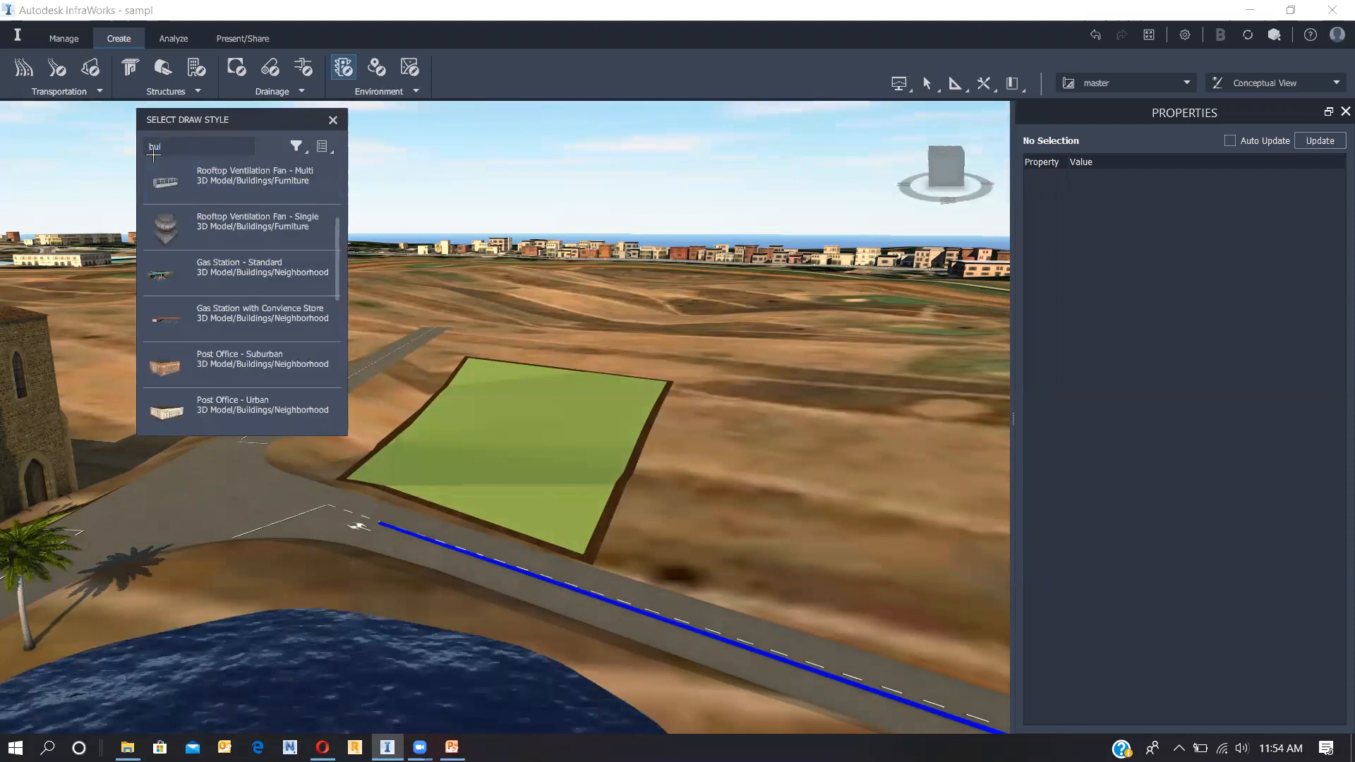
text(l)
scroll(251, 244, down, 4)
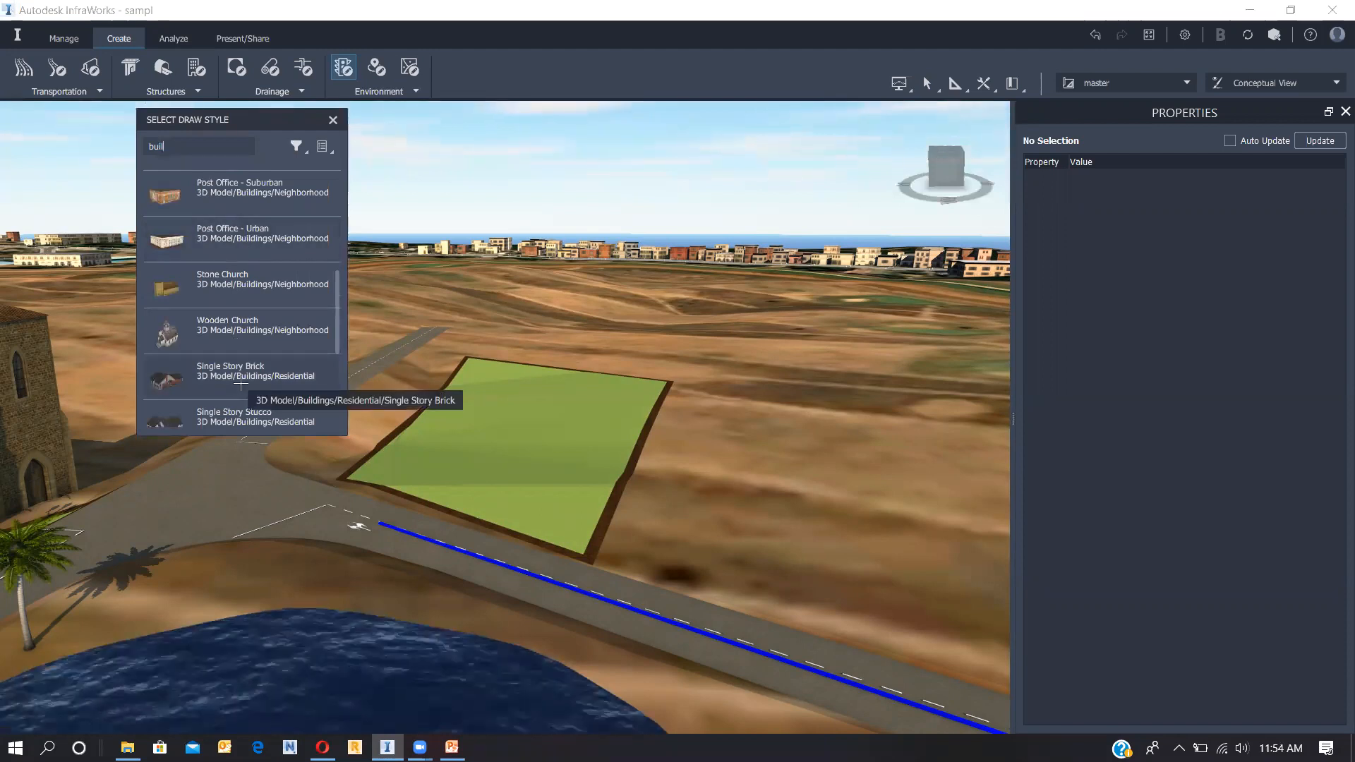
click(413, 488)
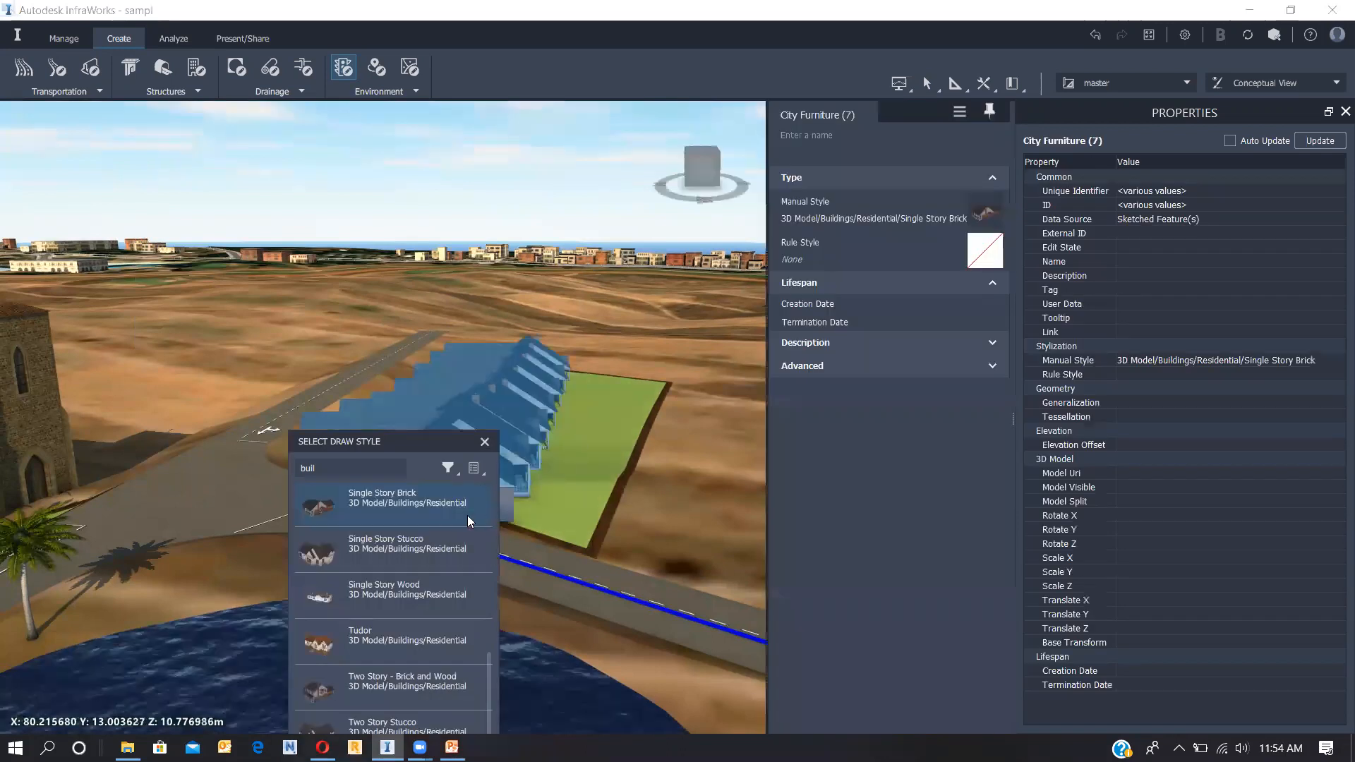
click(488, 507)
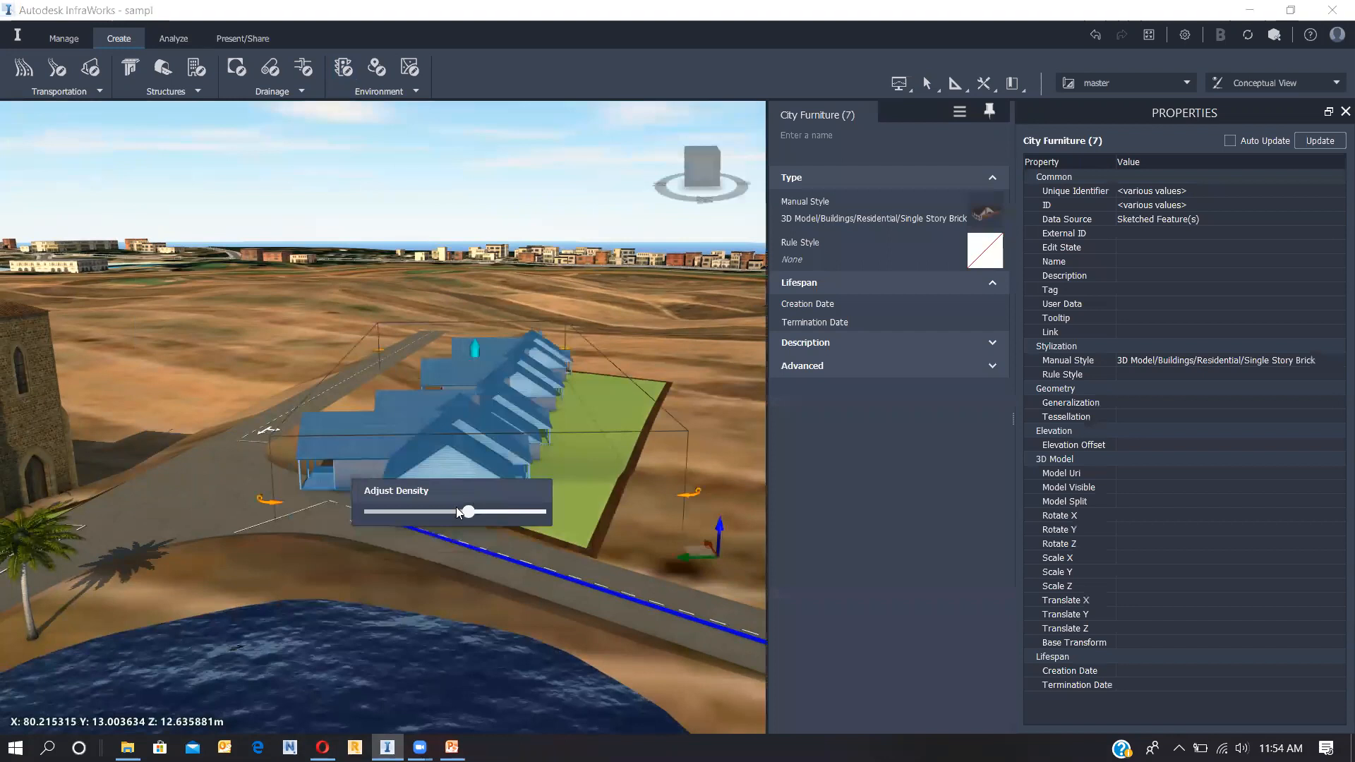
Step: Reduce the density of the brick house row to two houses
drag(467, 510, 453, 495)
click(476, 495)
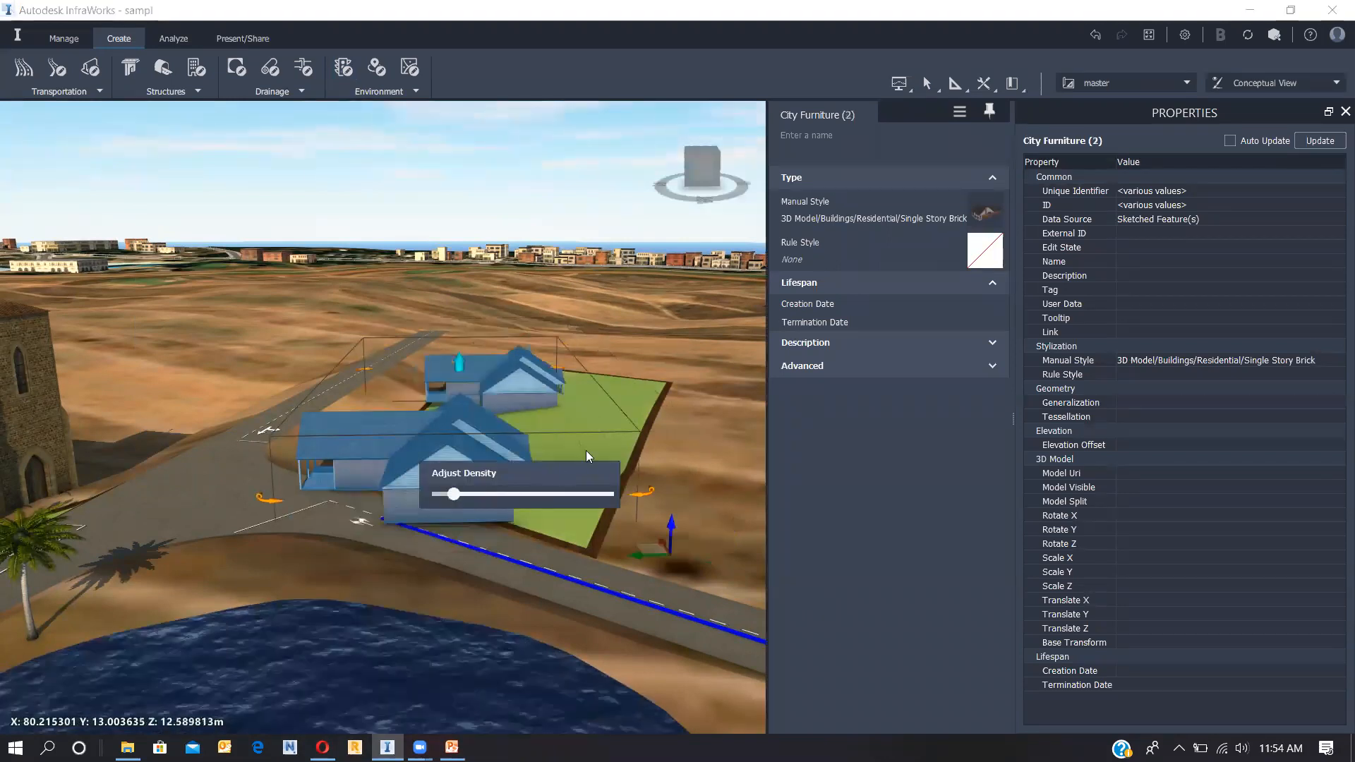
click(678, 343)
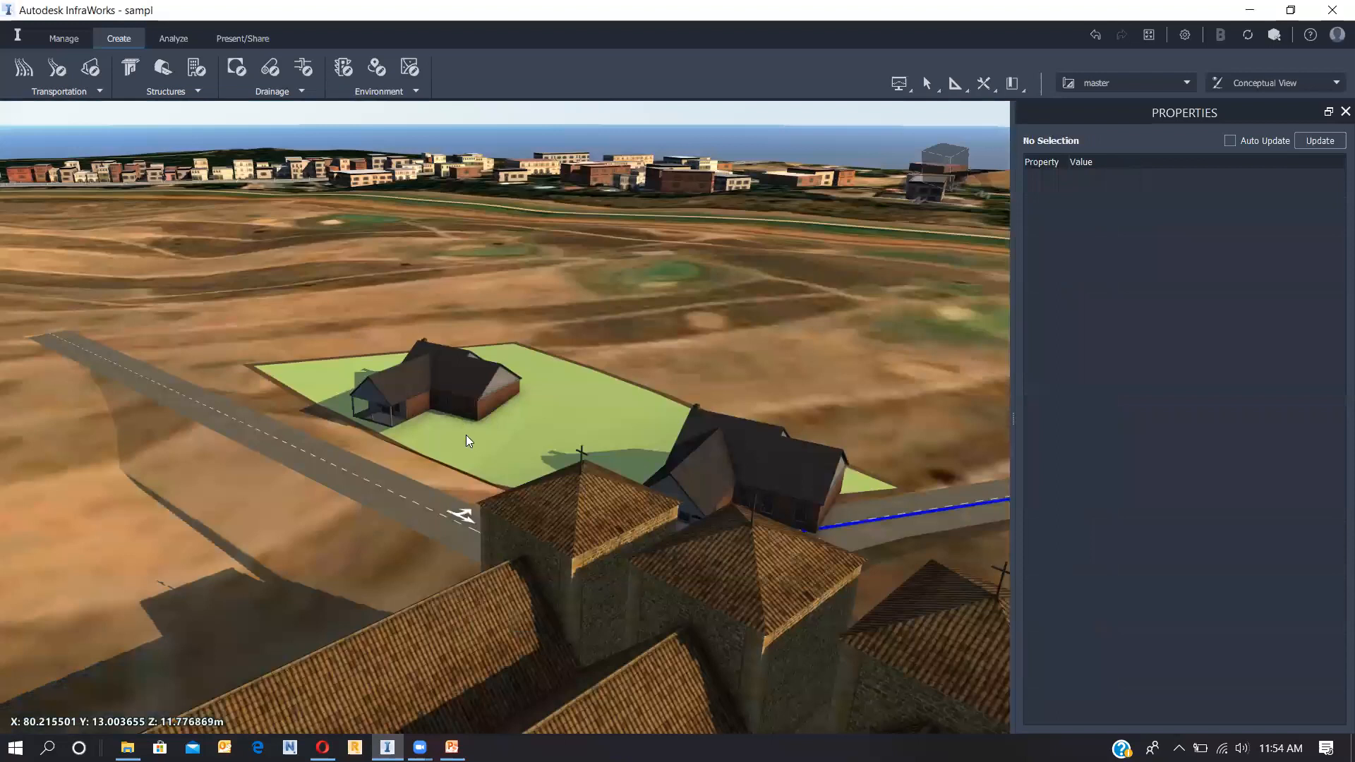
Step: Scale the brick house farther from the junction to about 1.32 and move it by about -4.0 m in x and -1.8 m in y
double_click(378, 404)
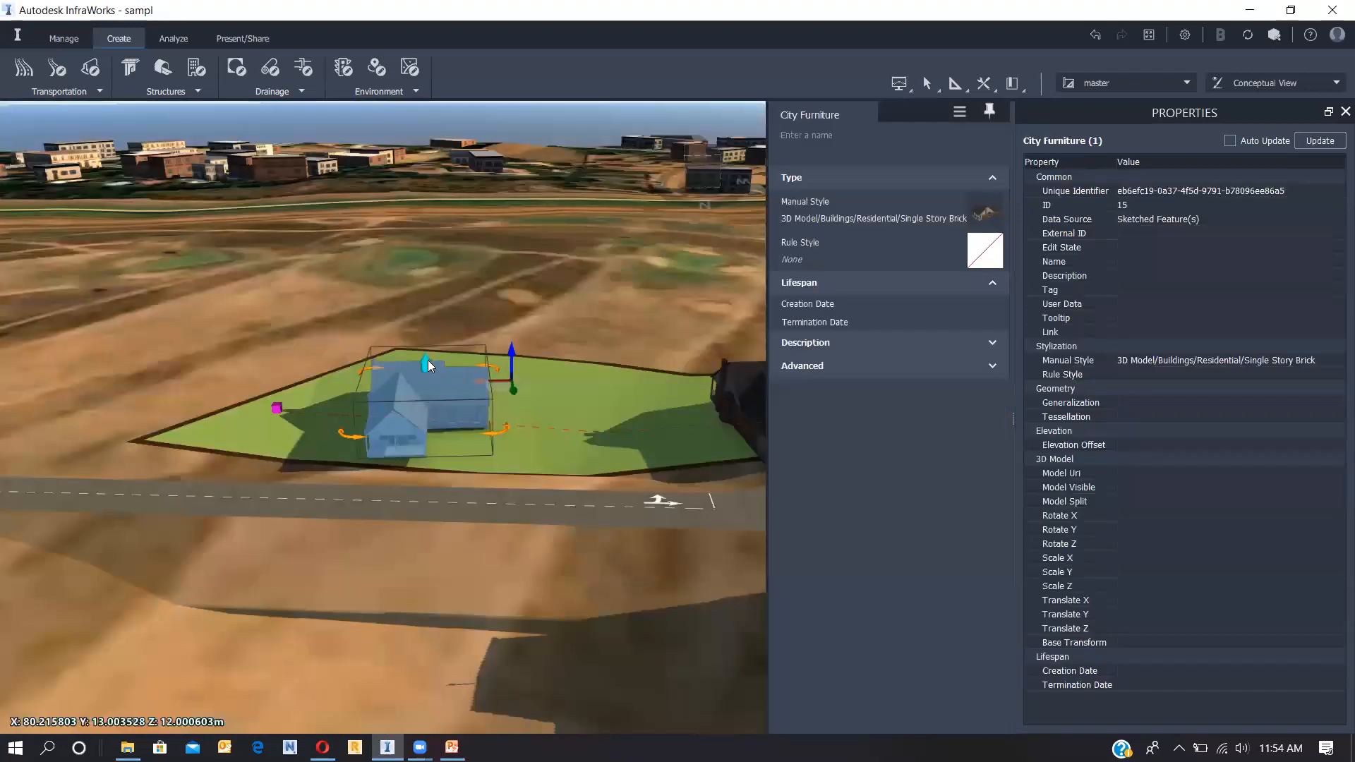
drag(423, 345, 424, 343)
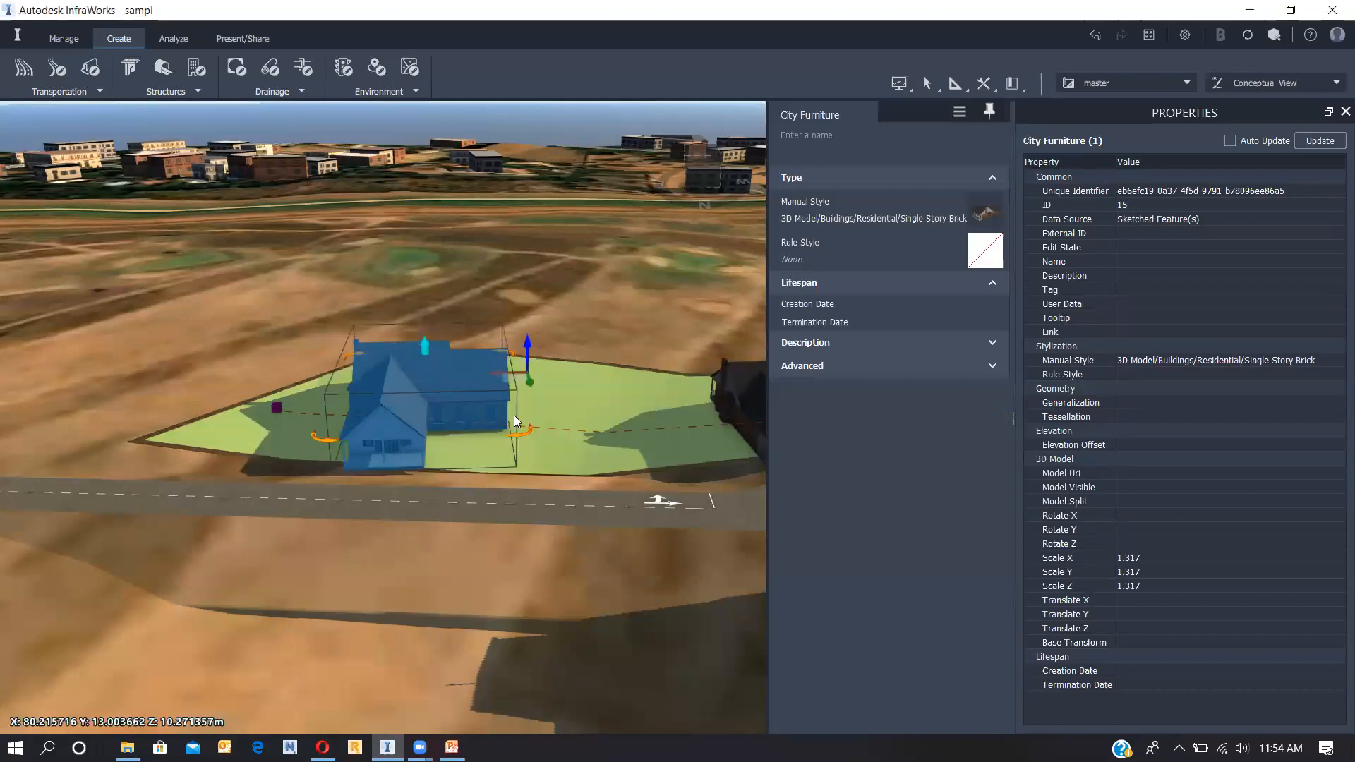
scroll(388, 430, down, 2)
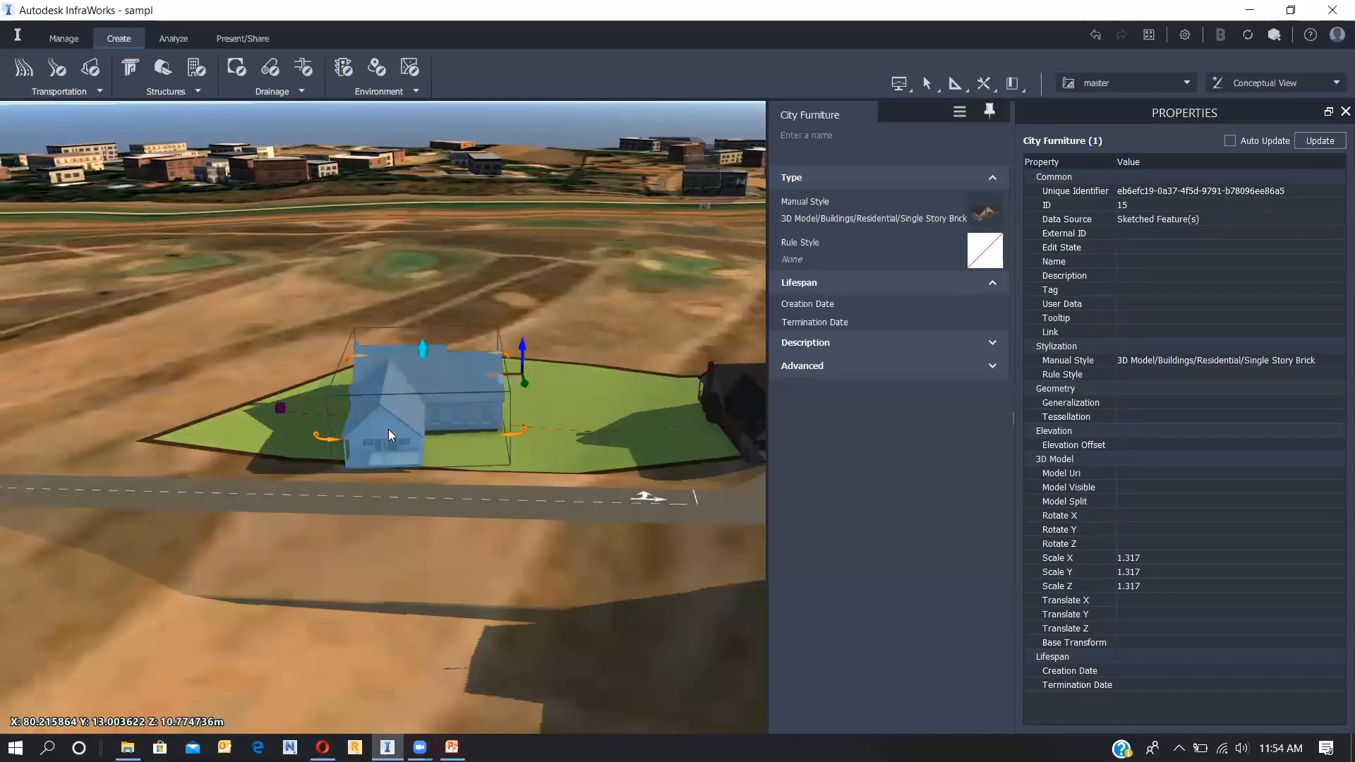
mouse_move(502, 384)
mouse_down()
mouse_move(524, 387)
mouse_move(528, 364)
mouse_move(525, 378)
mouse_up()
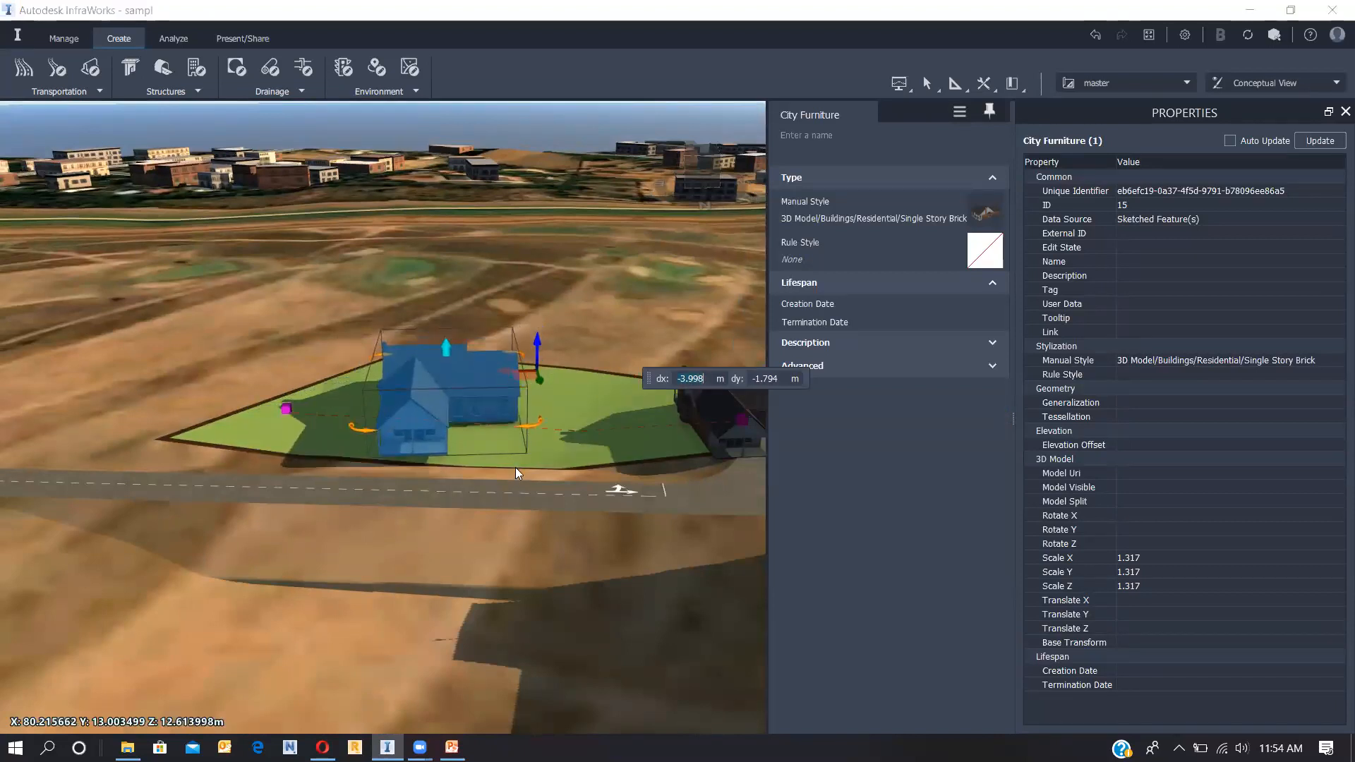
click(512, 511)
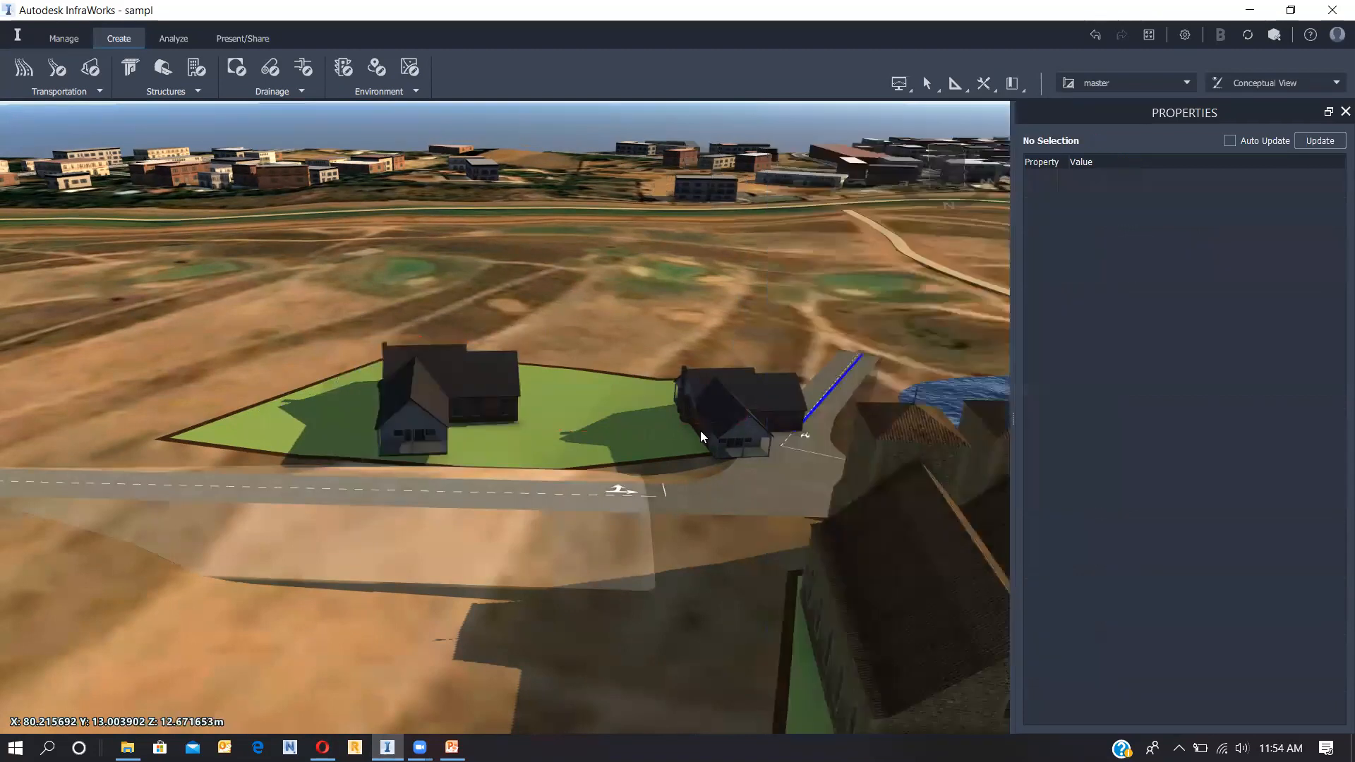
Step: Delete the brick house next to the junction and enlarge the other house to a height of about 11.8 m
click(700, 430)
key(Delete)
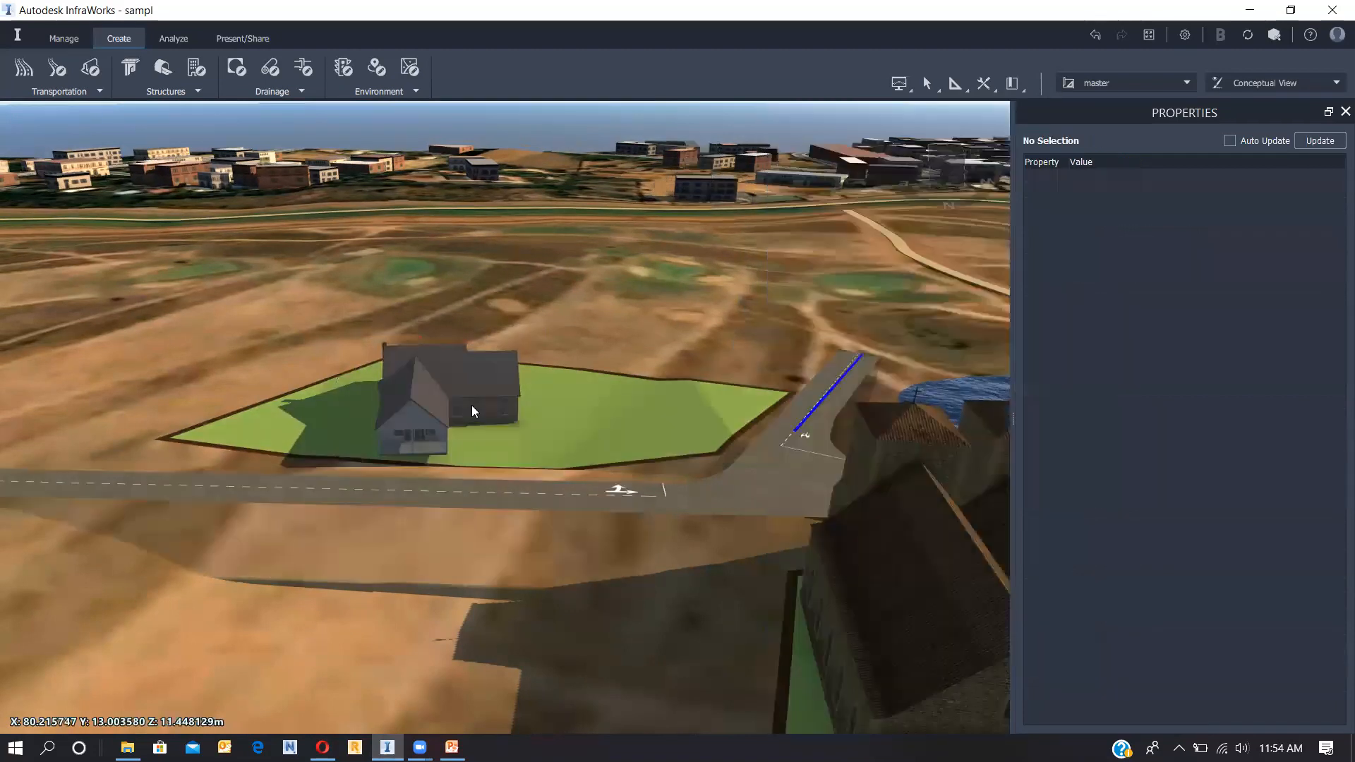
click(474, 409)
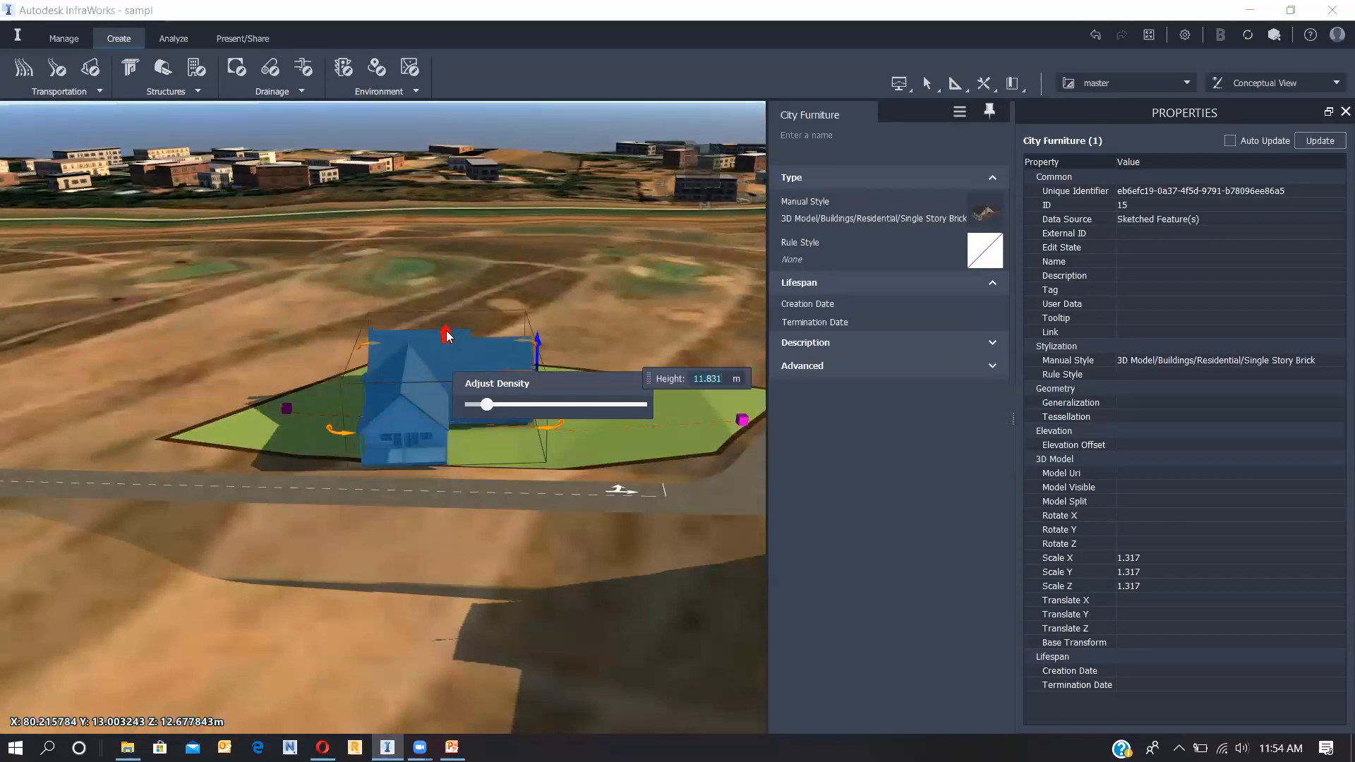
click(506, 517)
click(382, 583)
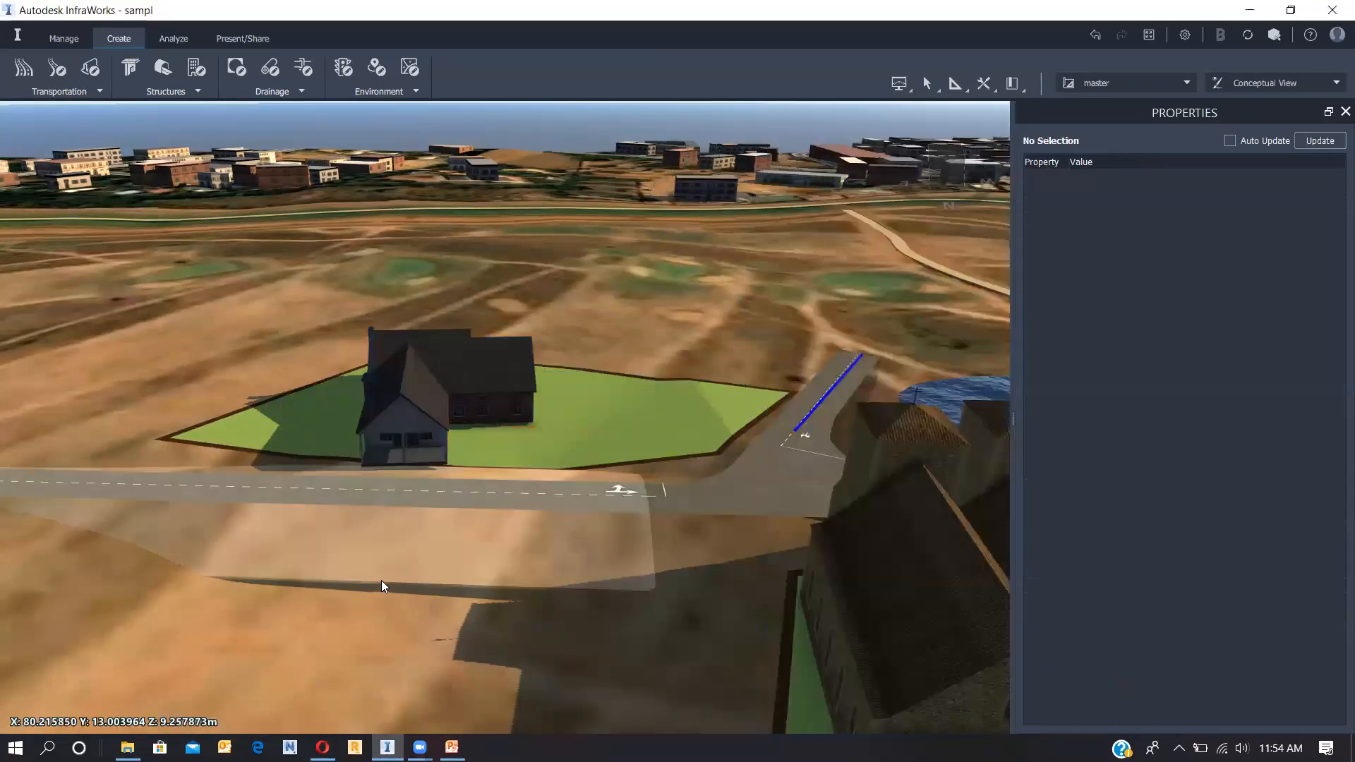
Step: Show the grass coverage's area, corner points and properties, clear the selection and examine the house plot from different angles
middle_drag(397, 572, 674, 438)
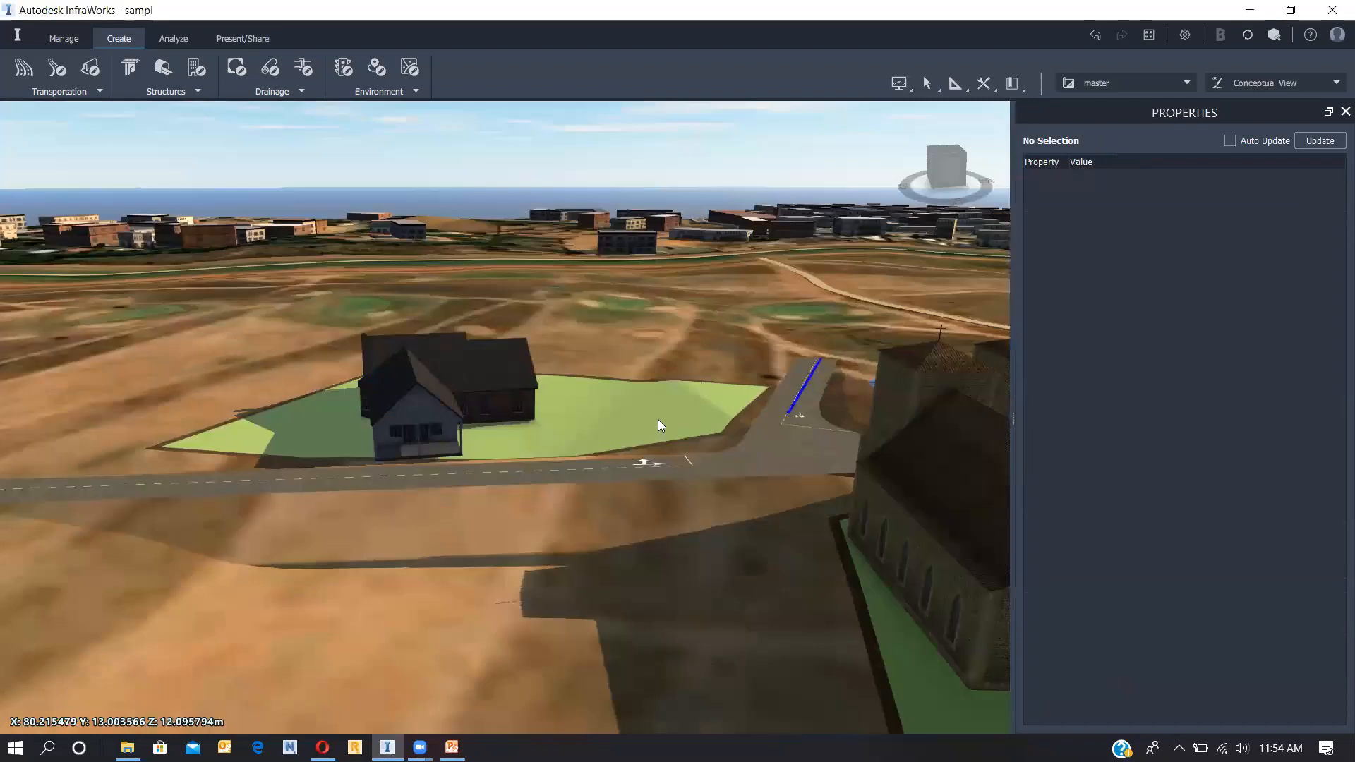
click(721, 418)
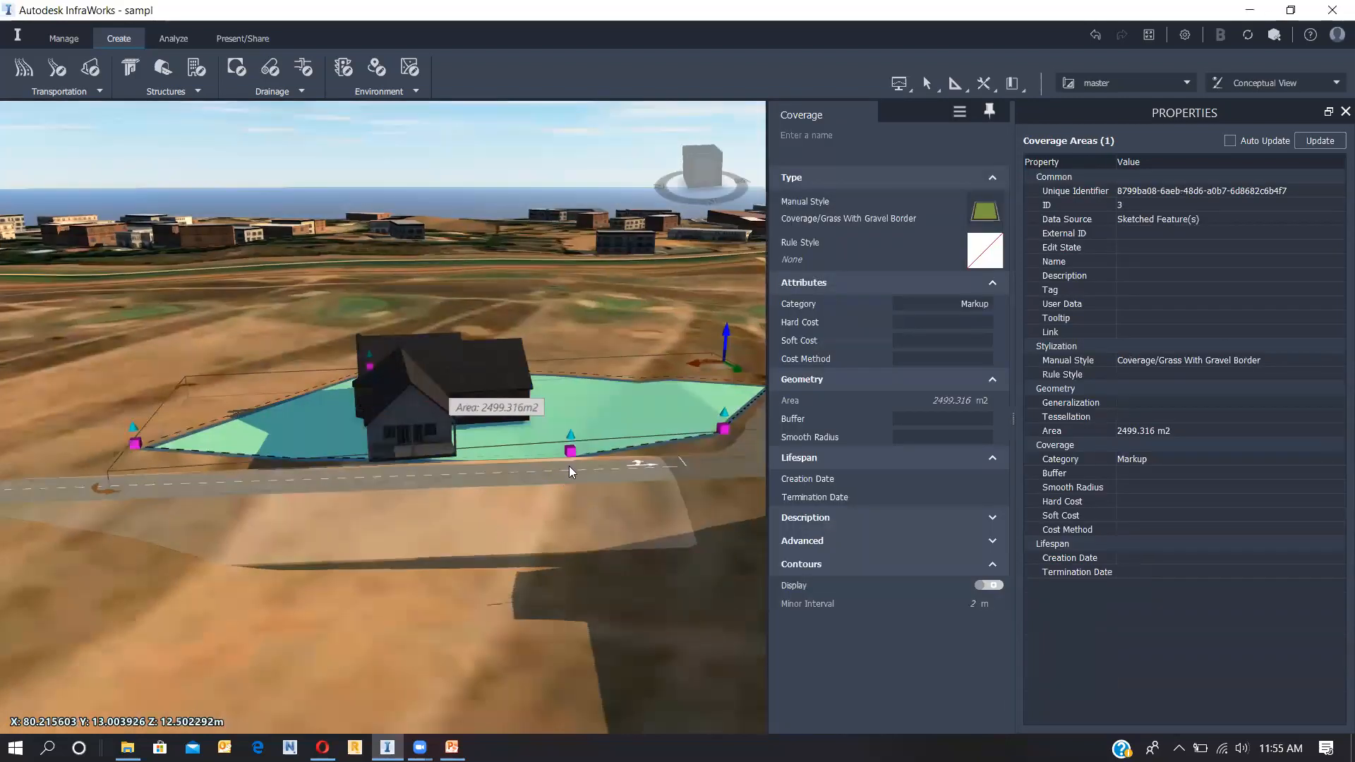
middle_drag(651, 391, 655, 386)
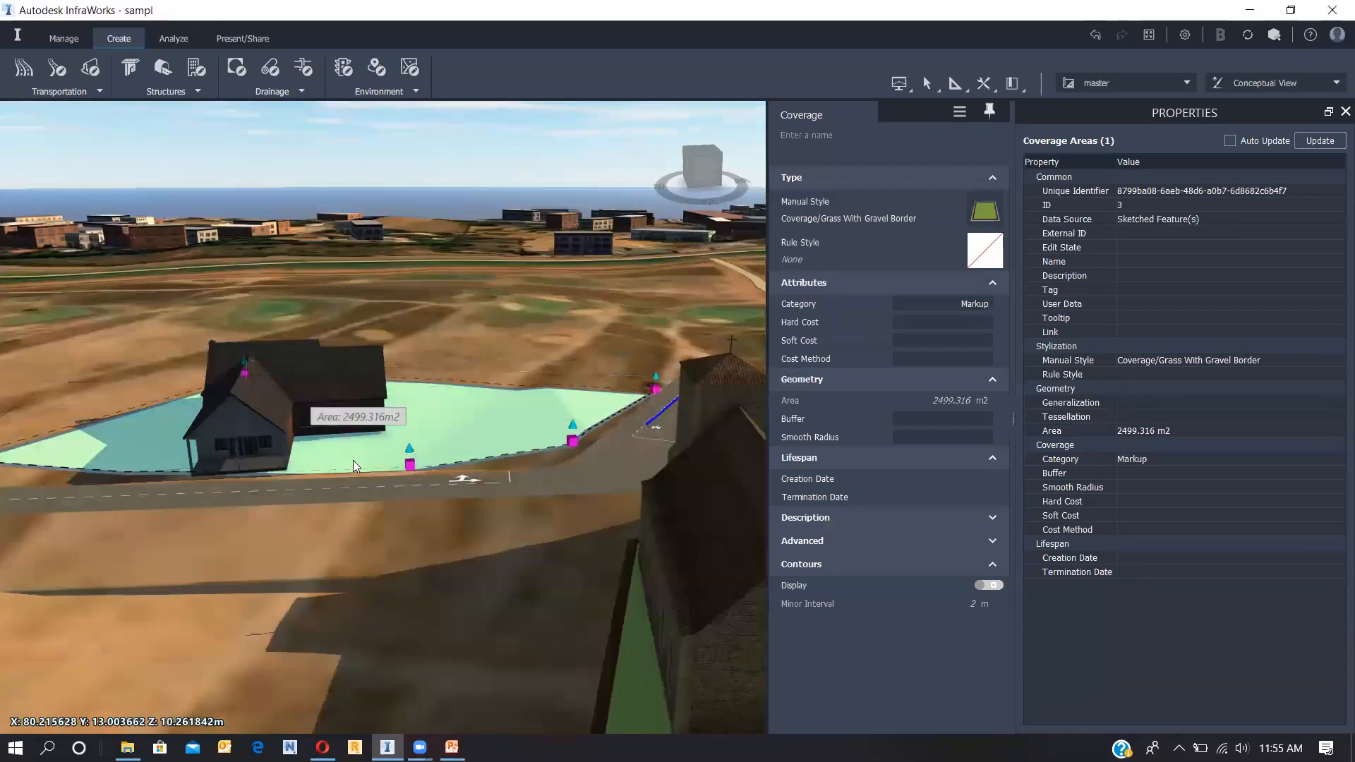
key(Escape)
scroll(242, 544, down, 2)
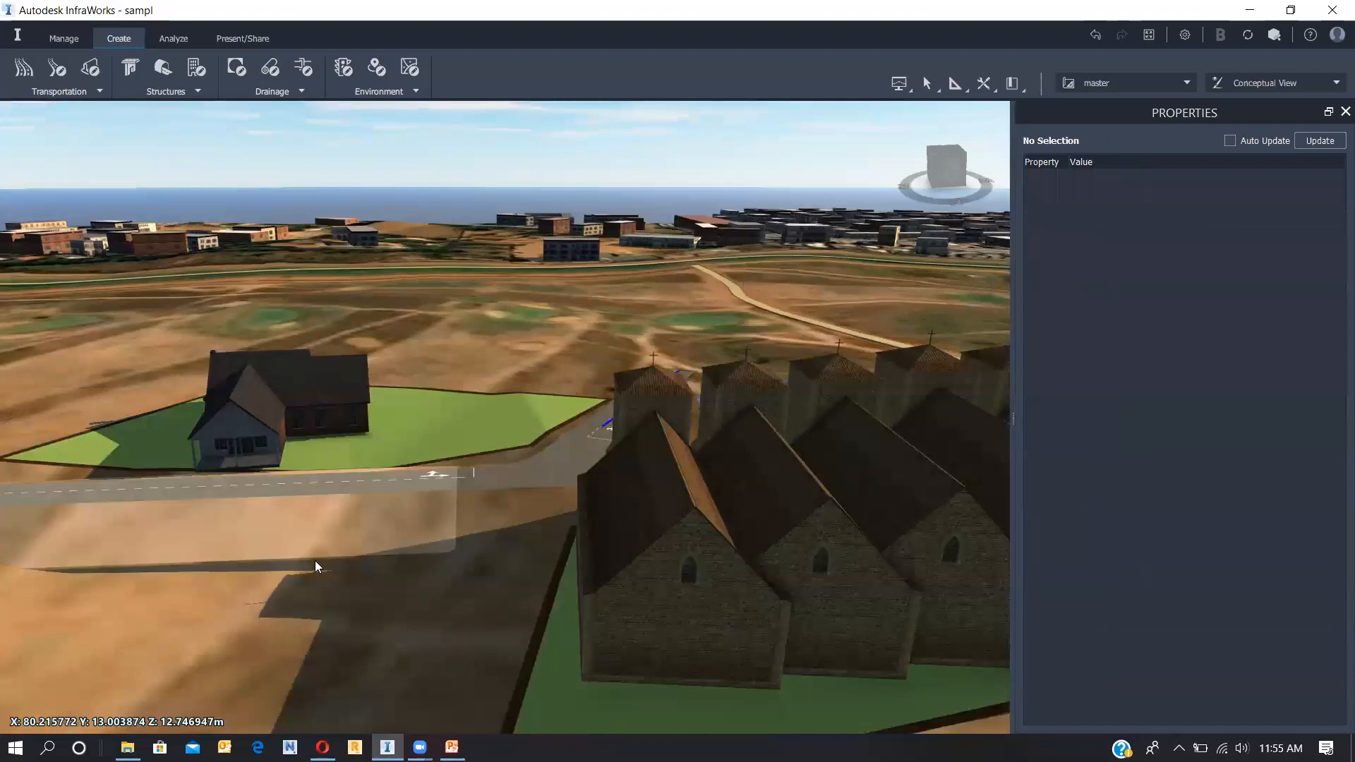
middle_drag(315, 561, 341, 495)
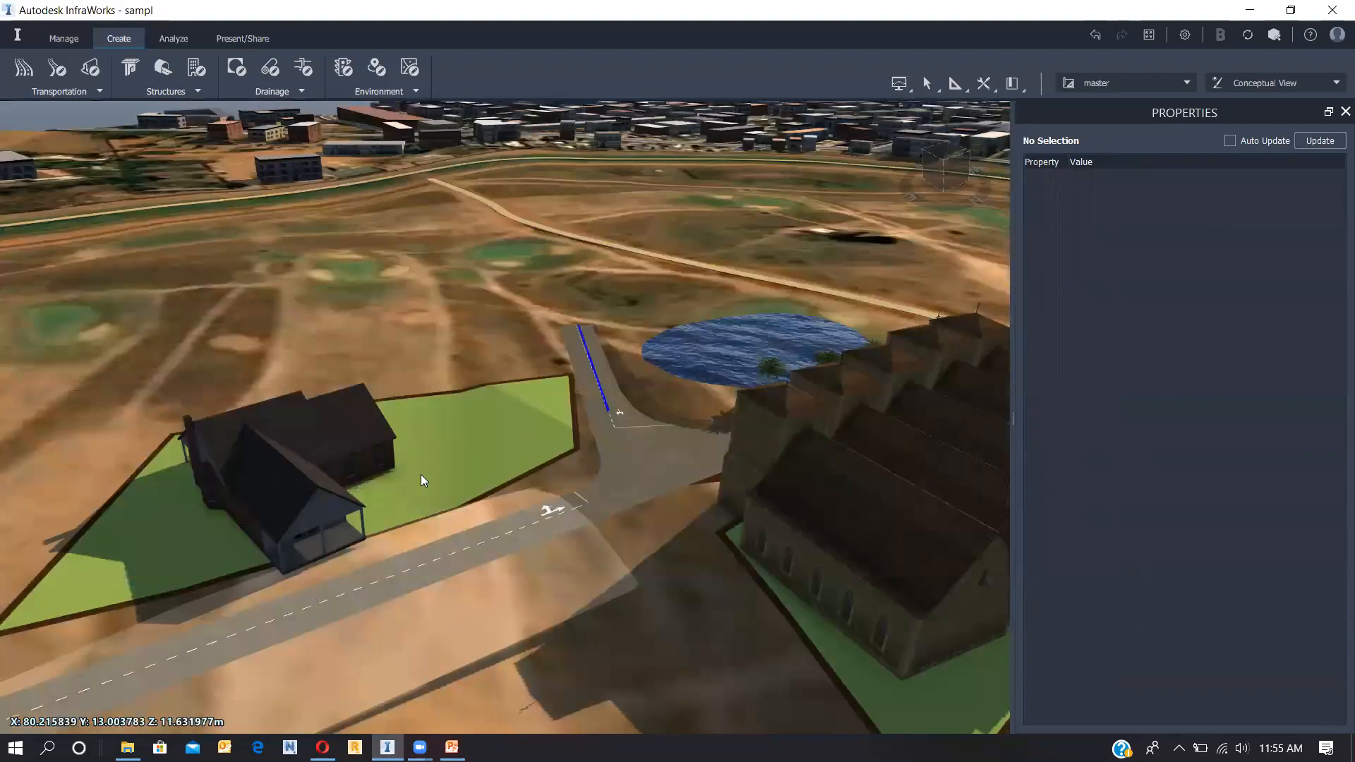
Step: Place a row of South Carolina Palmtree city furniture across the grass plot beside the brick house
middle_drag(421, 479, 442, 391)
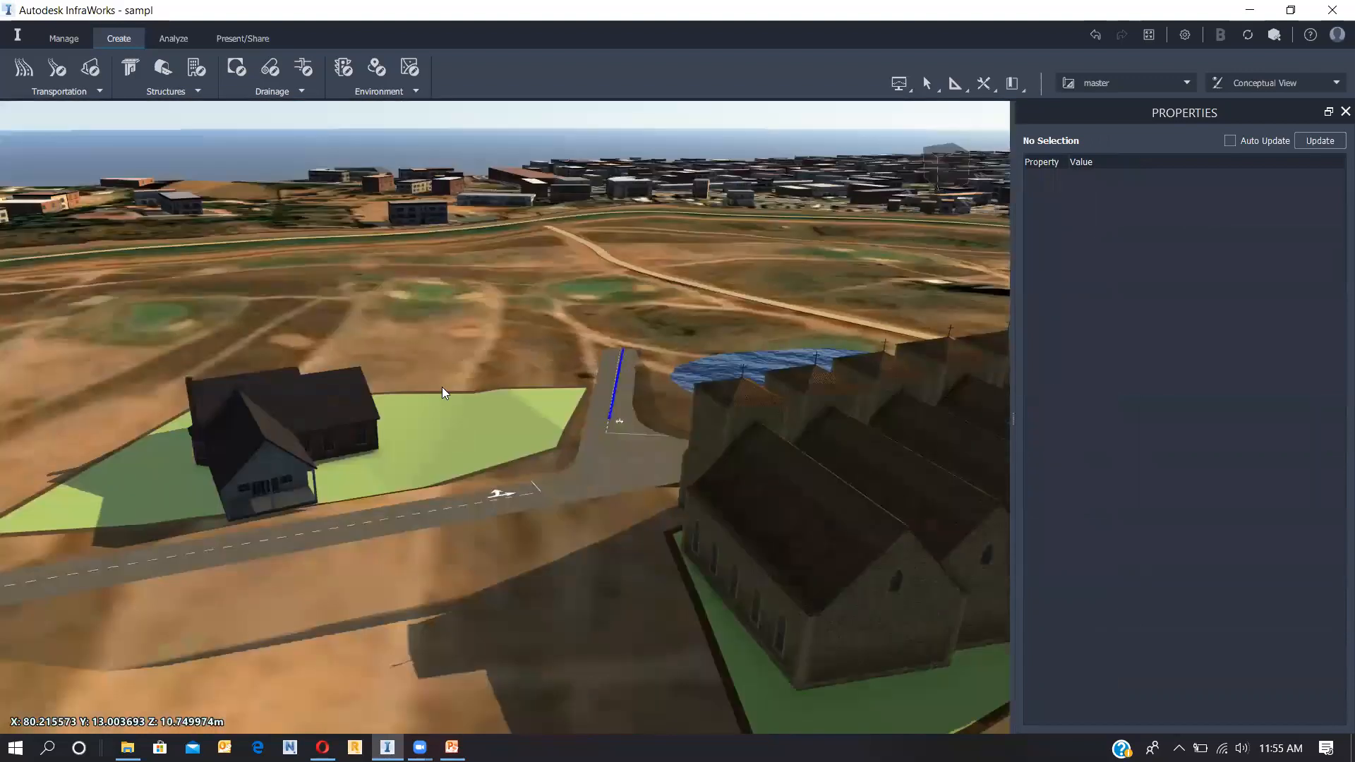
click(345, 68)
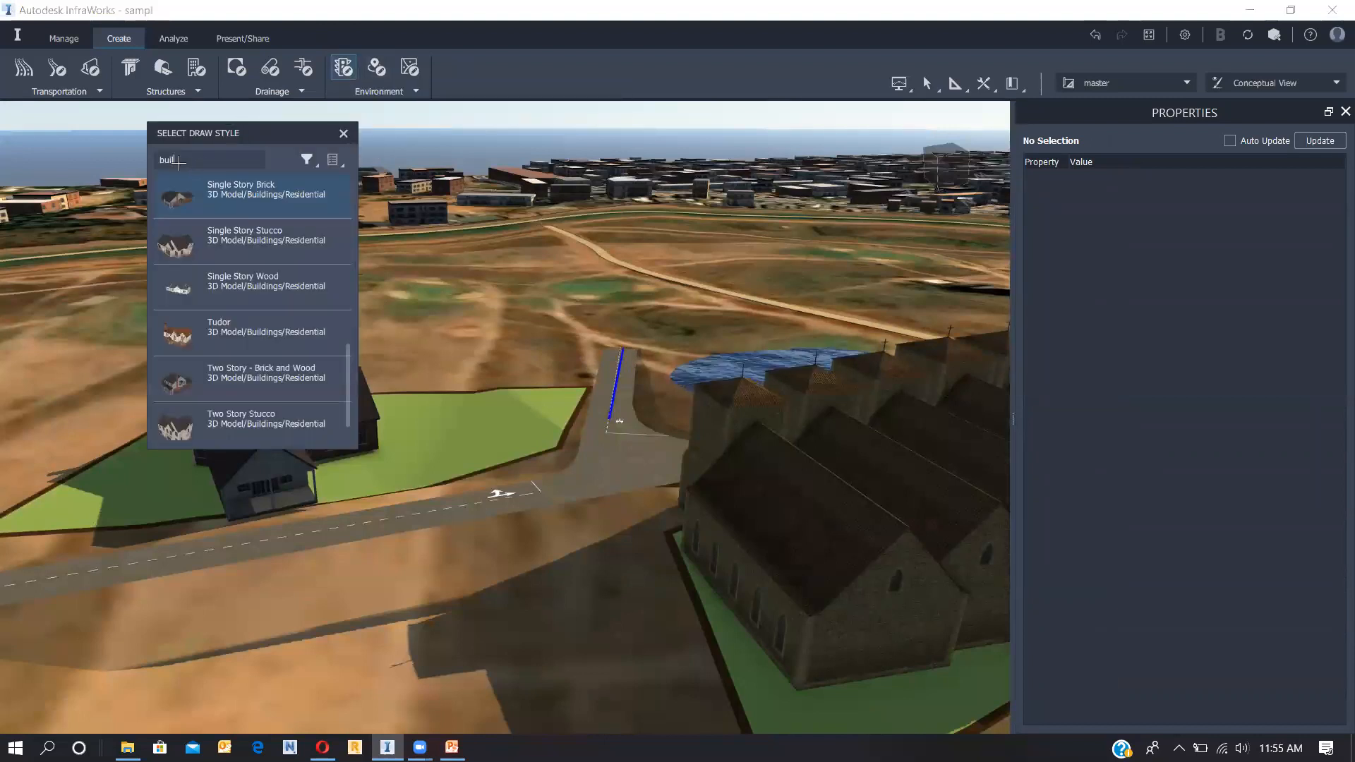
drag(185, 160, 149, 160)
text(tree)
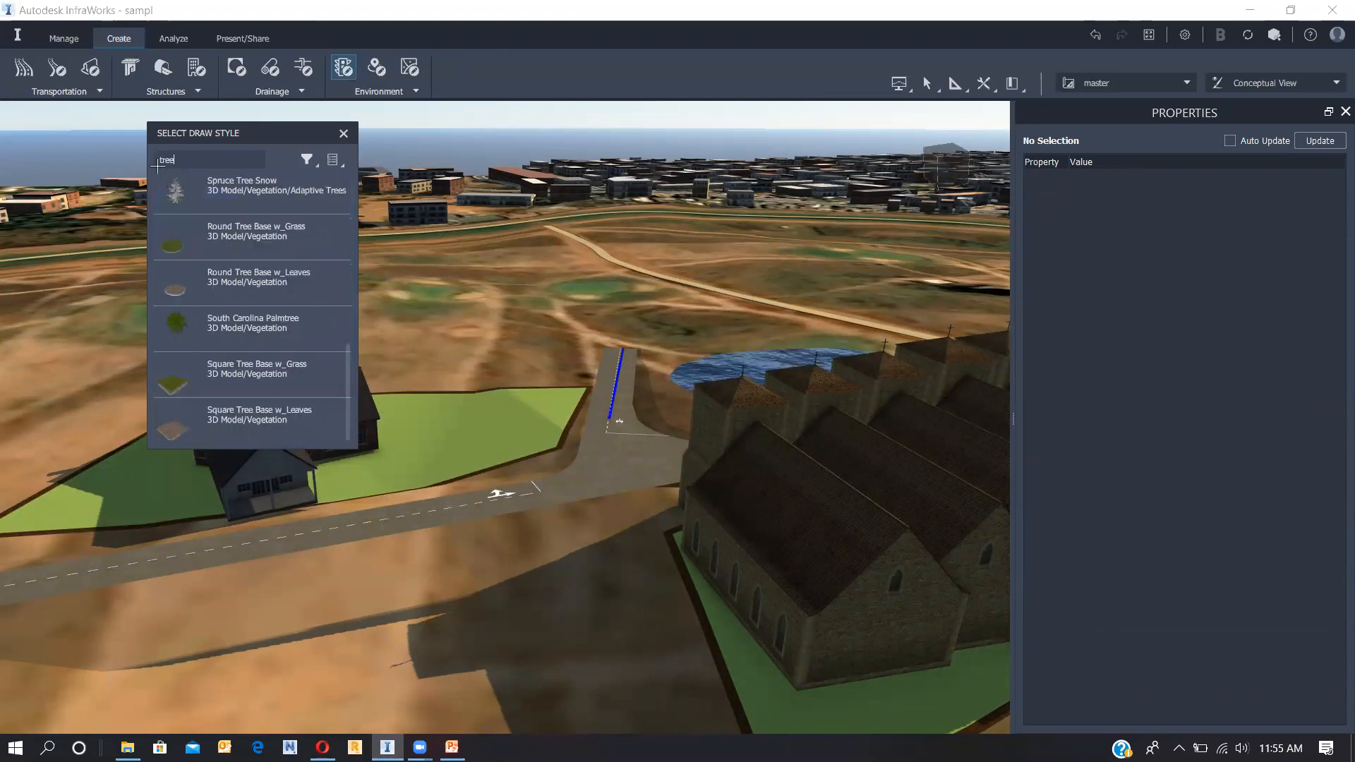
click(233, 321)
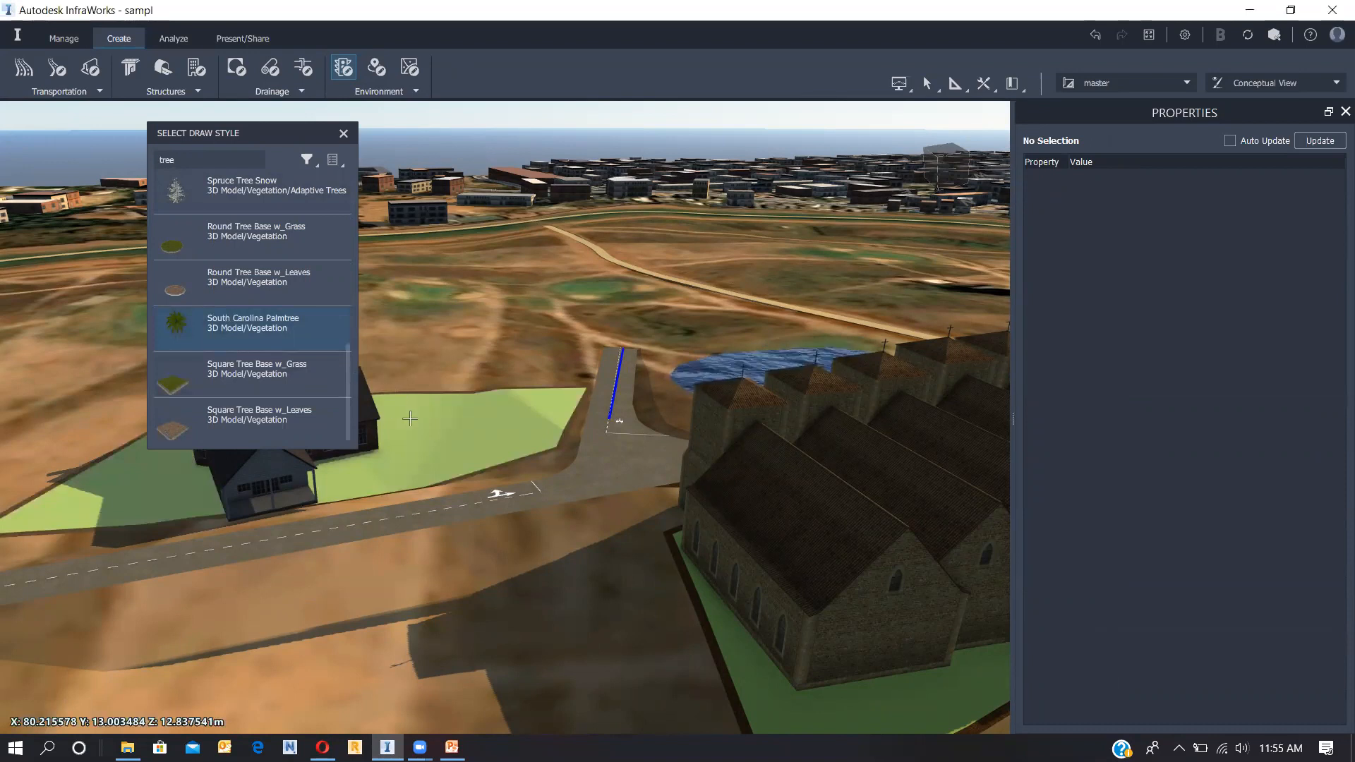
click(400, 396)
click(445, 475)
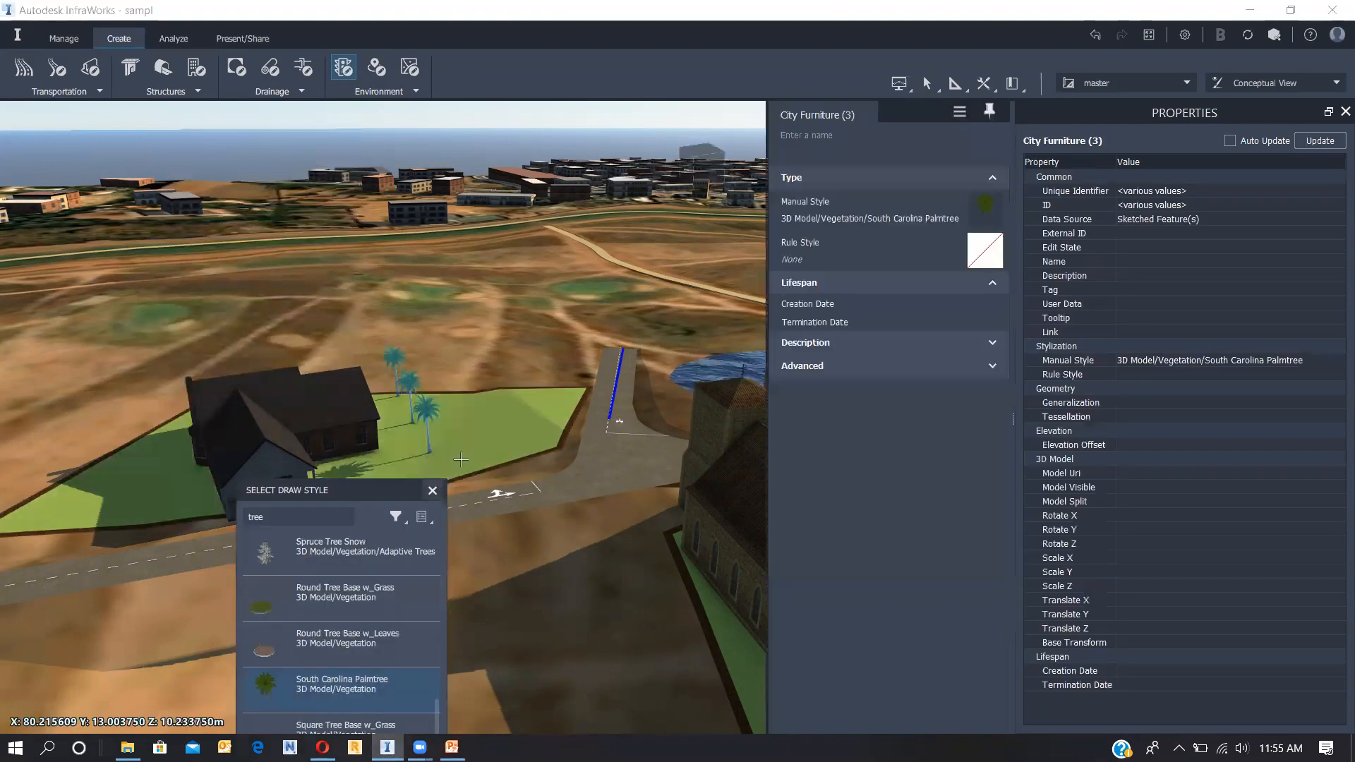
key(Escape)
Step: Increase the density of the palm row to seven trees and view the plot from different angles
click(428, 427)
drag(418, 456, 435, 455)
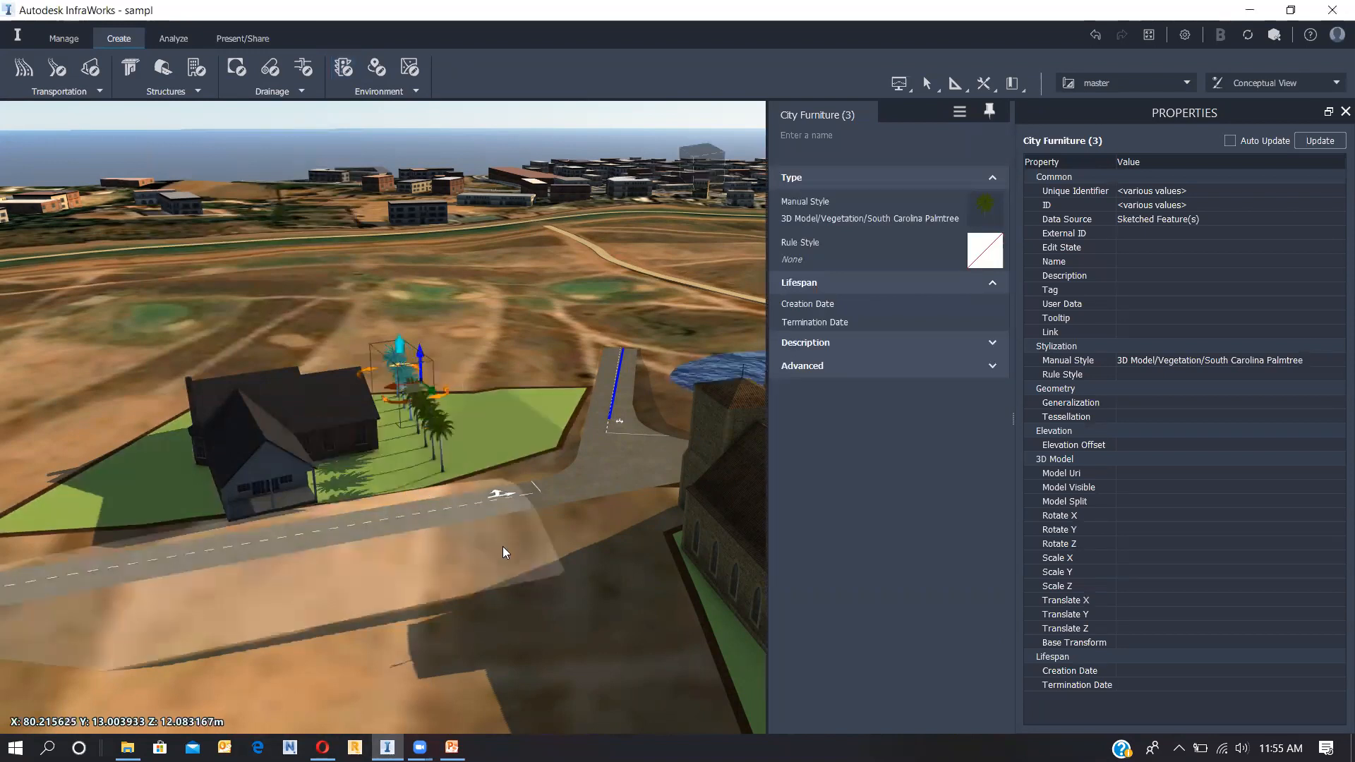
click(579, 610)
mouse_move(435, 569)
mouse_down()
mouse_move(462, 556)
mouse_move(450, 556)
mouse_up()
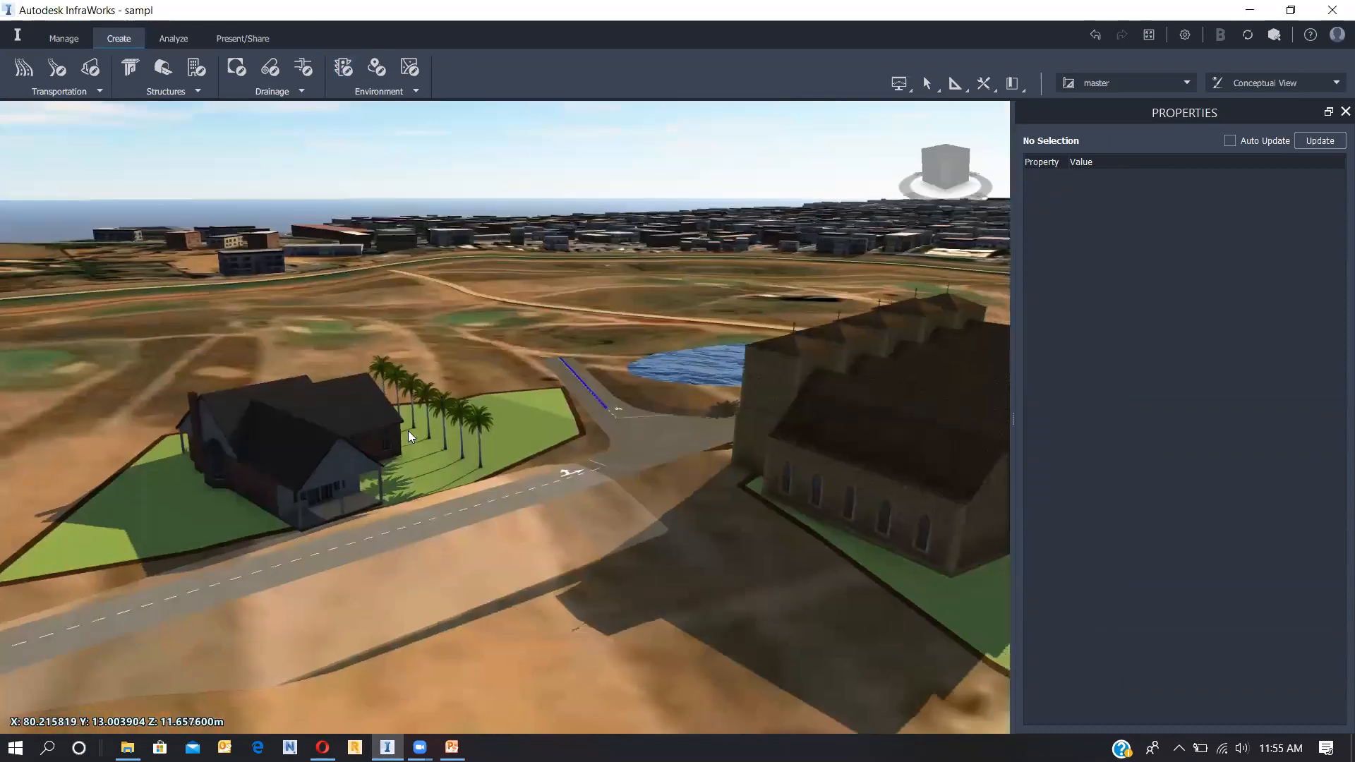
drag(327, 490, 325, 489)
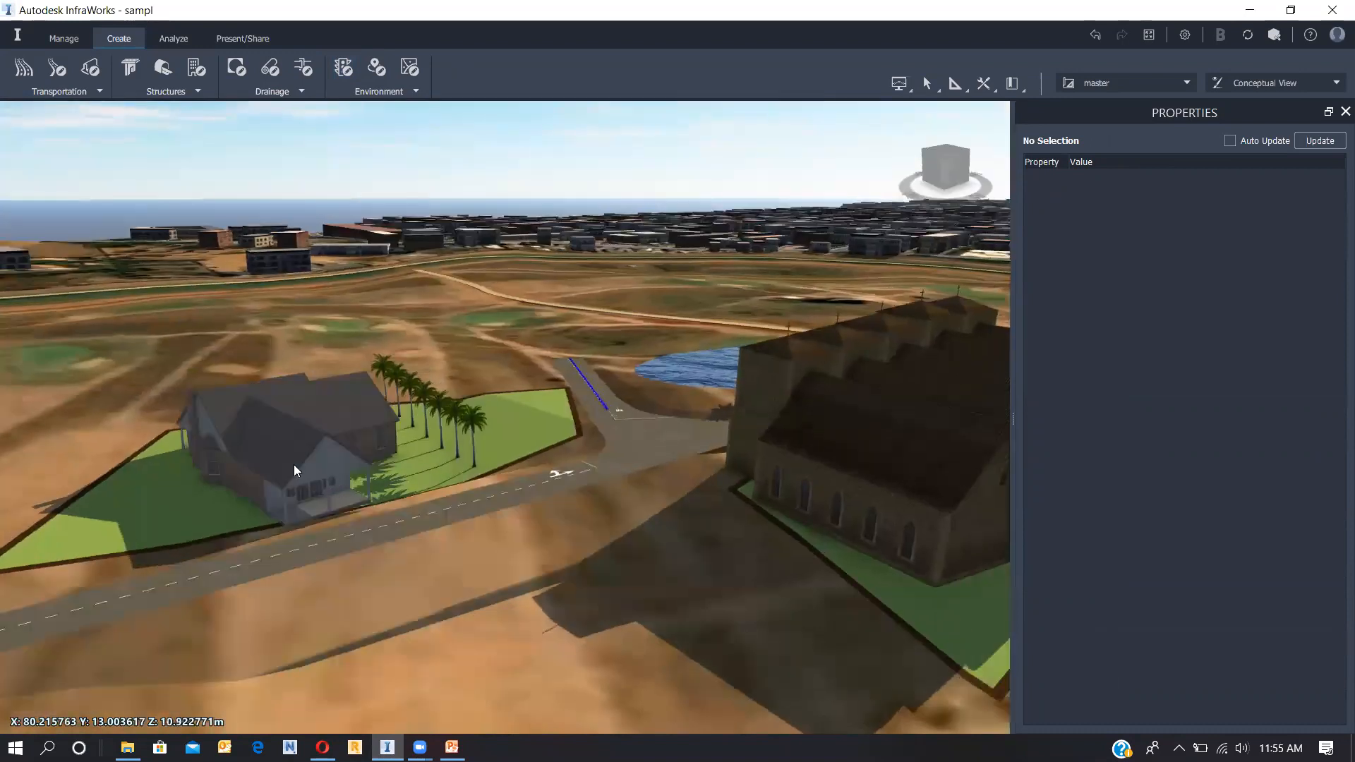
drag(405, 591, 387, 597)
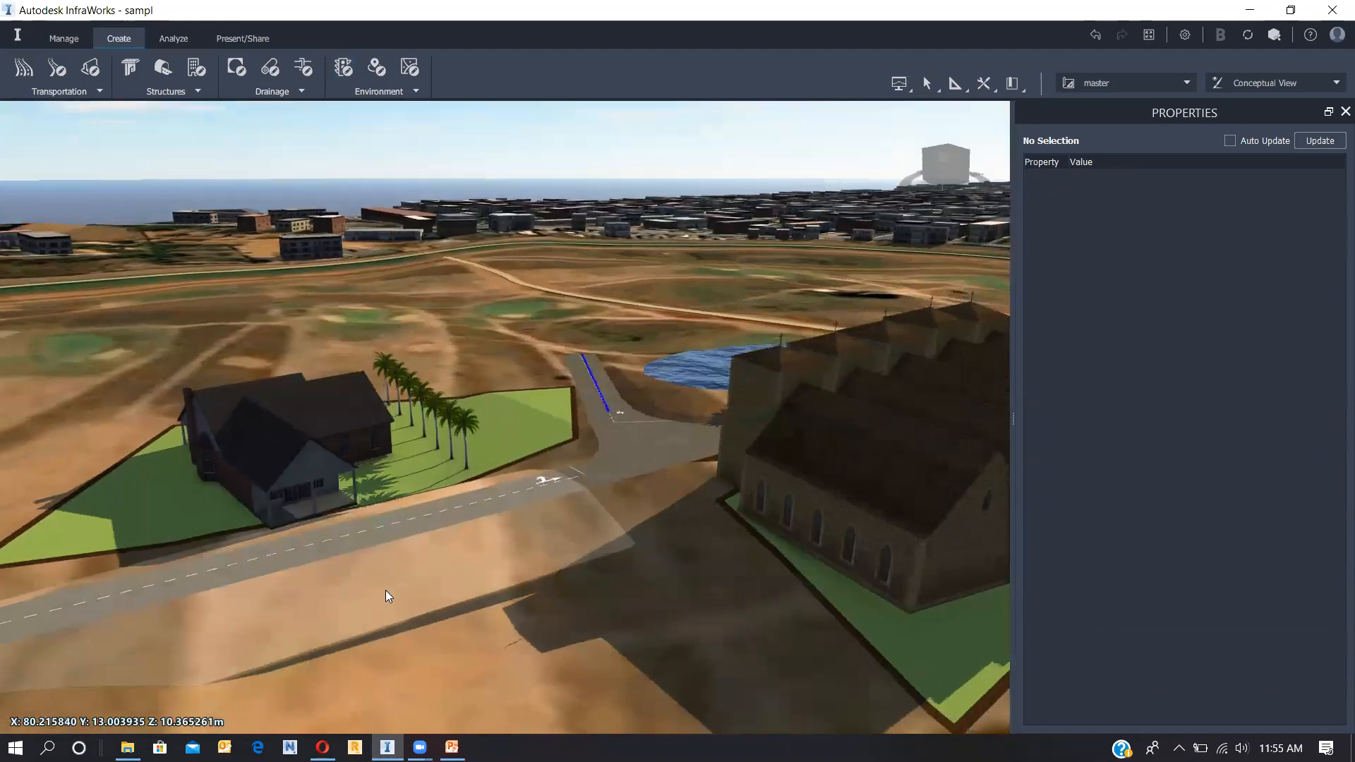
drag(365, 550, 346, 585)
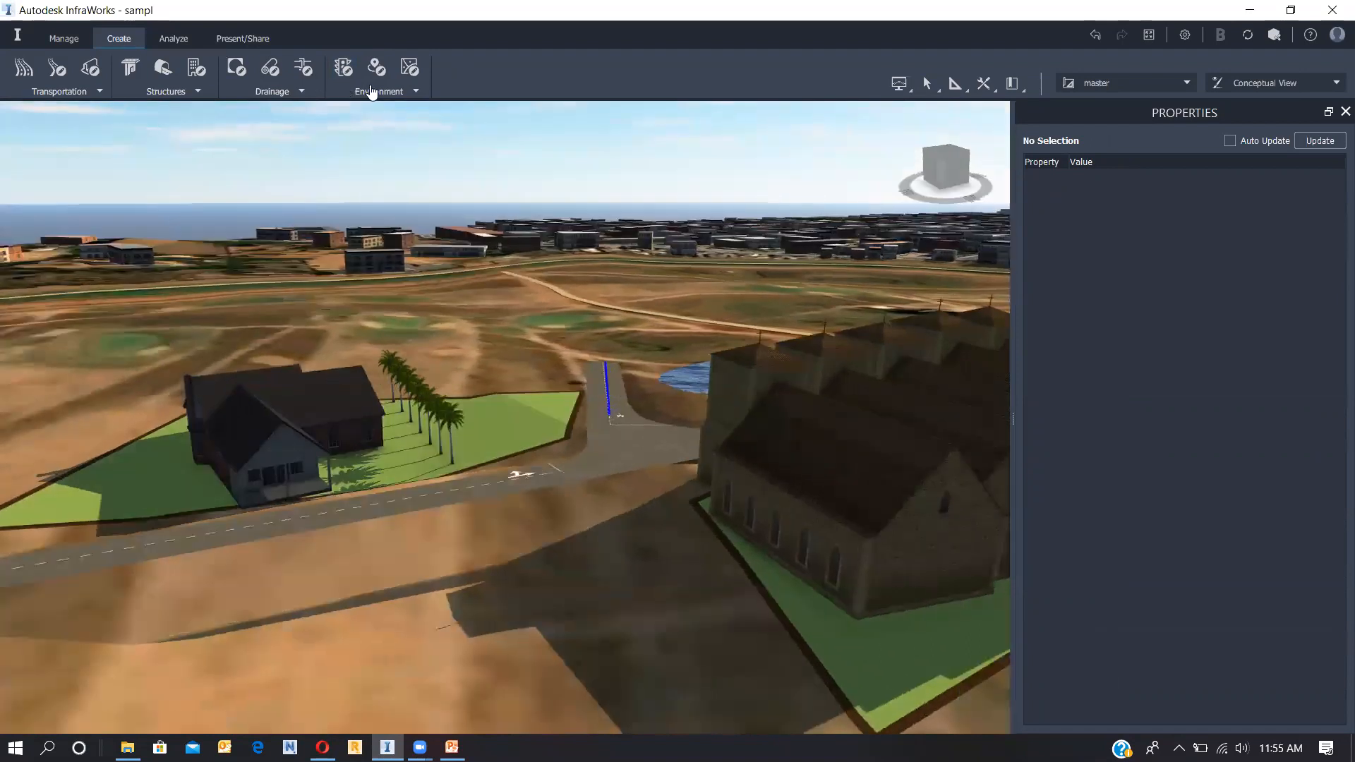
Step: Place a BMW 7 Series vehicle on the grass between the house porch and the palm row
click(350, 76)
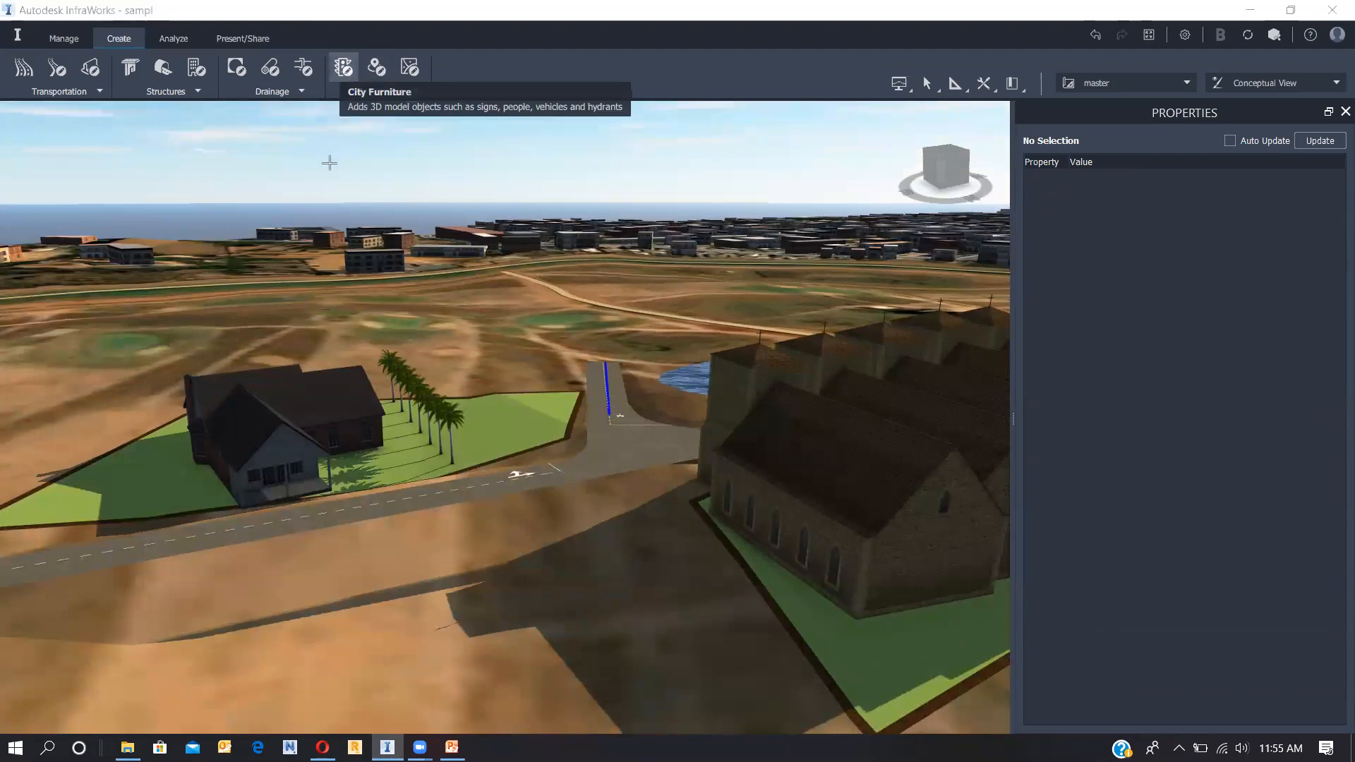
drag(157, 196, 131, 203)
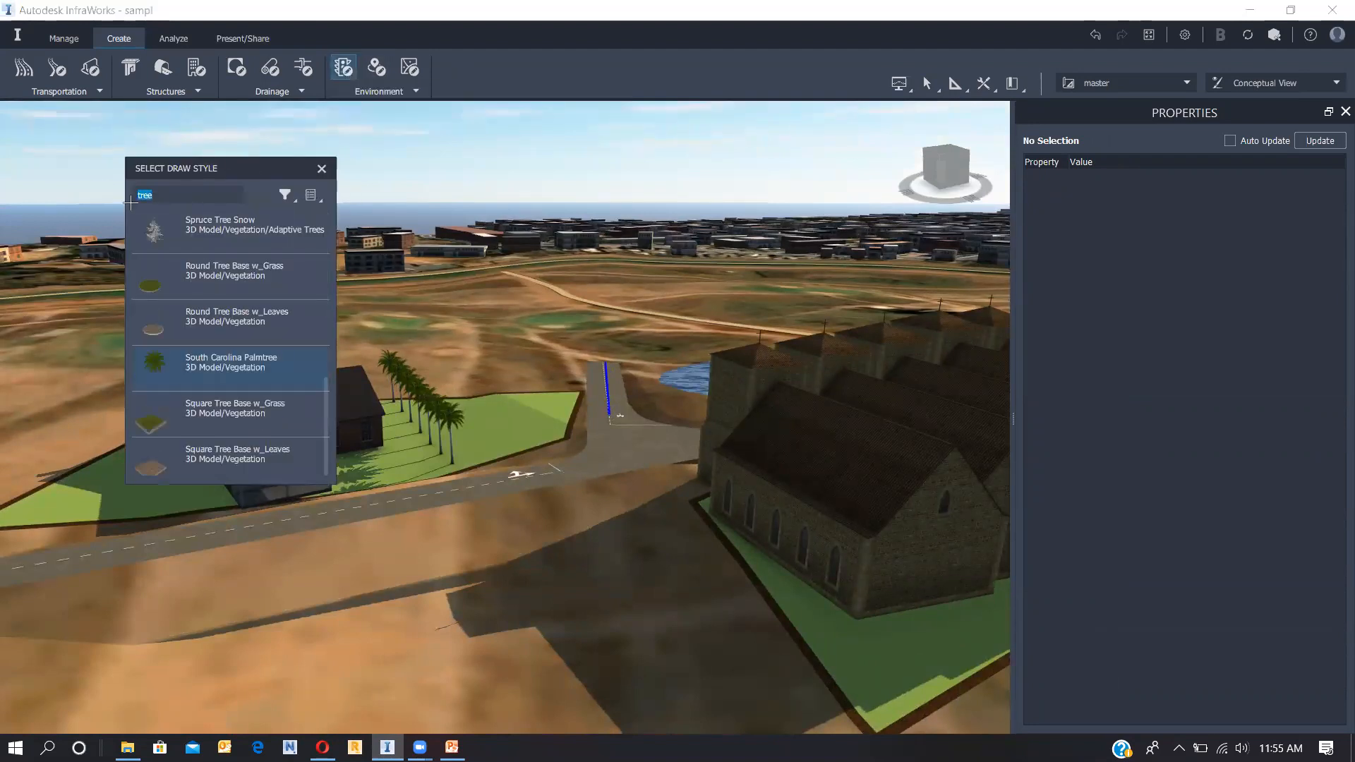
text(bmw)
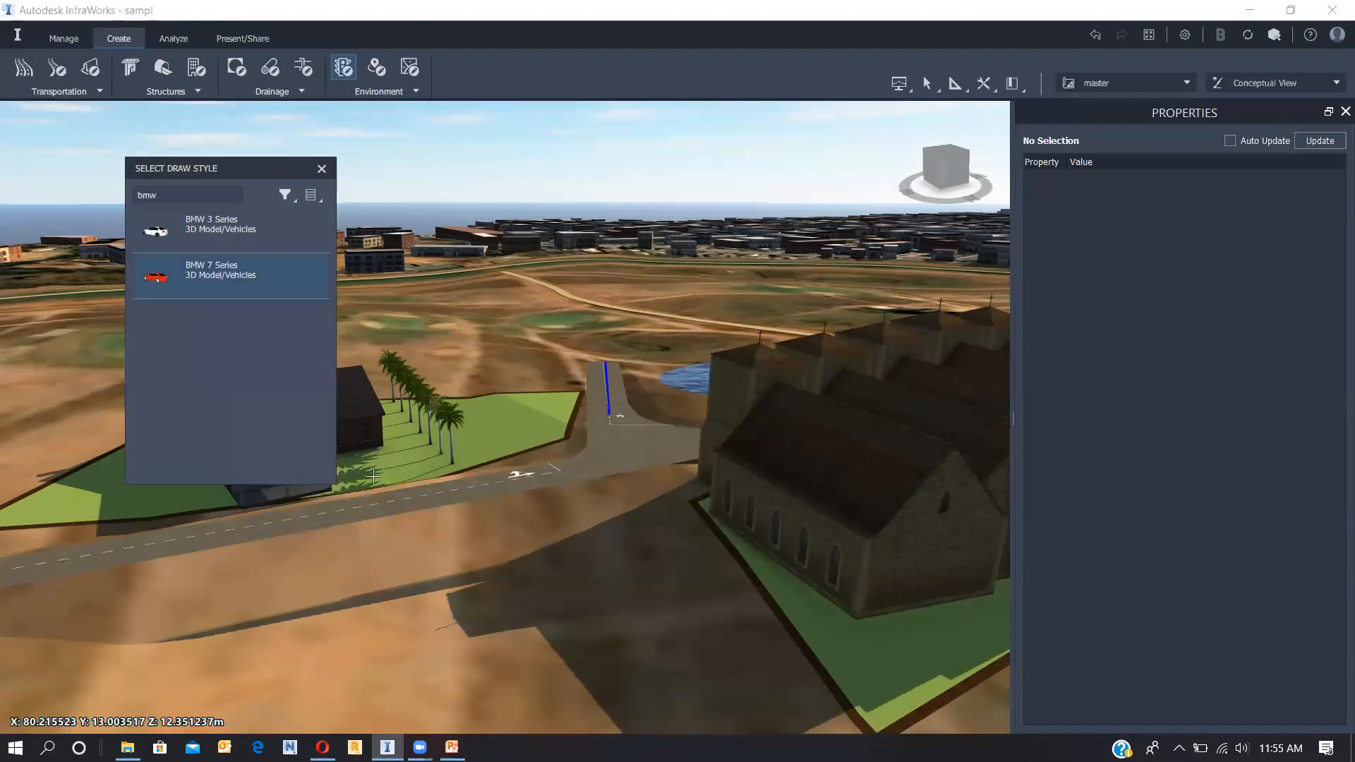
scroll(374, 476, up, 2)
scroll(361, 497, up, 2)
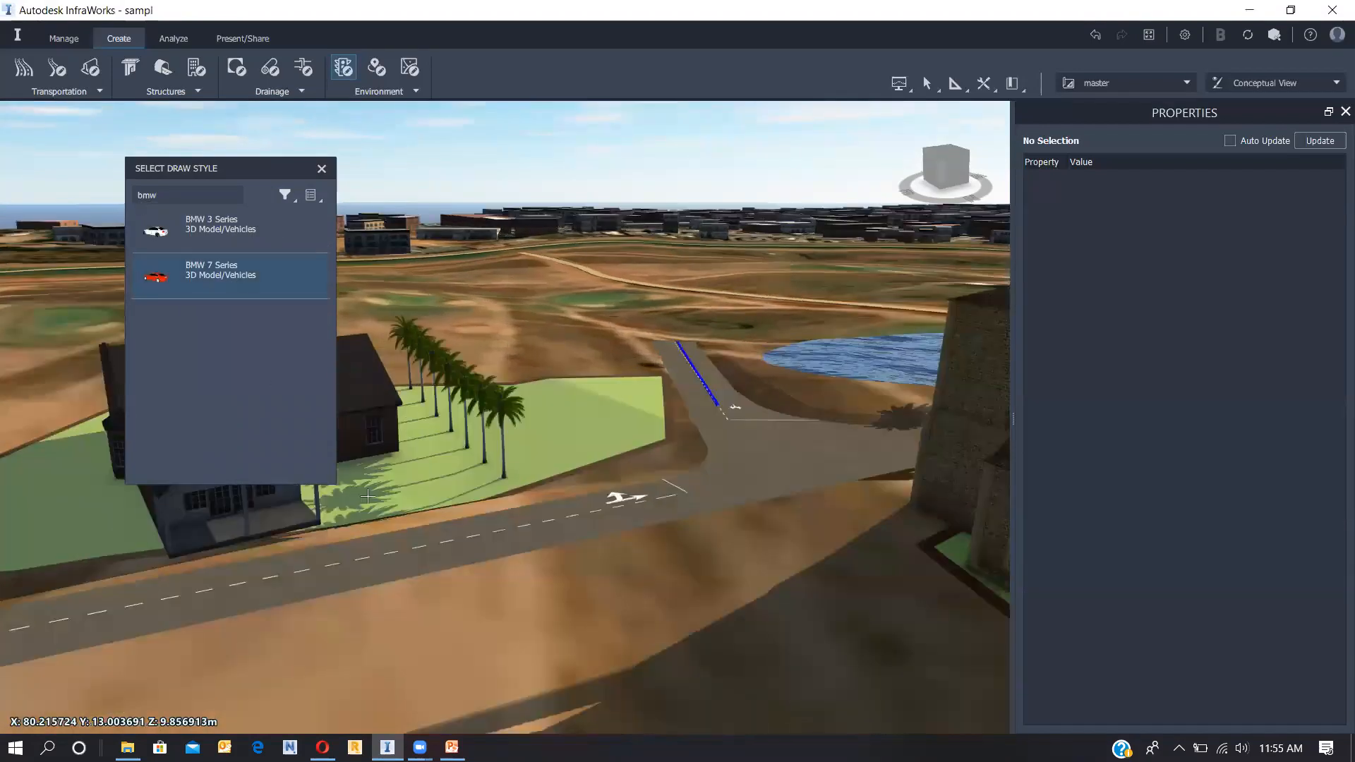
click(372, 497)
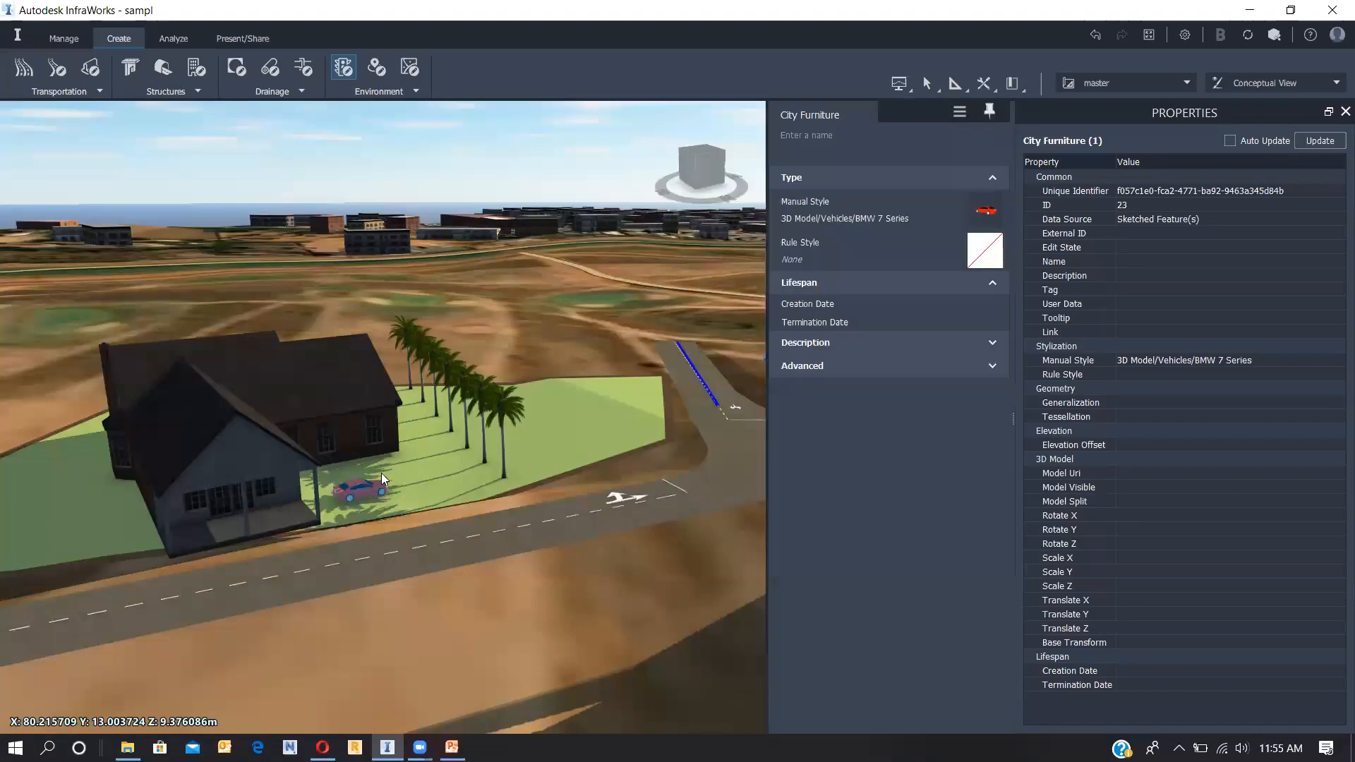
Step: Rotate the red car about its z axis by about 92.2 degrees
click(381, 475)
drag(383, 475, 283, 549)
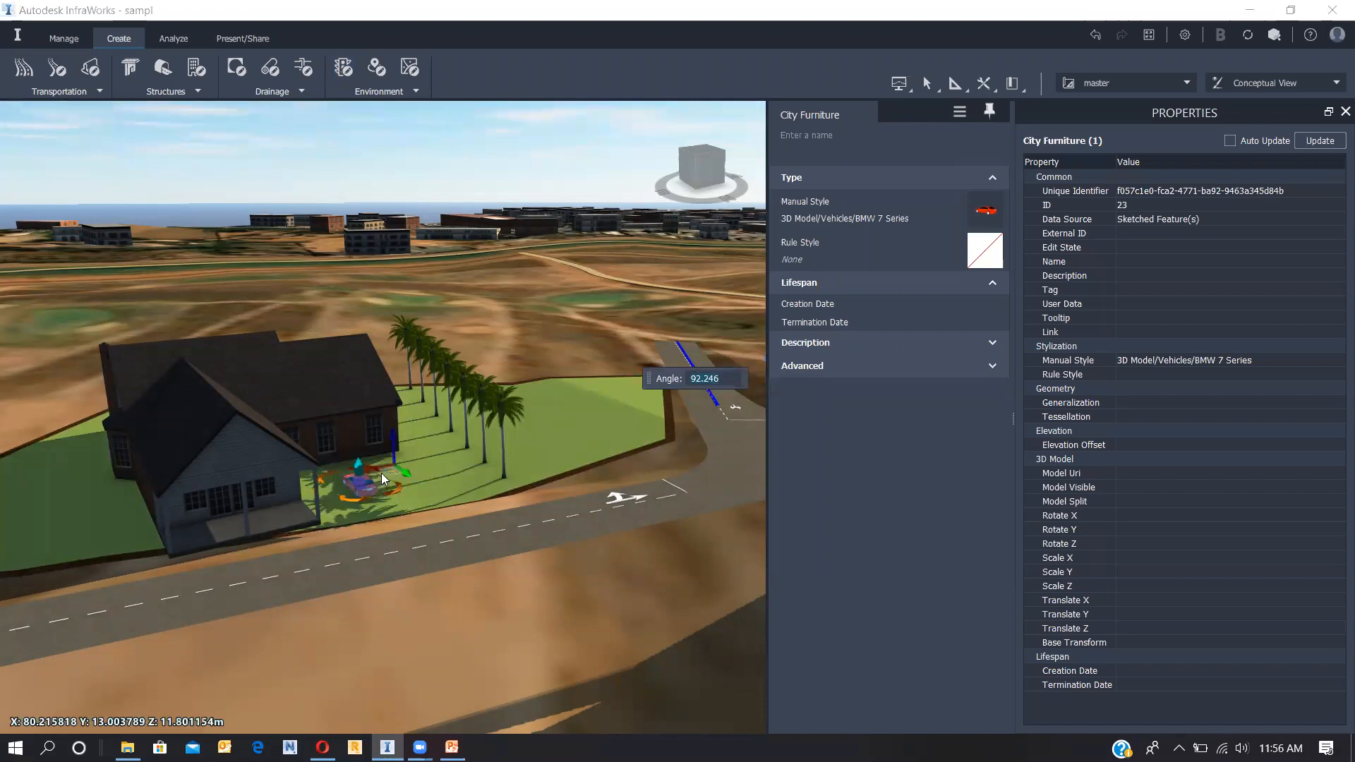
drag(360, 465, 360, 462)
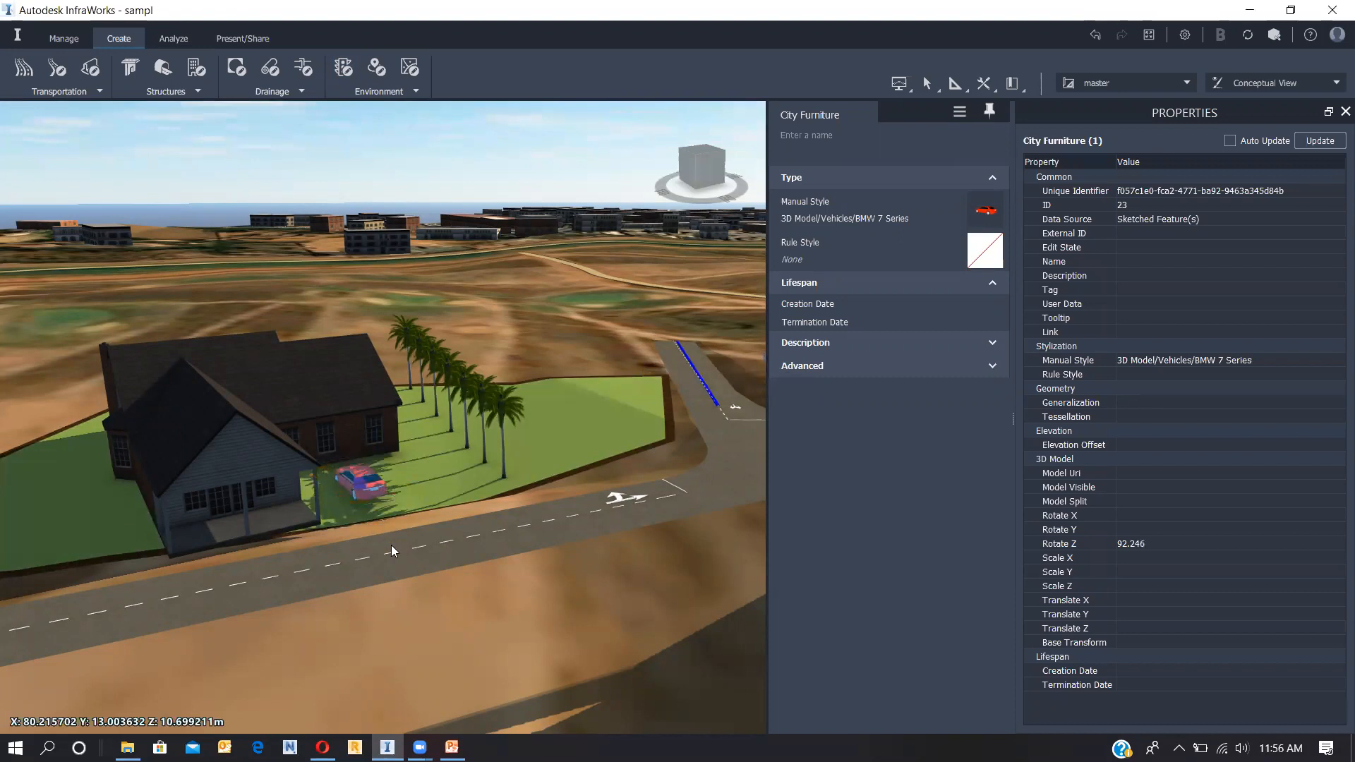
click(391, 545)
scroll(372, 521, up, 2)
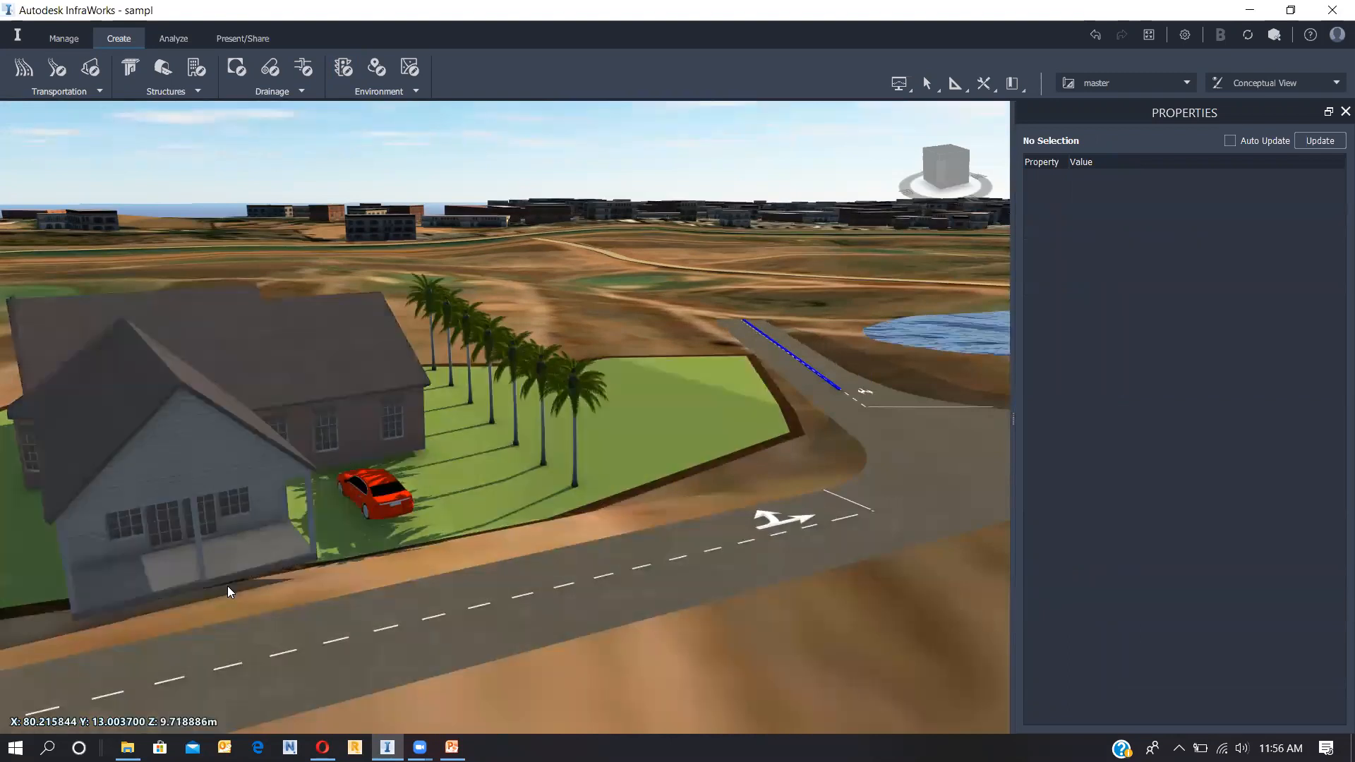
Step: Place Standing Woman - Hands on Hips figures at the house porch and on the grass beside the car
click(344, 67)
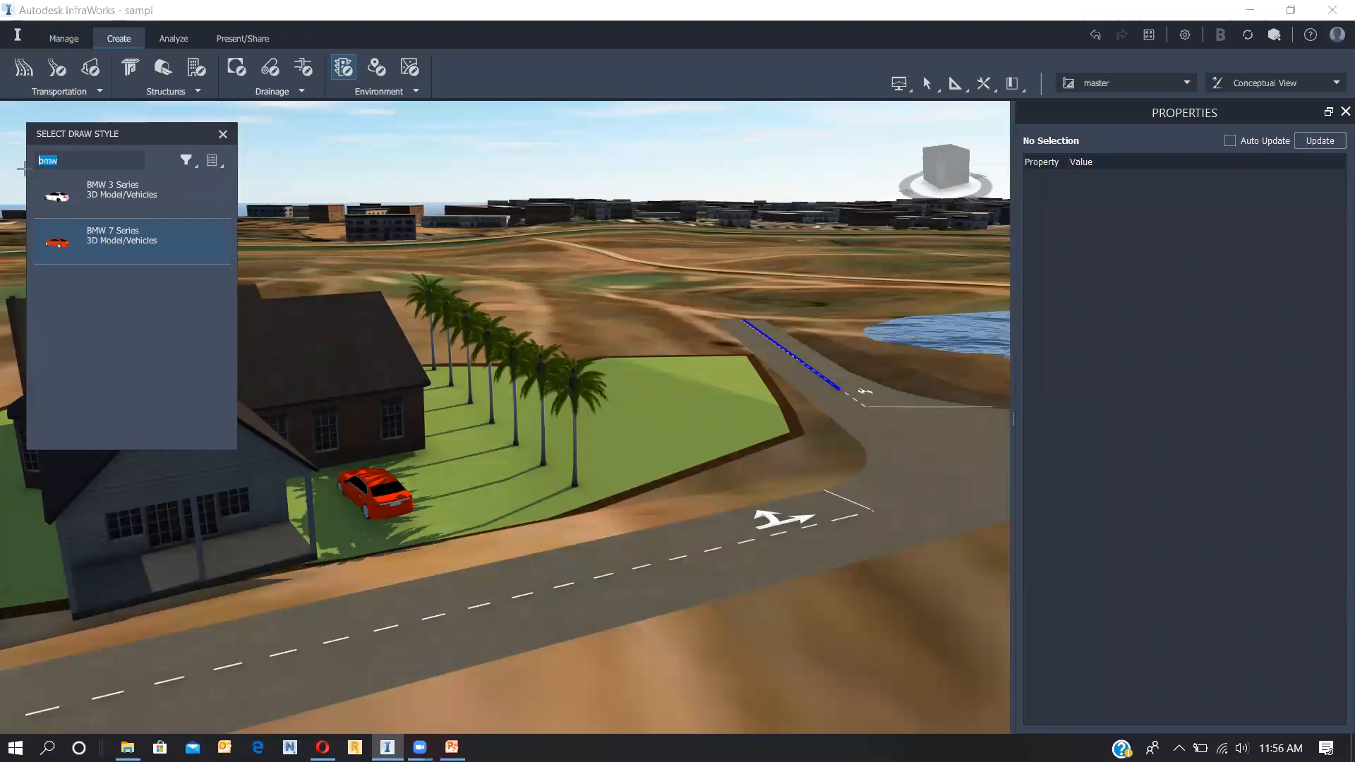
text(wom)
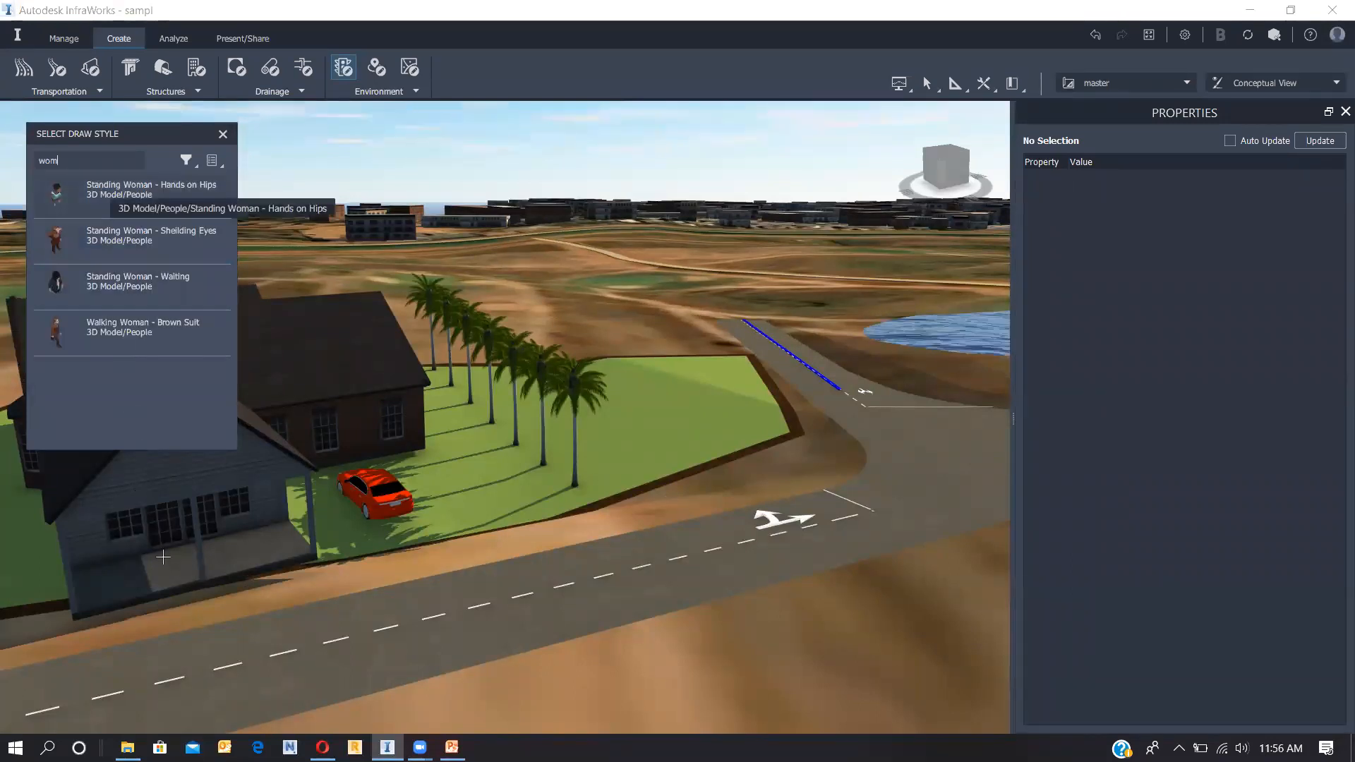
double_click(205, 557)
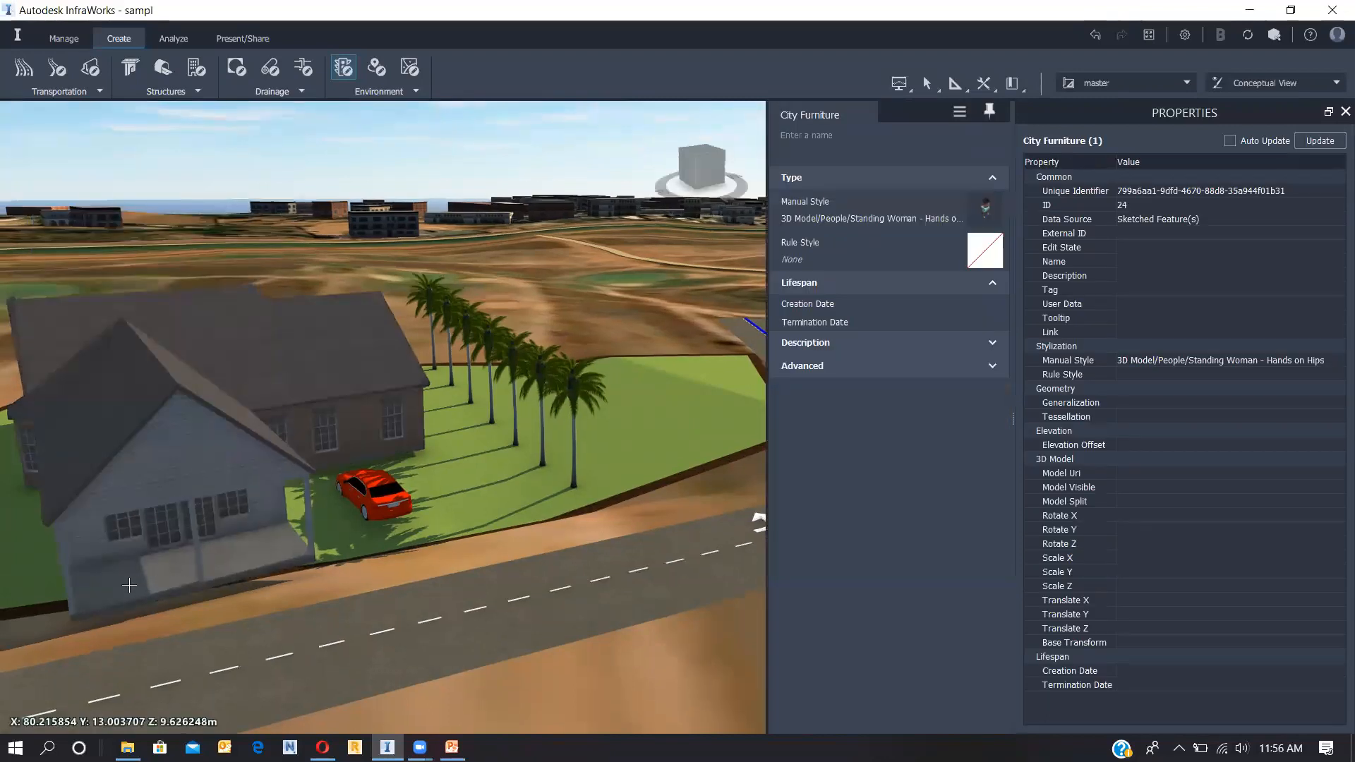
double_click(214, 592)
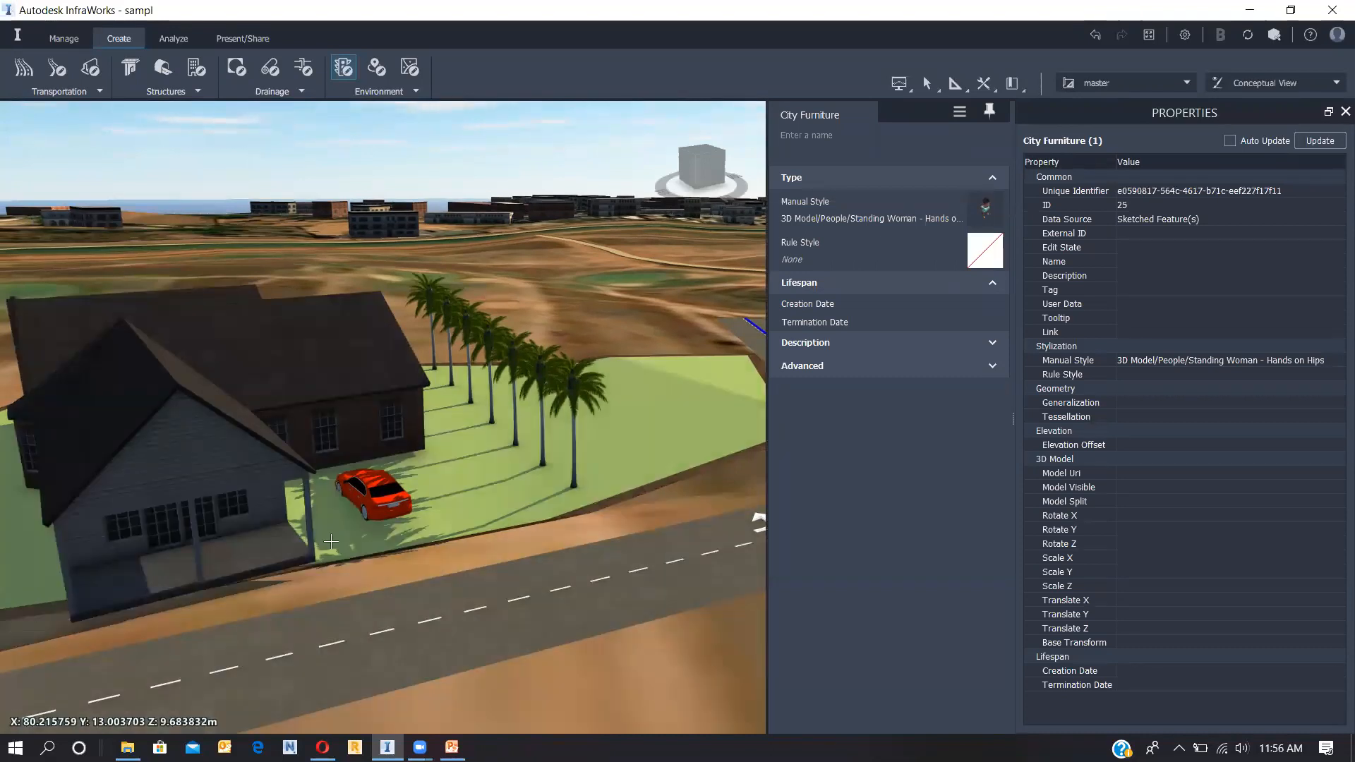
double_click(353, 557)
Step: Scale the woman beside the car to about 1.47 and move her right next to the car
scroll(353, 554, up, 2)
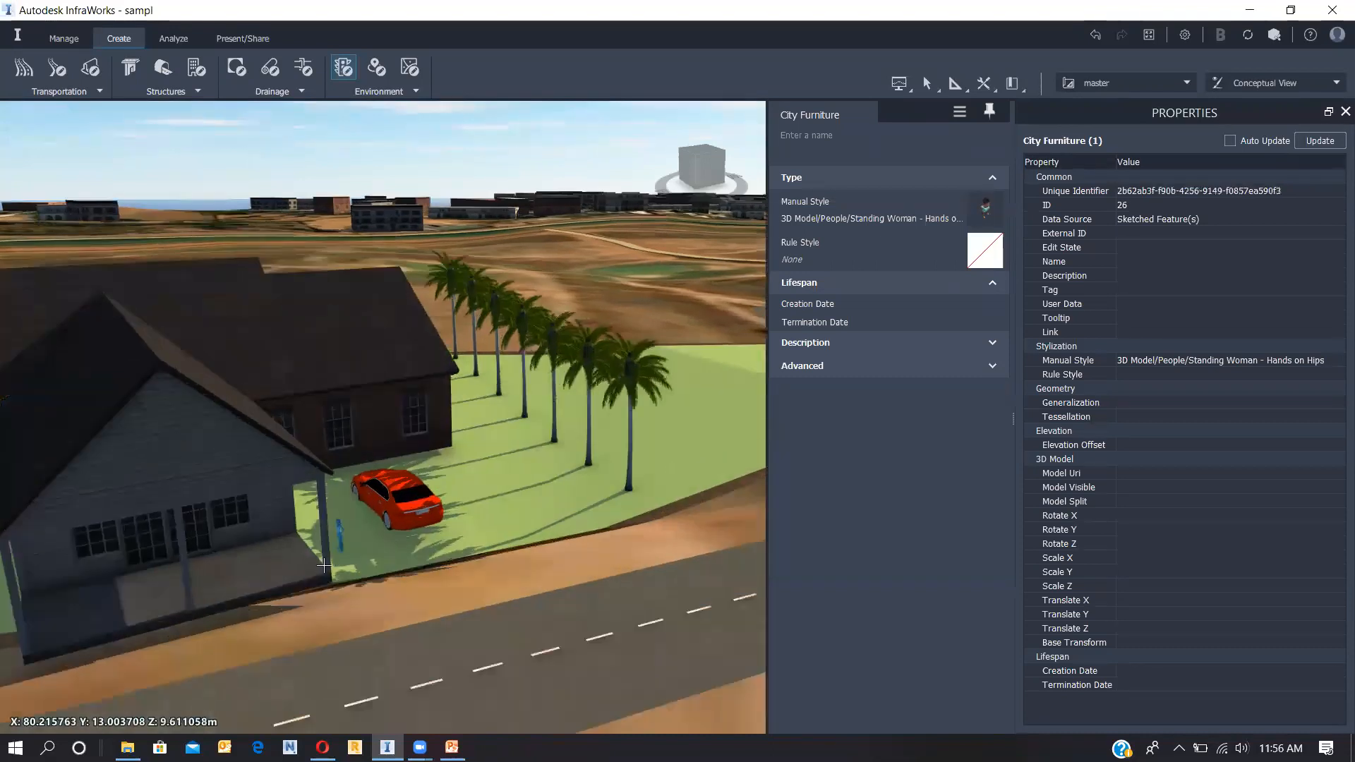
drag(341, 510, 341, 503)
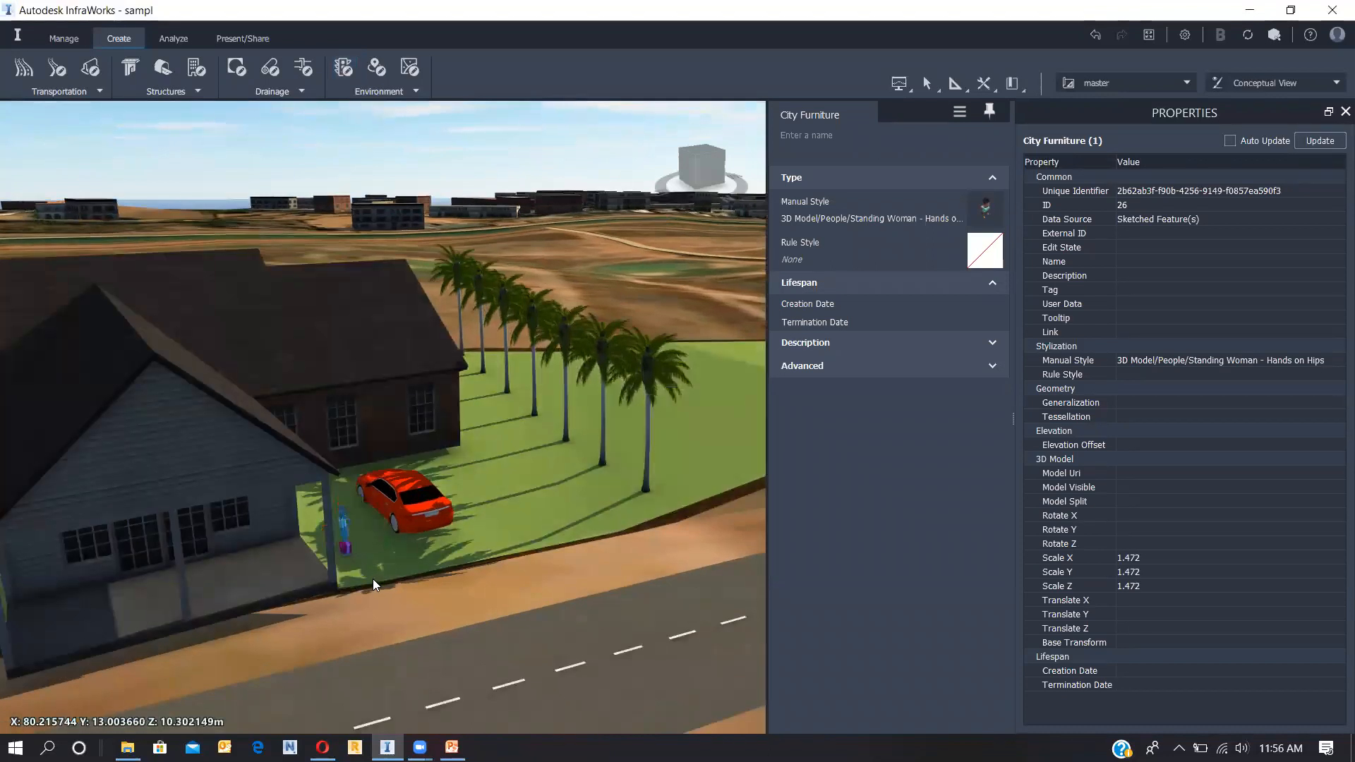
click(372, 579)
click(343, 538)
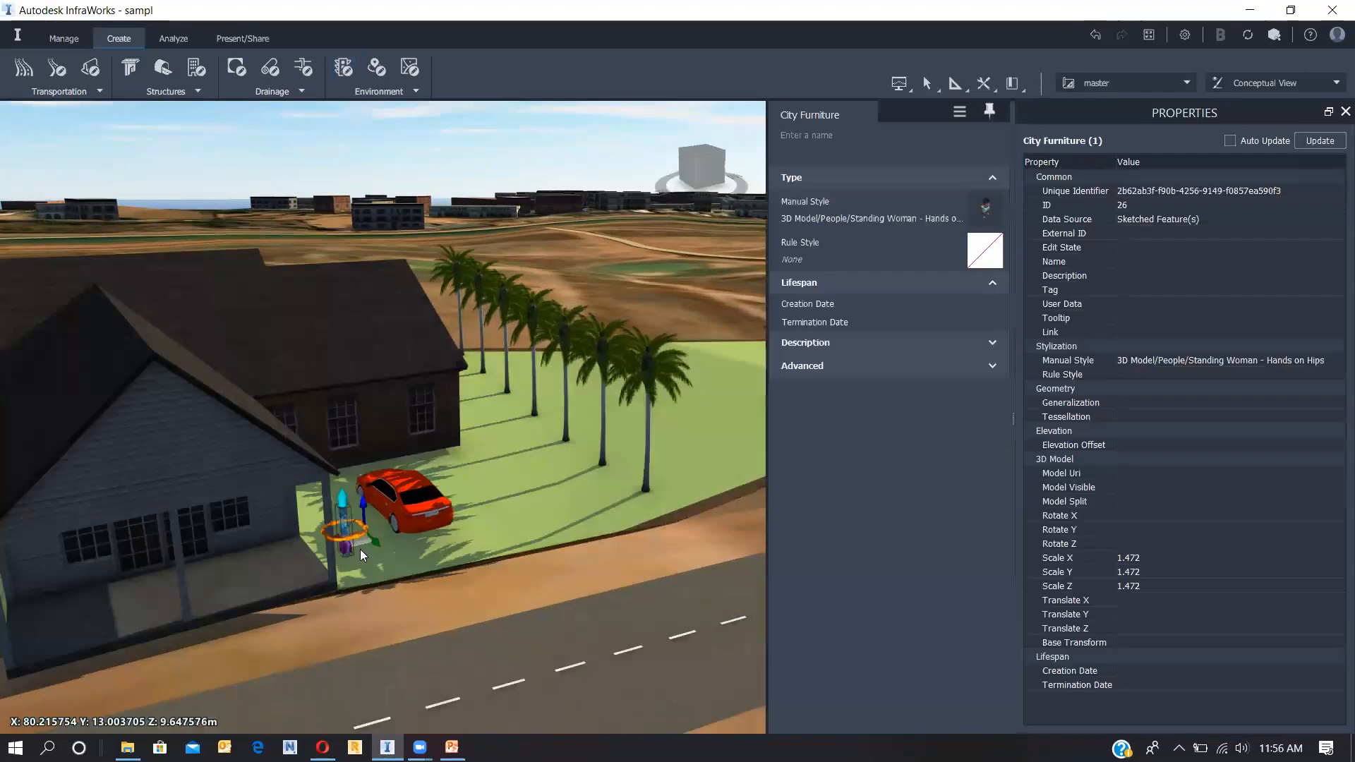
drag(359, 545, 161, 488)
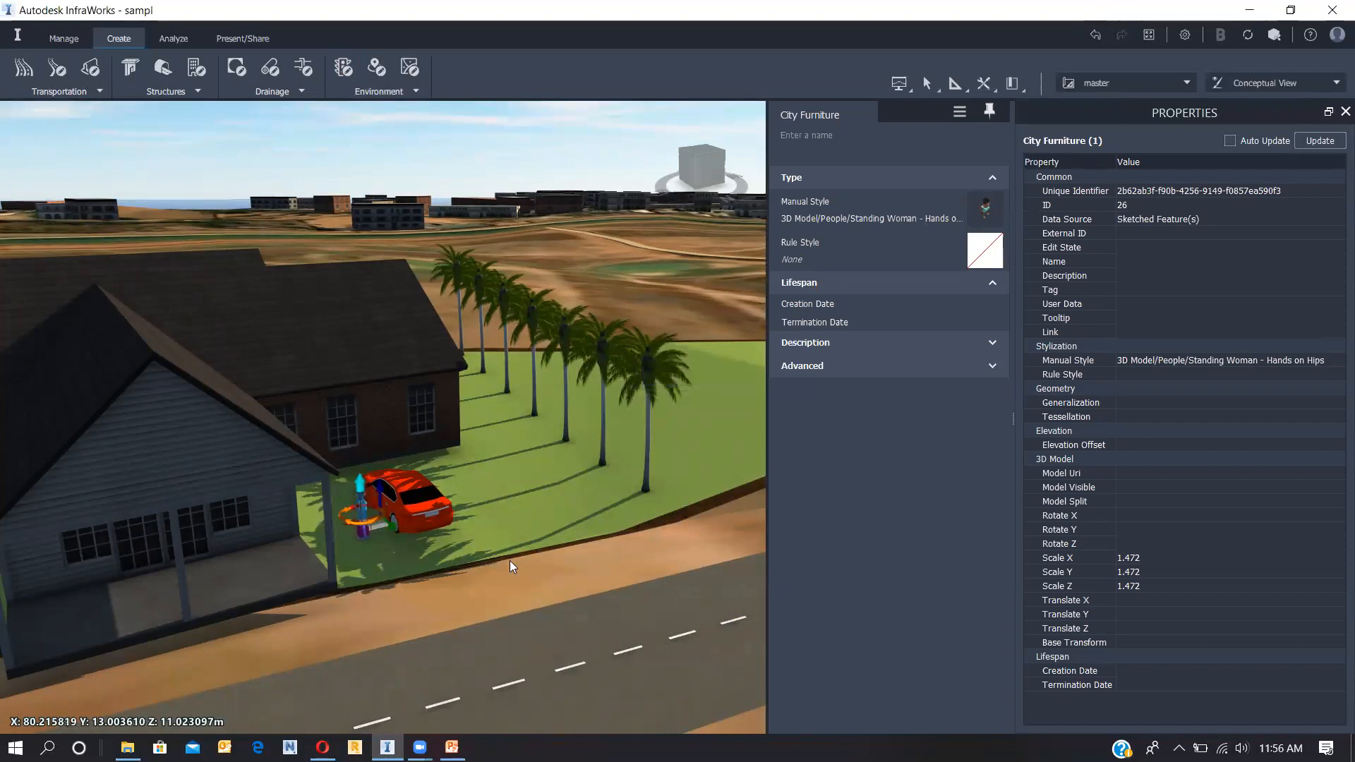
click(464, 582)
key(Escape)
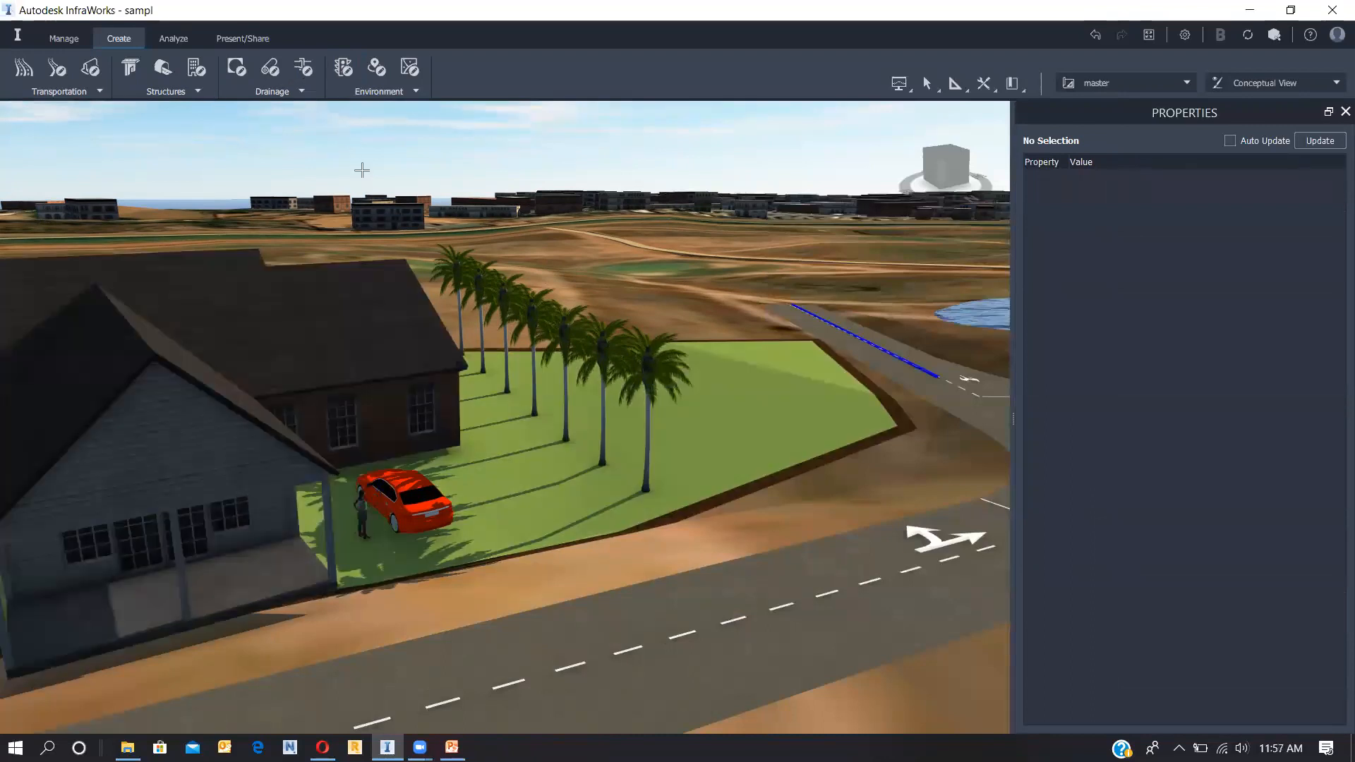
Step: Place a Standing Woman - Sheilding Eyes figure in front of the house porch and enlarge it slightly
click(344, 67)
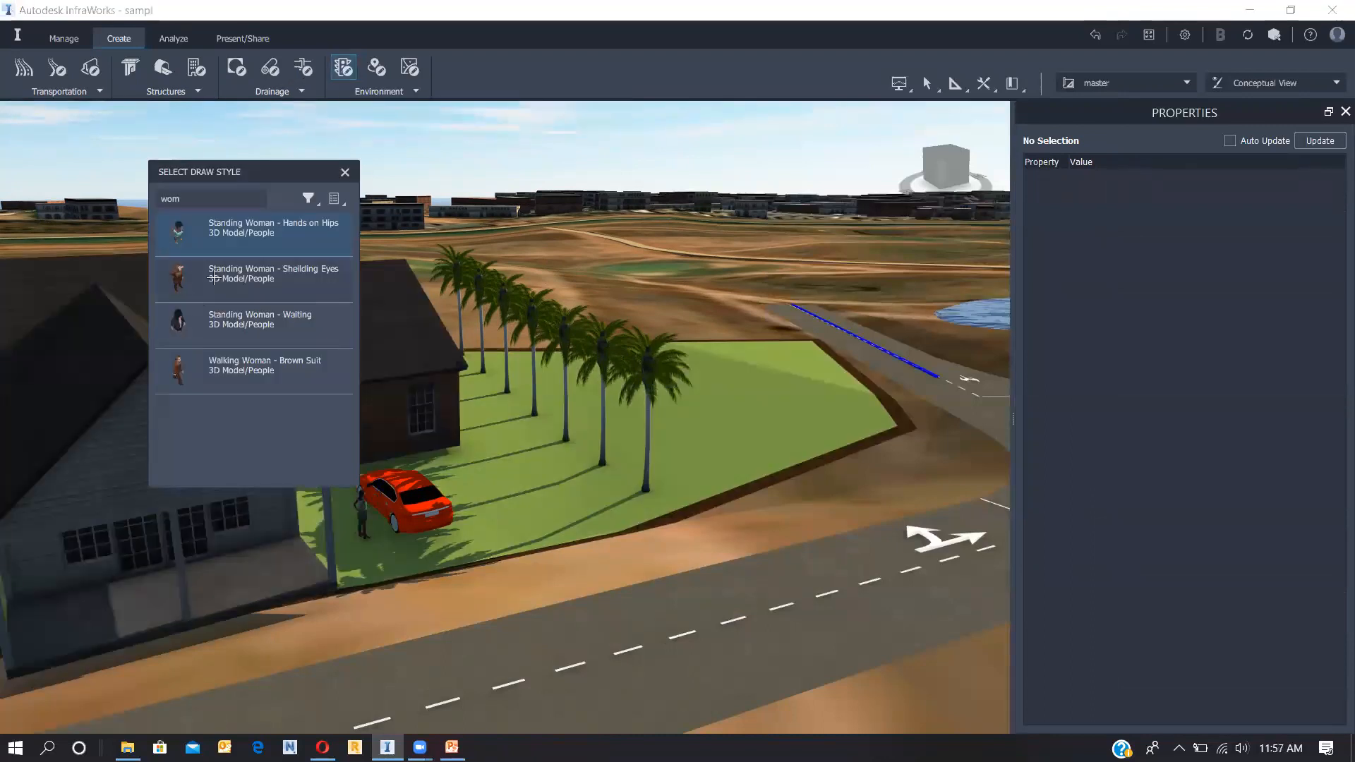
click(214, 278)
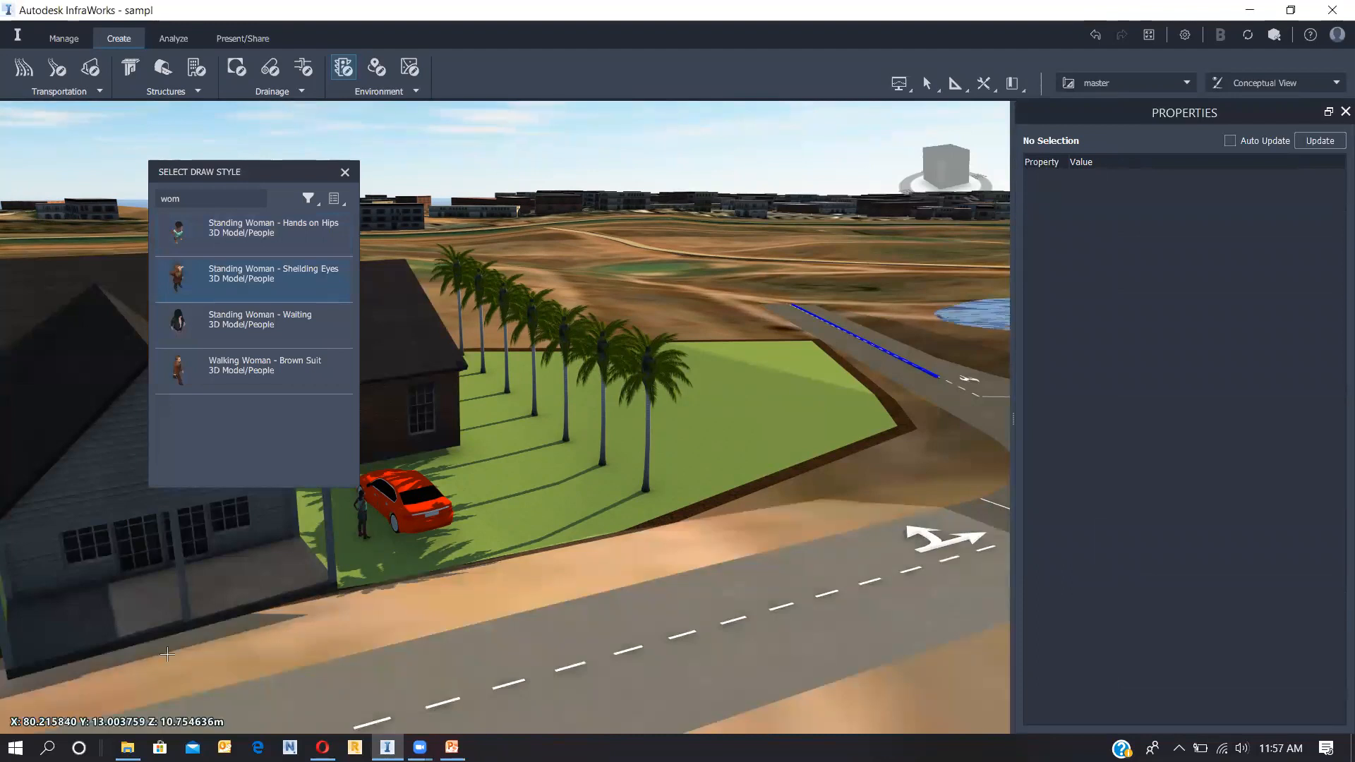
click(164, 633)
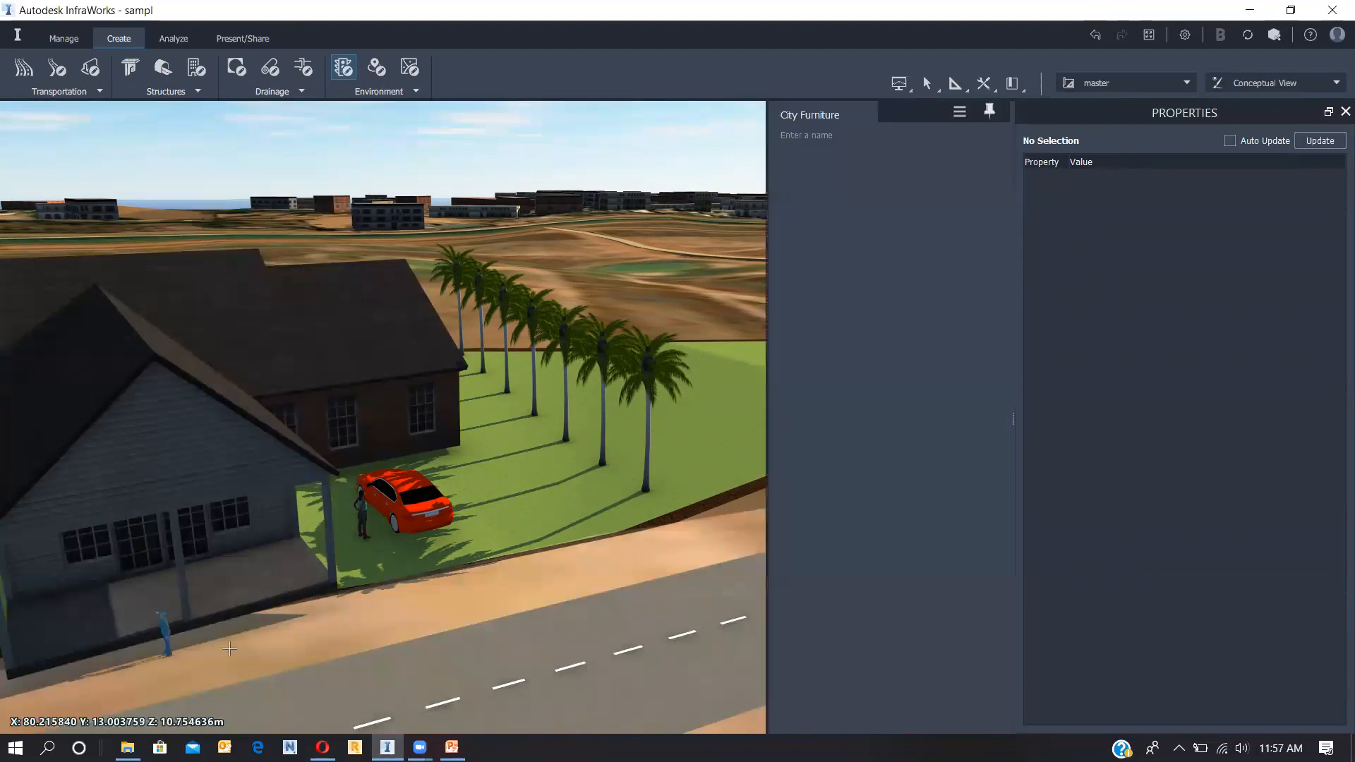
drag(163, 610, 54, 631)
click(337, 605)
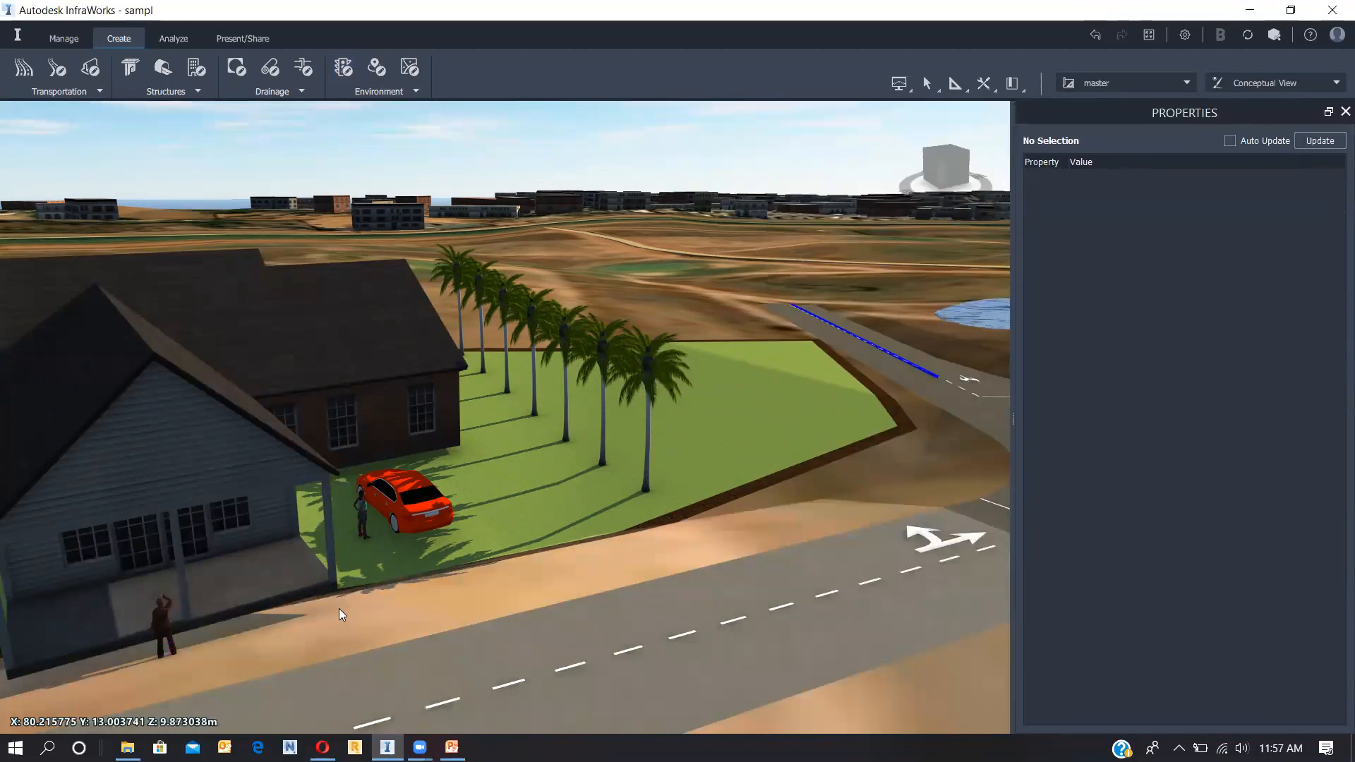
scroll(336, 610, down, 2)
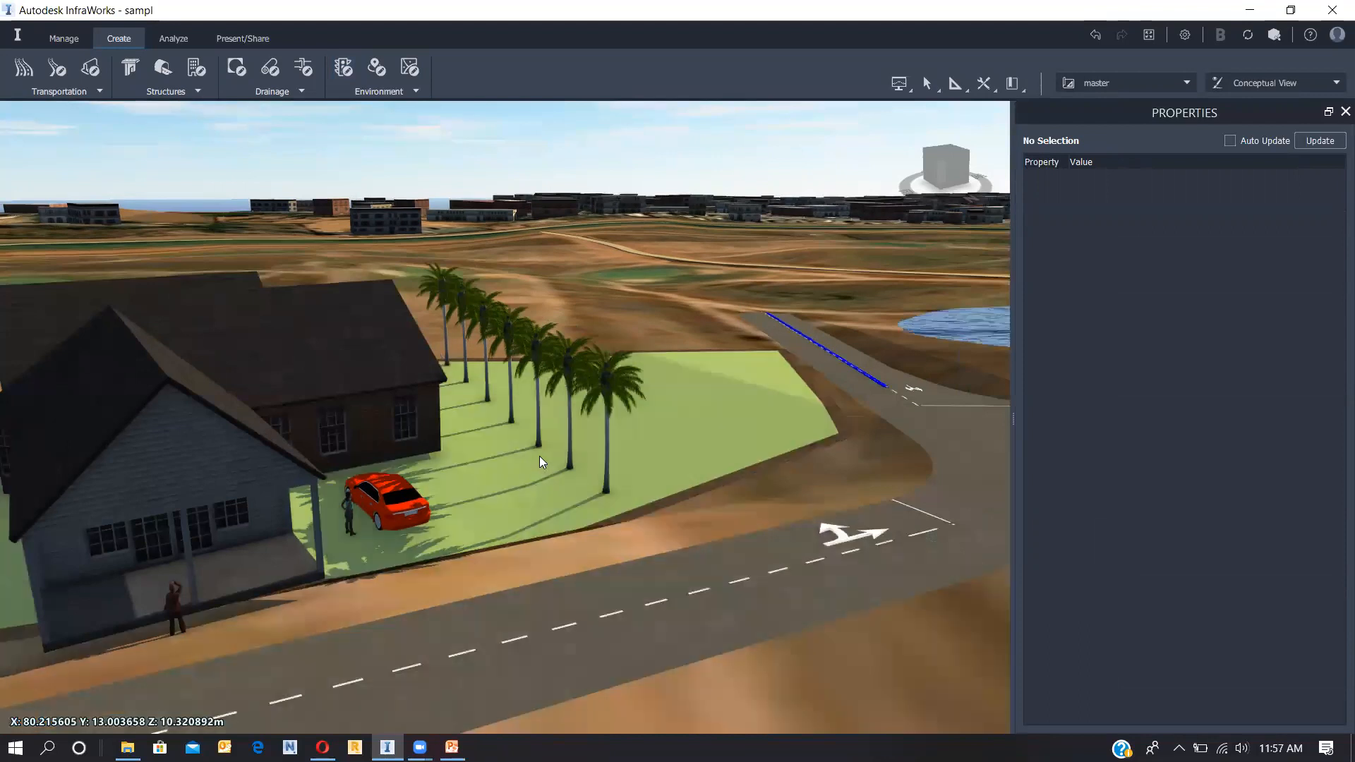
scroll(410, 335, down, 3)
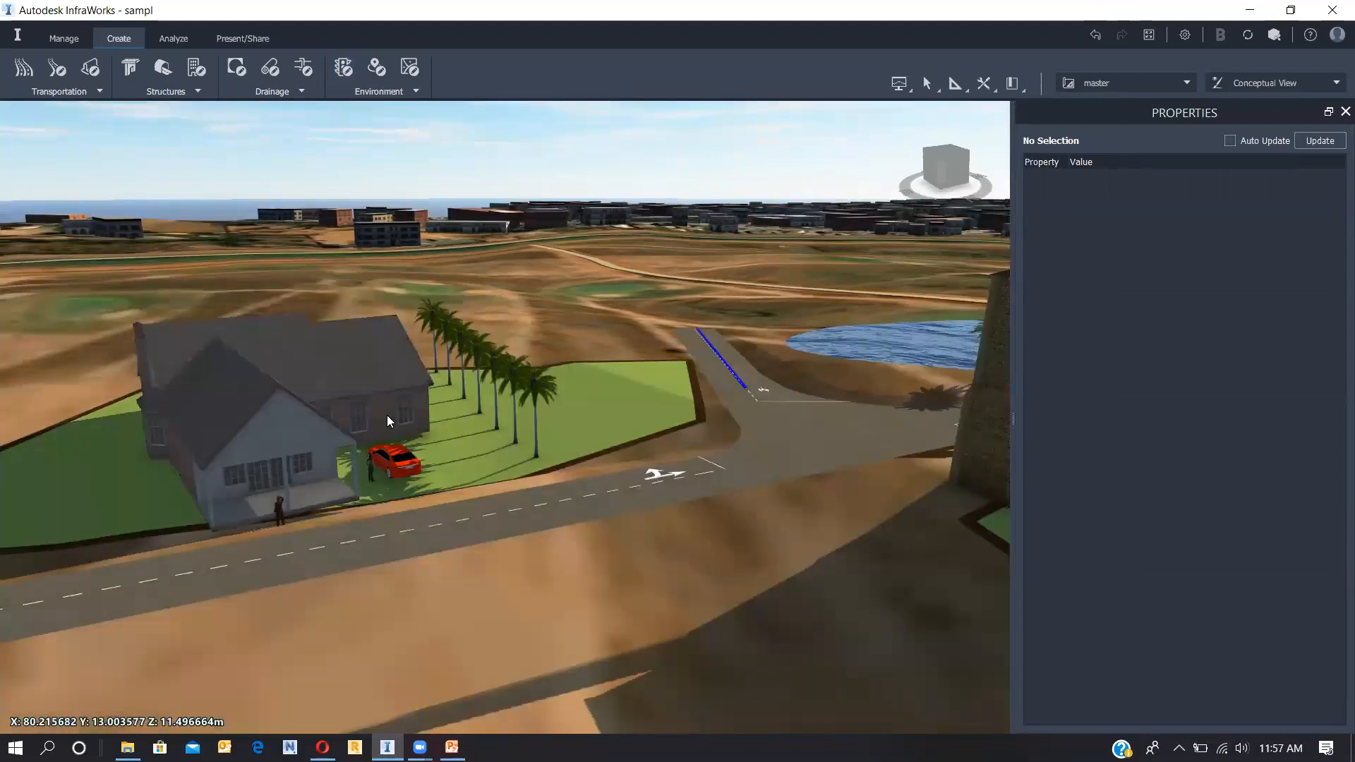
click(243, 38)
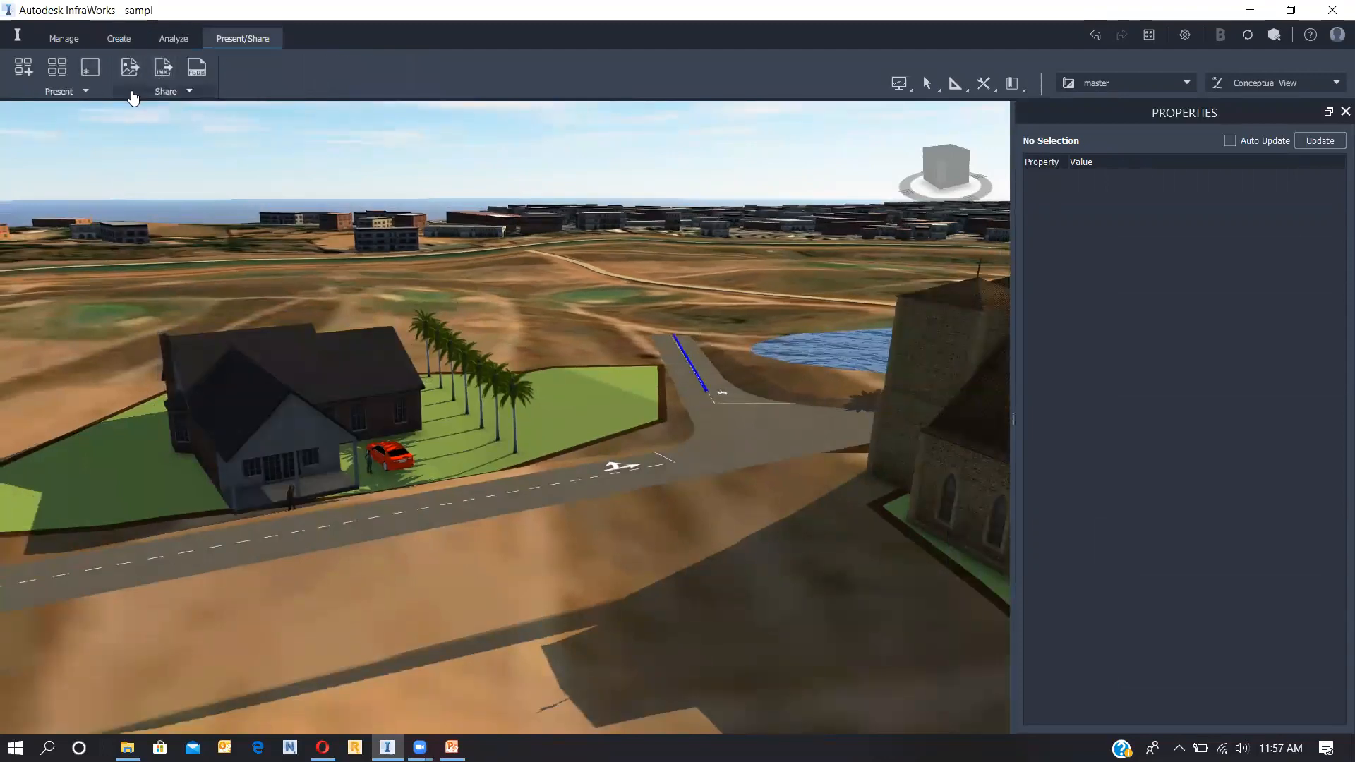
click(64, 100)
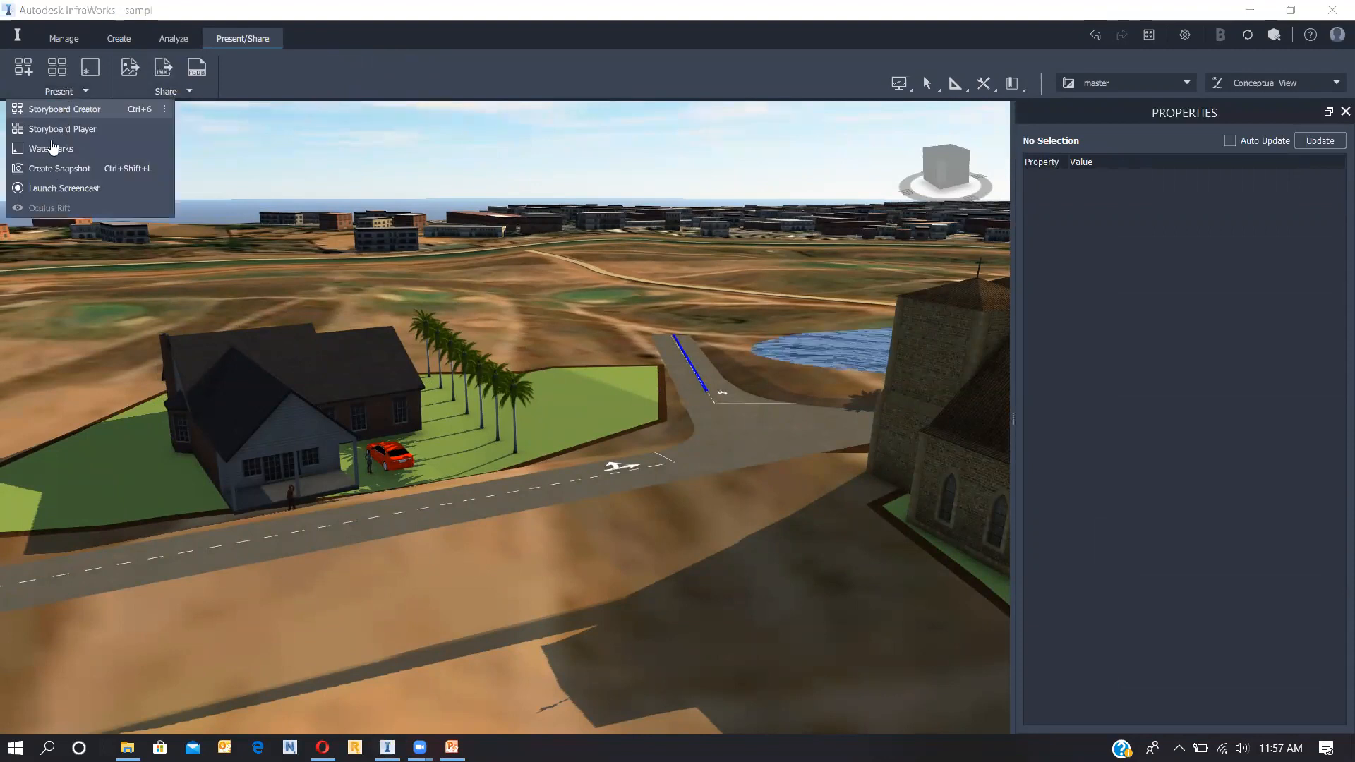
click(67, 42)
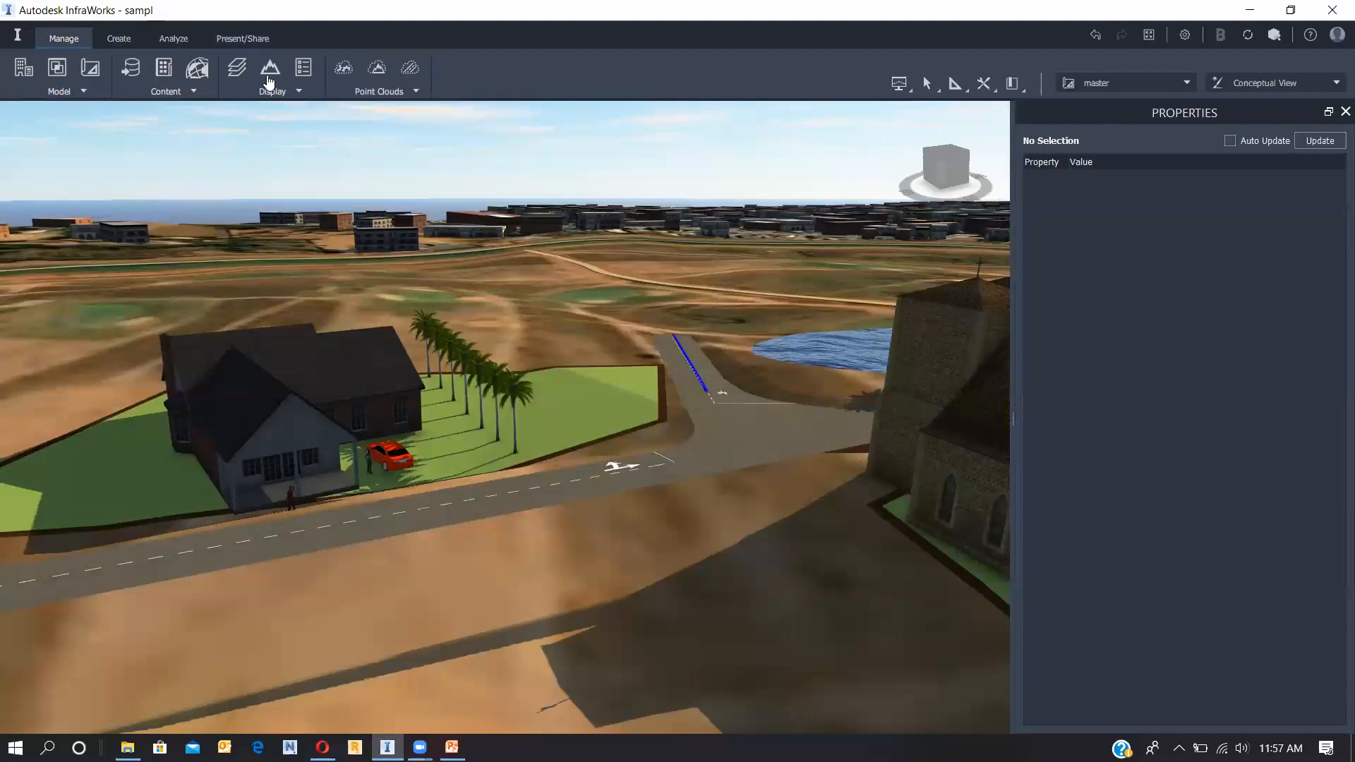
click(84, 92)
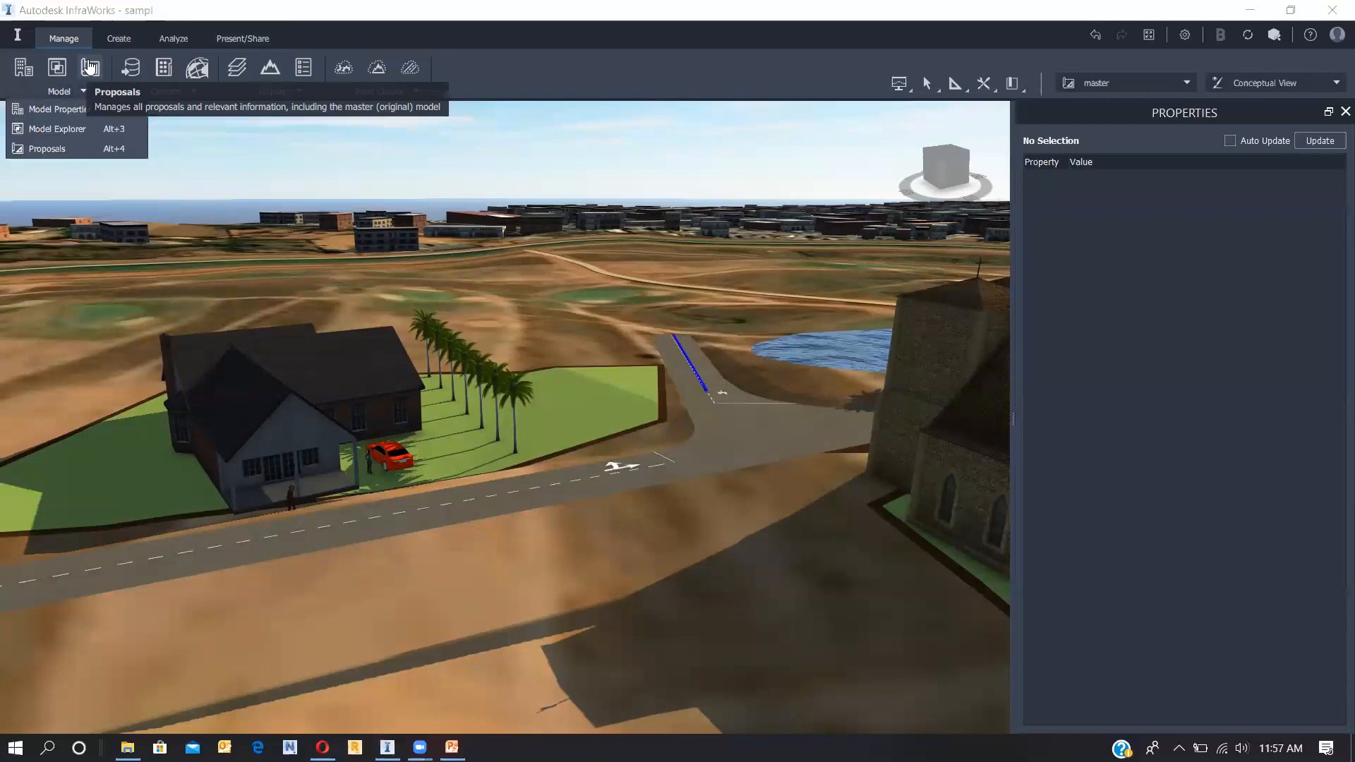
click(135, 40)
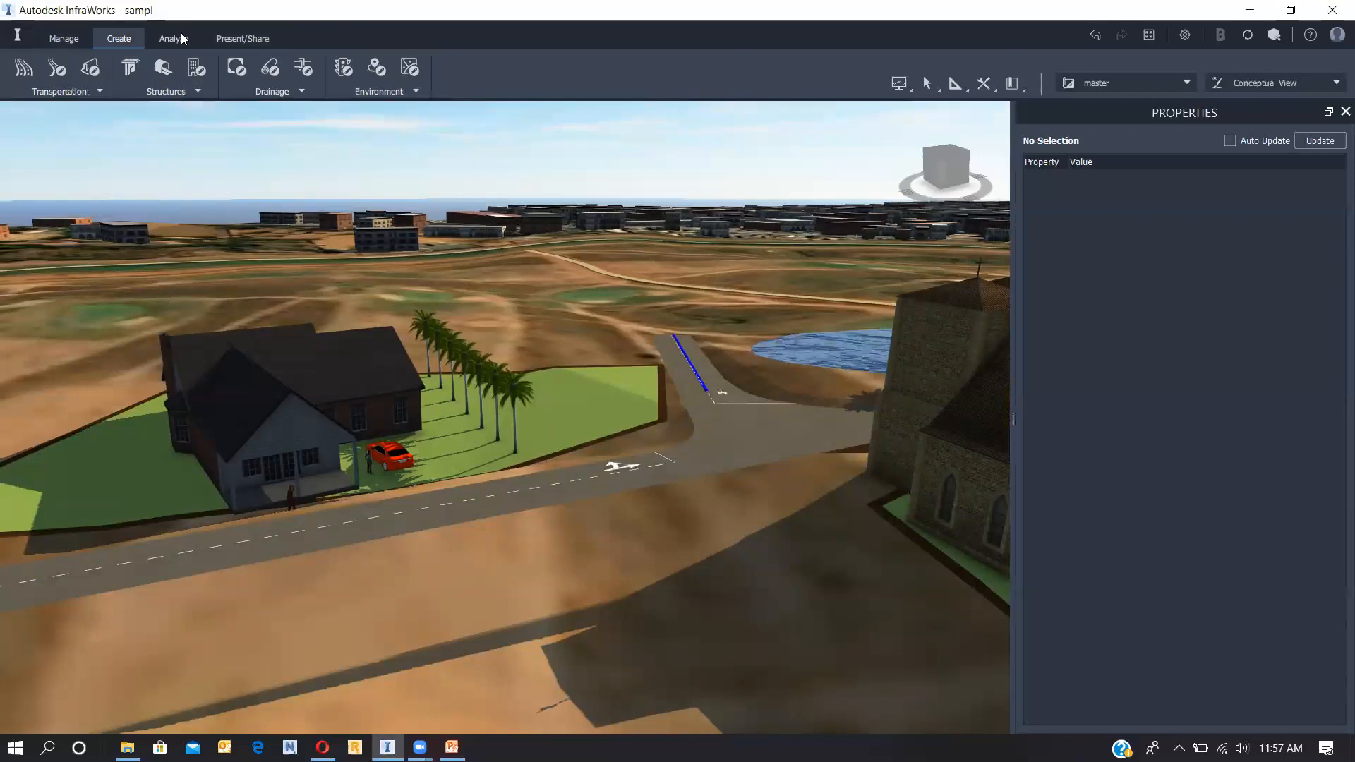
click(176, 40)
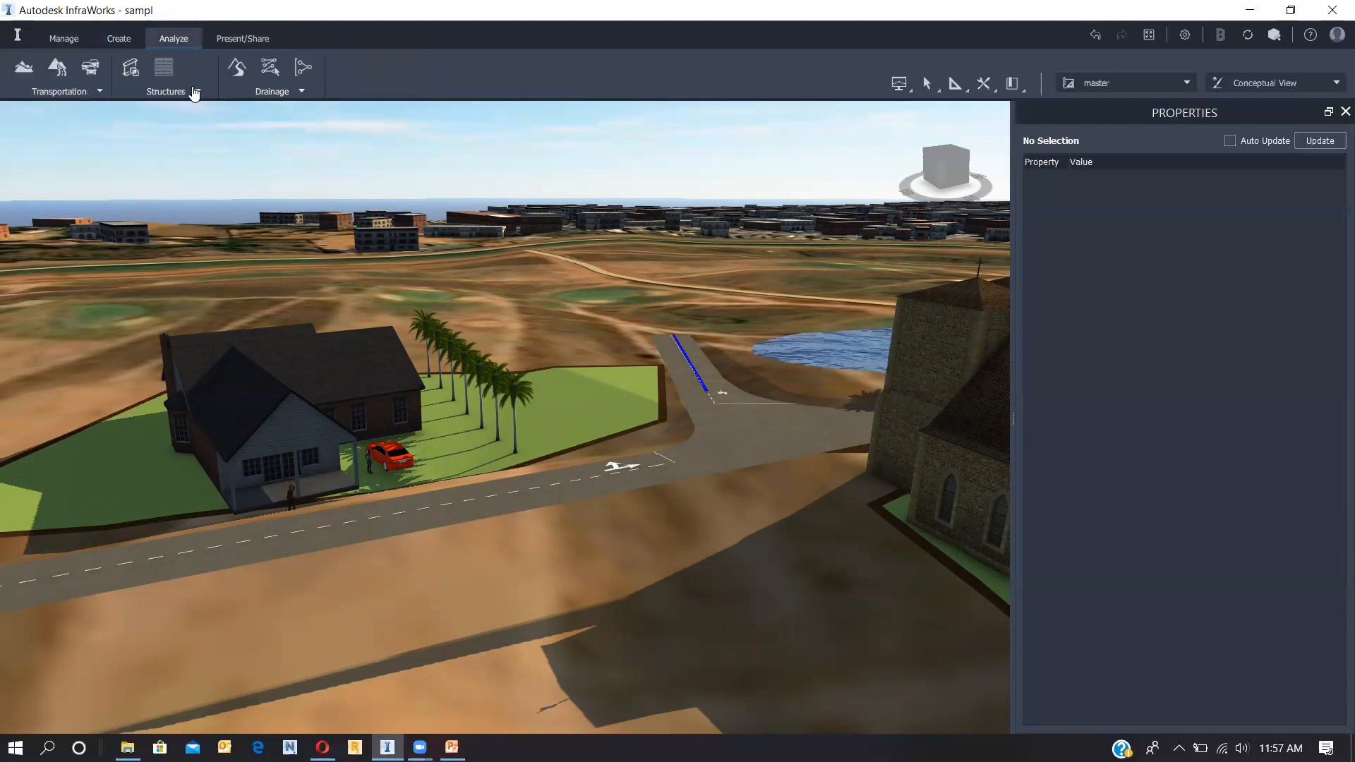
click(62, 92)
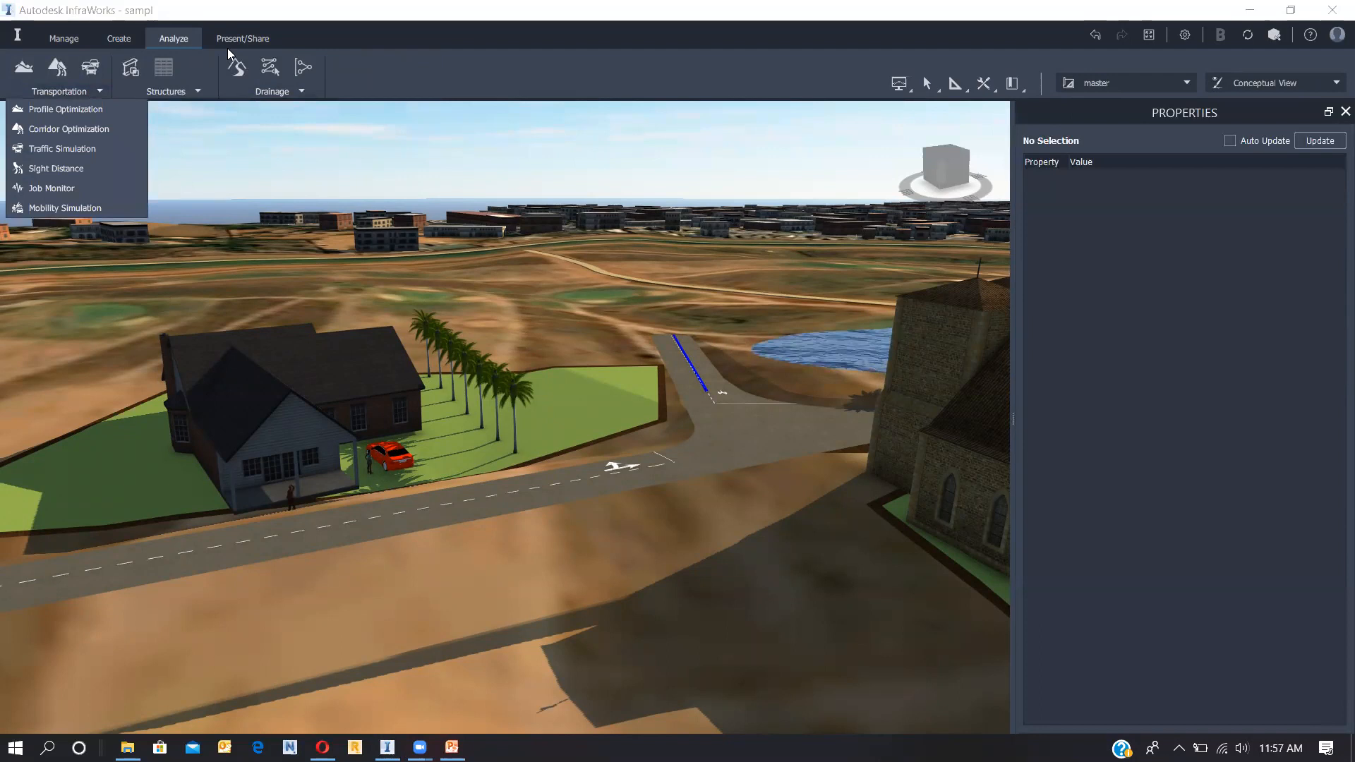
Step: Open the Storyboard Creator to start a new storyboard for the model
click(246, 39)
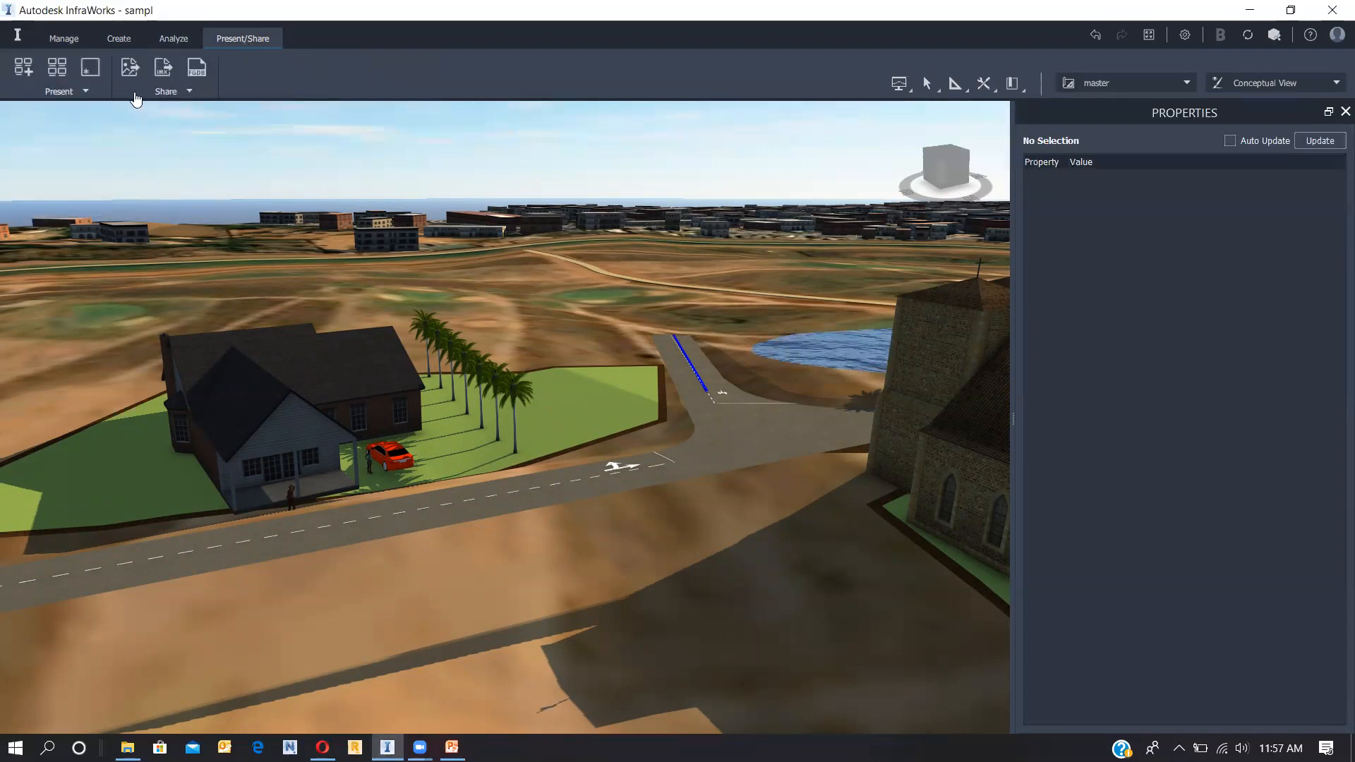
click(66, 97)
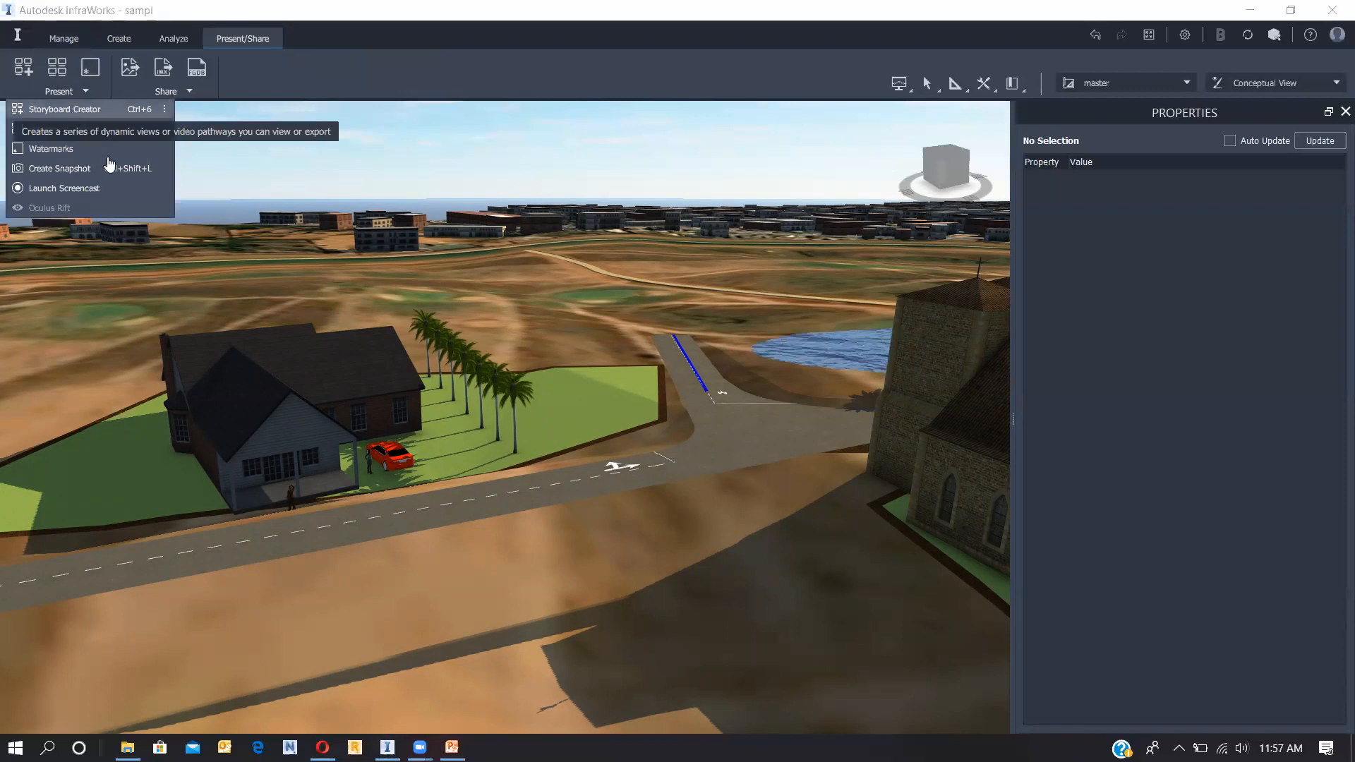
click(70, 110)
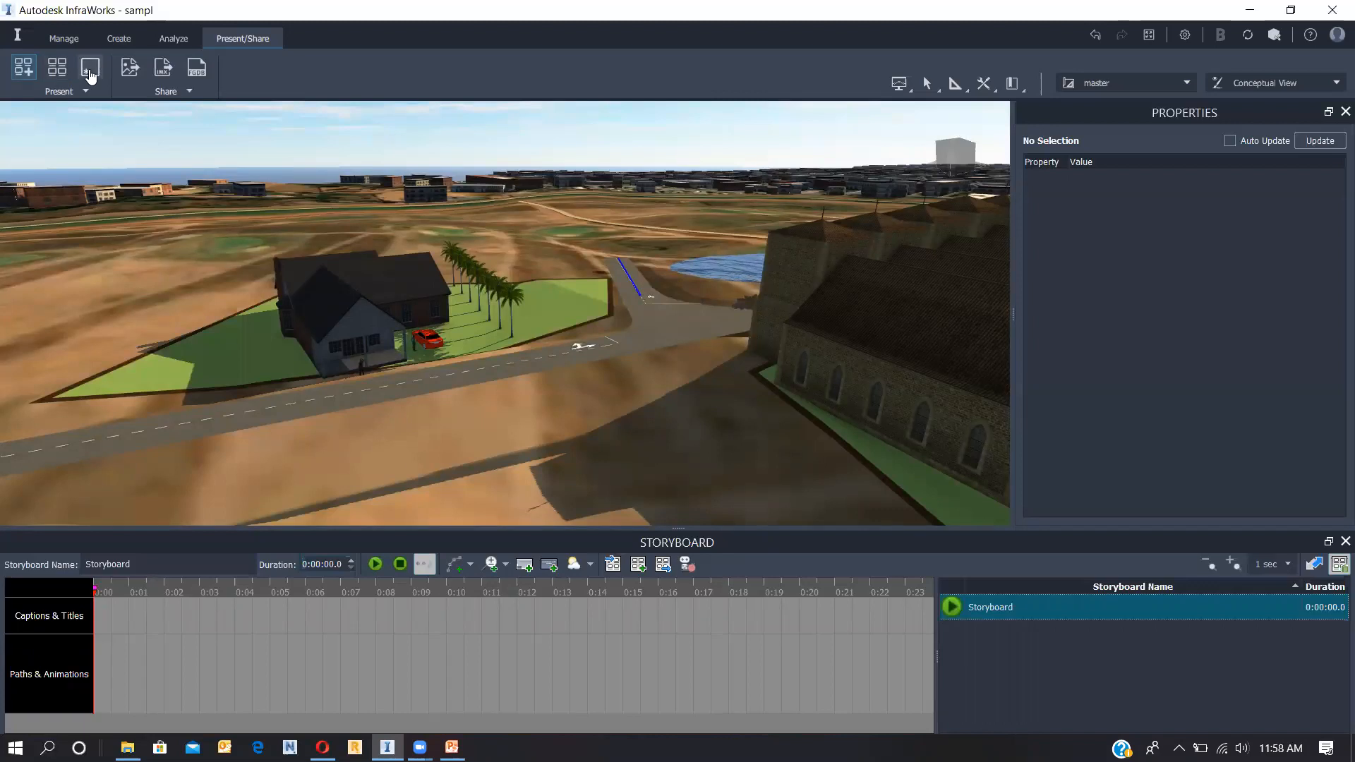
click(66, 41)
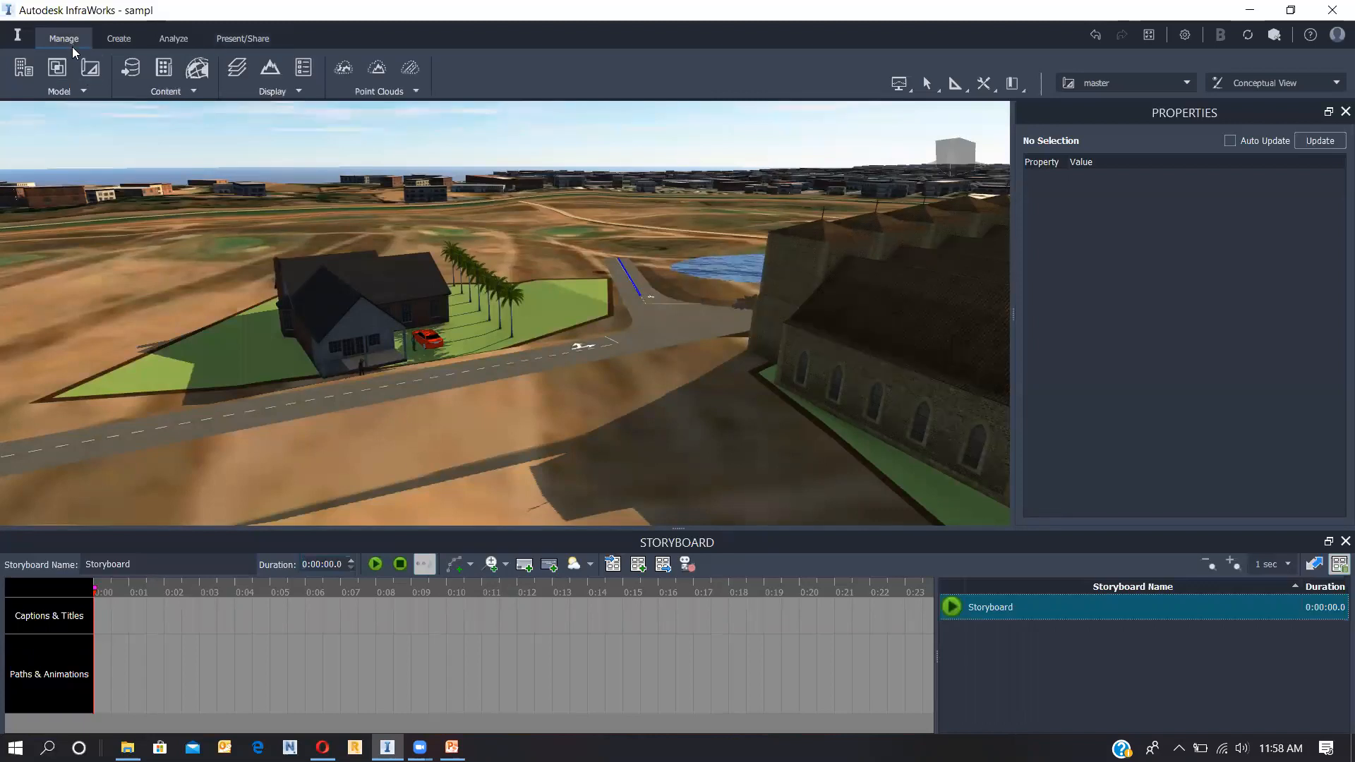
click(235, 40)
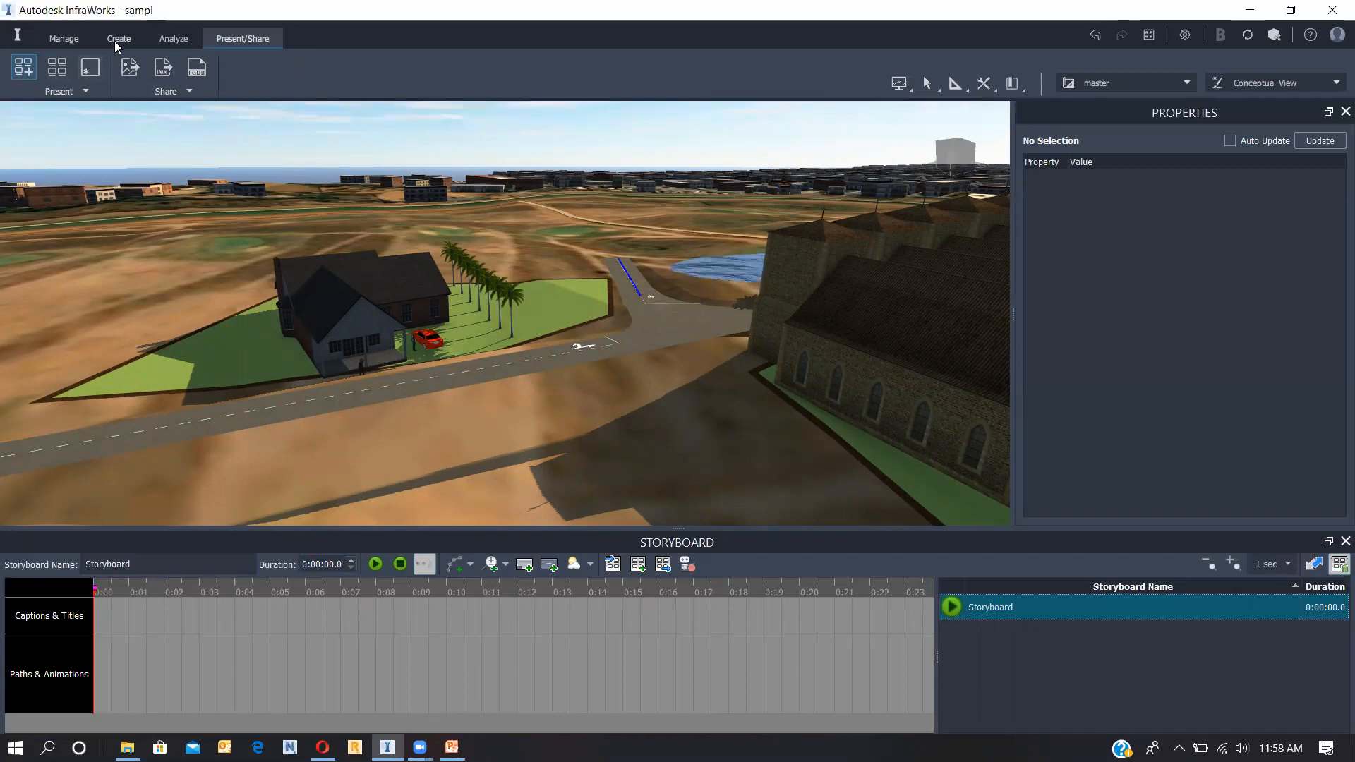
click(178, 41)
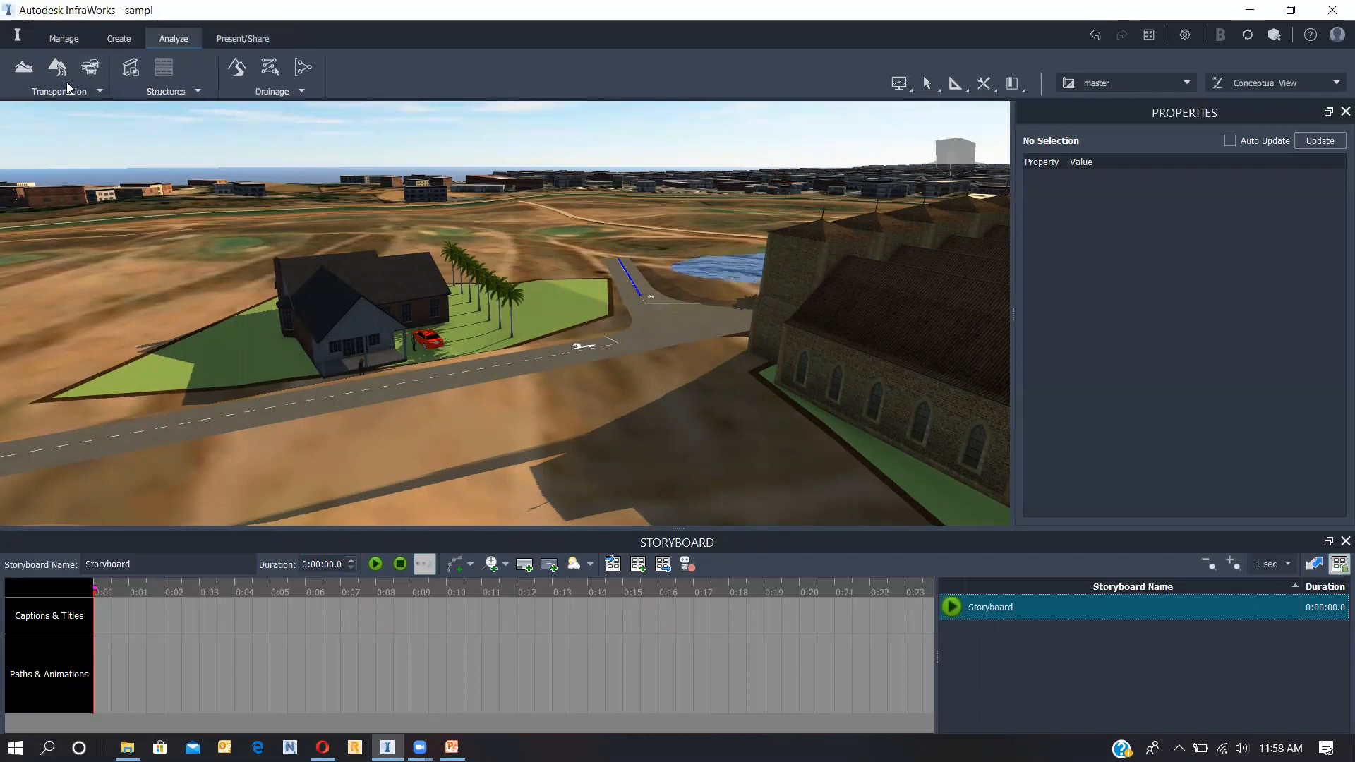
click(295, 93)
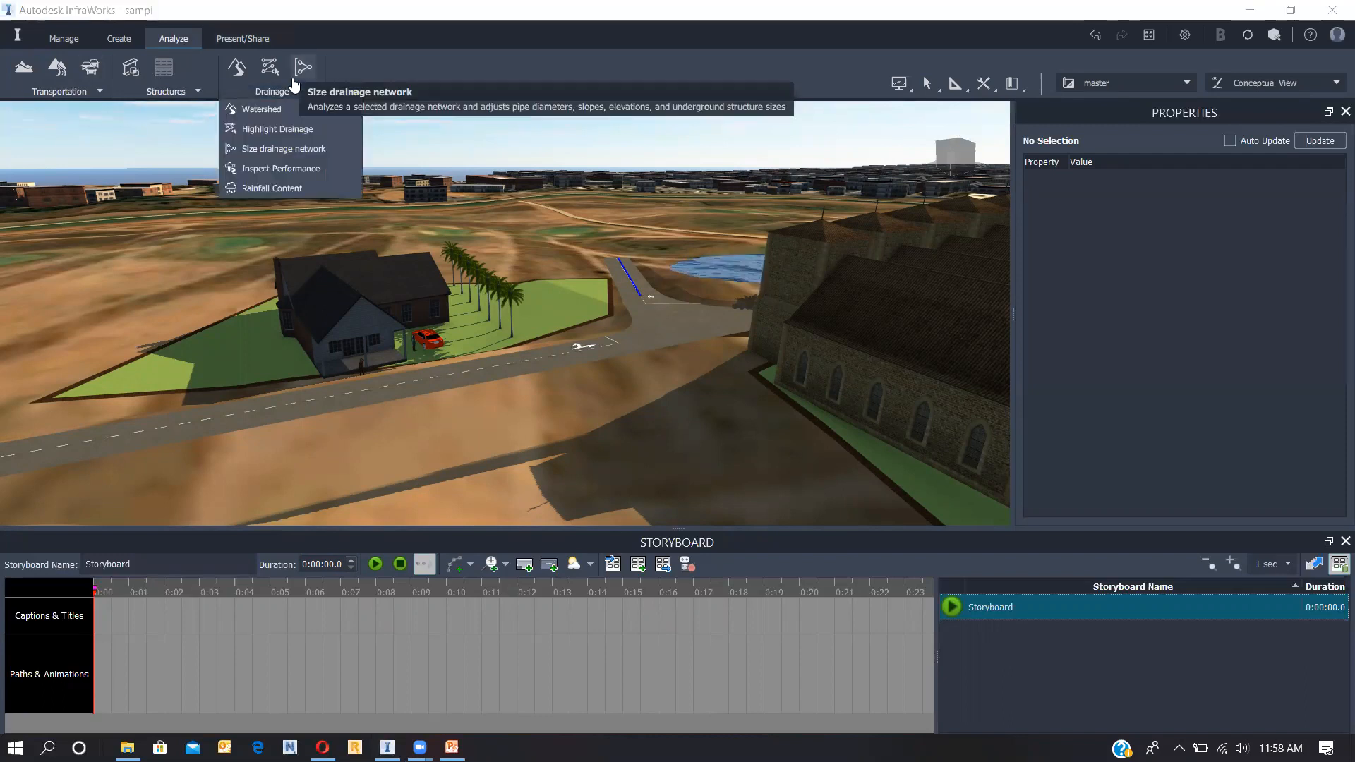
Step: Open the Sun and Sky settings and set the time to 17:33 and the date to 19-Jun-20
click(63, 40)
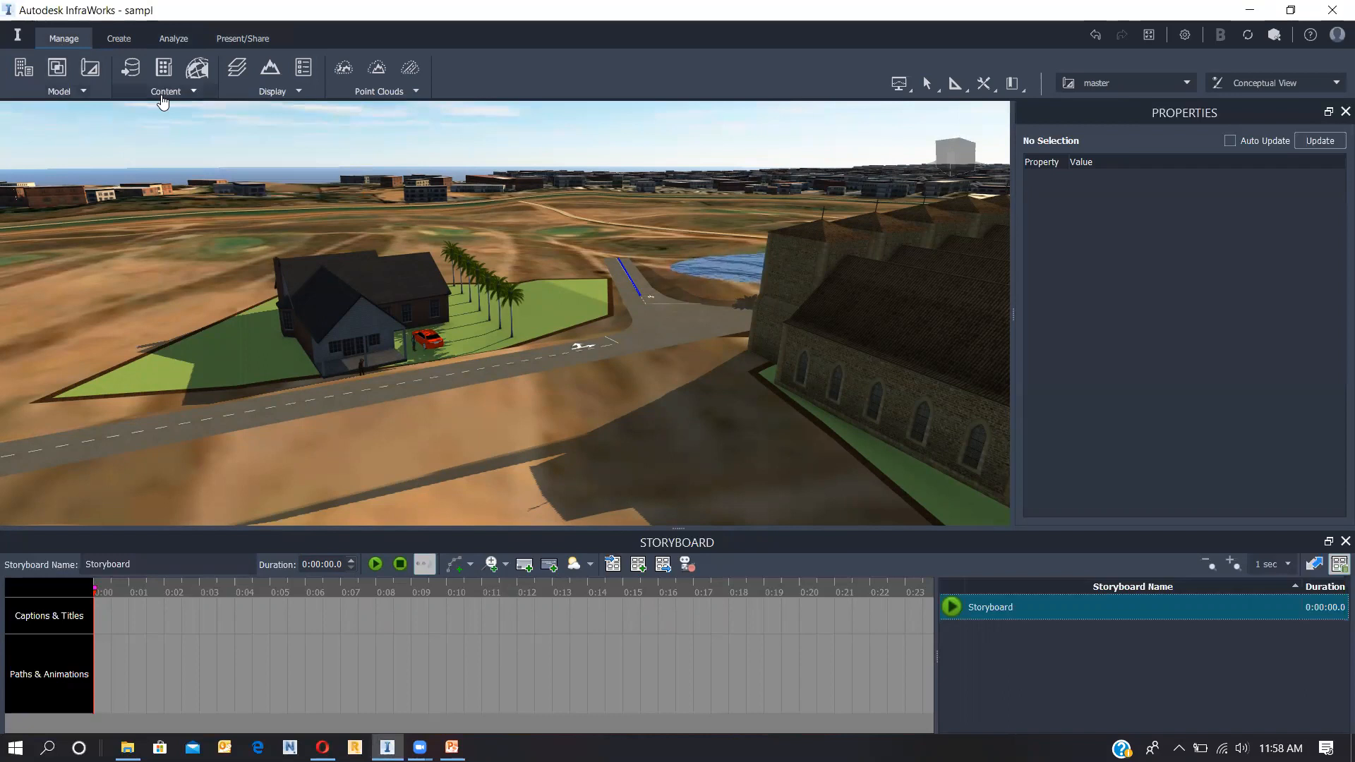
click(267, 99)
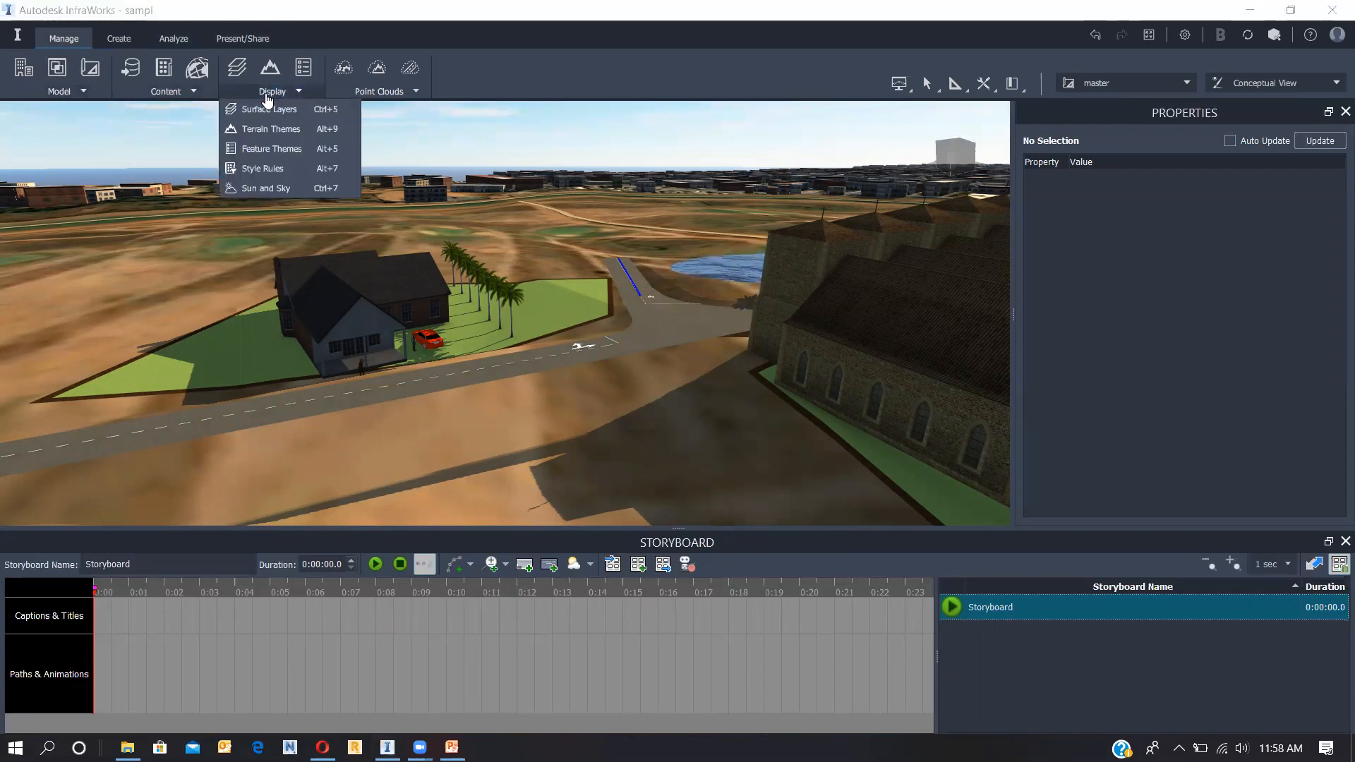
click(266, 188)
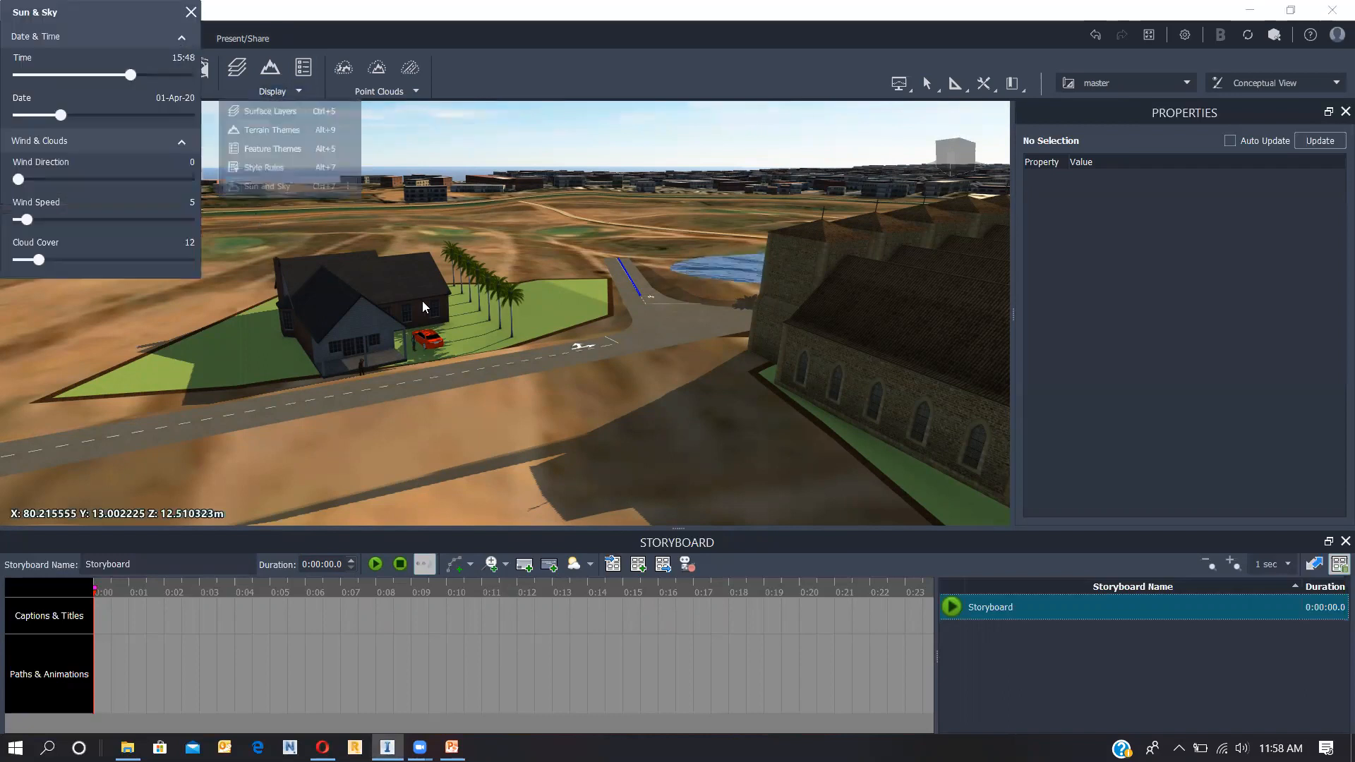
scroll(419, 291, down, 1)
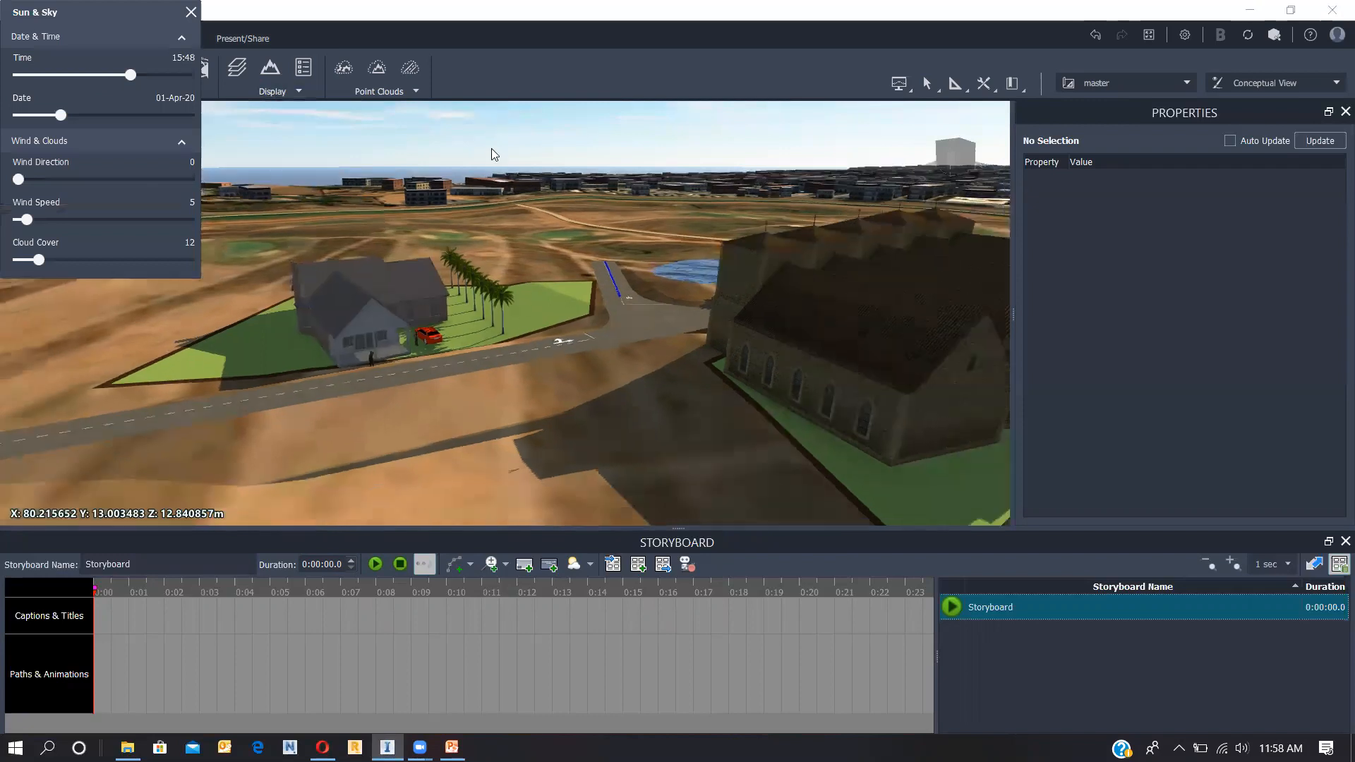
click(148, 74)
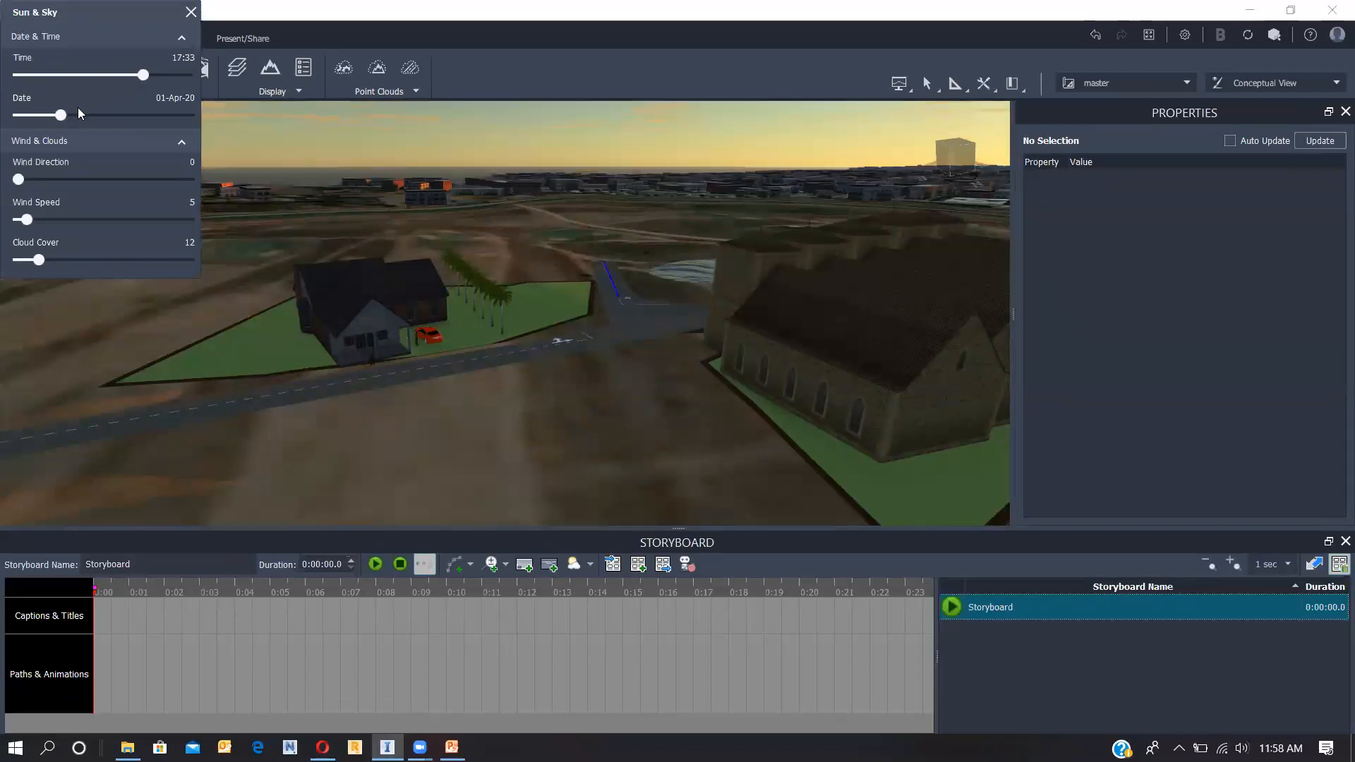
click(91, 118)
click(103, 118)
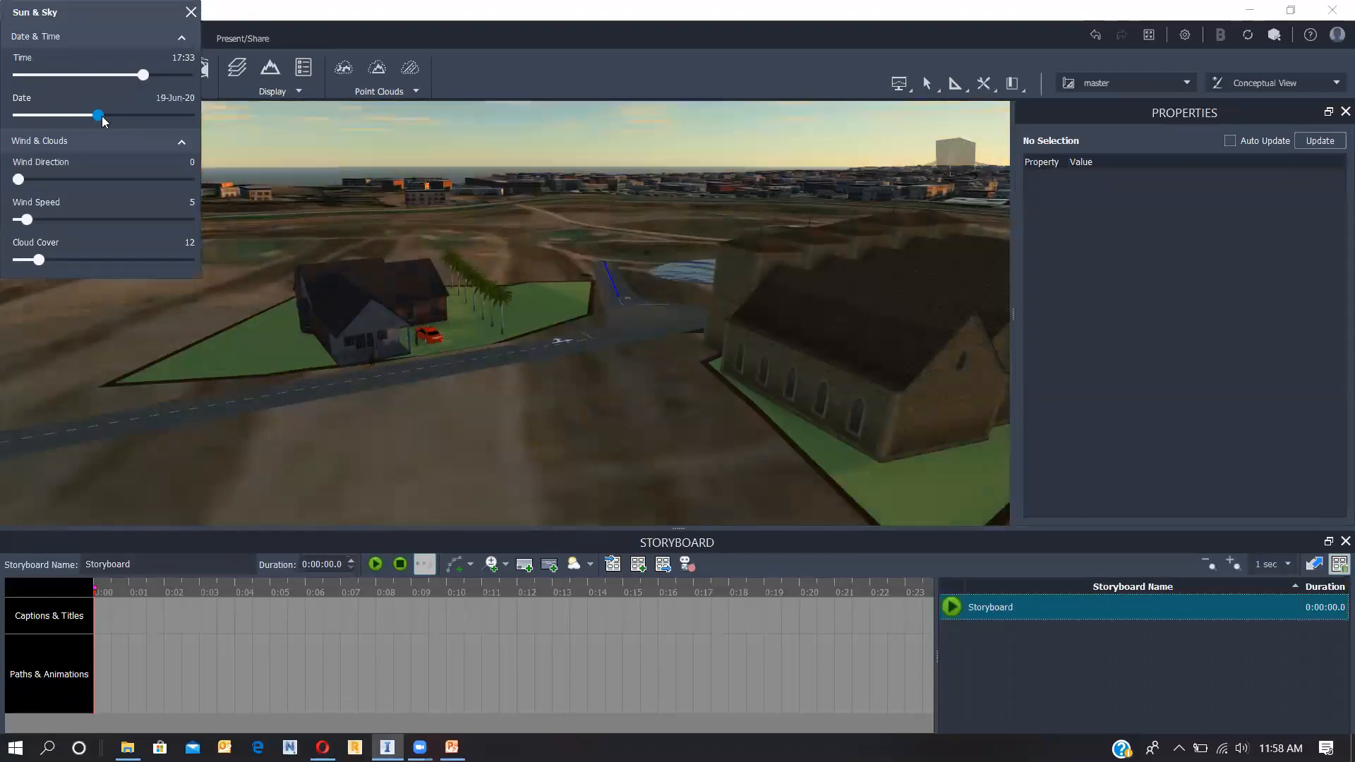
Step: Set wind direction to 80, wind speed to 24, cloud cover to 23, date to 21-Jun-20 and time to 17:51, and close the Sun and Sky settings
drag(20, 180, 58, 260)
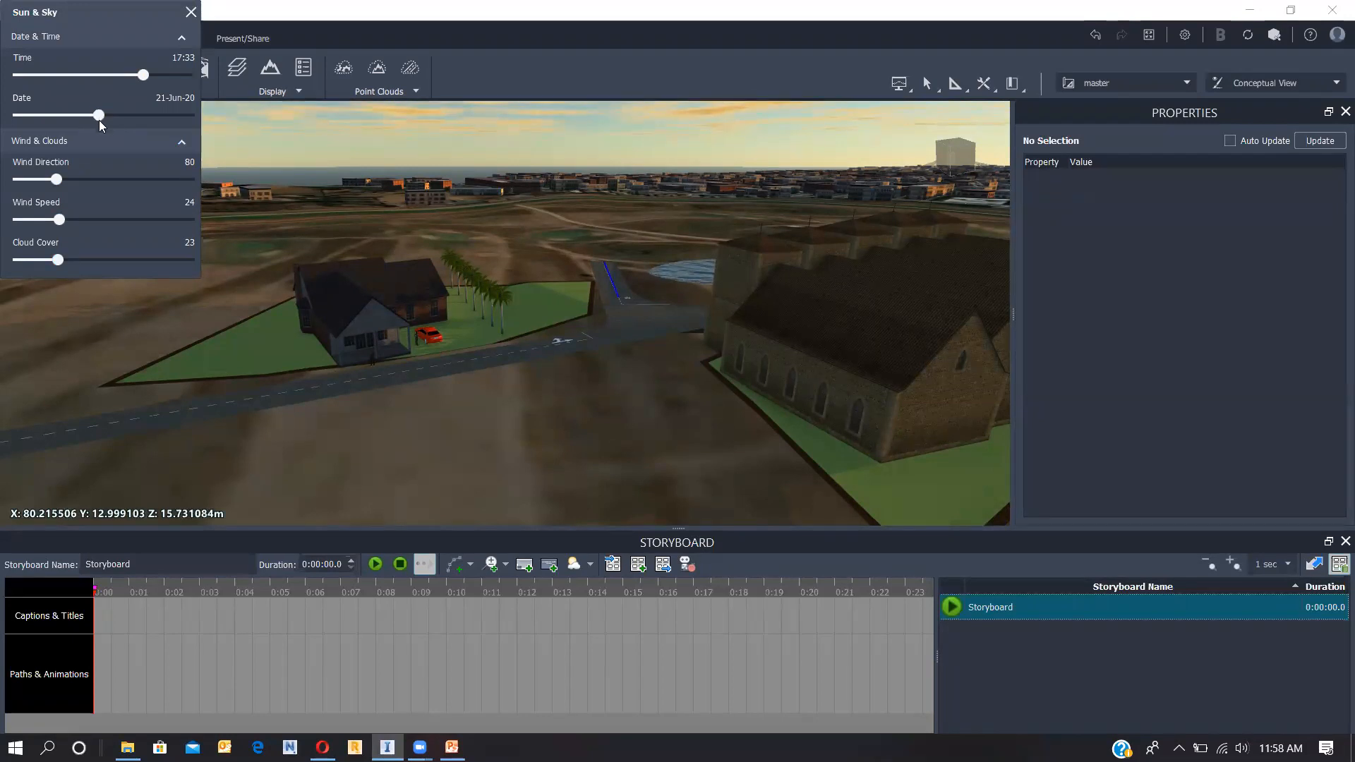
drag(146, 78, 147, 77)
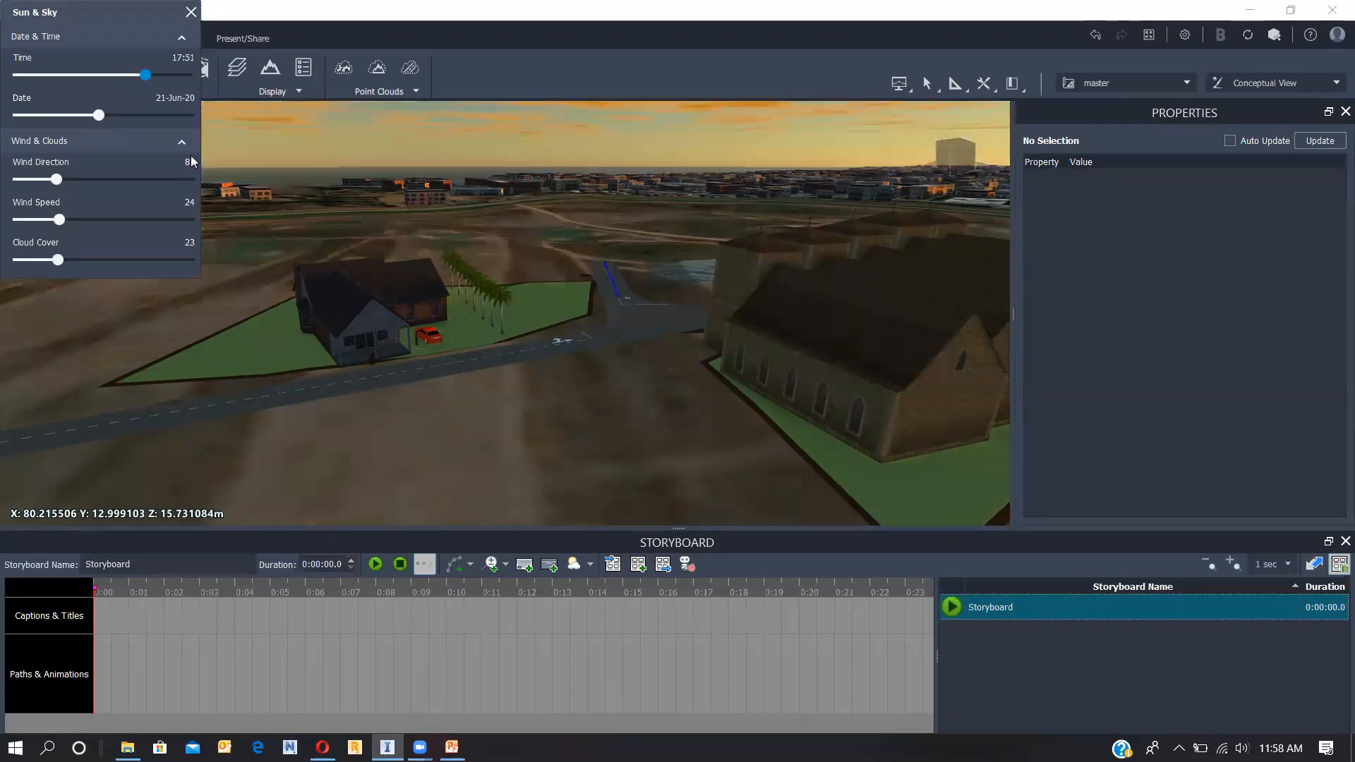
scroll(321, 338, up, 3)
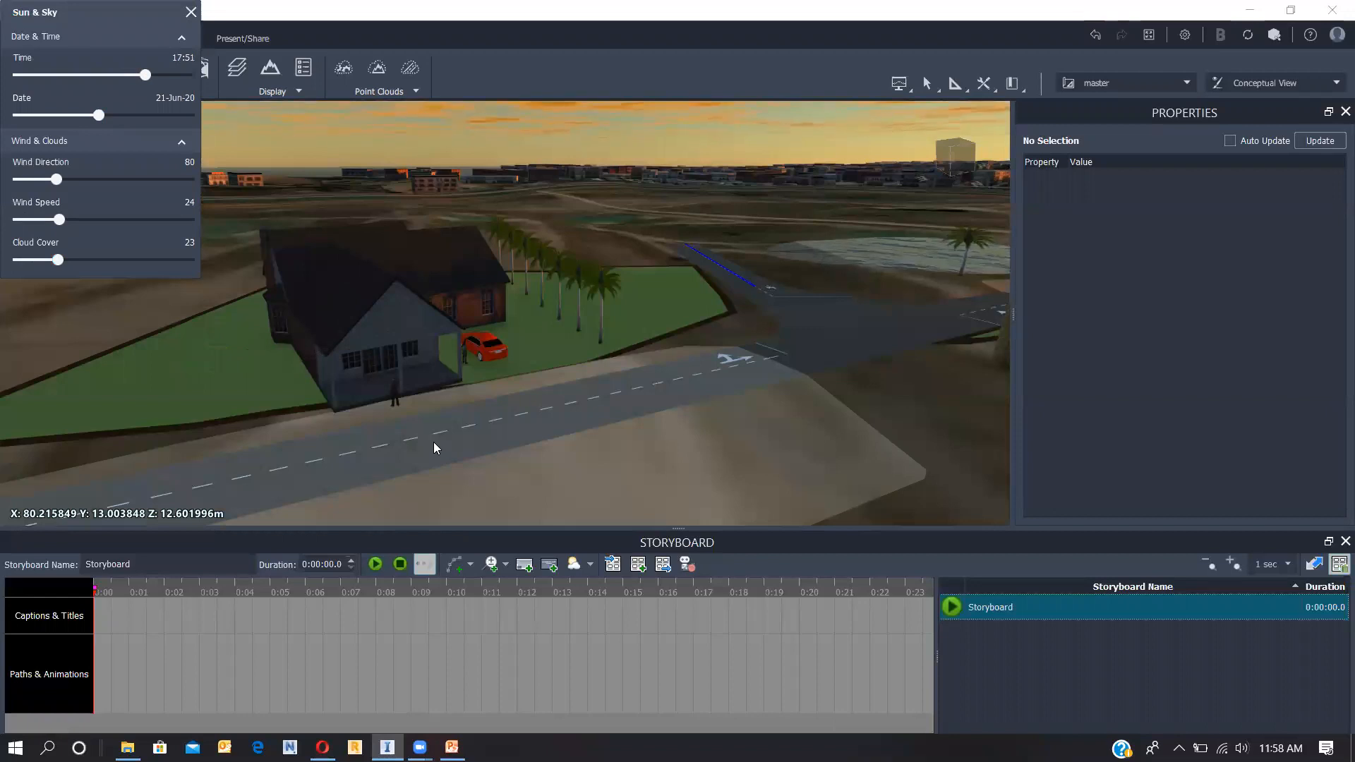
click(189, 12)
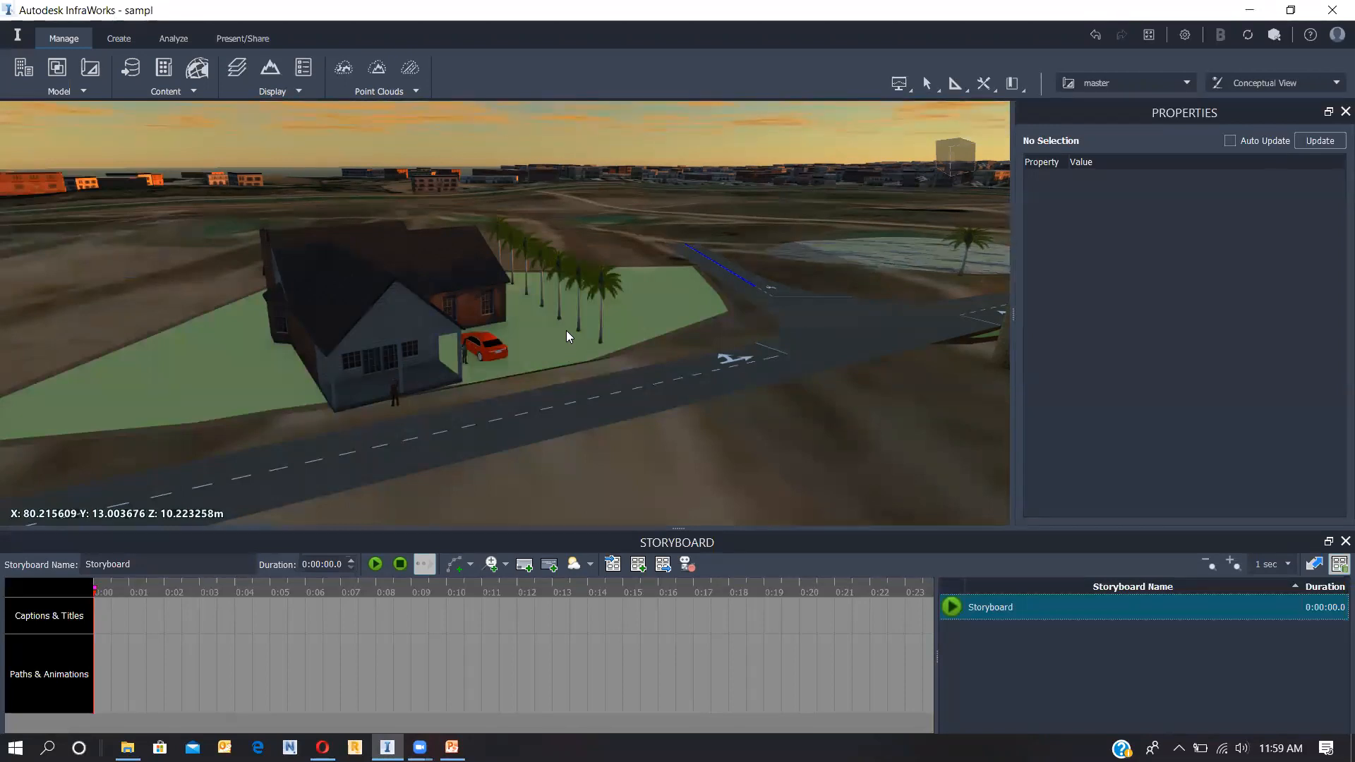
mouse_move(420, 747)
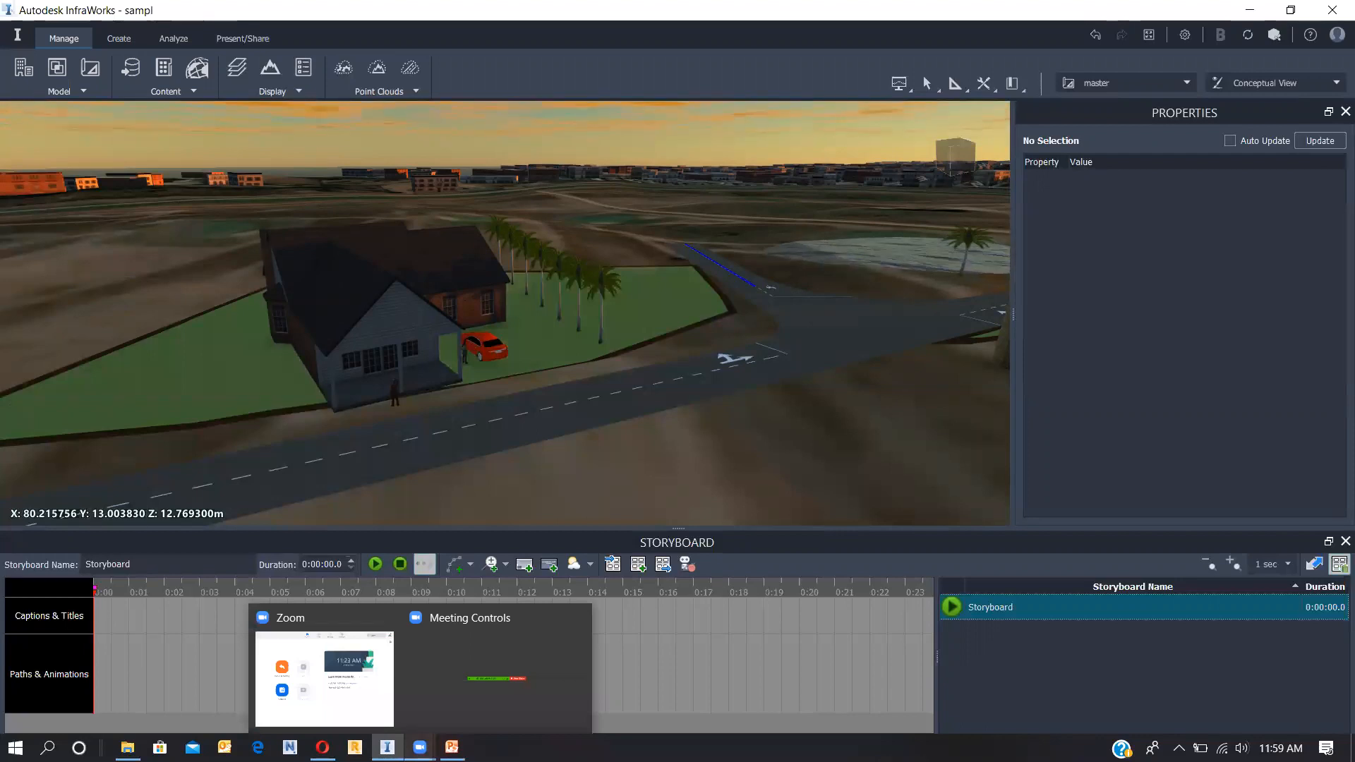
click(117, 38)
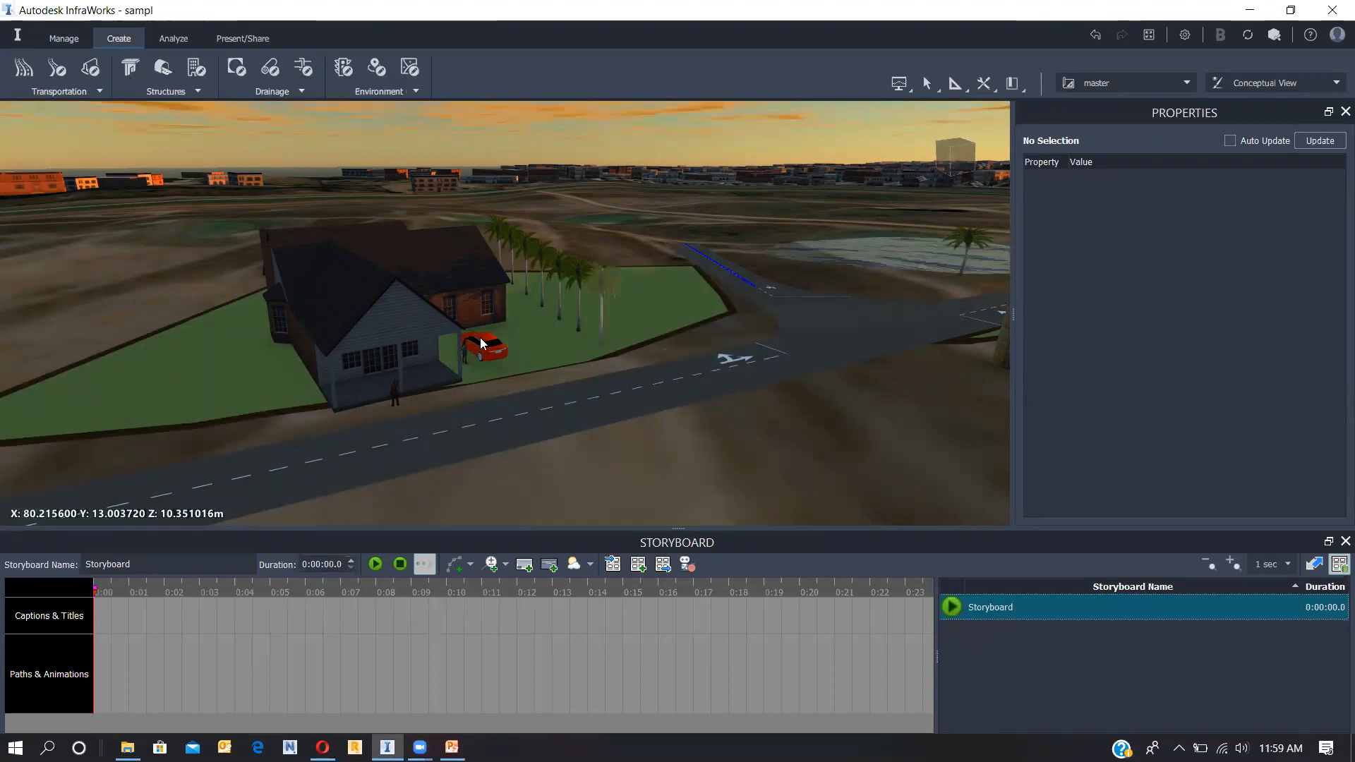
middle_drag(670, 452, 763, 450)
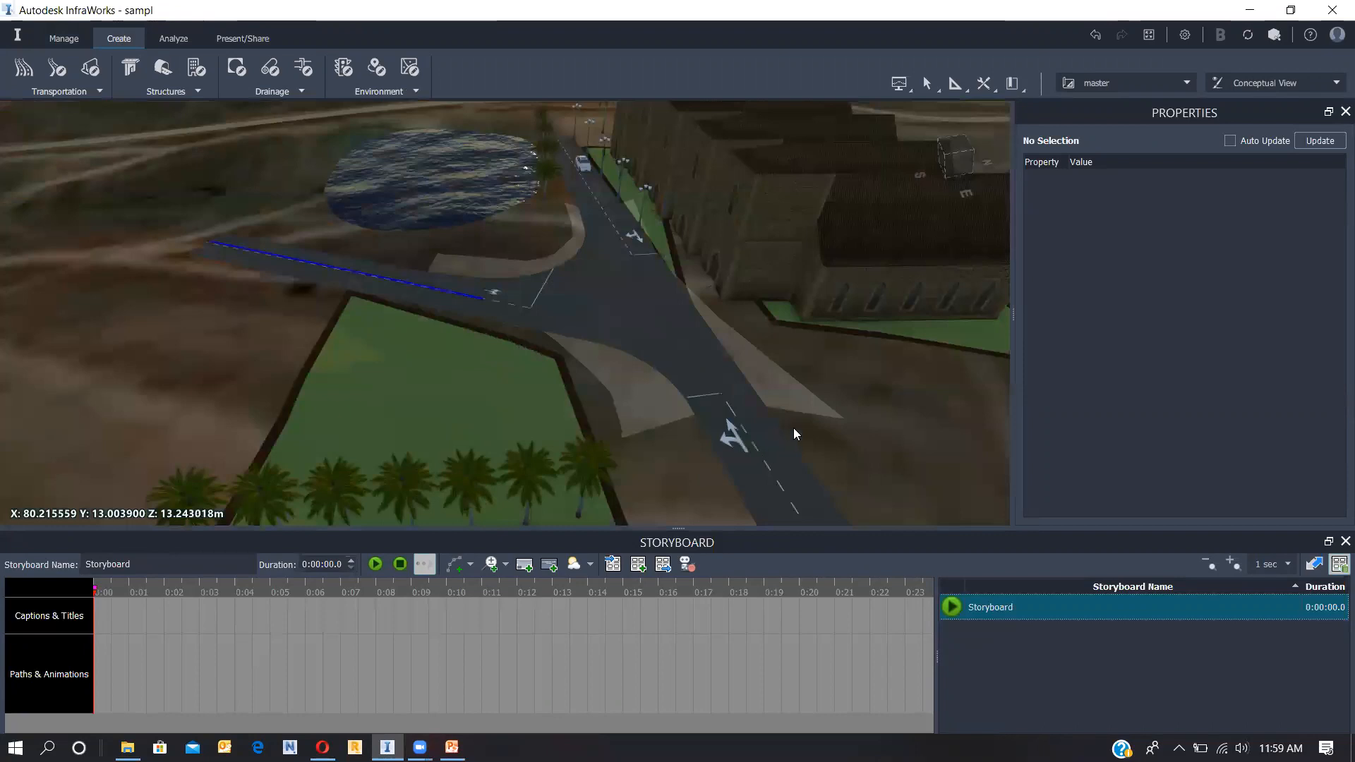
drag(563, 478, 481, 477)
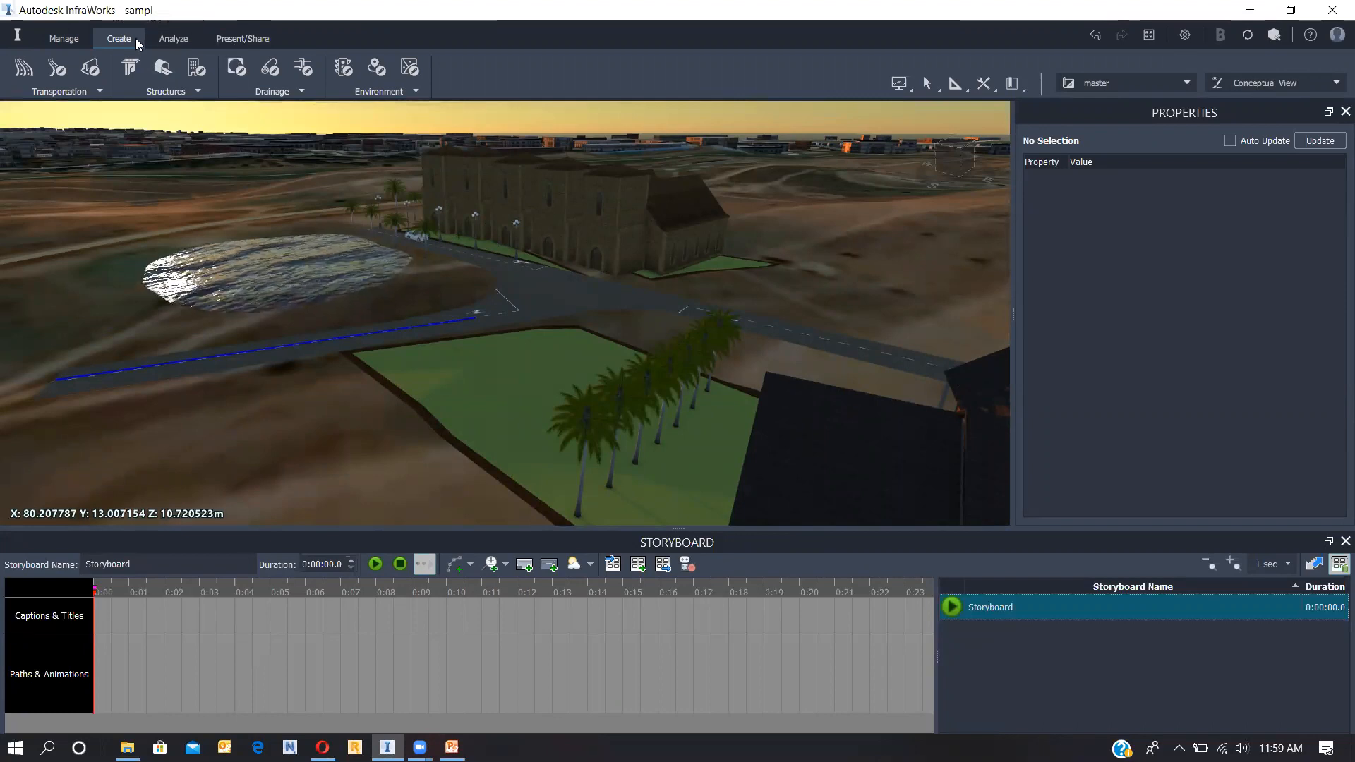
click(76, 38)
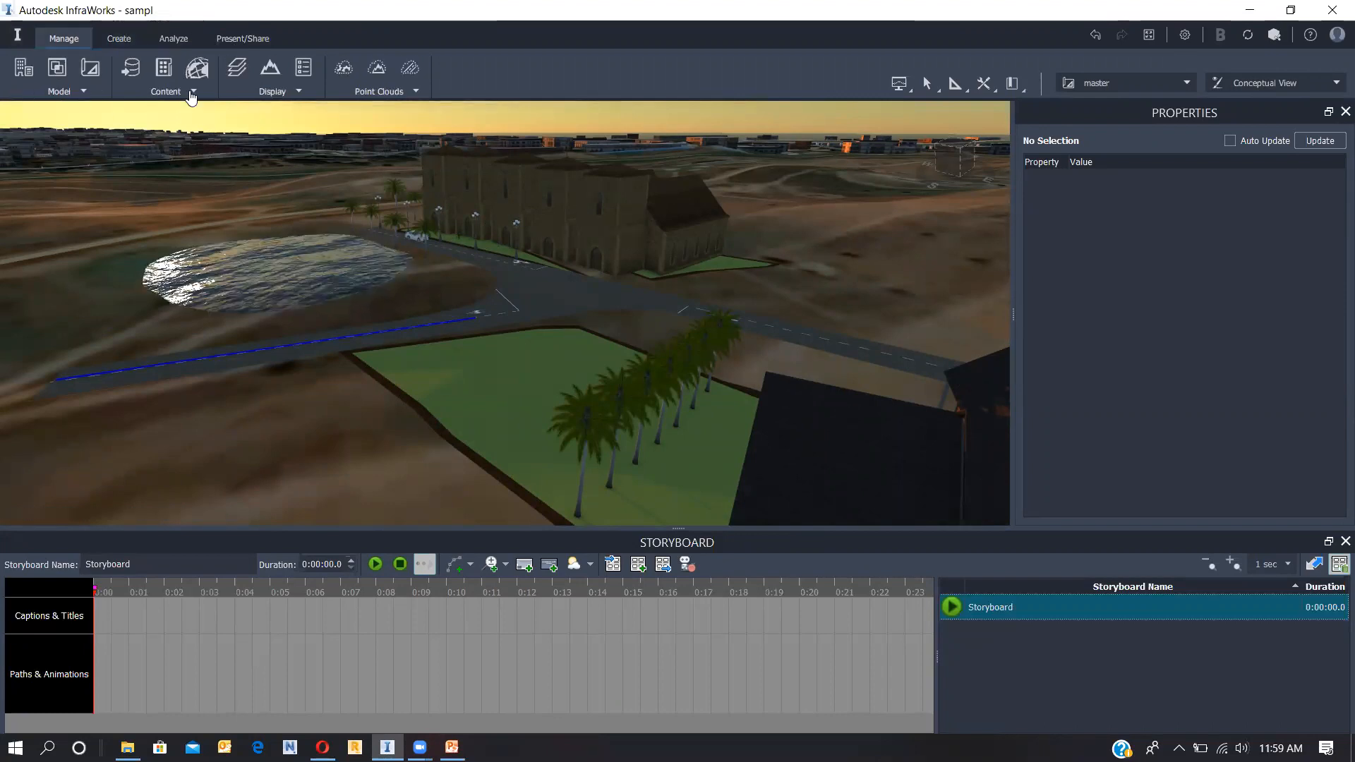
click(233, 39)
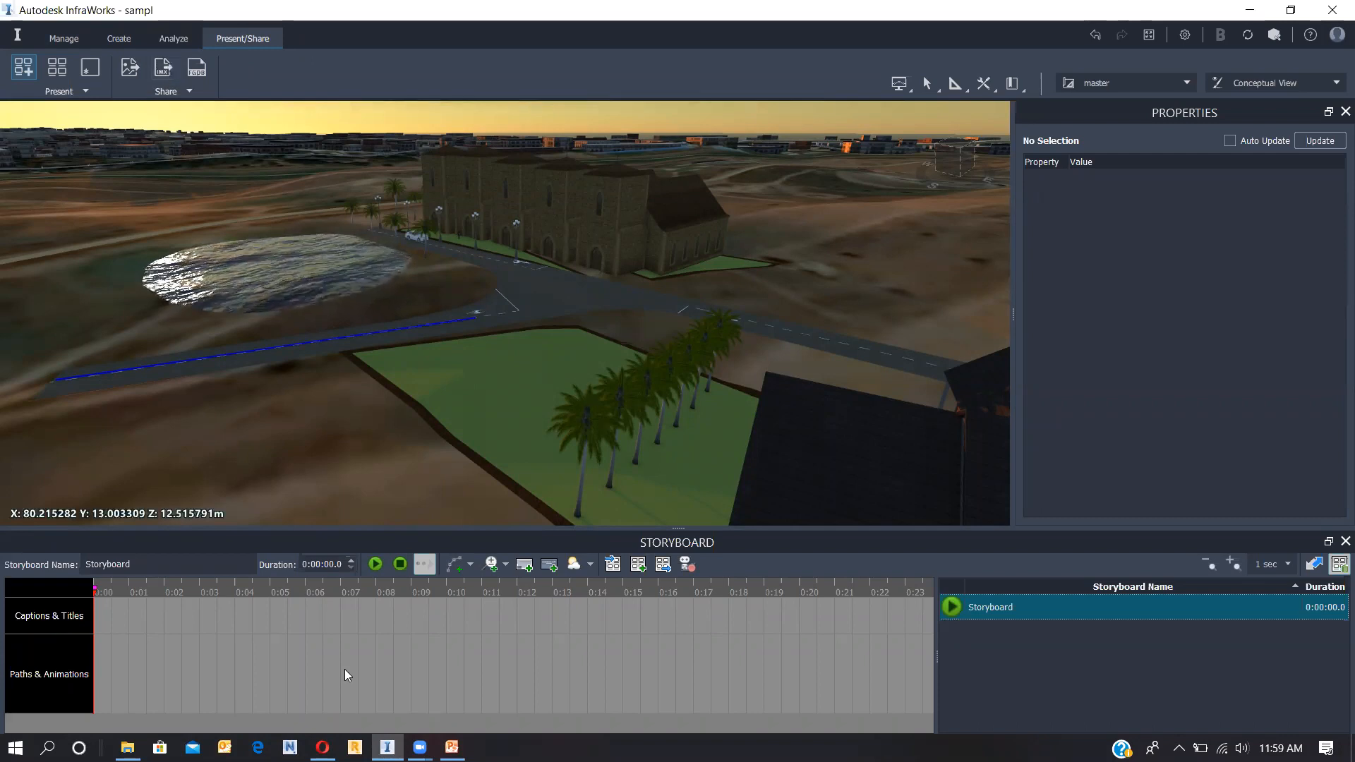
click(420, 747)
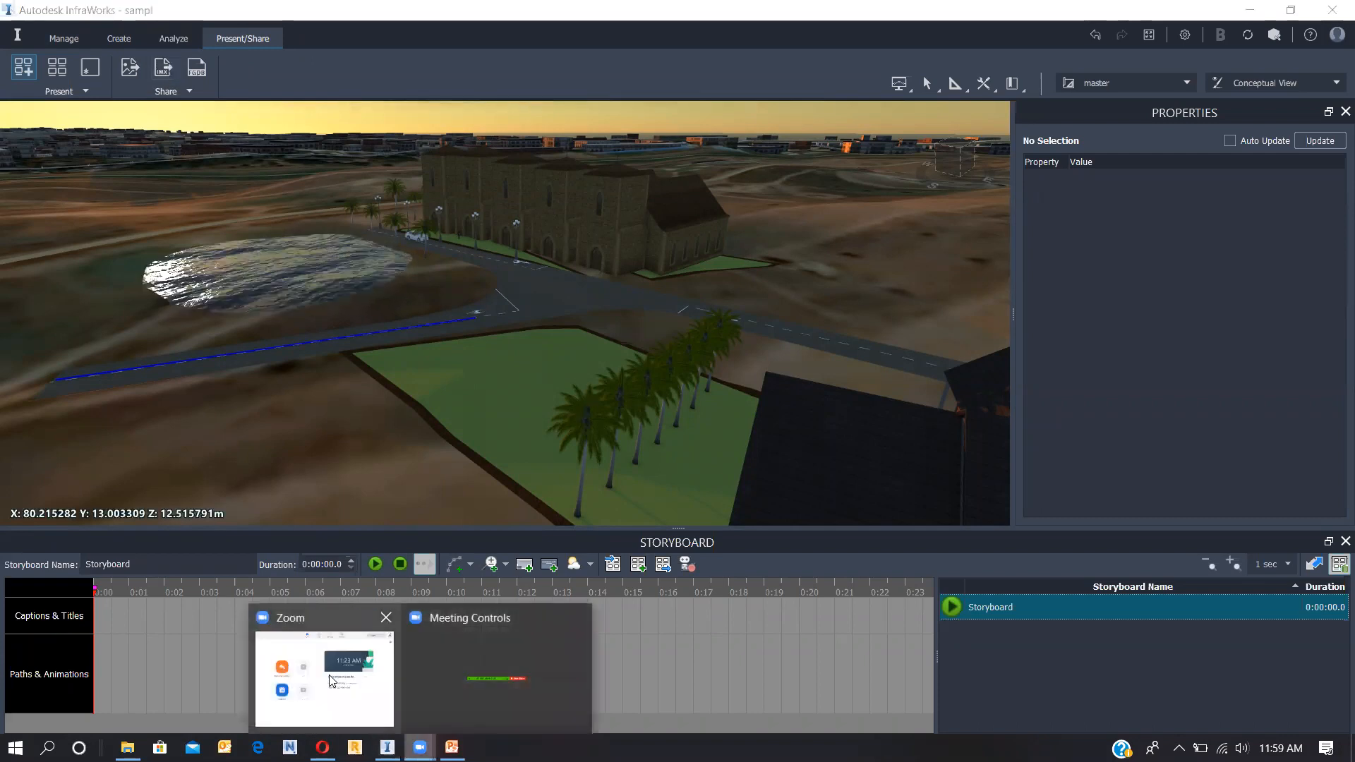